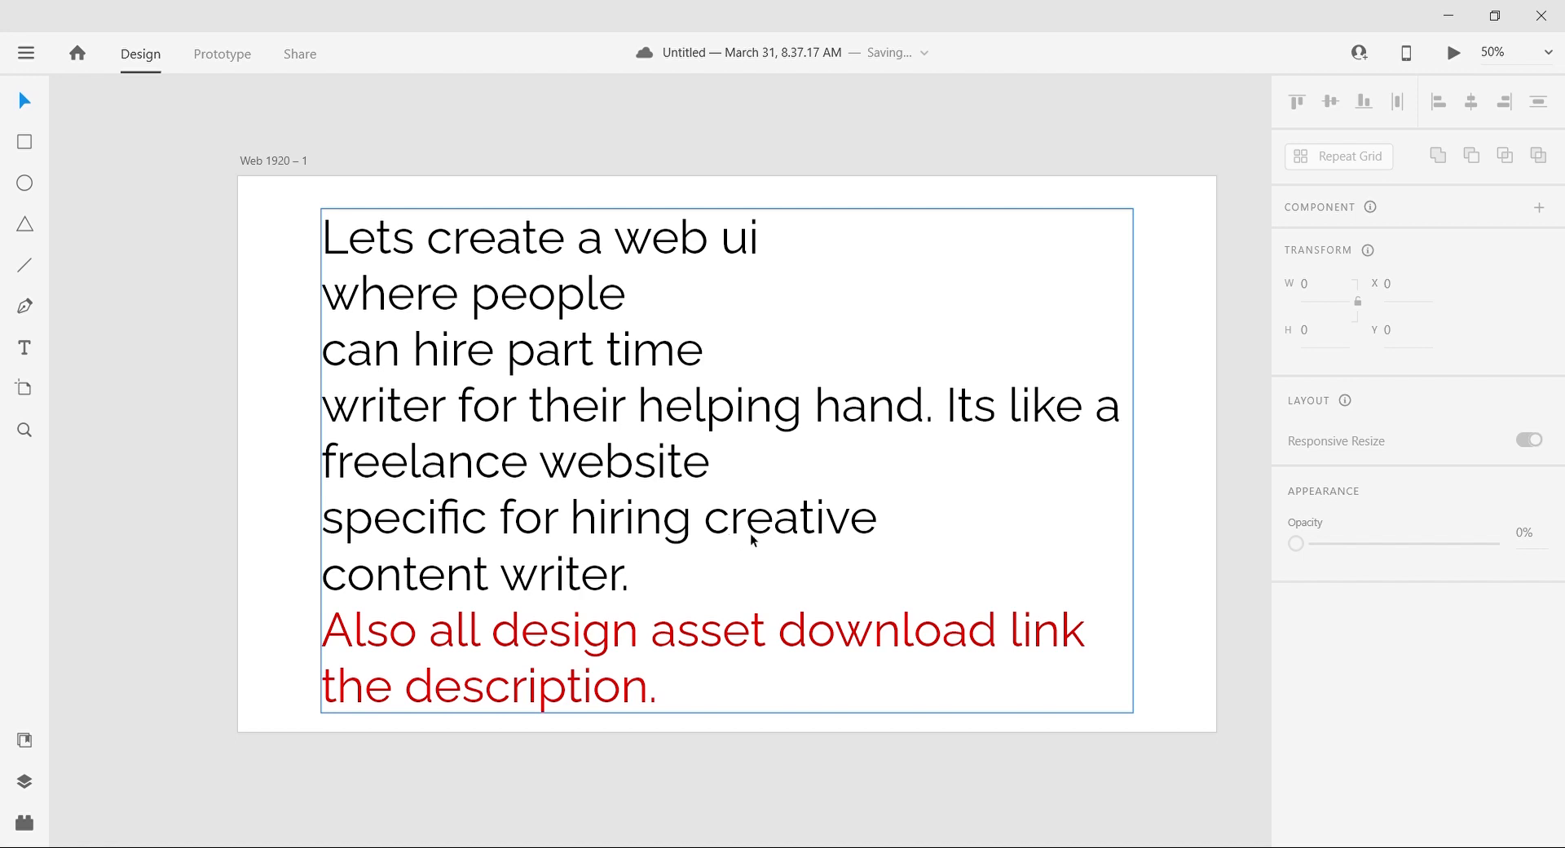
Step: Delete the introductory text block from the web artboard
{"action": "left_click", "coordinate": [465, 559]}
{"action": "left_click_drag", "start_coordinate": [479, 526], "coordinate": [422, 520]}
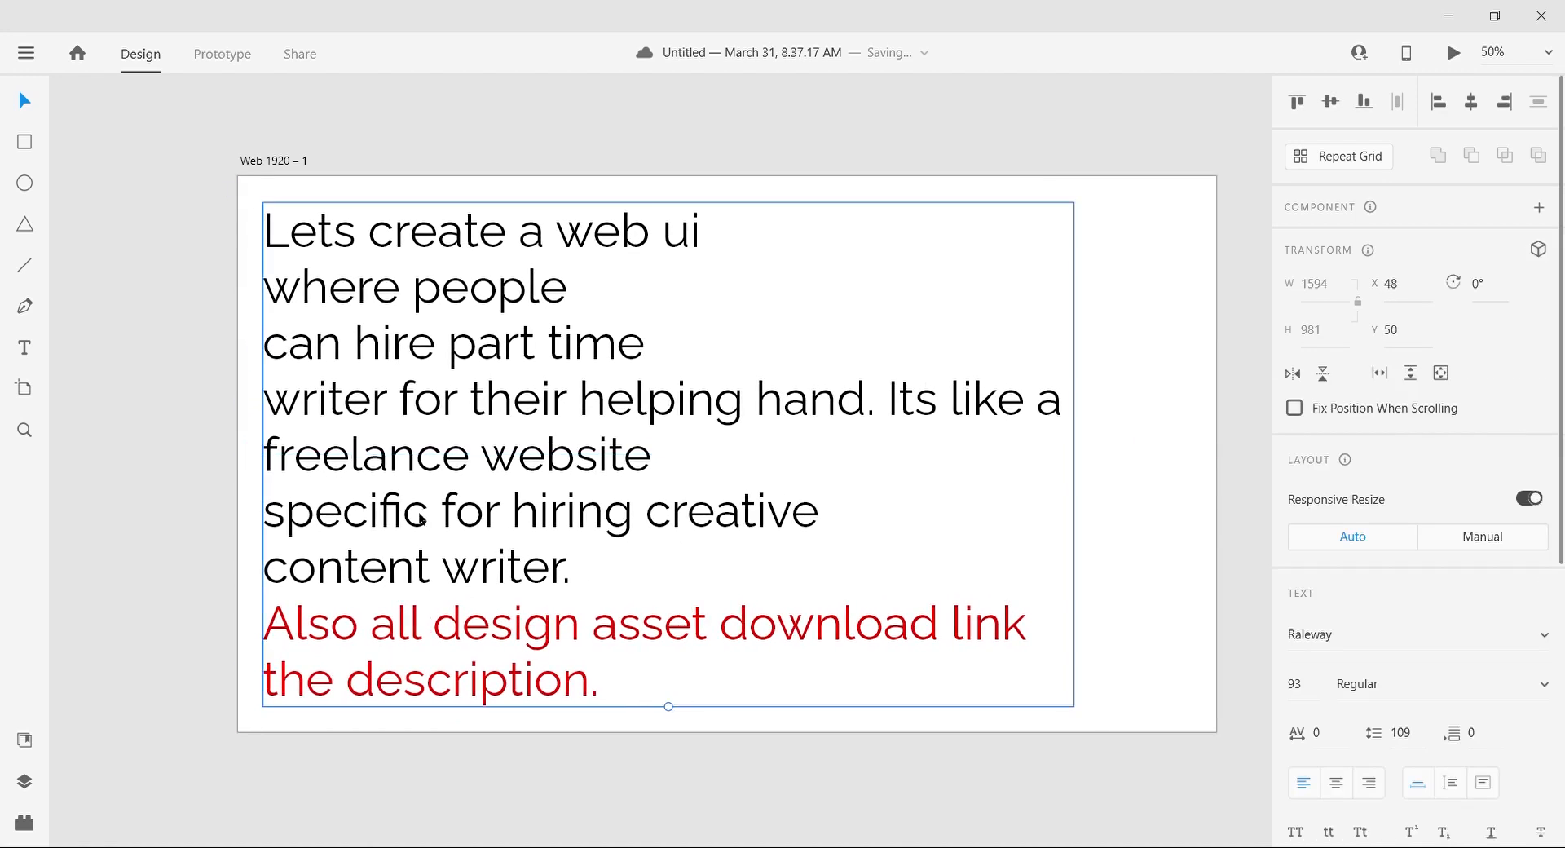
{"action": "key", "text": "Delete"}
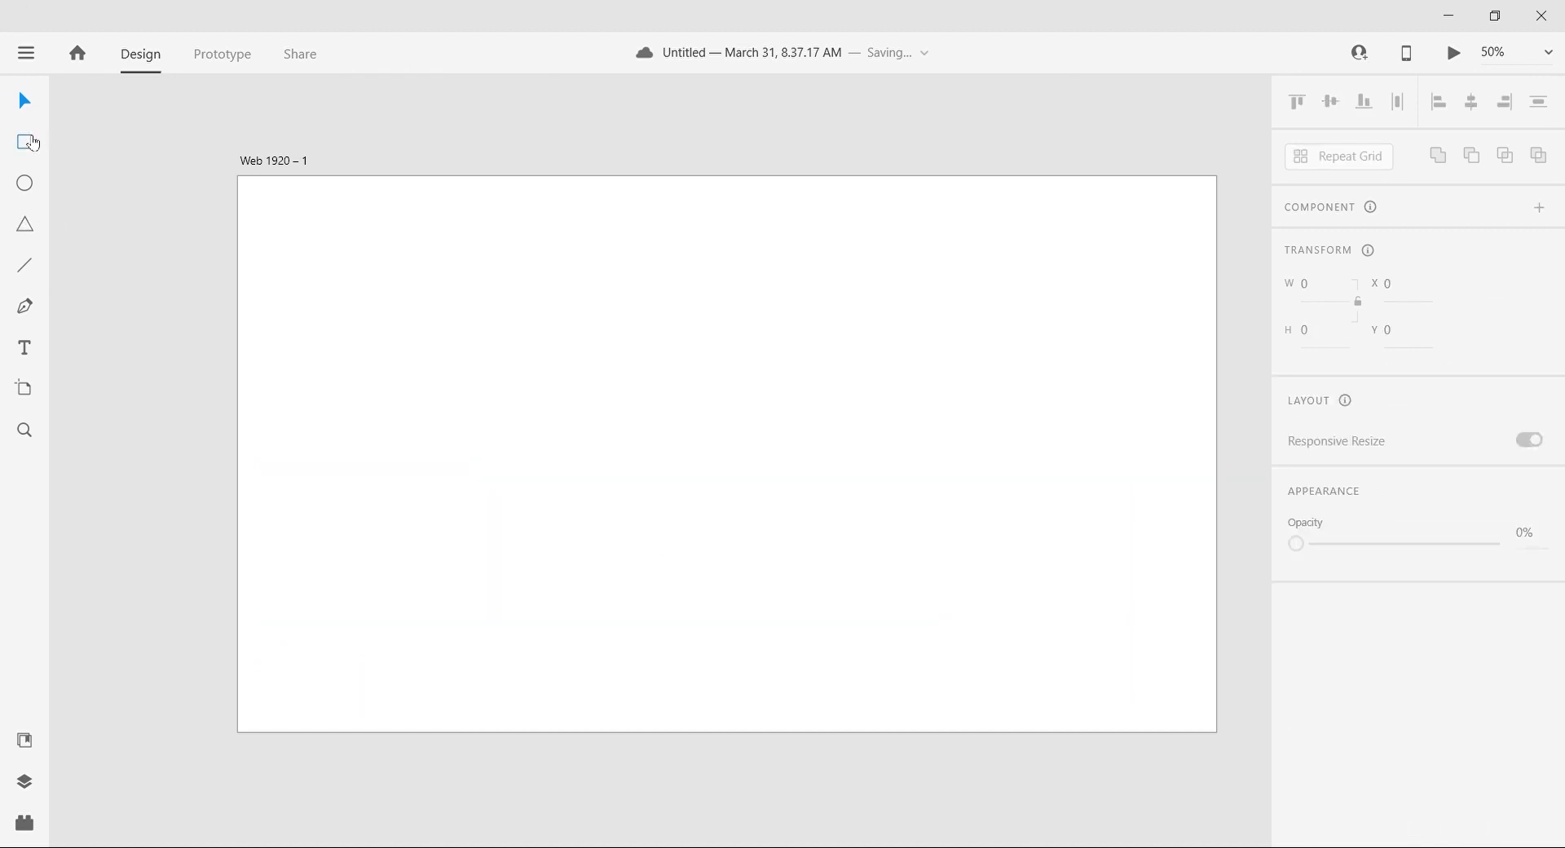
Step: Look over the quill, pen and light-bulb illustrations placed beside the web artboard
{"action": "scroll", "coordinate": [300, 276], "scroll_direction": "right", "scroll_amount": 1}
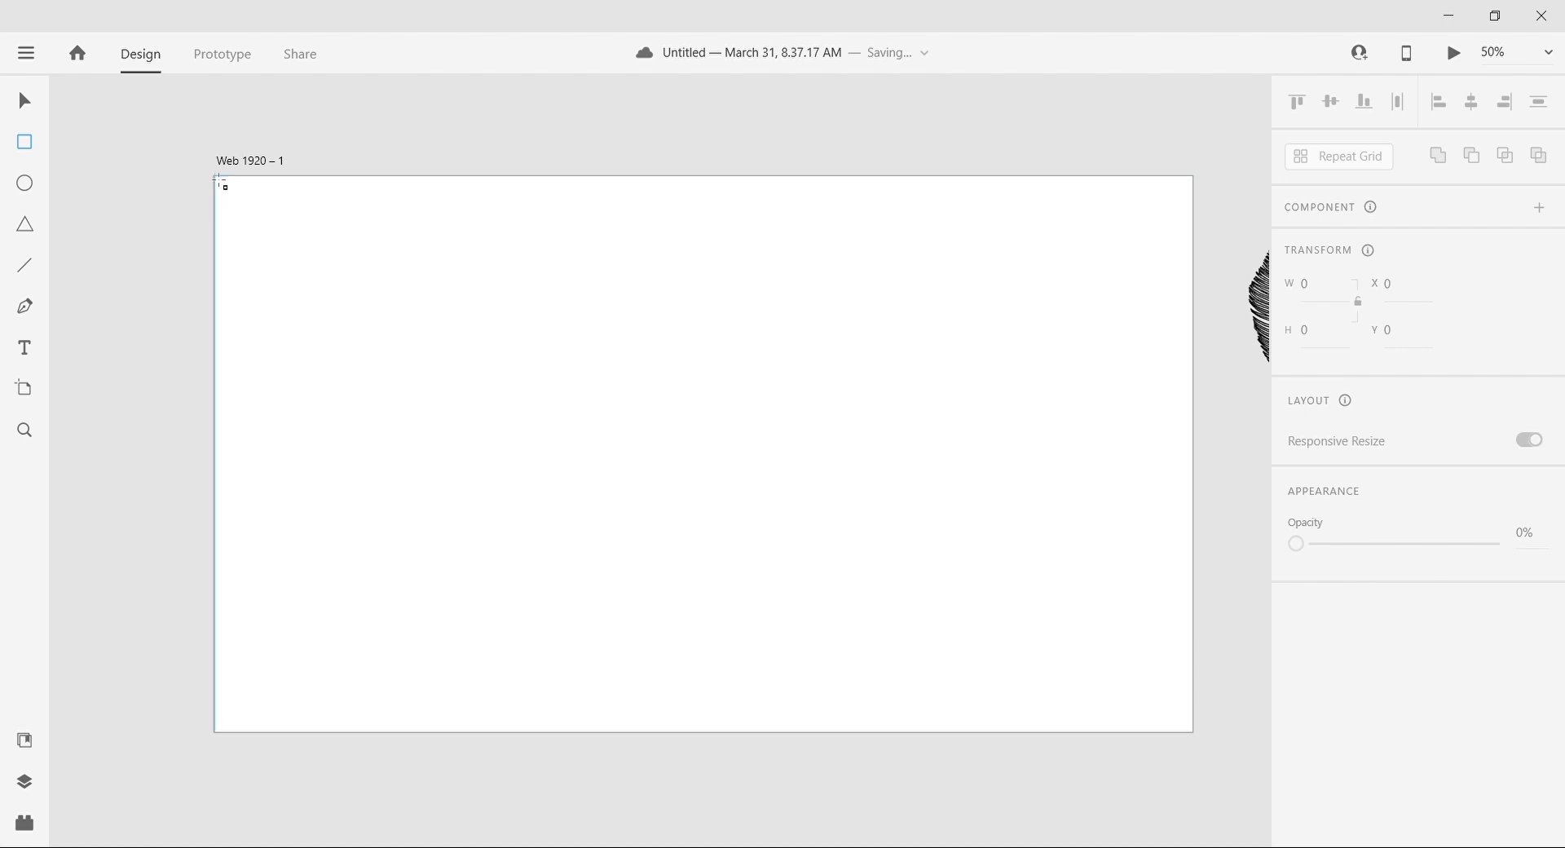
{"action": "scroll", "coordinate": [222, 184], "scroll_direction": "up", "scroll_amount": 2}
{"action": "scroll", "coordinate": [222, 184], "scroll_direction": "right", "scroll_amount": 15}
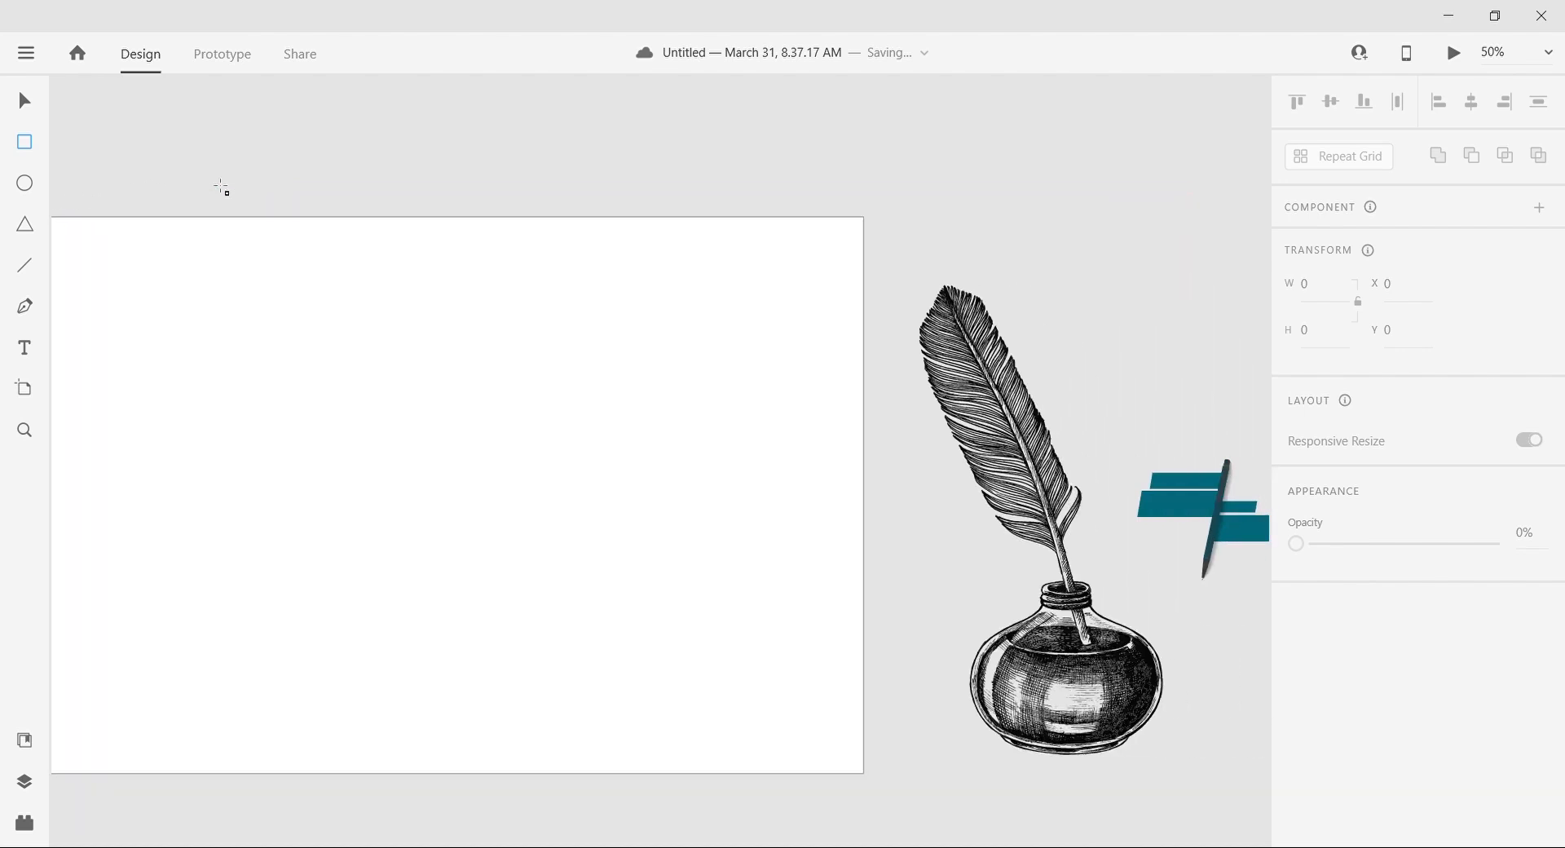
{"action": "scroll", "coordinate": [597, 486], "scroll_direction": "right", "scroll_amount": 10}
{"action": "scroll", "coordinate": [593, 485], "scroll_direction": "left", "scroll_amount": 3}
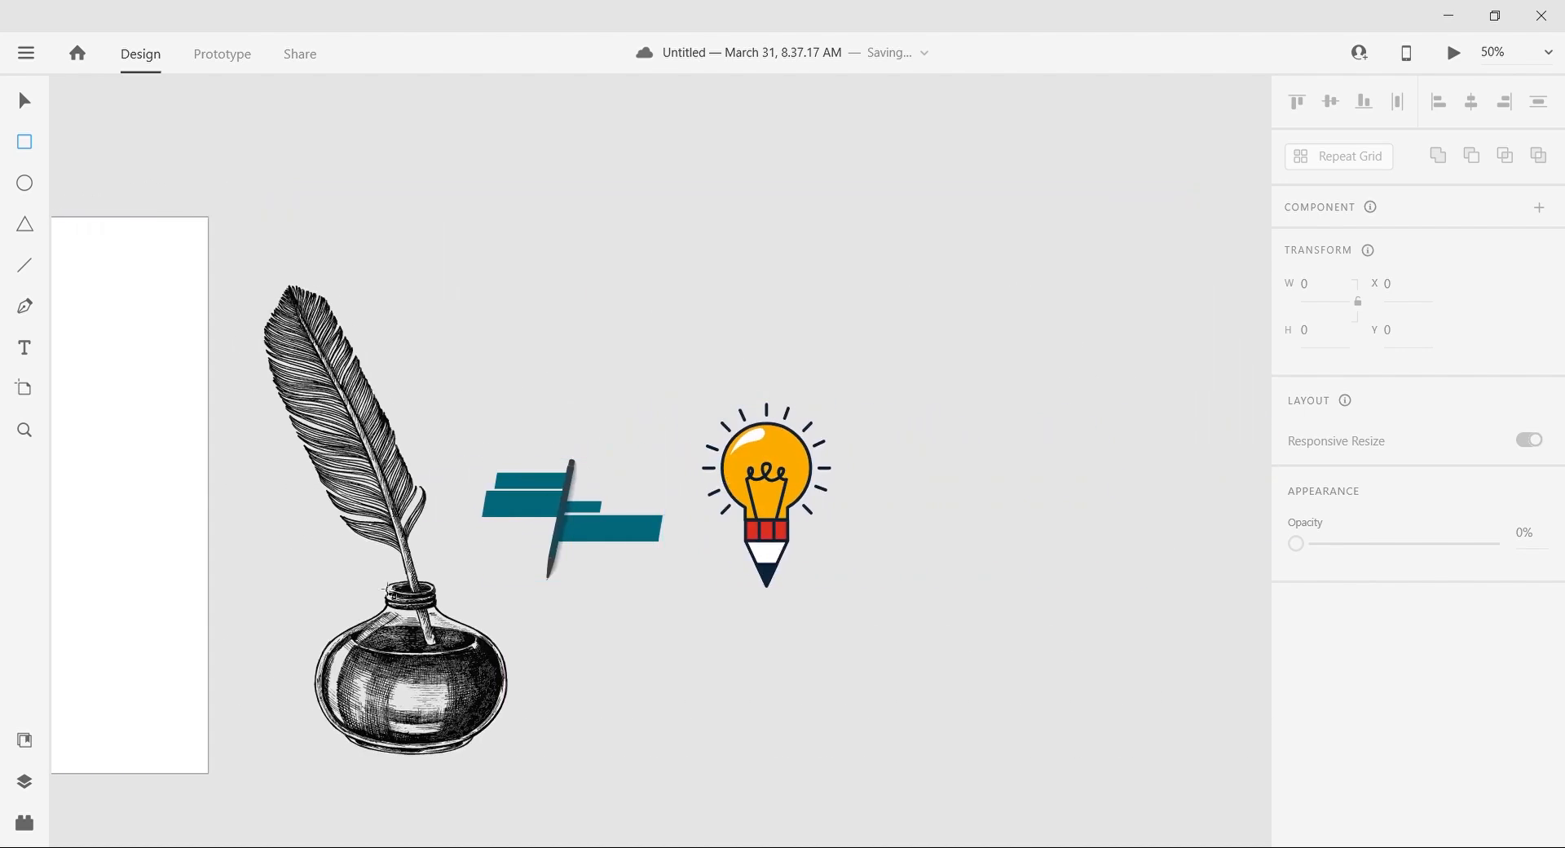
{"action": "scroll", "coordinate": [513, 522], "scroll_direction": "left", "scroll_amount": 20}
{"action": "scroll", "coordinate": [505, 414], "scroll_direction": "right", "scroll_amount": 2}
{"action": "scroll", "coordinate": [504, 414], "scroll_direction": "right", "scroll_amount": 2}
{"action": "scroll", "coordinate": [504, 414], "scroll_direction": "down", "scroll_amount": 1}
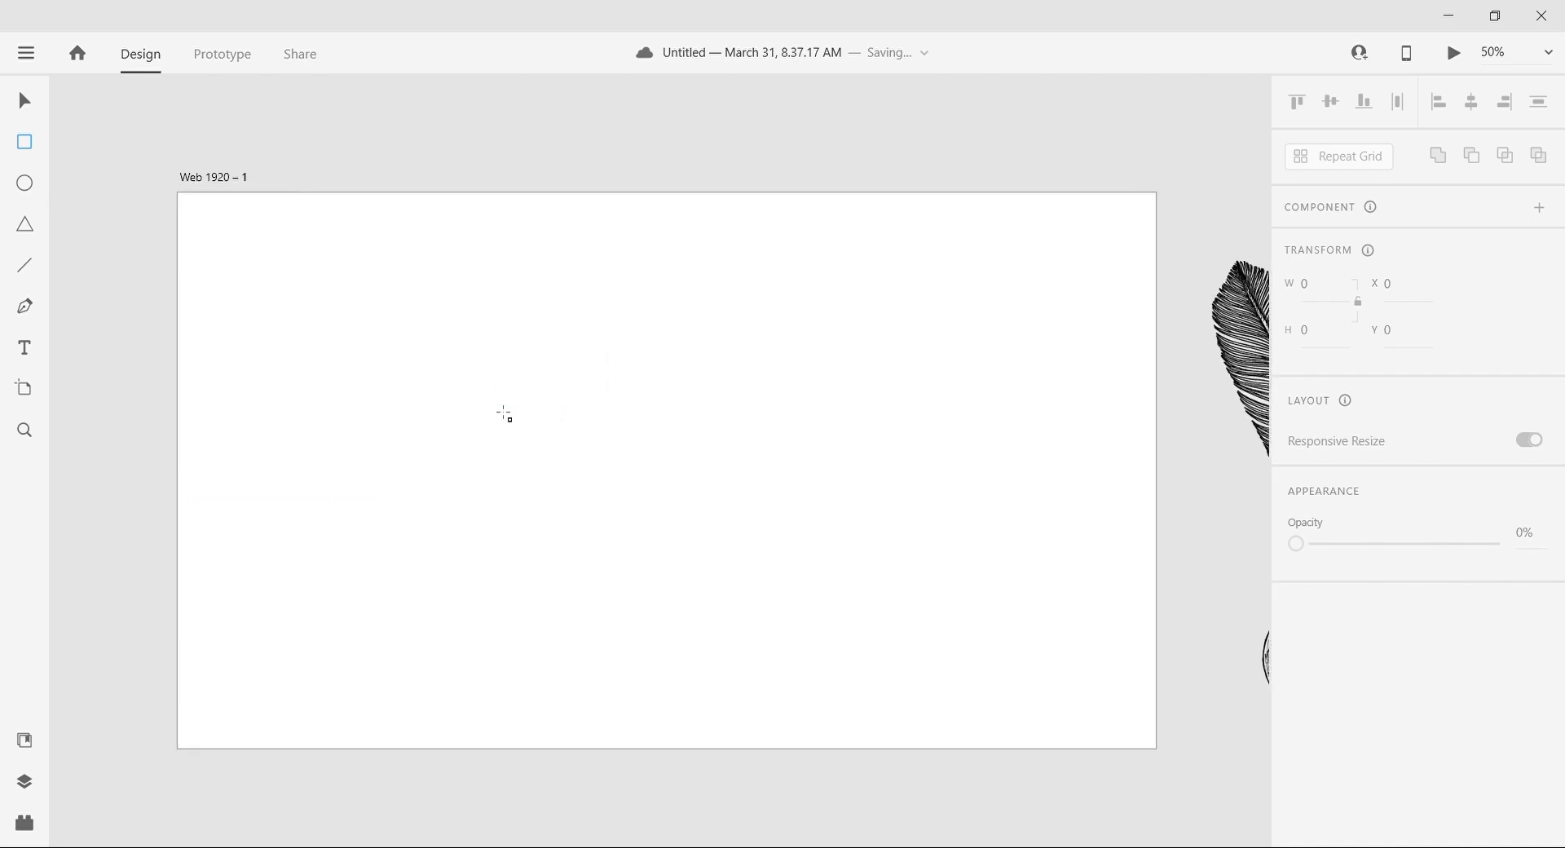
{"action": "scroll", "coordinate": [504, 414], "scroll_direction": "left", "scroll_amount": 1}
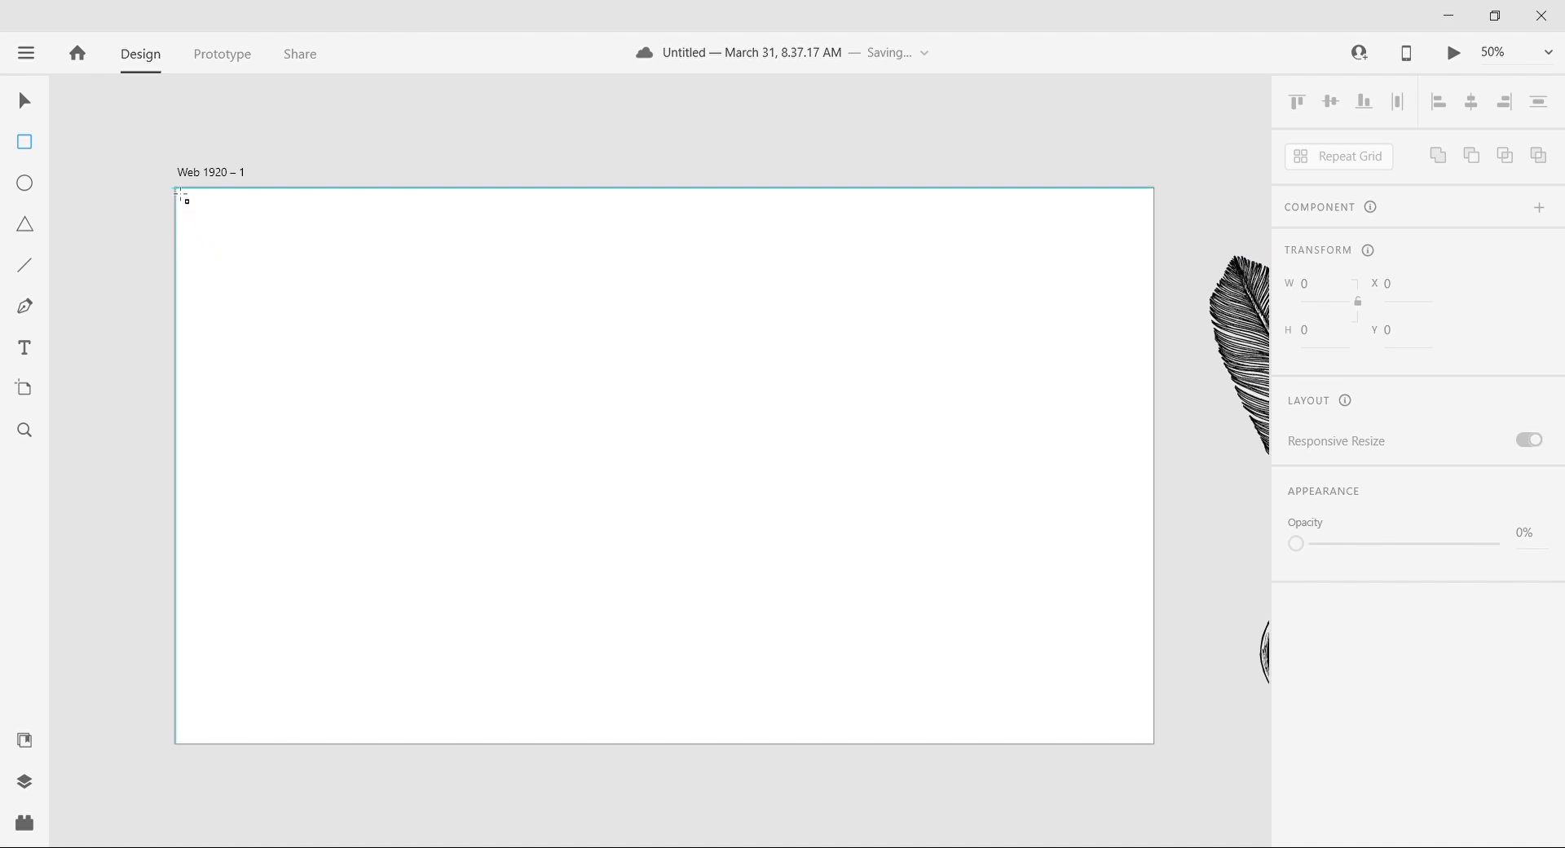
Step: Cover the artboard with a 1920 × 1080 rectangle, filled with the teal sampled from the pen graphic and without a border
{"action": "left_click_drag", "start_coordinate": [654, 594], "coordinate": [1156, 744]}
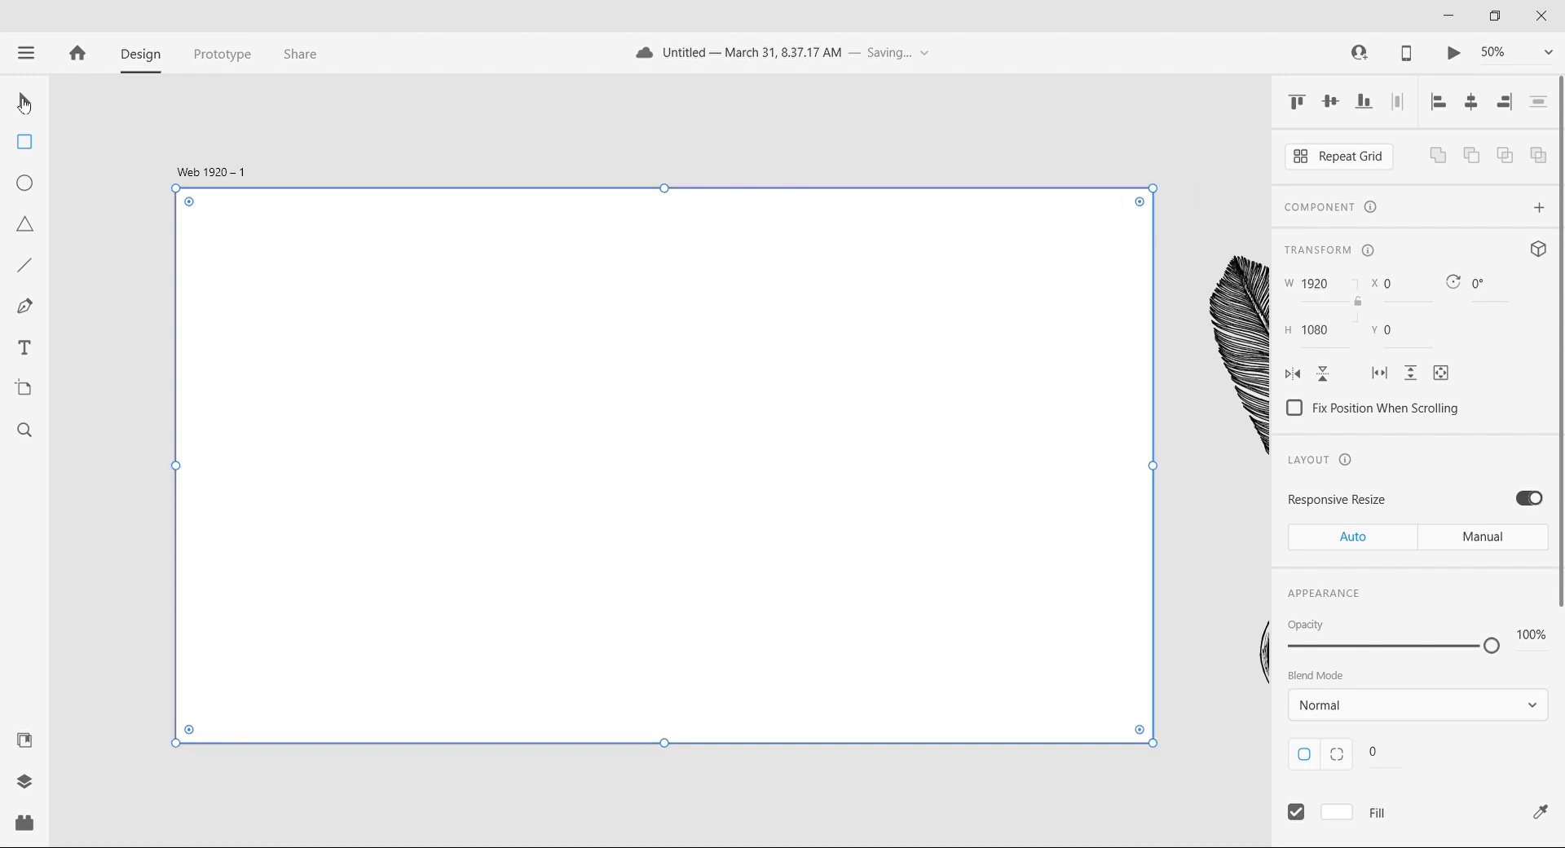
{"action": "scroll", "coordinate": [912, 364], "scroll_direction": "right", "scroll_amount": 3}
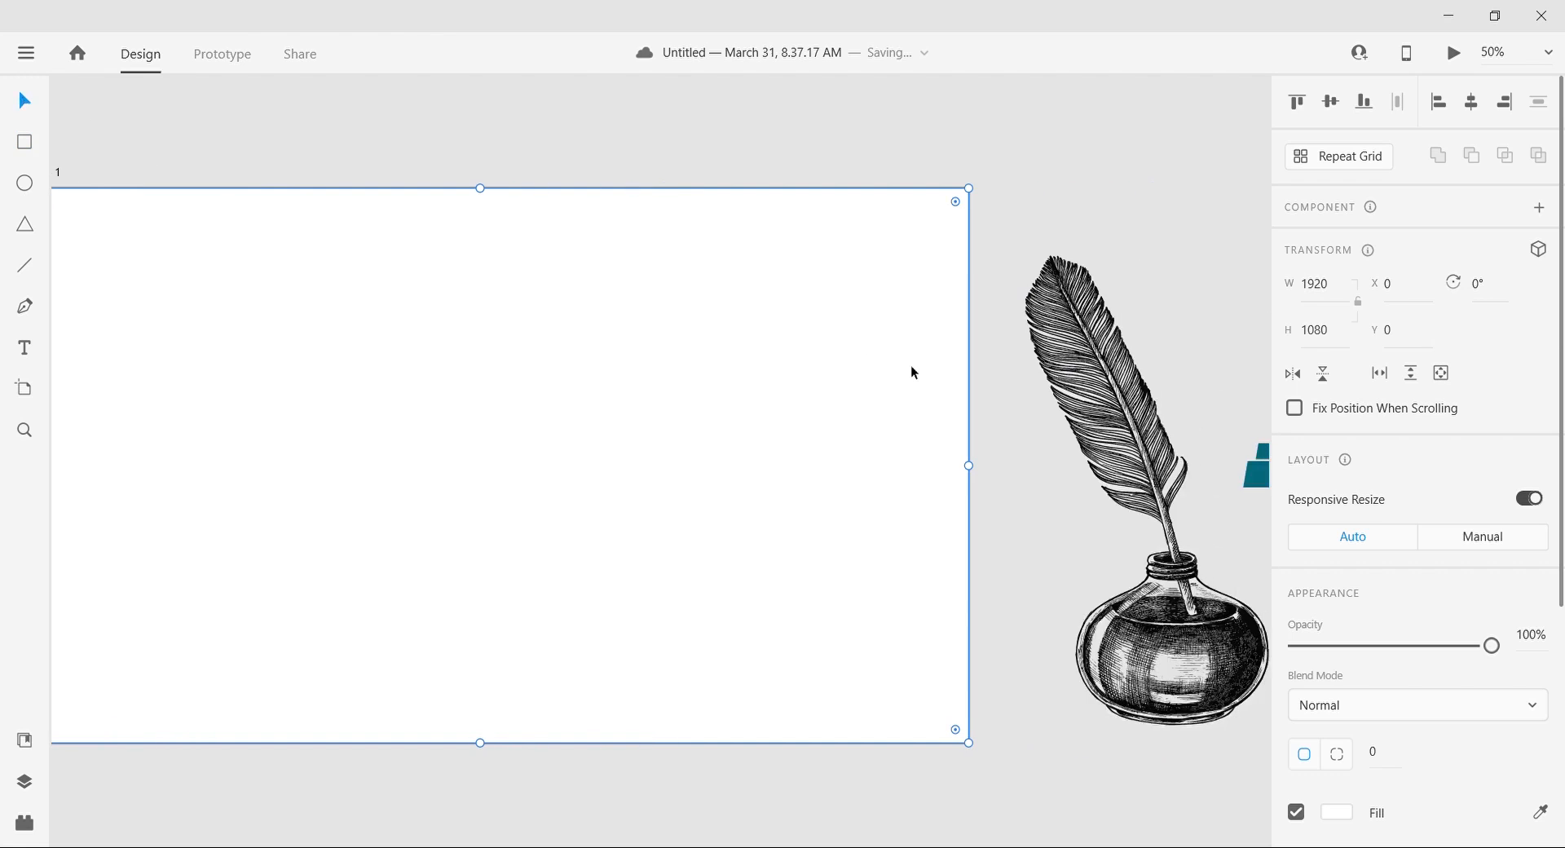
{"action": "scroll", "coordinate": [1385, 762], "scroll_direction": "down", "scroll_amount": 4}
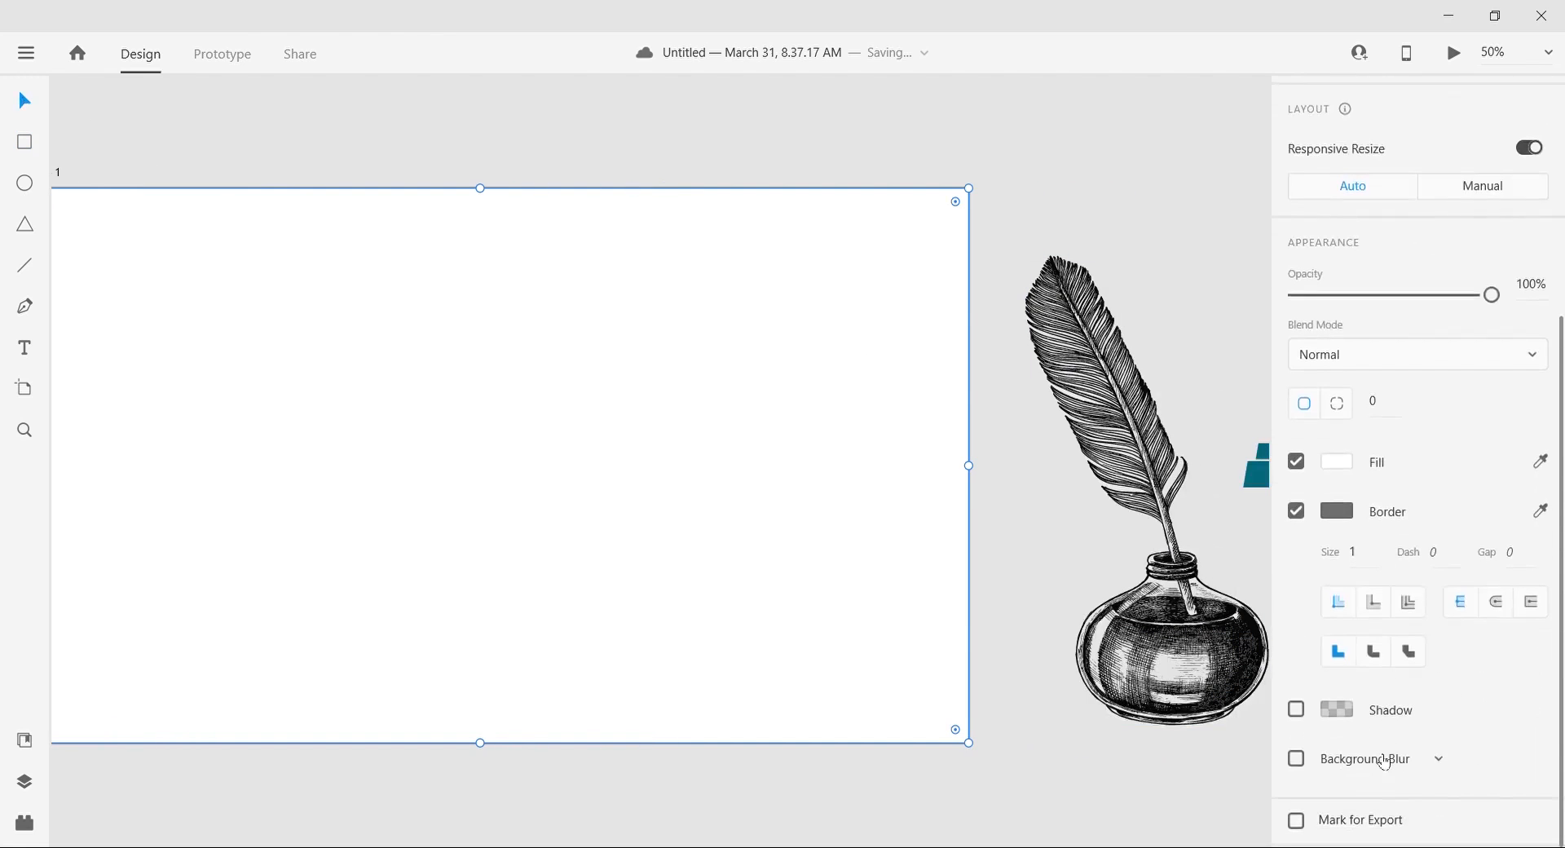
{"action": "scroll", "coordinate": [1000, 569], "scroll_direction": "left", "scroll_amount": 1}
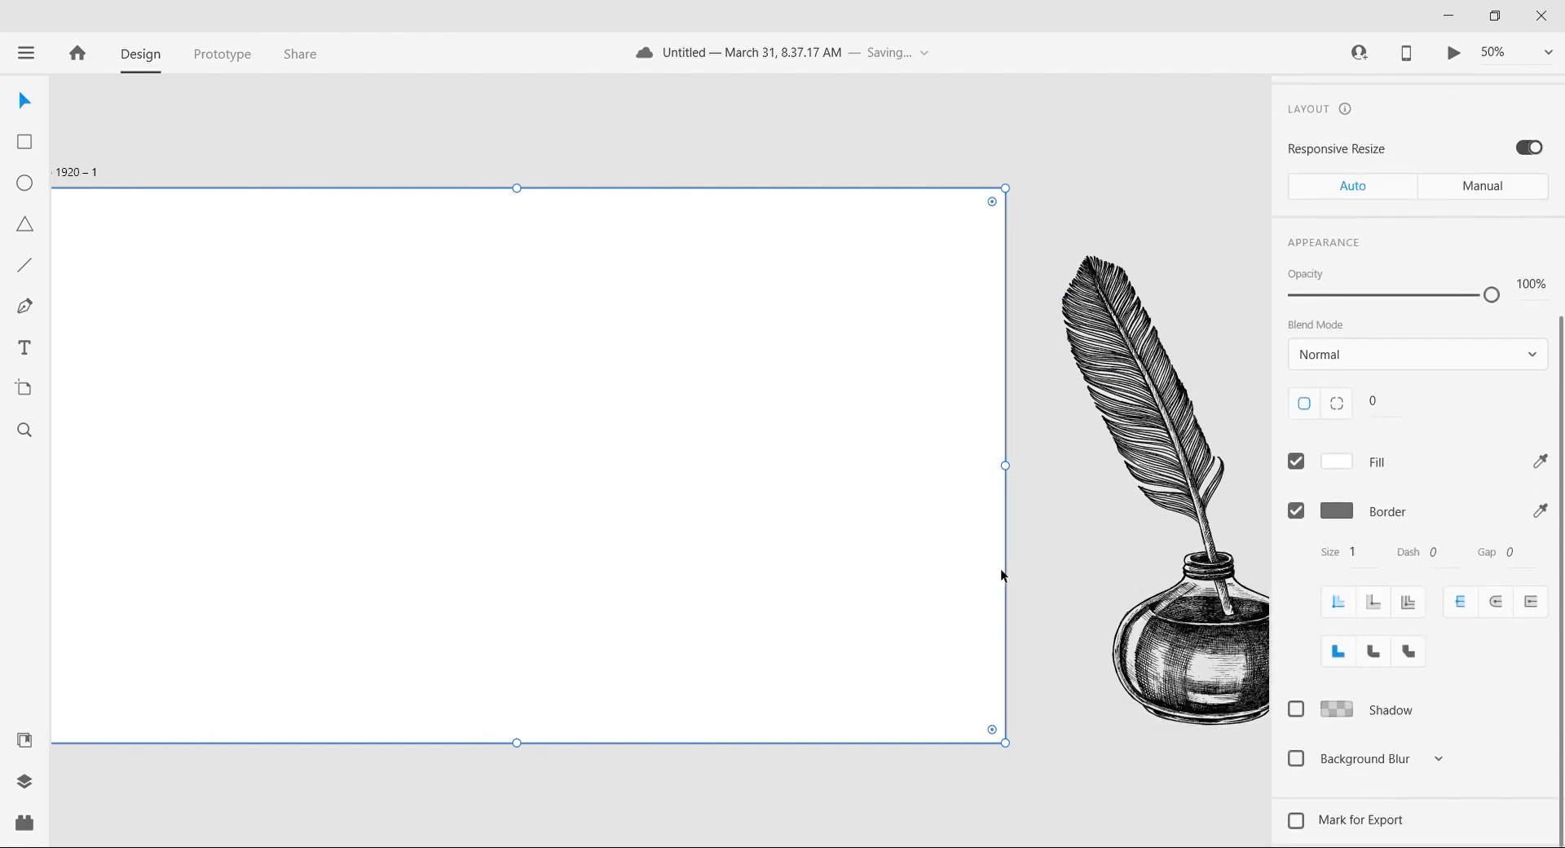
{"action": "scroll", "coordinate": [1000, 569], "scroll_direction": "right", "scroll_amount": 5}
{"action": "left_click", "coordinate": [1539, 462]}
{"action": "left_click", "coordinate": [1048, 510]}
{"action": "left_click", "coordinate": [1295, 511]}
{"action": "scroll", "coordinate": [888, 575], "scroll_direction": "left", "scroll_amount": 8}
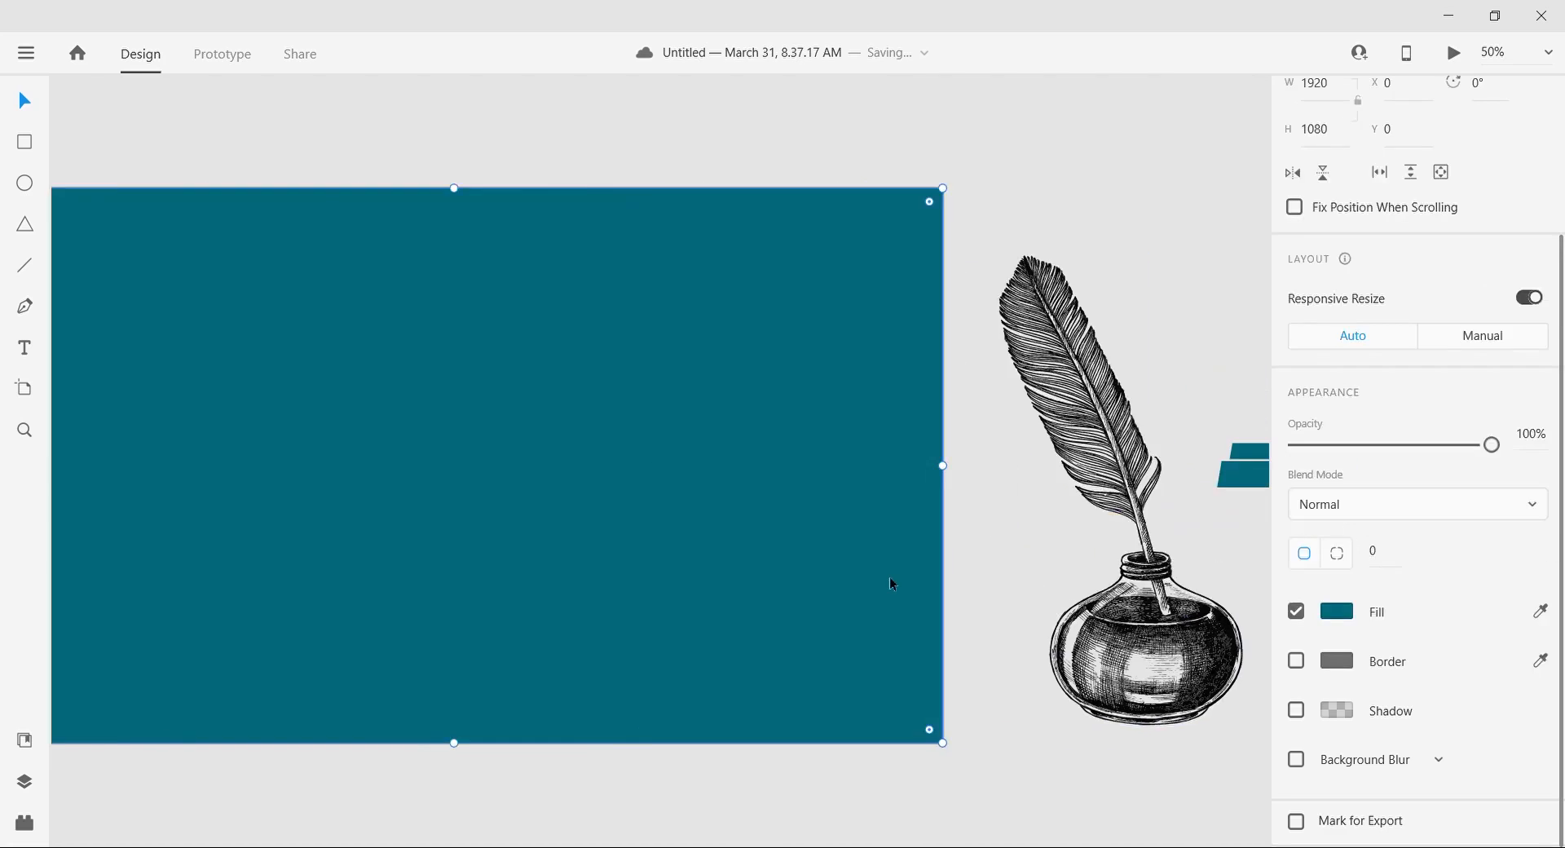
Step: Make a header bar from a copy of the background rectangle, about 121 px high, with fill 202020 and a shadow
{"action": "left_click", "coordinate": [27, 95]}
{"action": "left_click", "coordinate": [530, 371]}
{"action": "scroll", "coordinate": [529, 371], "scroll_direction": "right", "scroll_amount": 1}
{"action": "left_click_drag", "start_coordinate": [595, 742], "coordinate": [604, 250]}
{"action": "left_click", "coordinate": [1337, 812]}
{"action": "type", "text": "202"}
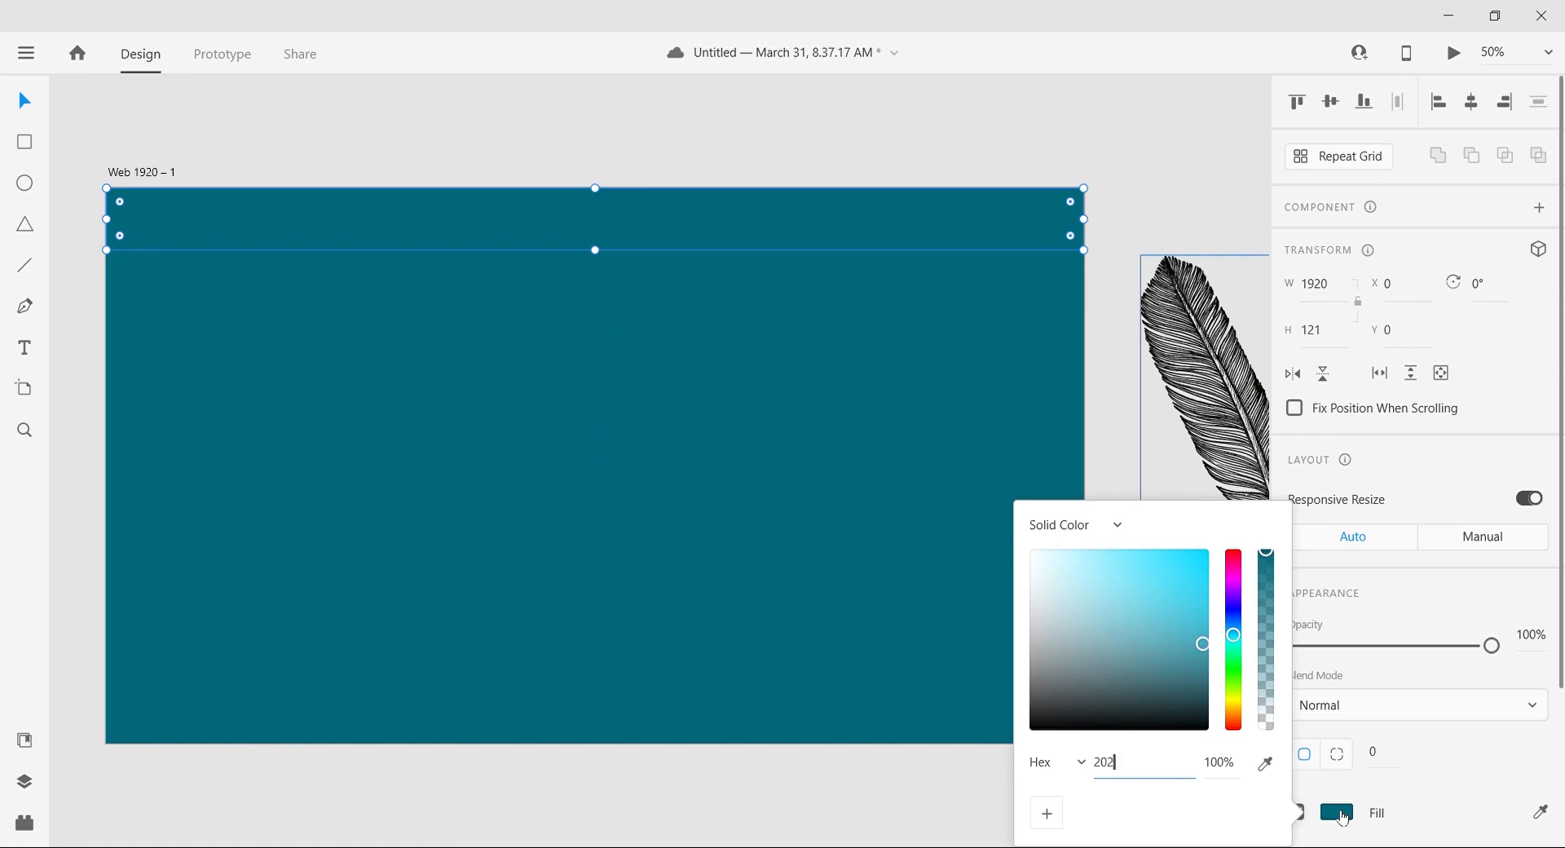
{"action": "type", "text": "020"}
{"action": "scroll", "coordinate": [1337, 774], "scroll_direction": "down", "scroll_amount": 3}
{"action": "left_click", "coordinate": [1296, 709]}
Step: Change the full-size background rectangle's fill to a very pale cyan tint
{"action": "left_click", "coordinate": [1059, 538]}
{"action": "left_click", "coordinate": [1337, 809]}
{"action": "left_click", "coordinate": [1048, 624]}
{"action": "left_click_drag", "start_coordinate": [1054, 631], "coordinate": [1042, 554]}
{"action": "left_click", "coordinate": [1128, 417]}
Step: Lock the background rectangle and the header bar in the layers
{"action": "left_click", "coordinate": [25, 788]}
{"action": "left_click", "coordinate": [246, 211]}
{"action": "left_click", "coordinate": [559, 218]}
{"action": "left_click", "coordinate": [246, 177]}
{"action": "left_click", "coordinate": [326, 367]}
{"action": "left_click", "coordinate": [24, 781]}
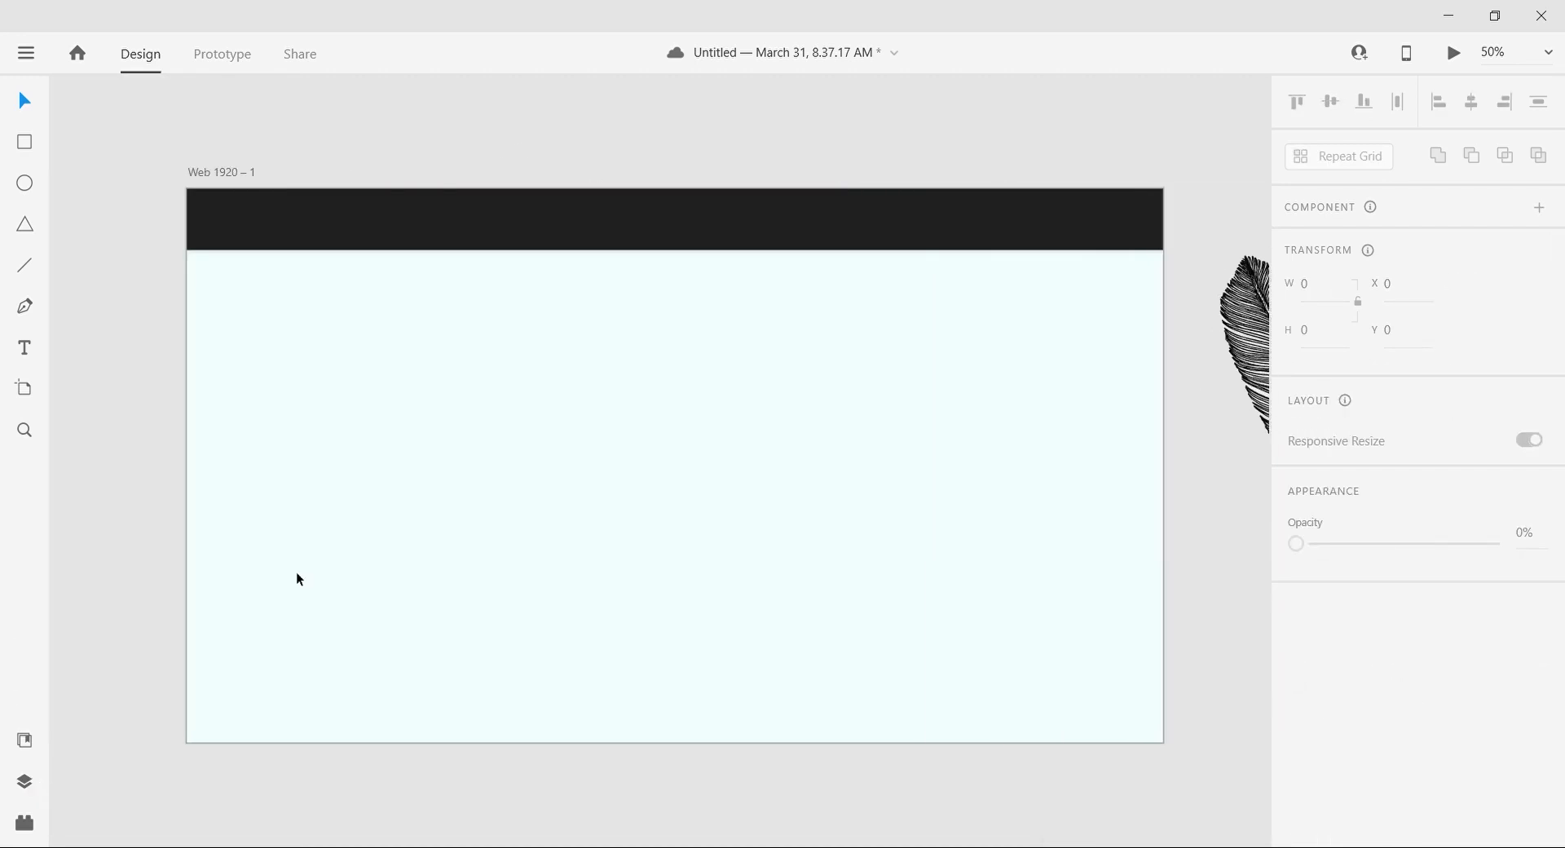
Step: Move the quill and inkwell illustration onto the right half of the web artboard, below the header bar
{"action": "left_click_drag", "start_coordinate": [1239, 595], "coordinate": [948, 564]}
{"action": "left_click_drag", "start_coordinate": [846, 608], "coordinate": [811, 488]}
{"action": "left_click_drag", "start_coordinate": [774, 402], "coordinate": [910, 516]}
{"action": "scroll", "coordinate": [1380, 747], "scroll_direction": "down", "scroll_amount": 4}
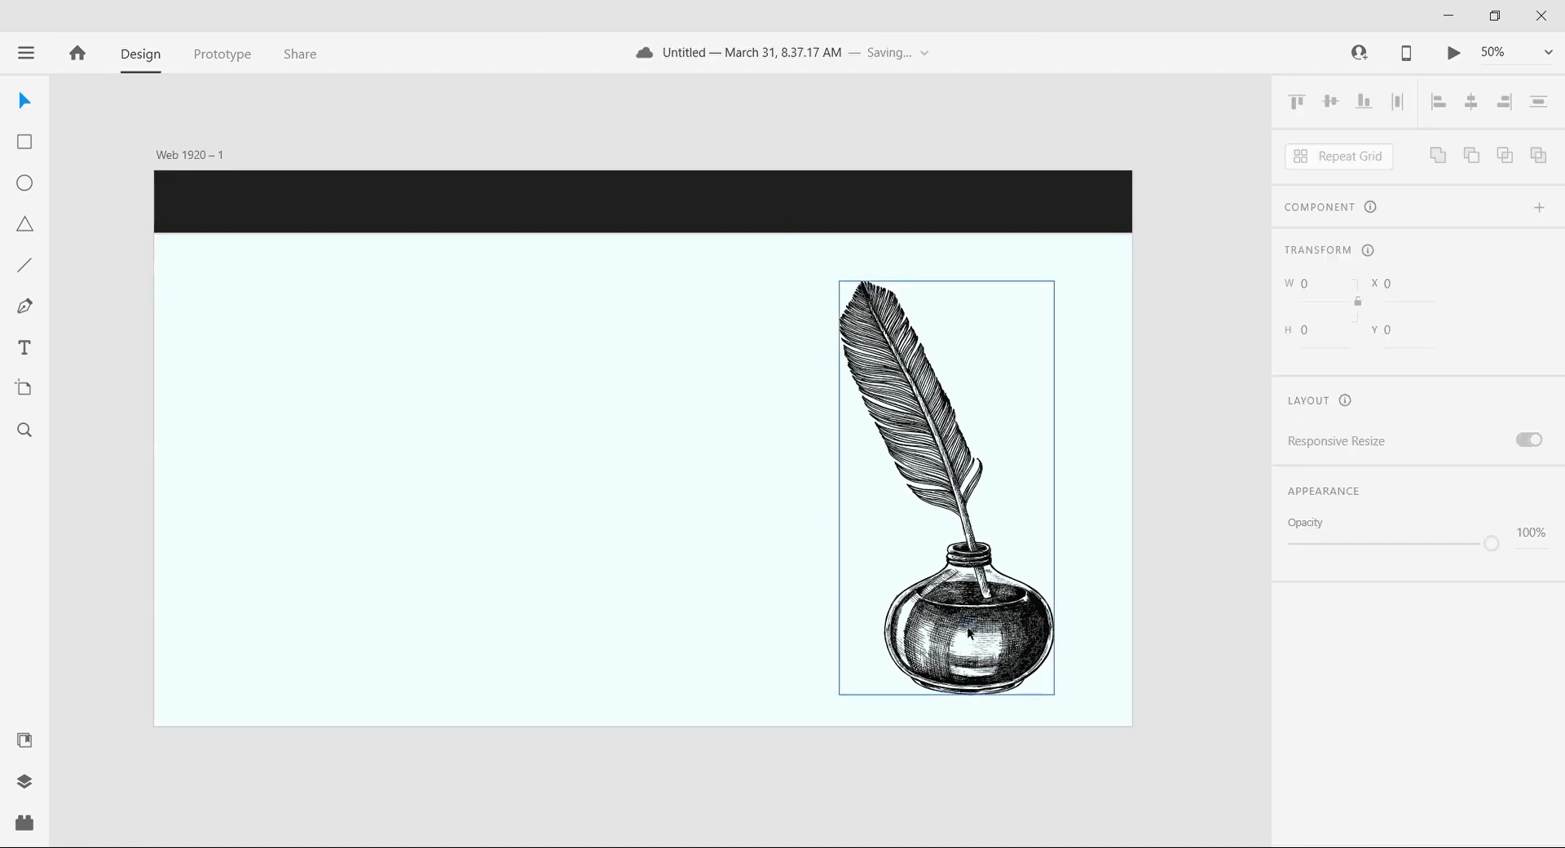
{"action": "left_click_drag", "start_coordinate": [970, 631], "coordinate": [879, 597]}
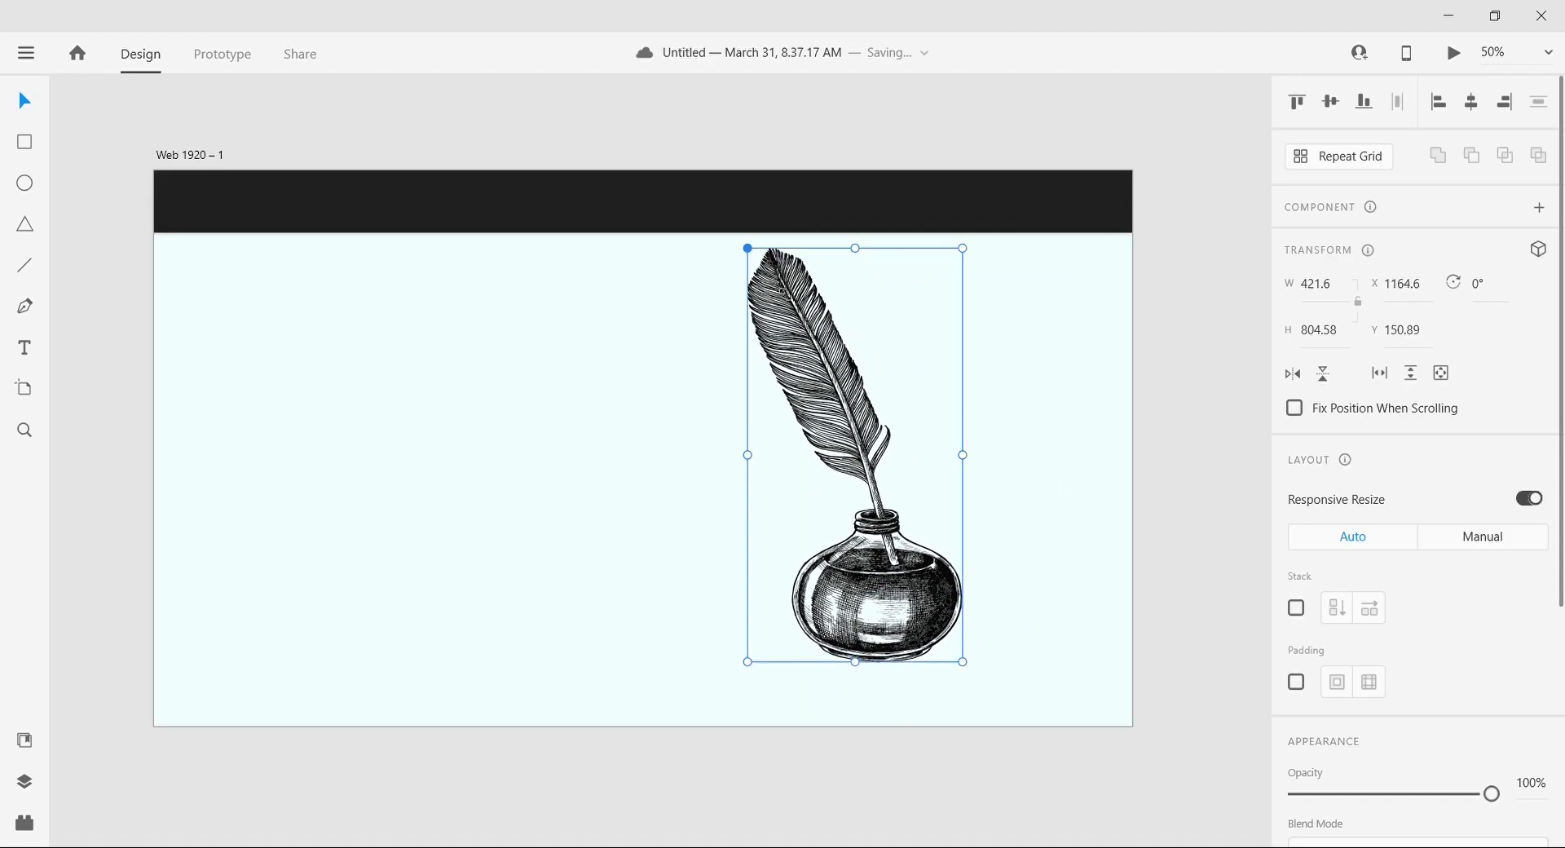
Step: Scale the quill illustration down to about 363 × 692 and nudge it up to about Y 223
{"action": "left_click_drag", "start_coordinate": [747, 247], "coordinate": [777, 306]}
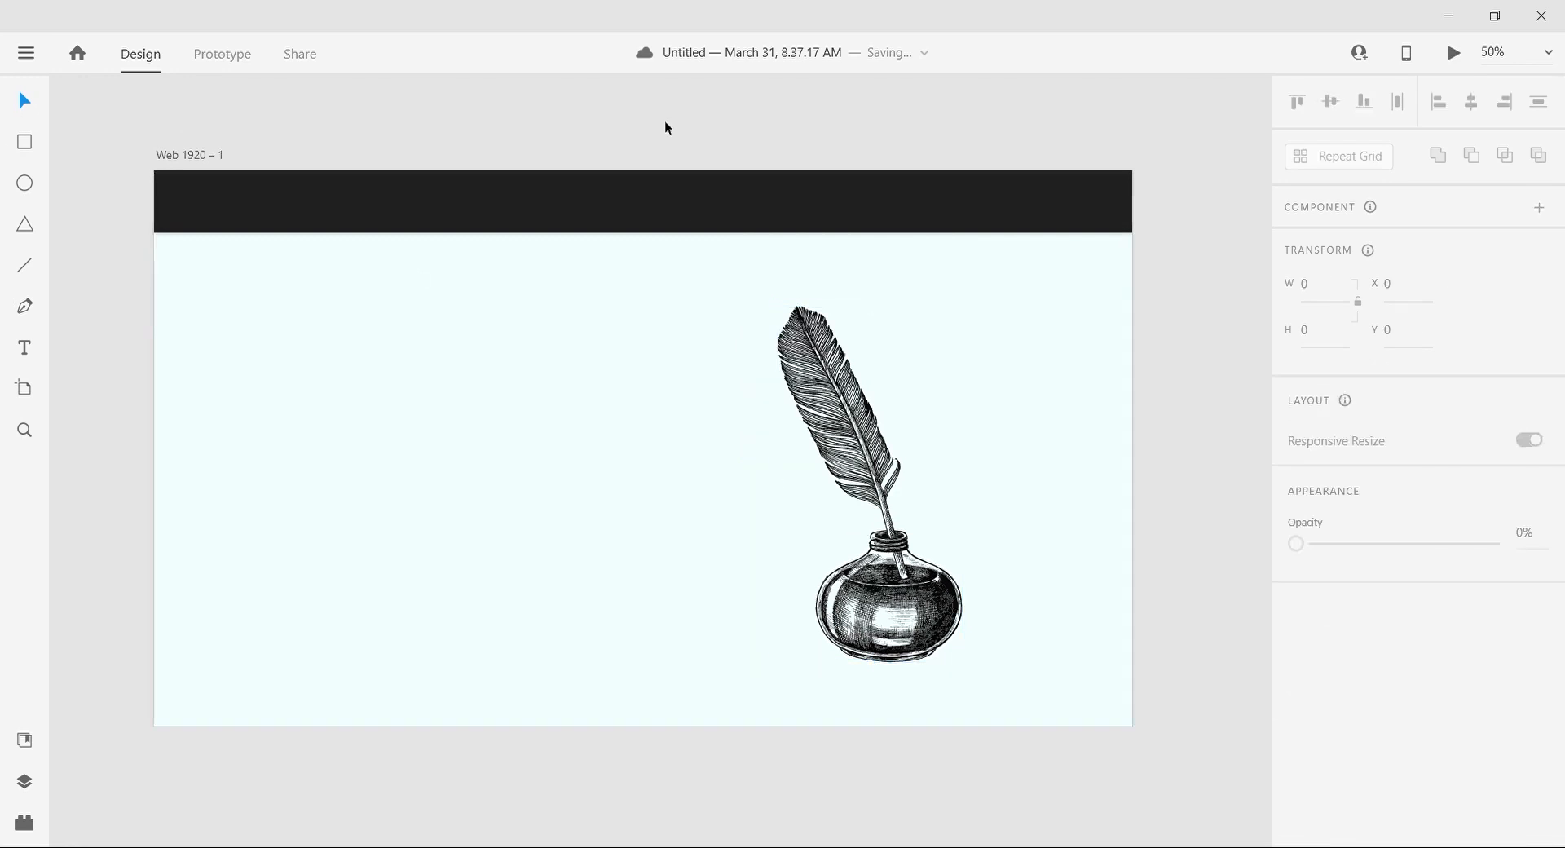
{"action": "key", "text": "shift+Up"}
{"action": "key", "text": "shift+Up"}
{"action": "key", "text": "shift+Up"}
{"action": "key", "text": "shift+Up"}
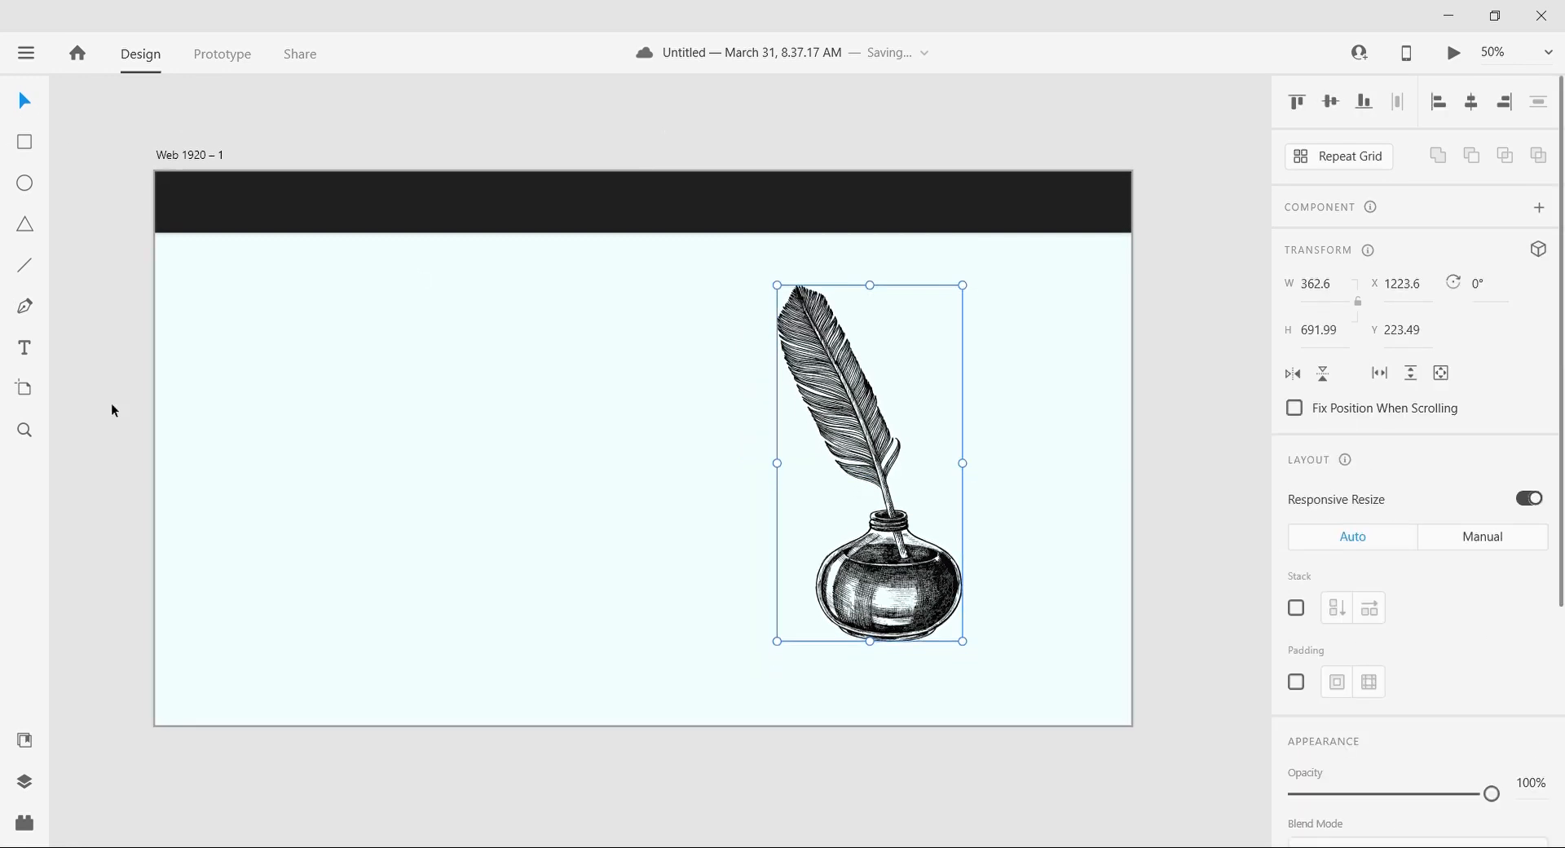
Step: Draw a square of about 333 × 333 in the artboard's lower-right corner and copy it into the lower-left corner
{"action": "left_click", "coordinate": [30, 146]}
{"action": "left_click_drag", "start_coordinate": [967, 563], "coordinate": [1137, 734]}
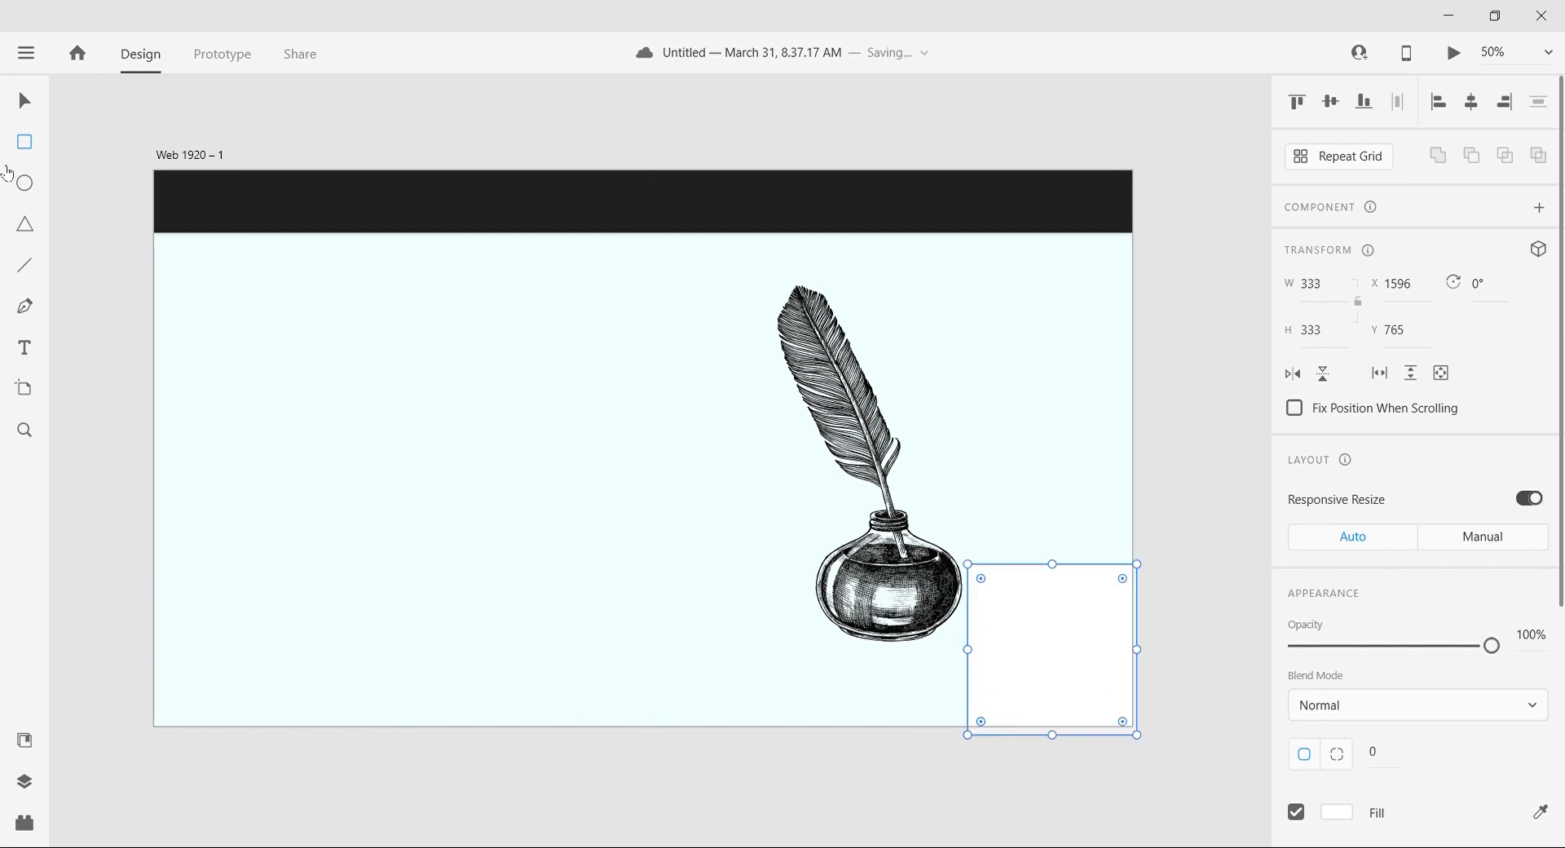
{"action": "left_click_drag", "start_coordinate": [1073, 636], "coordinate": [255, 648]}
{"action": "left_click", "coordinate": [135, 511]}
Step: Add tablet artboards in the Samsung Galaxy Tab10, iPad, iPad Pro and Surface Pro 3 sizes
{"action": "left_click", "coordinate": [25, 389]}
{"action": "scroll", "coordinate": [1461, 702], "scroll_direction": "down", "scroll_amount": 1}
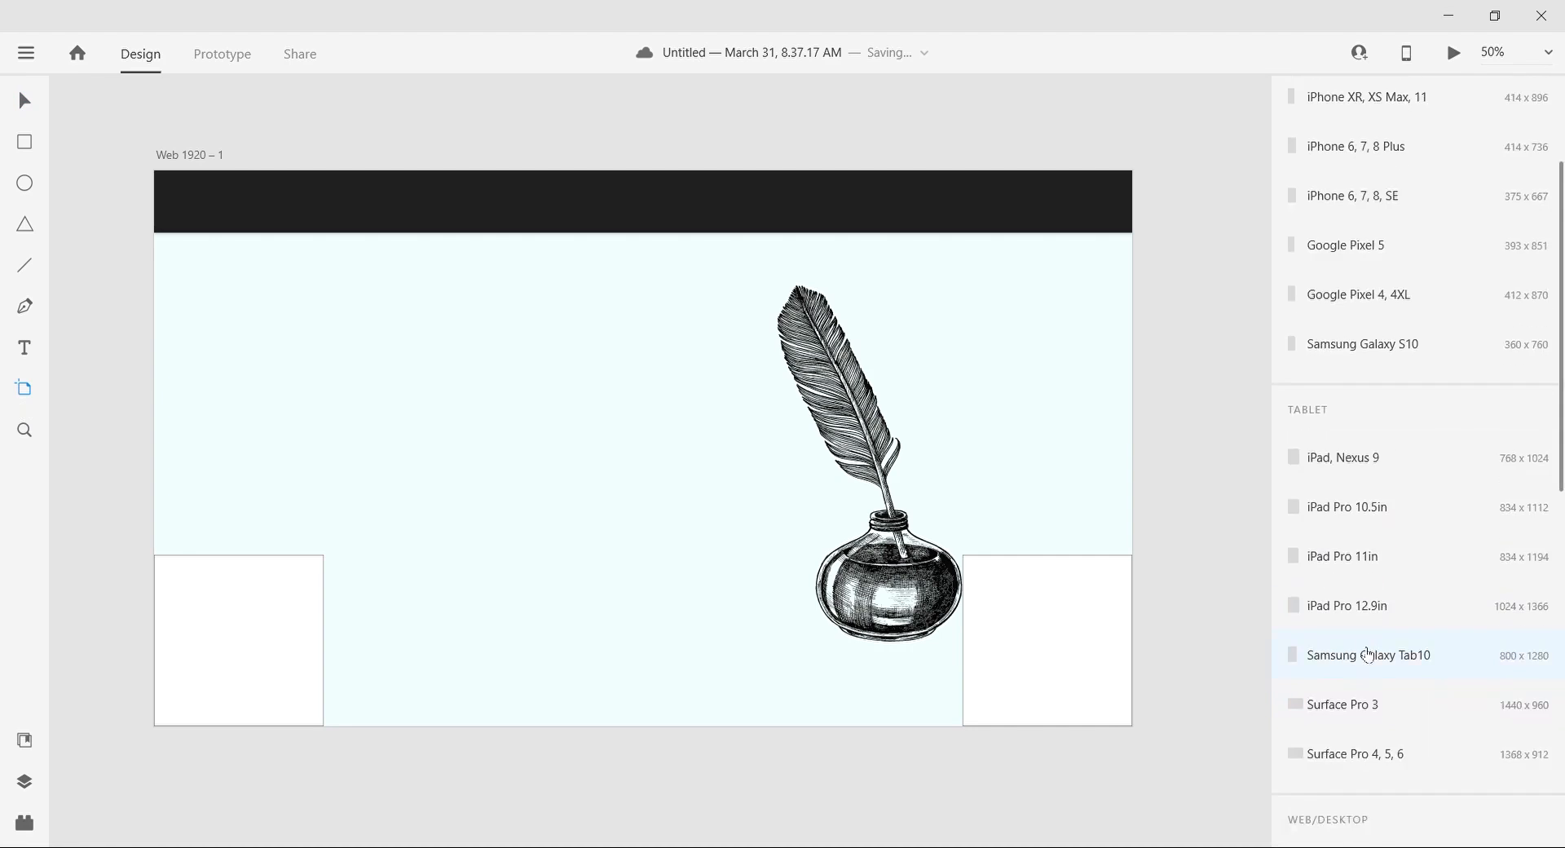
{"action": "left_click", "coordinate": [1361, 653]}
{"action": "scroll", "coordinate": [1442, 648], "scroll_direction": "down", "scroll_amount": 3}
{"action": "left_click", "coordinate": [1353, 425]}
{"action": "left_click", "coordinate": [1353, 474]}
{"action": "left_click", "coordinate": [1353, 524]}
{"action": "left_click", "coordinate": [1395, 626]}
{"action": "key", "text": "ctrl+minus"}
{"action": "key", "text": "ctrl+minus"}
{"action": "key", "text": "ctrl+minus"}
{"action": "key", "text": "ctrl+minus"}
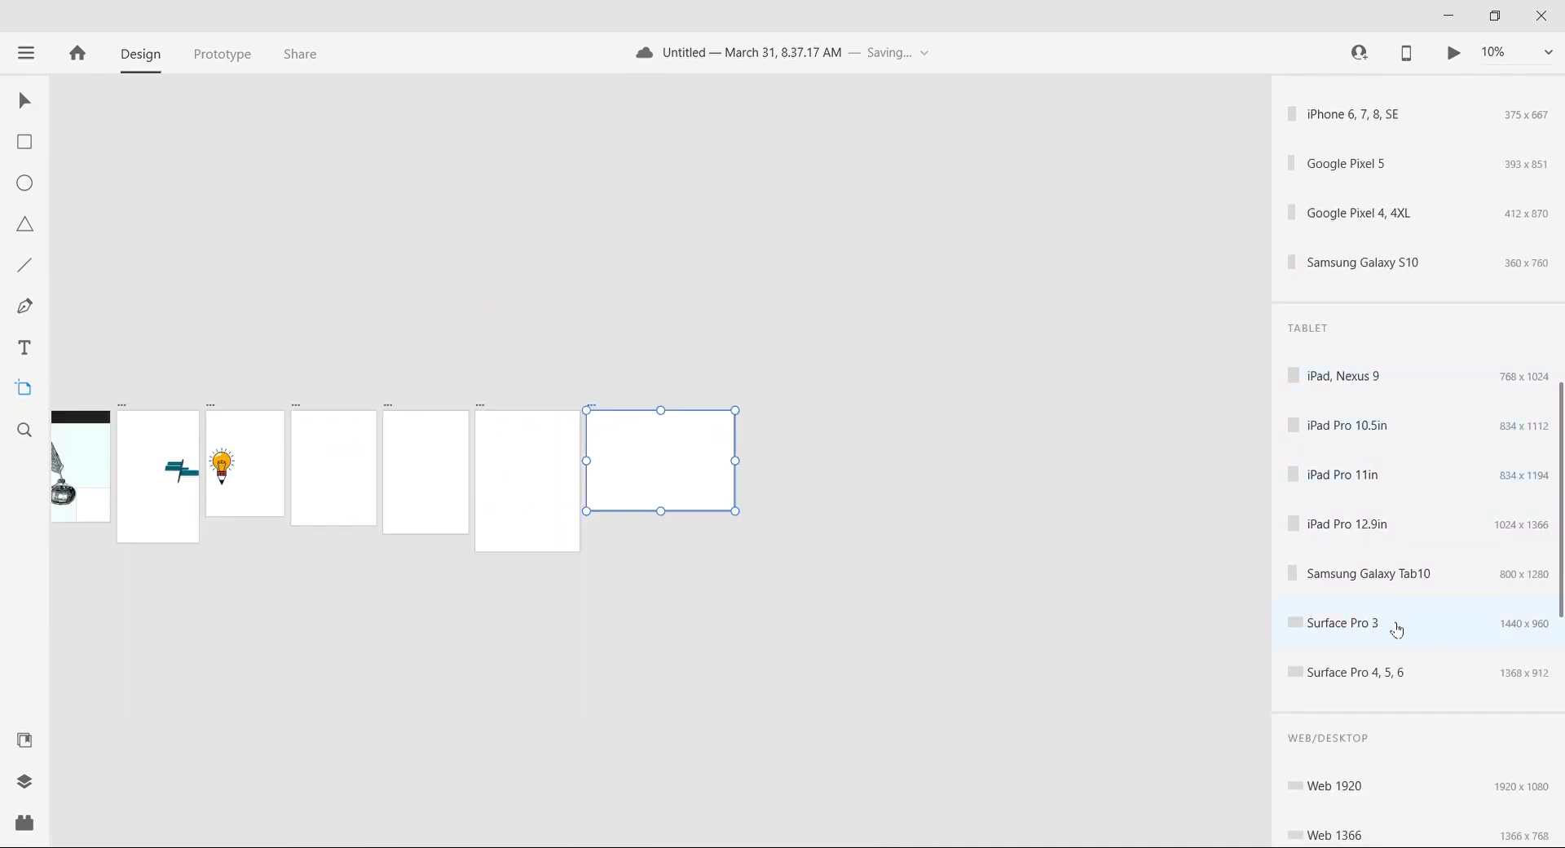
Step: Move the Surface Pro 3 artboard directly below the web artboard and delete the iPad Pro 12.9in artboard
{"action": "scroll", "coordinate": [660, 461], "scroll_direction": "left", "scroll_amount": 5}
{"action": "left_click", "coordinate": [24, 101]}
{"action": "left_click_drag", "start_coordinate": [1067, 464], "coordinate": [360, 519]}
{"action": "mouse_move", "coordinate": [927, 487]}
{"action": "left_mouse_down"}
{"action": "mouse_move", "coordinate": [356, 388]}
{"action": "mouse_move", "coordinate": [862, 442]}
{"action": "mouse_move", "coordinate": [934, 514]}
{"action": "left_mouse_up"}
{"action": "key", "text": "Delete"}
Step: Delete the remaining iPad artboards beside the Samsung Galaxy Tab10 artboard
{"action": "left_click", "coordinate": [877, 491]}
{"action": "key", "text": "Delete"}
{"action": "left_click", "coordinate": [773, 500]}
{"action": "key", "text": "Delete"}
{"action": "left_click", "coordinate": [695, 508]}
{"action": "key", "text": "Delete"}
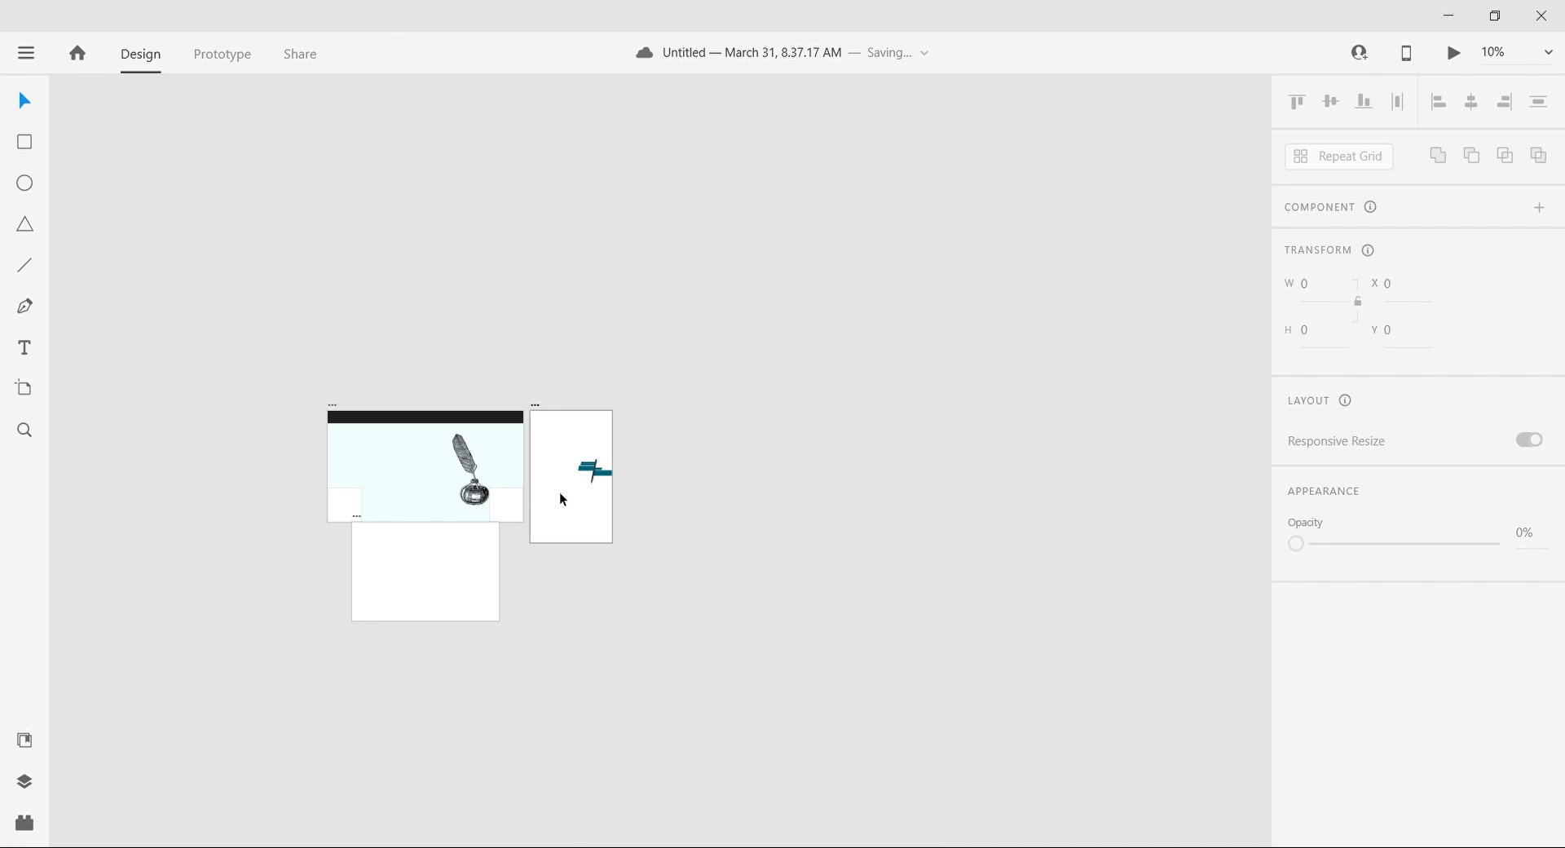
Step: Try to move the pen graphic off the Samsung Galaxy Tab10 artboard and reposition that artboard
{"action": "key", "text": "ctrl+plus"}
{"action": "scroll", "coordinate": [560, 491], "scroll_direction": "left", "scroll_amount": 7}
{"action": "double_click", "coordinate": [1059, 378]}
{"action": "scroll", "coordinate": [1059, 378], "scroll_direction": "right", "scroll_amount": 6}
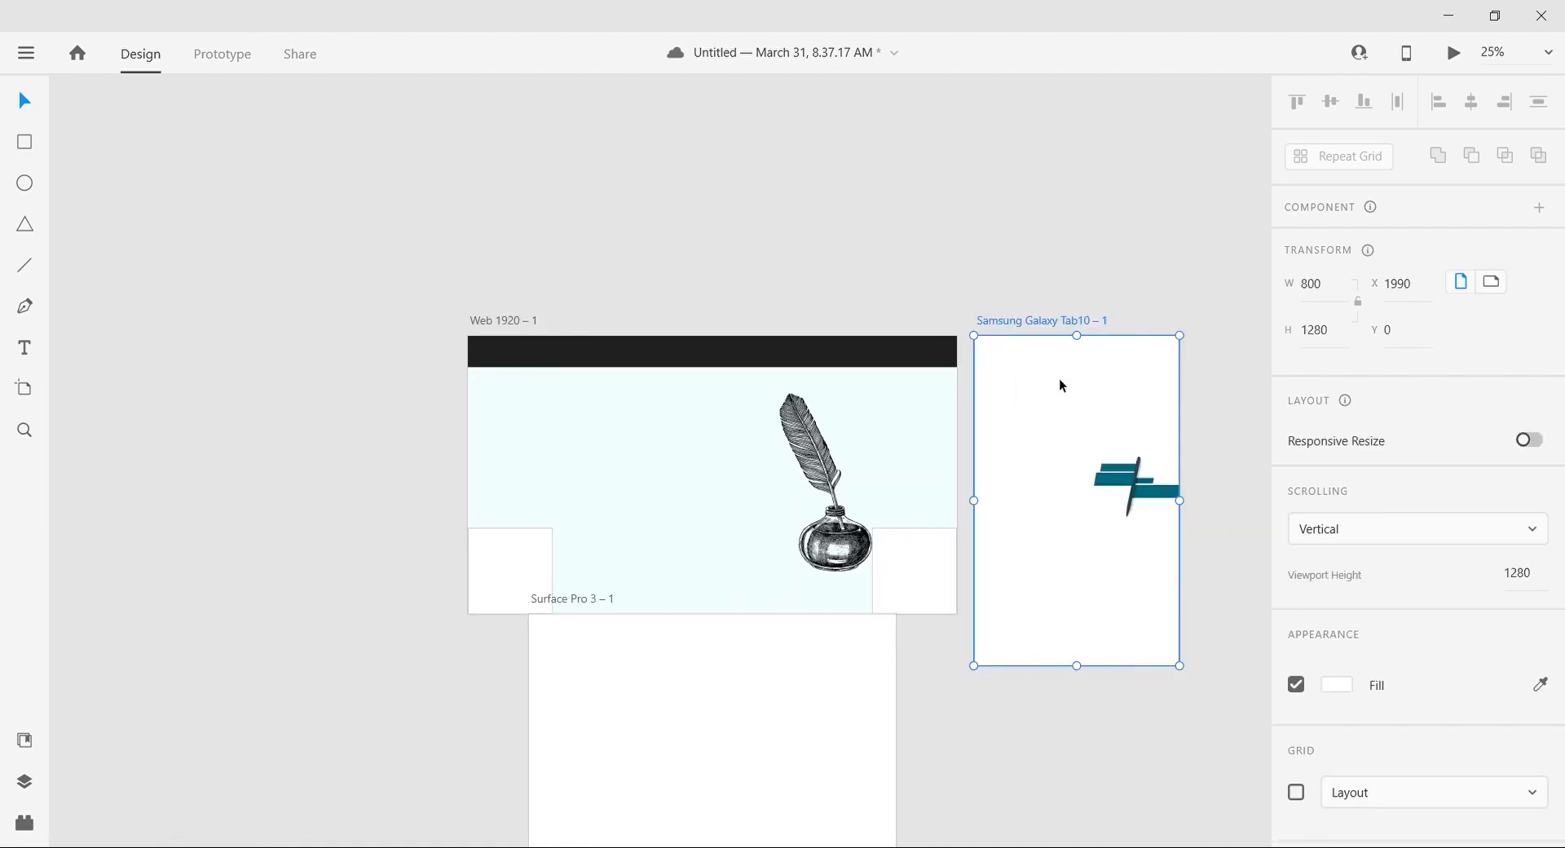
{"action": "left_click_drag", "start_coordinate": [946, 480], "coordinate": [1137, 452]}
{"action": "left_click", "coordinate": [858, 320]}
{"action": "scroll", "coordinate": [858, 320], "scroll_direction": "right", "scroll_amount": 1}
{"action": "left_click_drag", "start_coordinate": [858, 320], "coordinate": [983, 623]}
{"action": "scroll", "coordinate": [983, 622], "scroll_direction": "right", "scroll_amount": 6}
Step: Undo the latest moves and deletions to bring back the iPad artboards and the light bulb
{"action": "key", "text": "ctrl+minus"}
{"action": "key", "text": "ctrl+minus"}
{"action": "key", "text": "ctrl+z"}
{"action": "key", "text": "ctrl+z"}
{"action": "key", "text": "ctrl+z"}
{"action": "key", "text": "ctrl+z"}
{"action": "key", "text": "ctrl+z"}
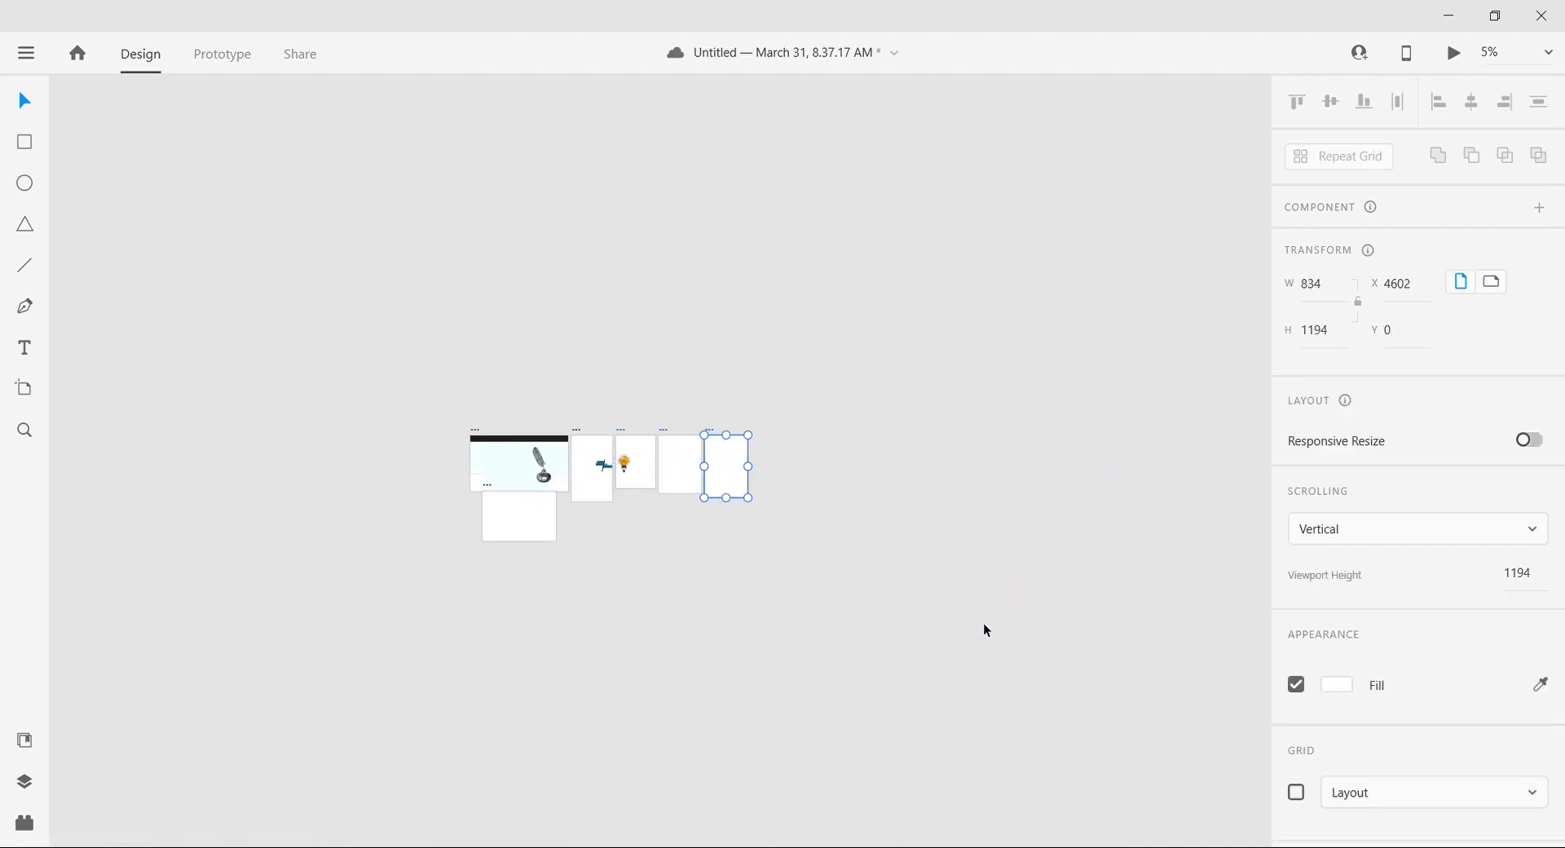
Step: Move the light-bulb illustration off its iPad artboard onto the empty pasteboard below
{"action": "key", "text": "ctrl+plus"}
{"action": "key", "text": "ctrl+plus"}
{"action": "scroll", "coordinate": [983, 623], "scroll_direction": "left", "scroll_amount": 4}
{"action": "left_click_drag", "start_coordinate": [704, 487], "coordinate": [751, 763]}
{"action": "scroll", "coordinate": [926, 729], "scroll_direction": "right", "scroll_amount": 5}
Step: Delete the leftover tablet artboards except Surface Pro 3 and place the light bulb beside the pen graphic on the pasteboard
{"action": "left_click", "coordinate": [923, 559]}
{"action": "left_click_drag", "start_coordinate": [802, 438], "coordinate": [893, 493]}
{"action": "key", "text": "Delete"}
{"action": "left_click", "coordinate": [709, 534]}
{"action": "key", "text": "Delete"}
{"action": "left_click", "coordinate": [529, 518]}
{"action": "key", "text": "Delete"}
{"action": "left_click_drag", "start_coordinate": [1082, 764], "coordinate": [1005, 502]}
{"action": "scroll", "coordinate": [631, 690], "scroll_direction": "left", "scroll_amount": 2}
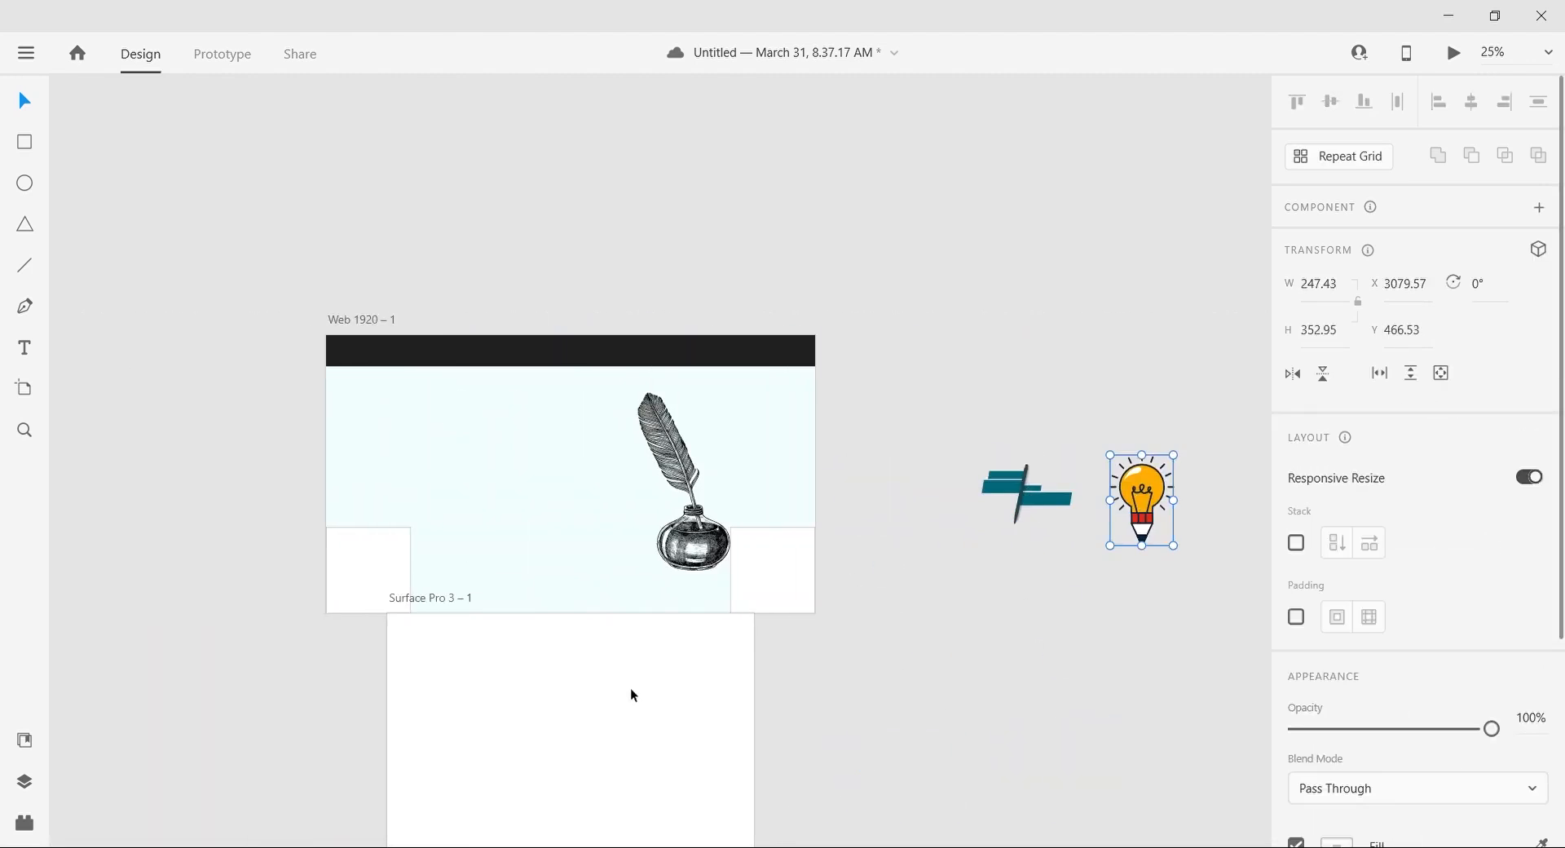
Step: Unlock the background rectangle in the layers and centre the Surface Pro 3 artboard just below the web artboard
{"action": "key", "text": "ctrl+plus"}
{"action": "scroll", "coordinate": [631, 689], "scroll_direction": "down", "scroll_amount": 3}
{"action": "key", "text": "ctrl+plus"}
{"action": "scroll", "coordinate": [631, 689], "scroll_direction": "left", "scroll_amount": 3}
{"action": "left_click", "coordinate": [647, 560]}
{"action": "left_click", "coordinate": [825, 581]}
{"action": "left_click_drag", "start_coordinate": [825, 581], "coordinate": [826, 592]}
{"action": "left_click", "coordinate": [25, 780]}
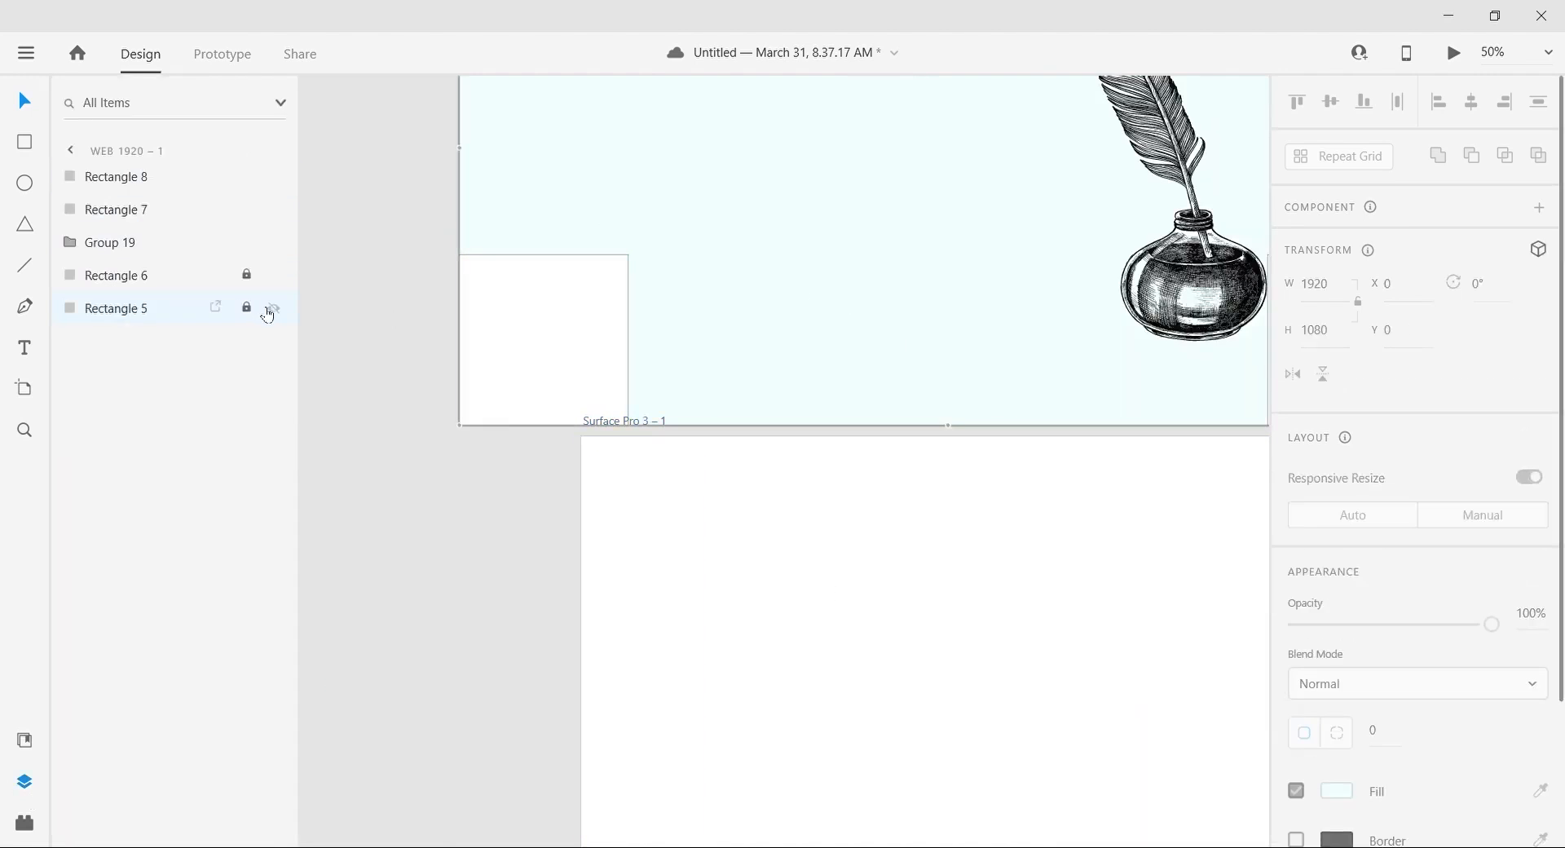
{"action": "key", "text": "ctrl+minus"}
{"action": "left_click_drag", "start_coordinate": [784, 551], "coordinate": [731, 592]}
Step: Narrow both lower corner squares to about 245 px wide, aligning their inner edges with the Surface Pro 3 artboard's sides
{"action": "key", "text": "ctrl+plus"}
{"action": "left_click", "coordinate": [448, 351]}
{"action": "left_click_drag", "start_coordinate": [454, 352], "coordinate": [412, 352]}
{"action": "left_click", "coordinate": [1113, 351]}
{"action": "left_click_drag", "start_coordinate": [1096, 349], "coordinate": [1140, 349]}
{"action": "key", "text": "ctrl+minus"}
{"action": "left_click", "coordinate": [1135, 348]}
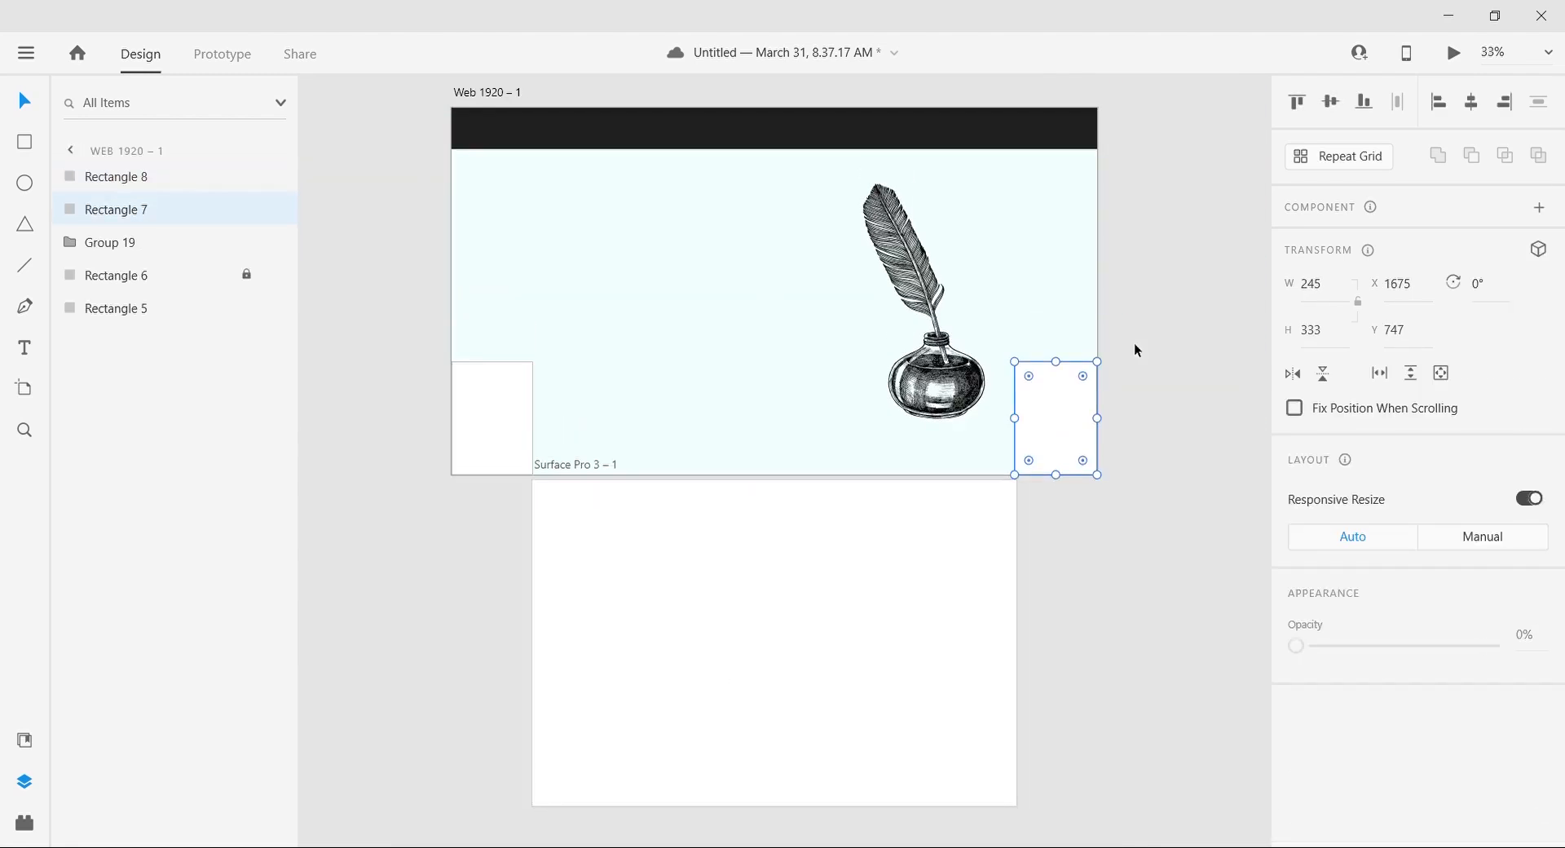
Step: Shift the quill illustration right until the inkwell meets the inner edge of the lower-right corner rectangle
{"action": "mouse_move", "coordinate": [958, 387]}
{"action": "left_mouse_down"}
{"action": "mouse_move", "coordinate": [993, 388]}
{"action": "mouse_move", "coordinate": [980, 399]}
{"action": "left_mouse_up"}
{"action": "left_click", "coordinate": [996, 397]}
{"action": "left_click", "coordinate": [1084, 611]}
{"action": "scroll", "coordinate": [1084, 611], "scroll_direction": "up", "scroll_amount": 2}
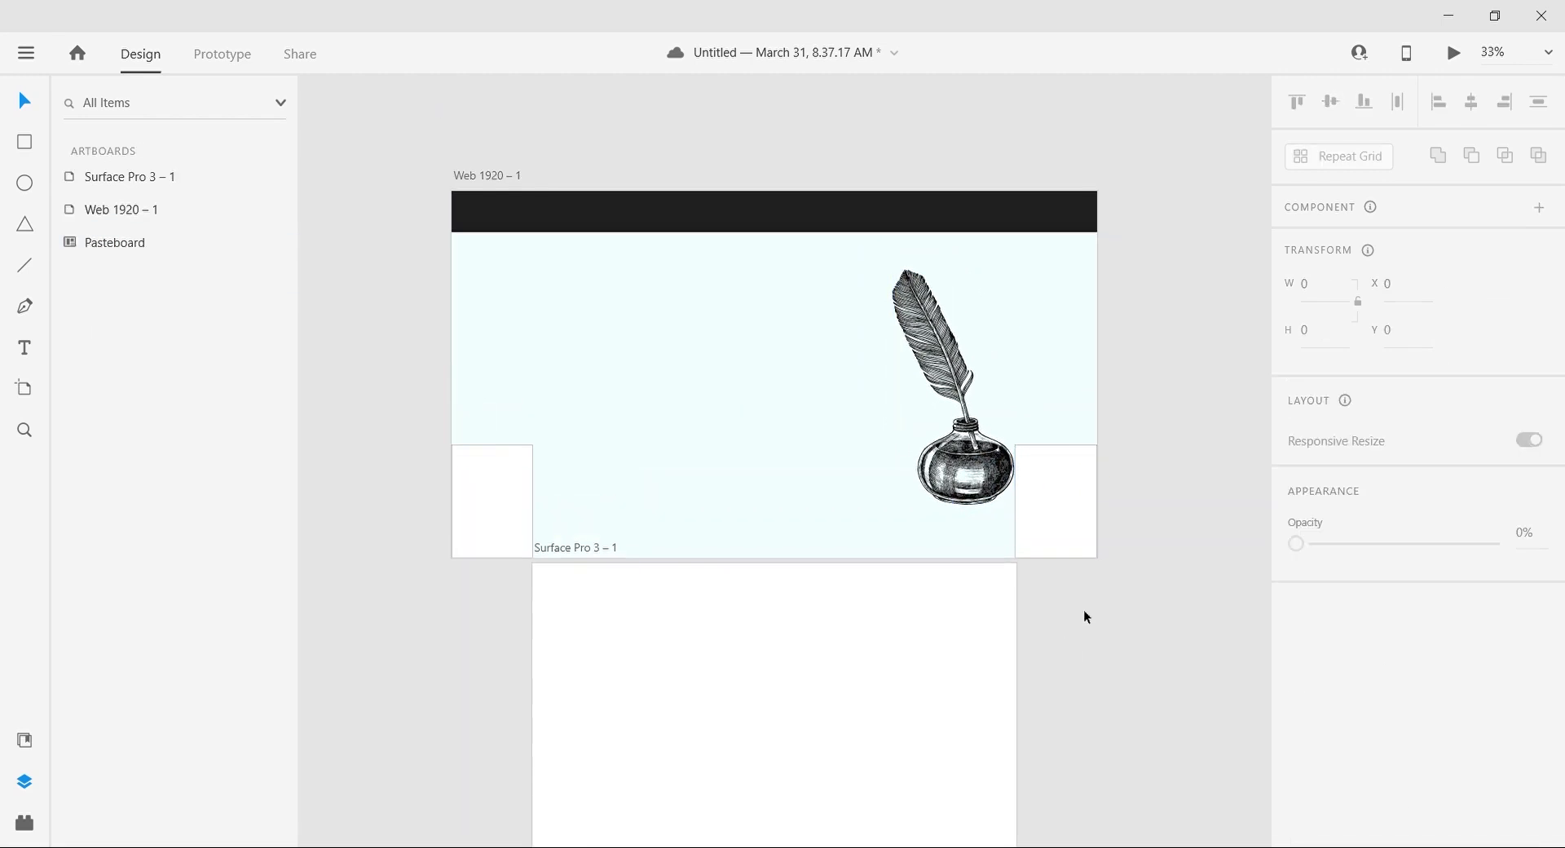
Step: Add the text "HelpingHAND" near the upper left of the web artboard at font size 60
{"action": "left_click", "coordinate": [537, 293]}
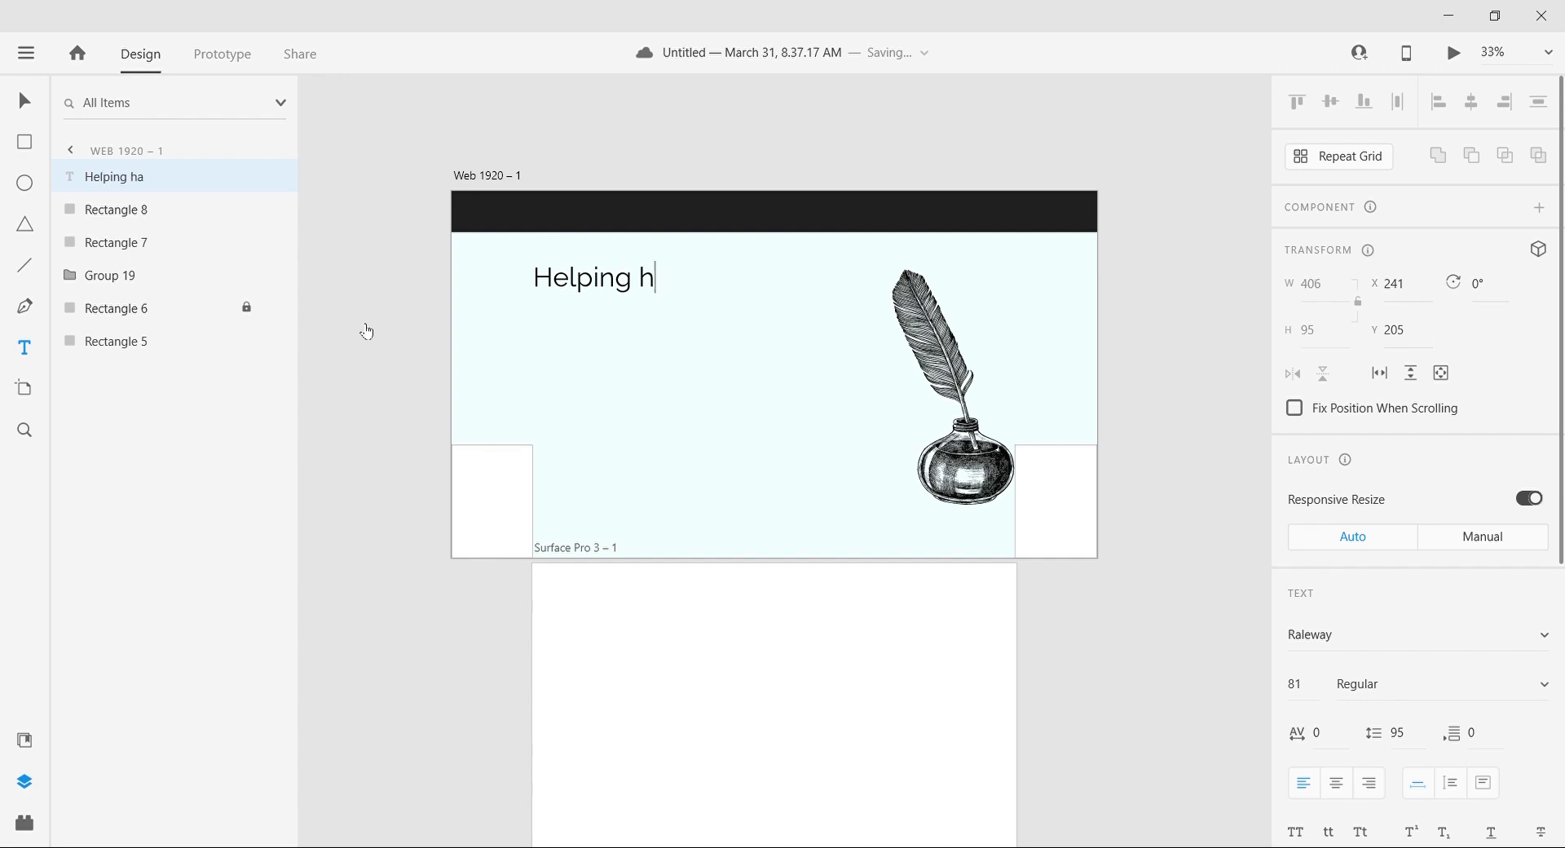
{"action": "key", "text": "Escape"}
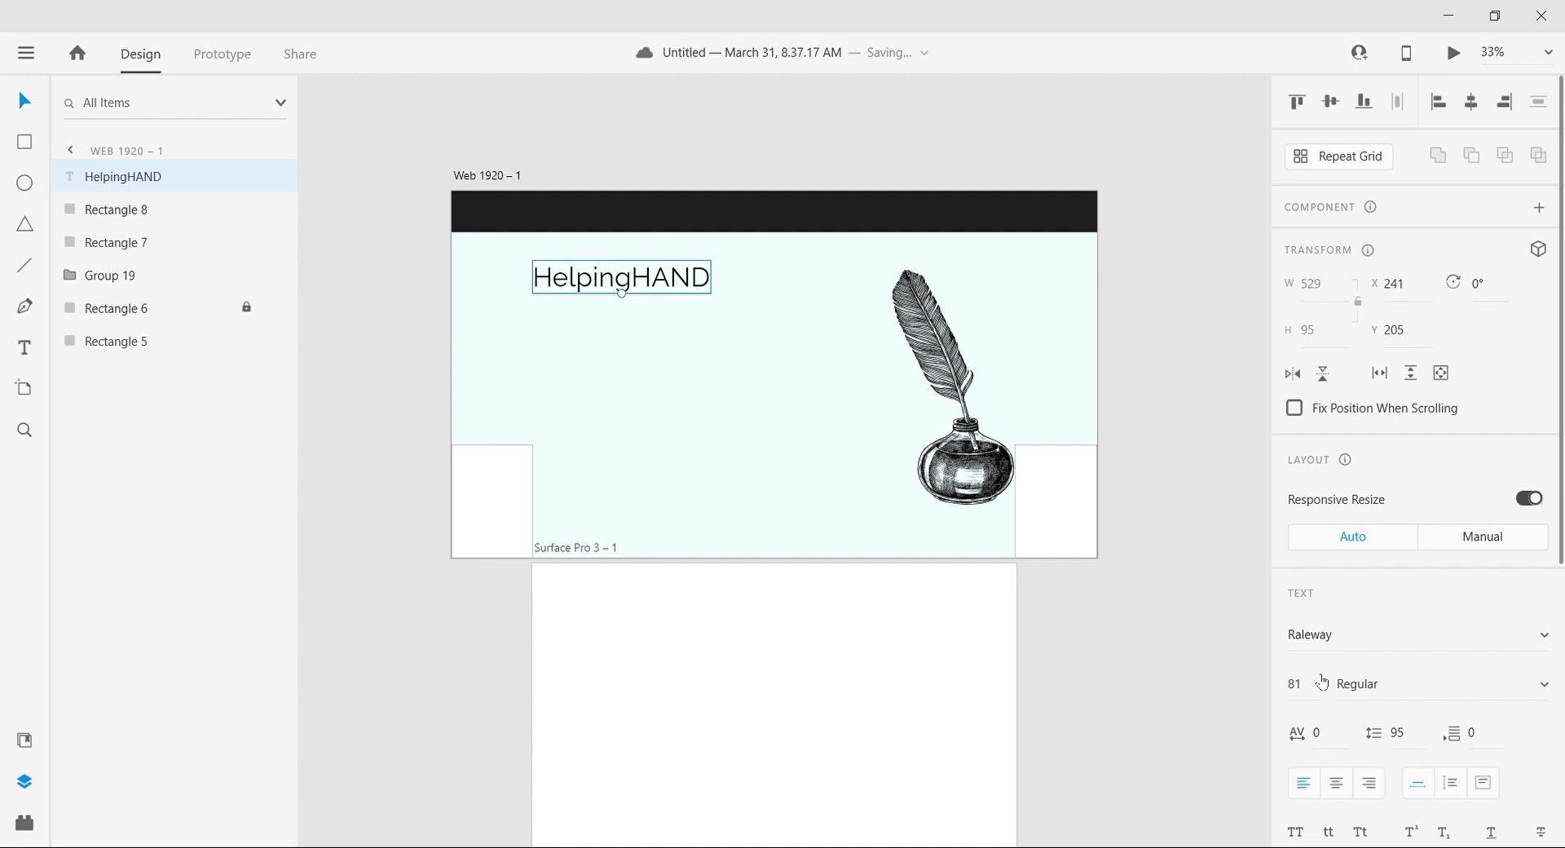
{"action": "type", "text": "60"}
{"action": "key", "text": "Return"}
Step: Fill the HelpingHAND text with white and move it up into the dark header bar
{"action": "scroll", "coordinate": [1420, 747], "scroll_direction": "down", "scroll_amount": 5}
{"action": "left_click", "coordinate": [1337, 611]}
{"action": "left_click_drag", "start_coordinate": [1134, 499], "coordinate": [1020, 465]}
{"action": "left_click_drag", "start_coordinate": [625, 285], "coordinate": [625, 217]}
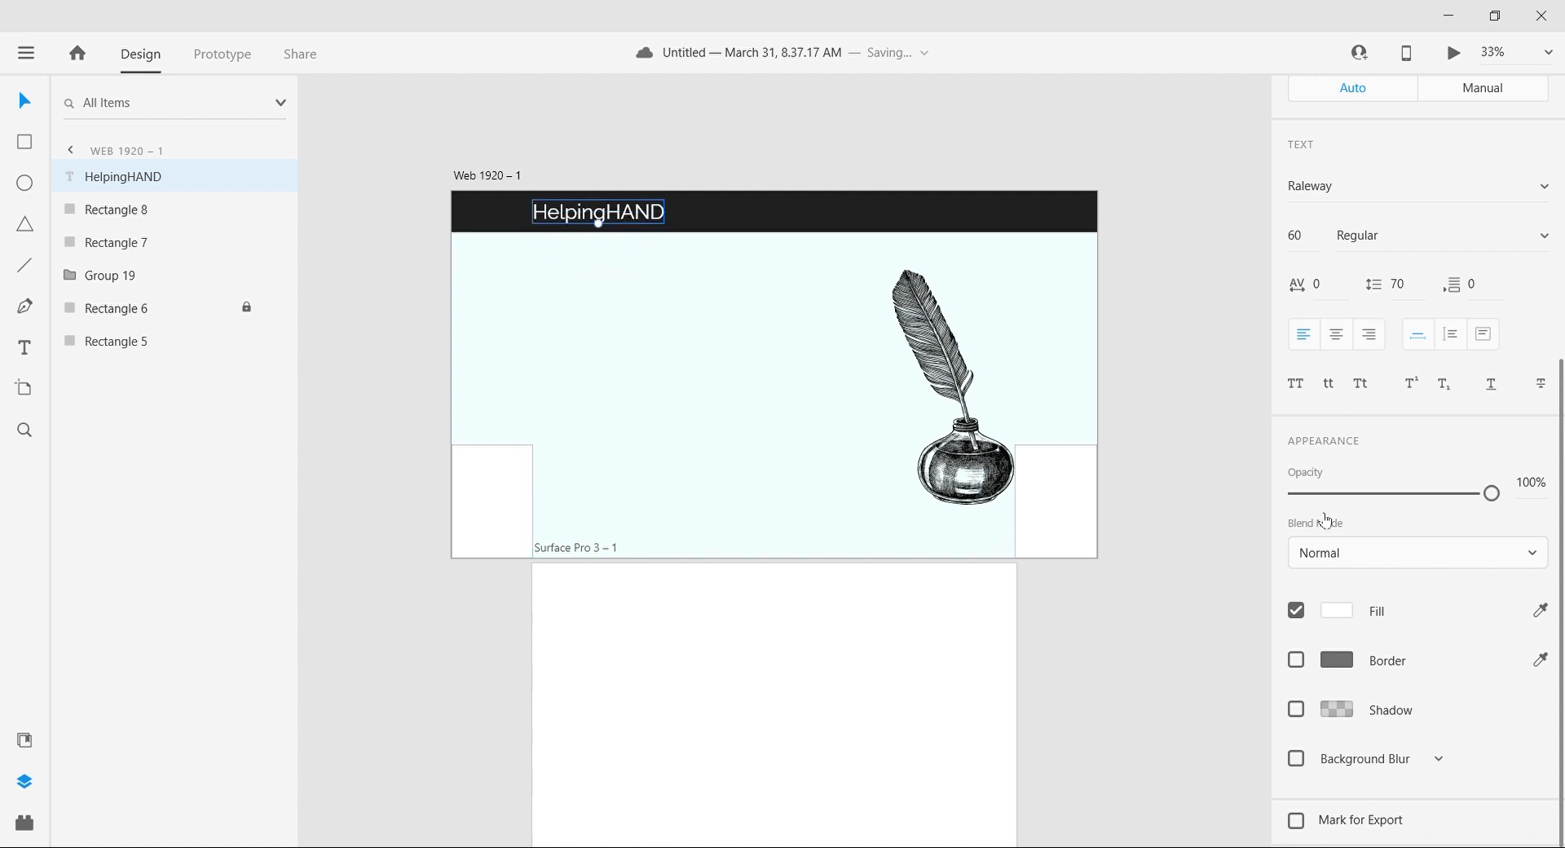
Step: Set the HelpingHAND text's font size to 45
{"action": "scroll", "coordinate": [1352, 835], "scroll_direction": "up", "scroll_amount": 2}
{"action": "type", "text": "45"}
{"action": "key", "text": "Return"}
Step: Try the HelpingHAND text in the fonts Red Rocket Academy, Red Rocket Semi, Remarcle, Revx Neue Demo, Roboto and Rock it
{"action": "scroll", "coordinate": [1543, 473], "scroll_direction": "up", "scroll_amount": 2}
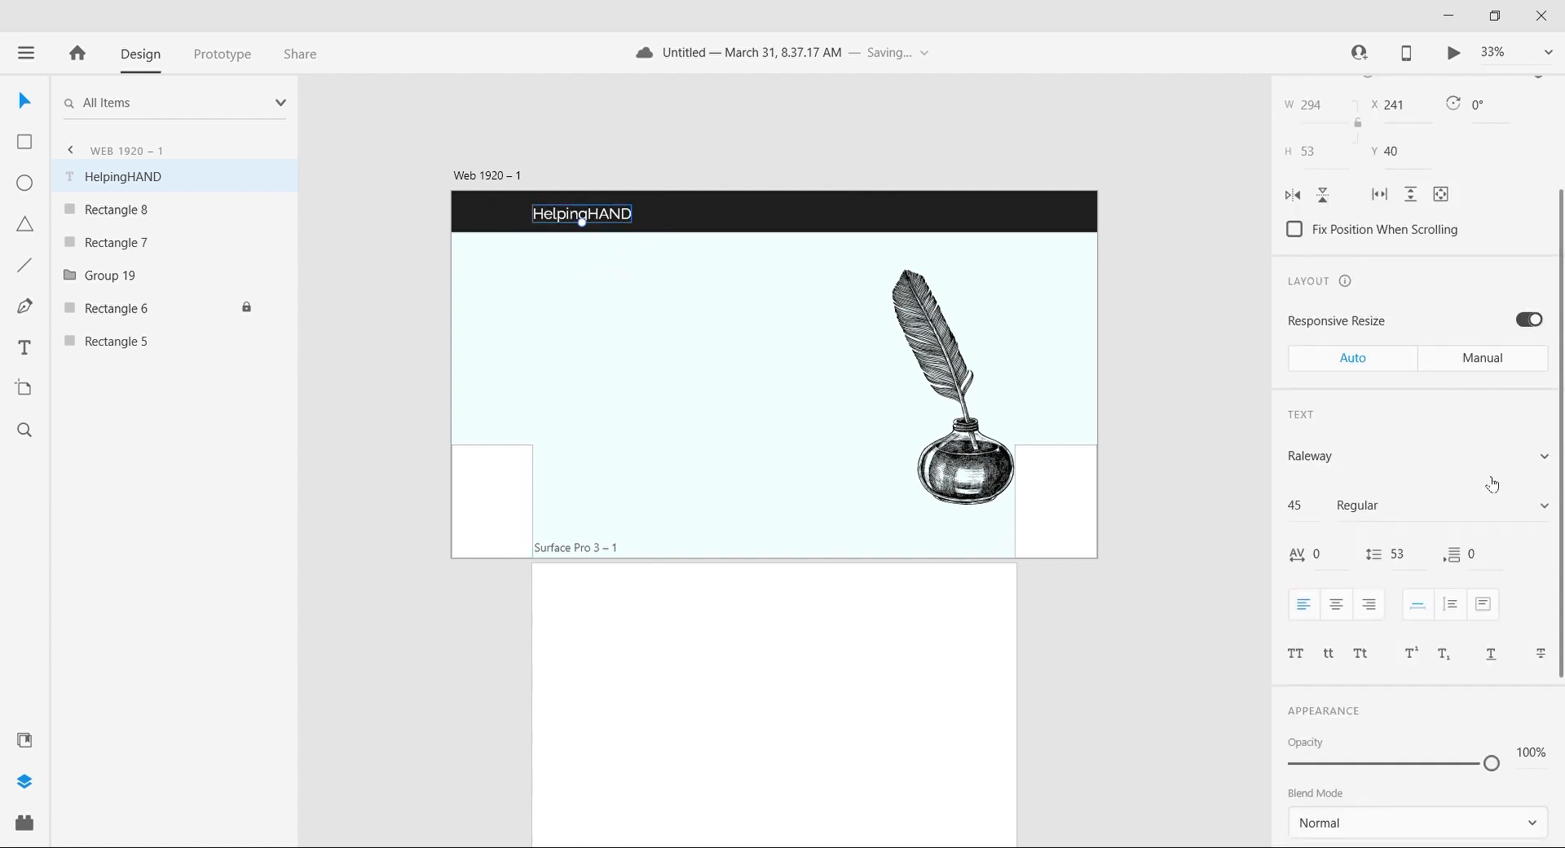
{"action": "scroll", "coordinate": [1374, 466], "scroll_direction": "down", "scroll_amount": 1}
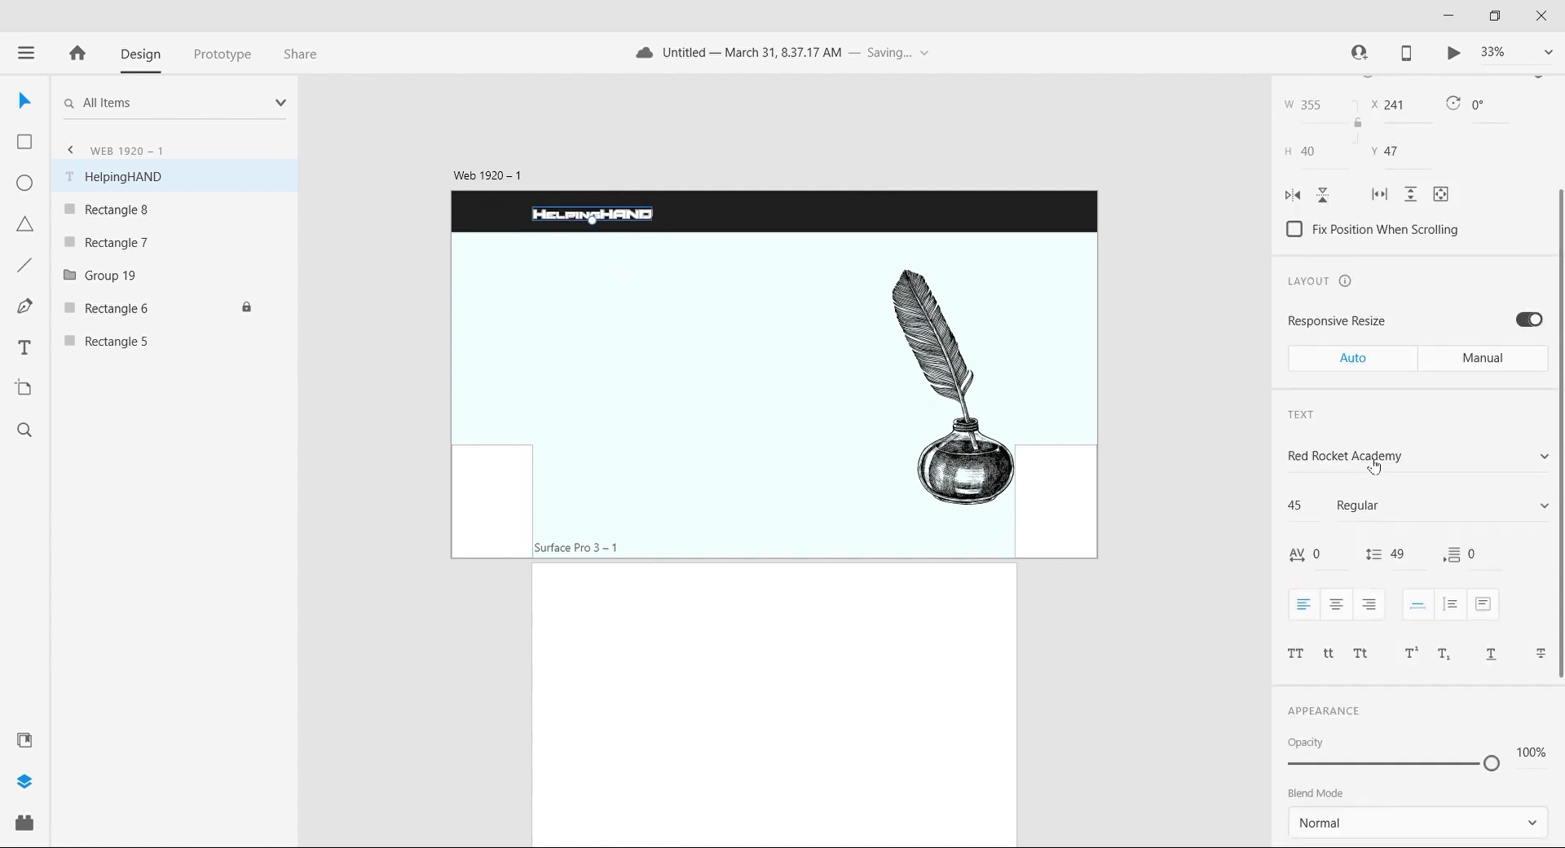
{"action": "scroll", "coordinate": [1504, 471], "scroll_direction": "down", "scroll_amount": 1}
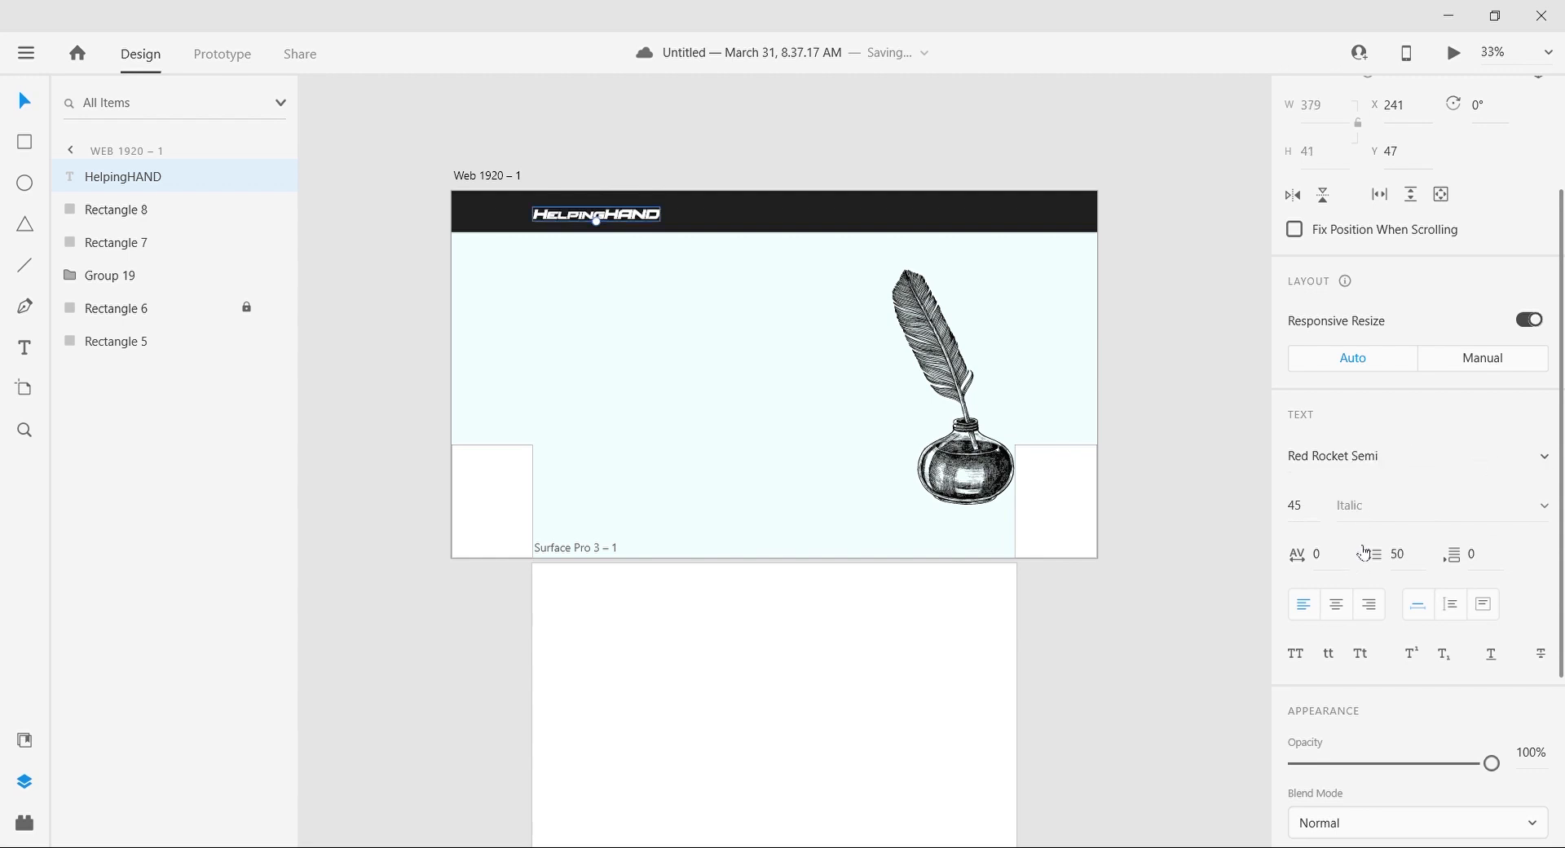
{"action": "key", "text": "Down"}
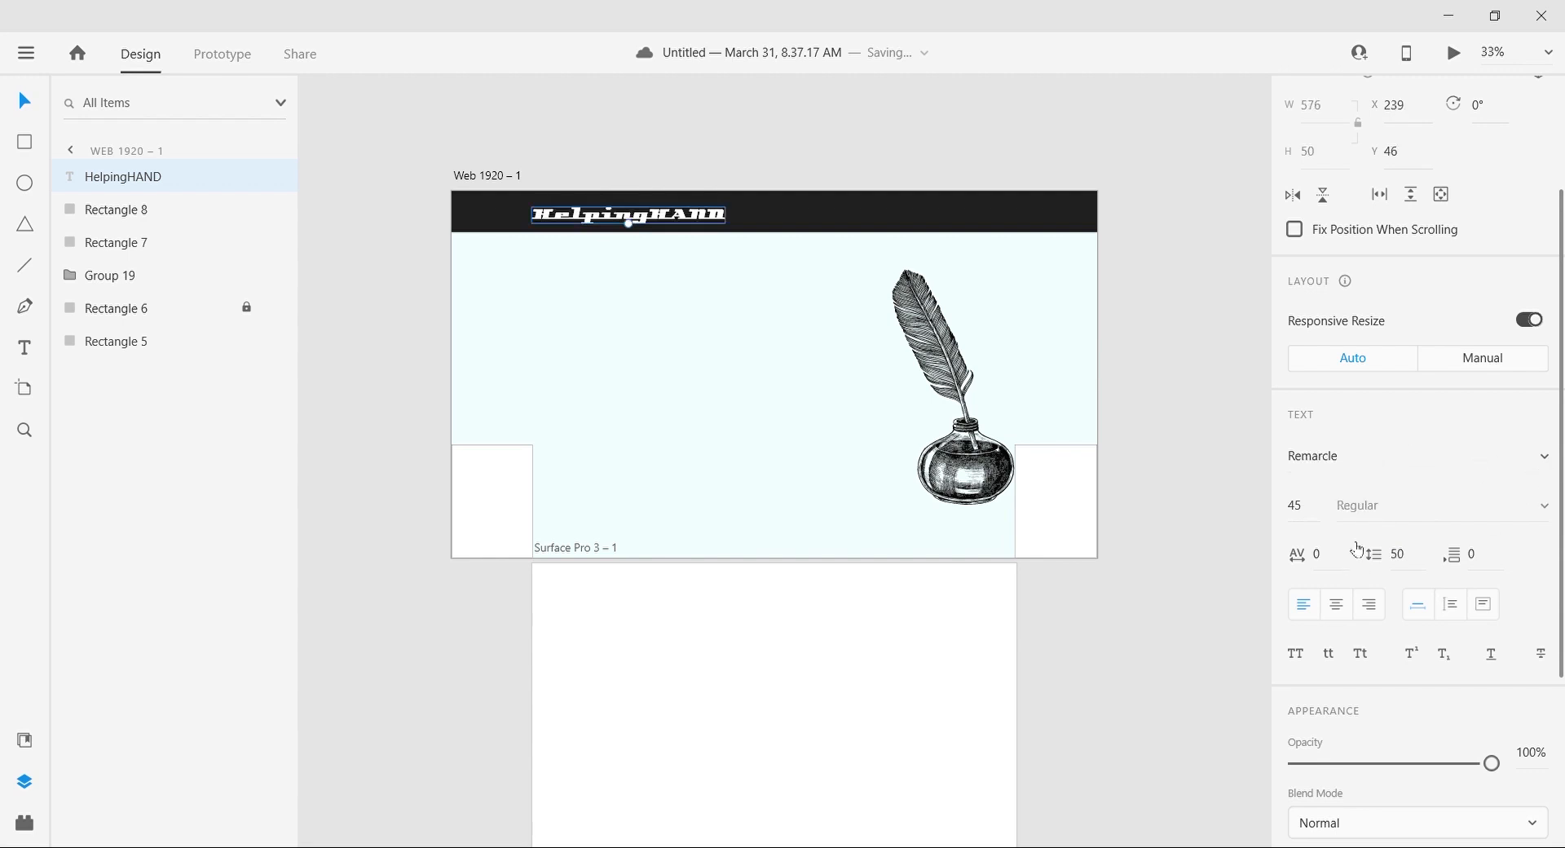
{"action": "scroll", "coordinate": [1405, 450], "scroll_direction": "down", "scroll_amount": 1}
{"action": "left_click", "coordinate": [1392, 493]}
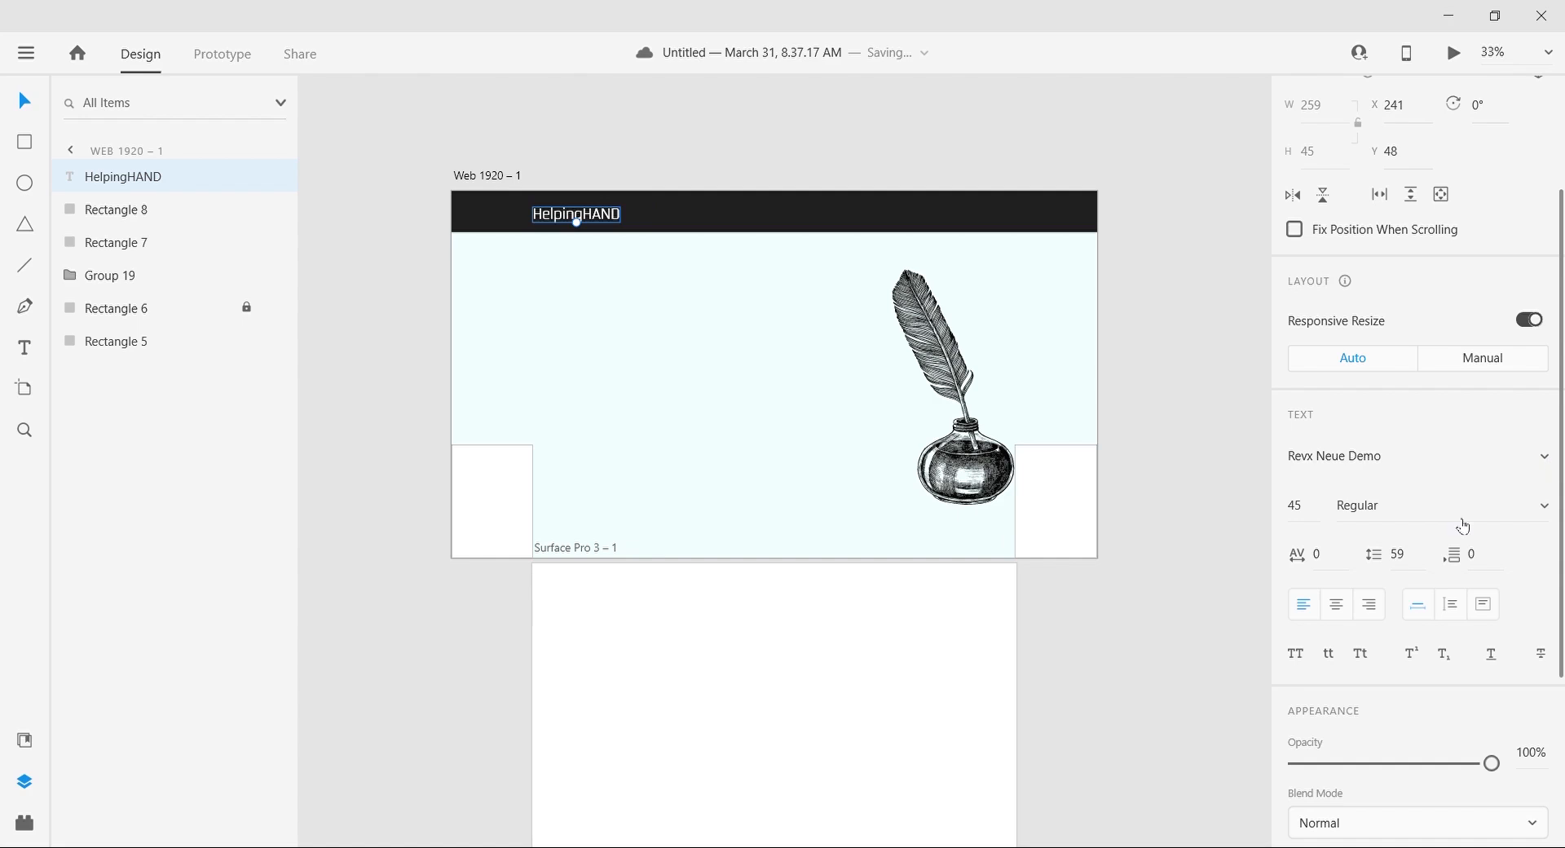
{"action": "key", "text": "Down"}
{"action": "key", "text": "Down"}
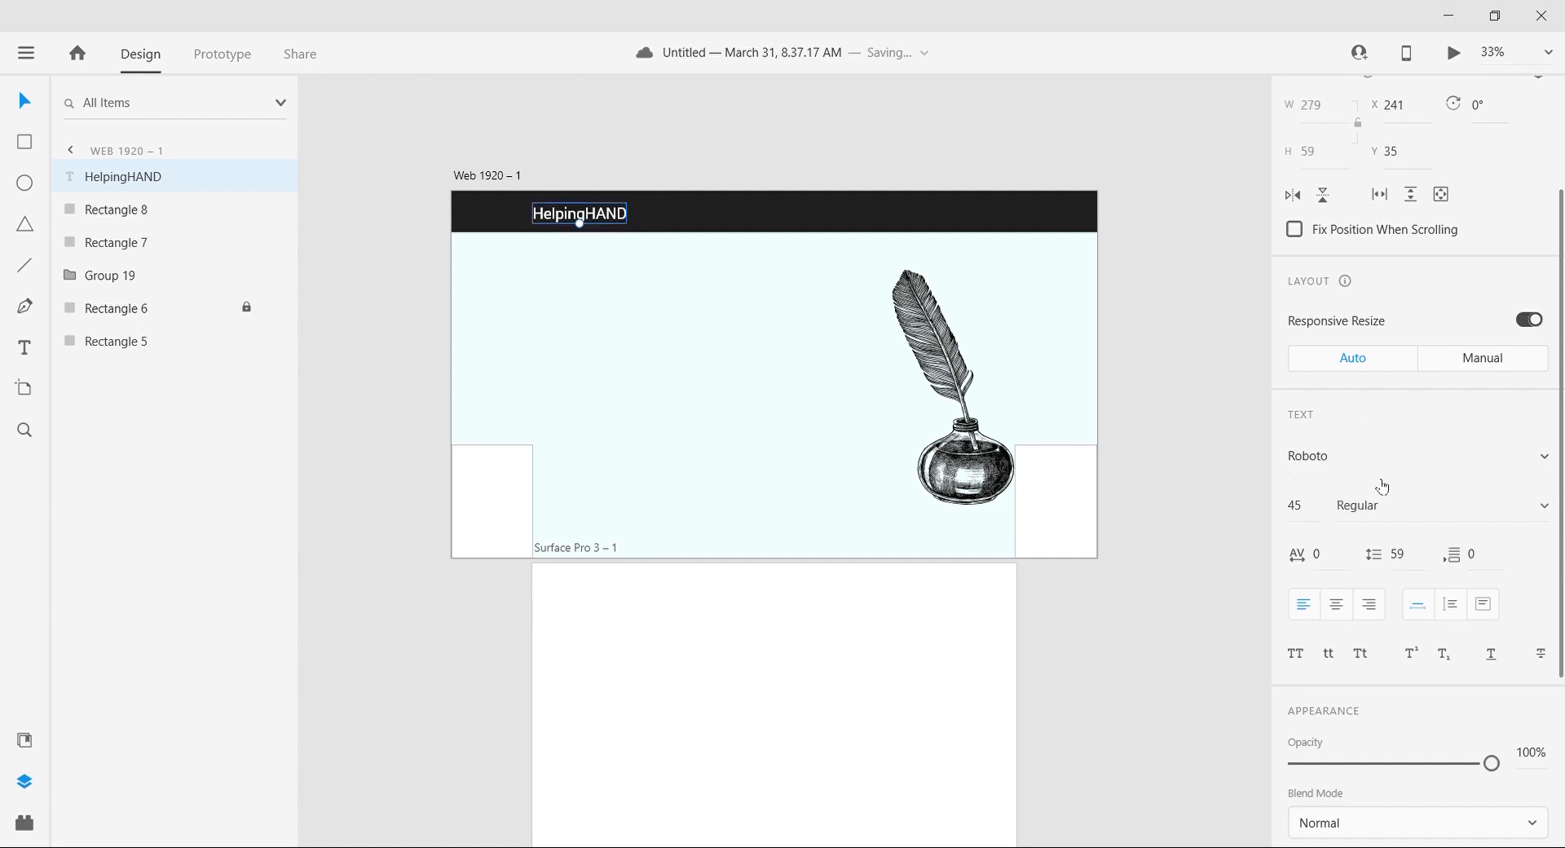
{"action": "key", "text": "Down"}
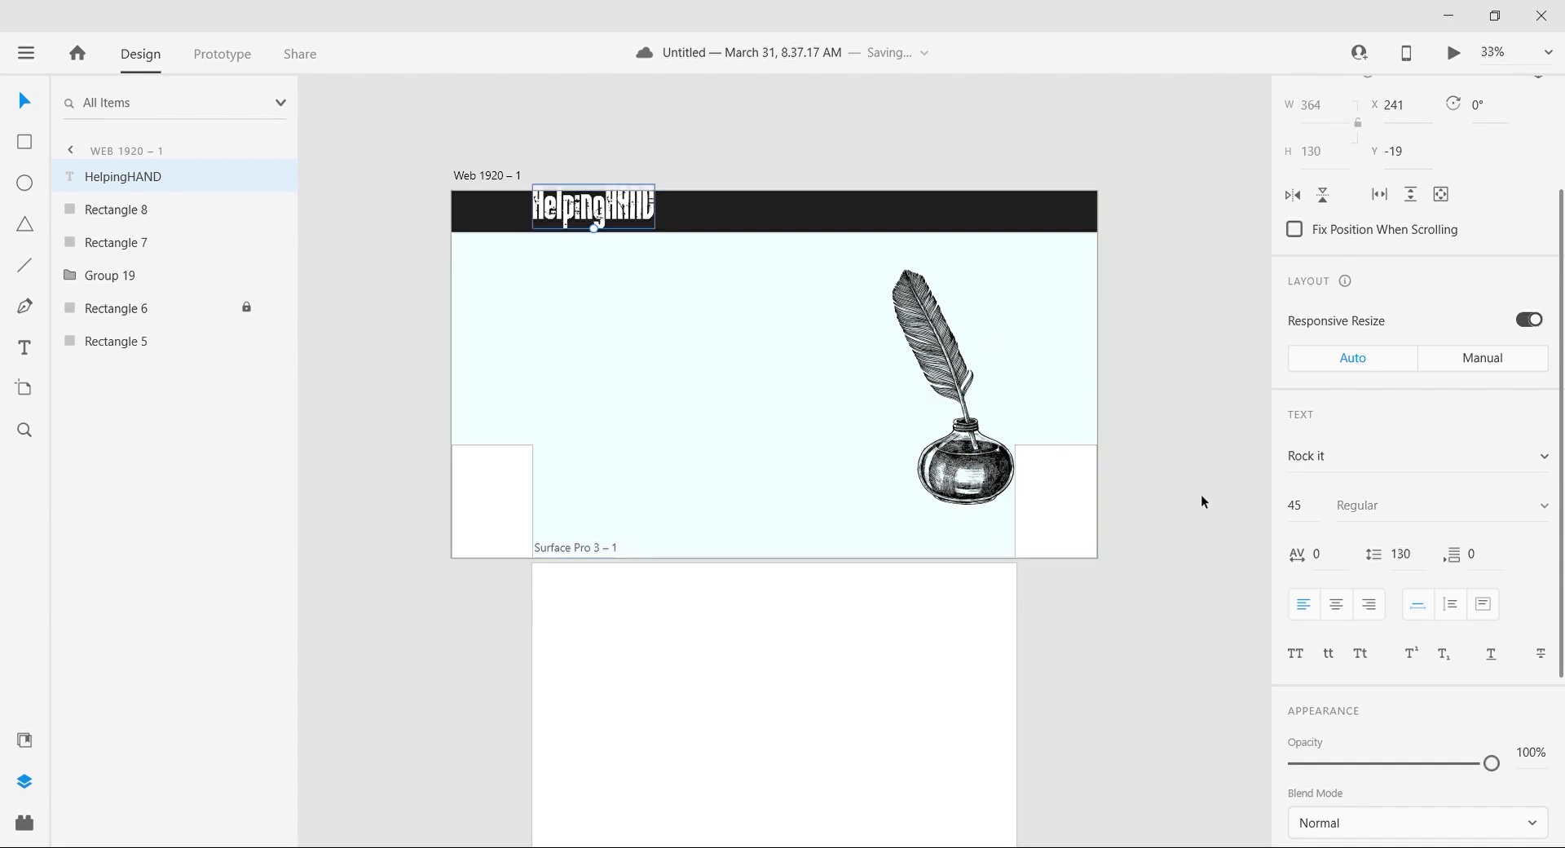
Step: Set the HelpingHAND text's font size to 30
{"action": "scroll", "coordinate": [937, 371], "scroll_direction": "up", "scroll_amount": 3}
{"action": "left_click_drag", "start_coordinate": [1181, 559], "coordinate": [1400, 711]}
{"action": "type", "text": "30"}
{"action": "key", "text": "Return"}
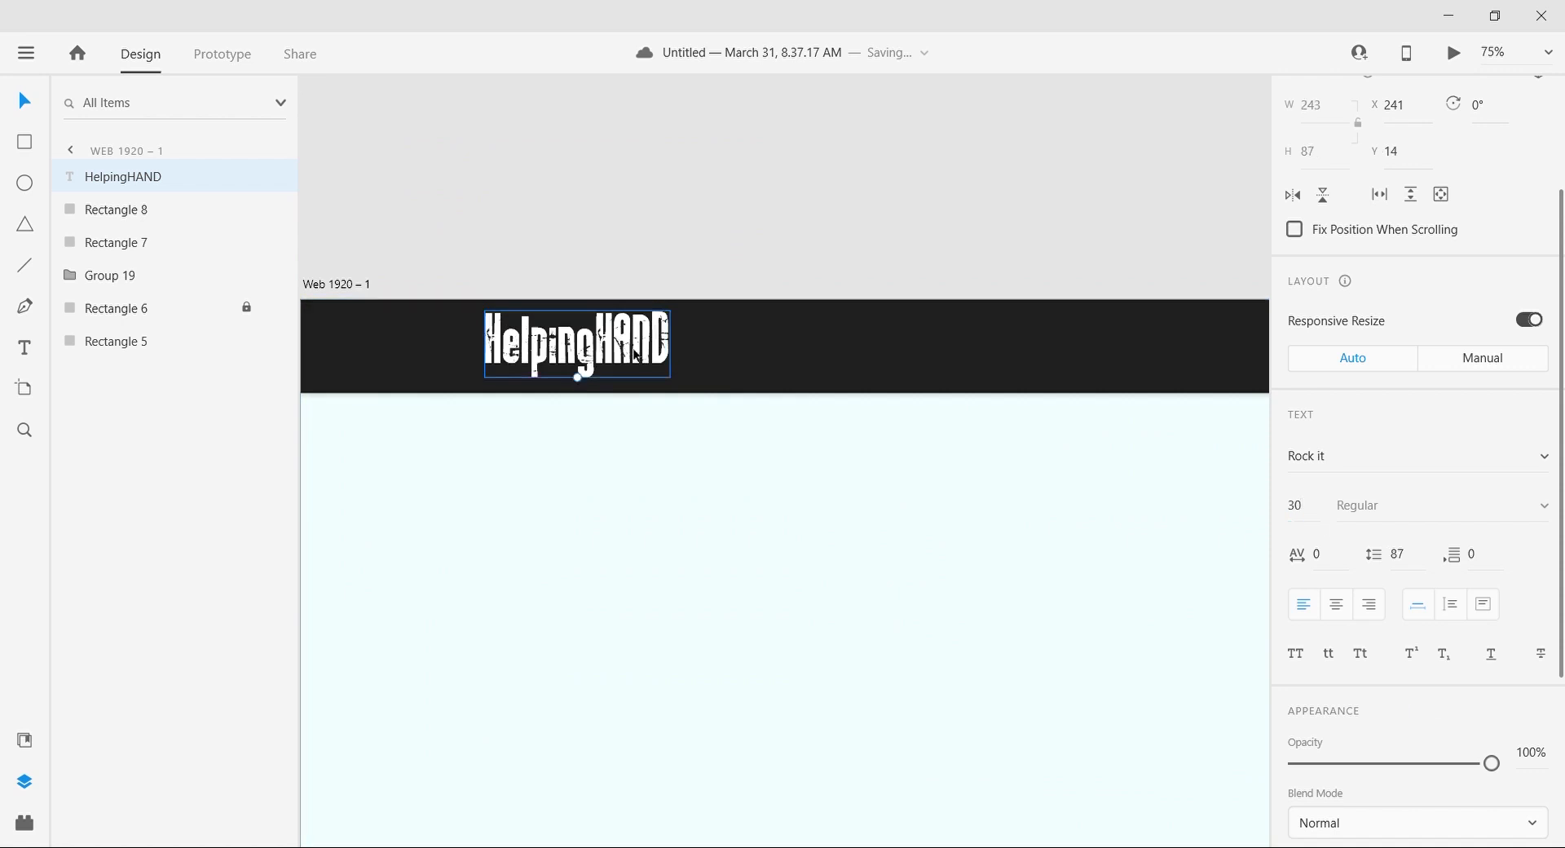
Step: Try a character spacing of 60 on the HelpingHAND text and undo it
{"action": "key", "text": "ctrl+k"}
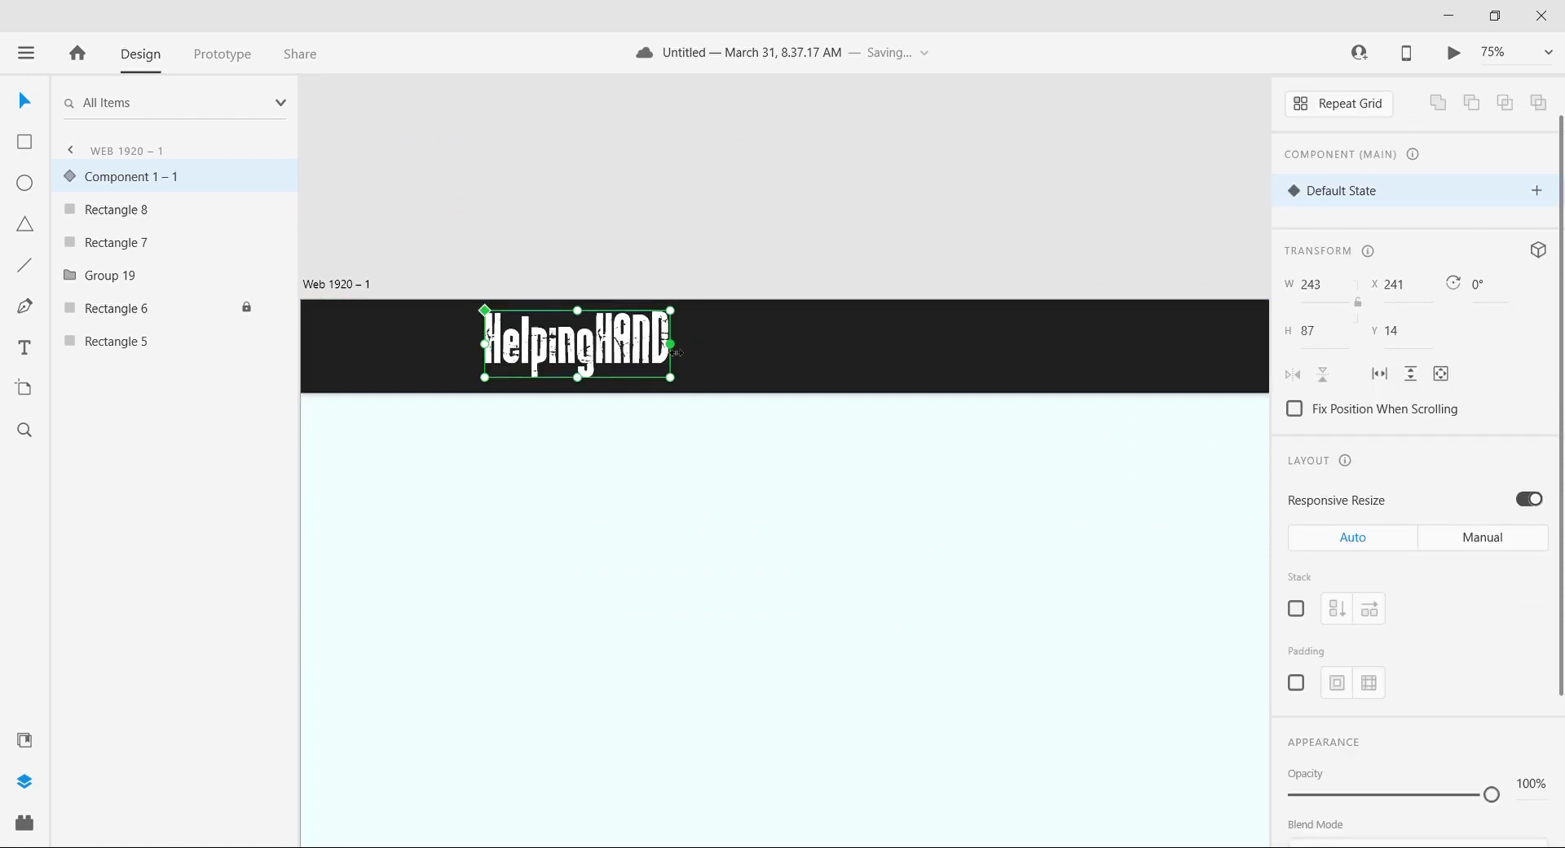
{"action": "key", "text": "ctrl+z"}
{"action": "type", "text": "60"}
{"action": "key", "text": "Return"}
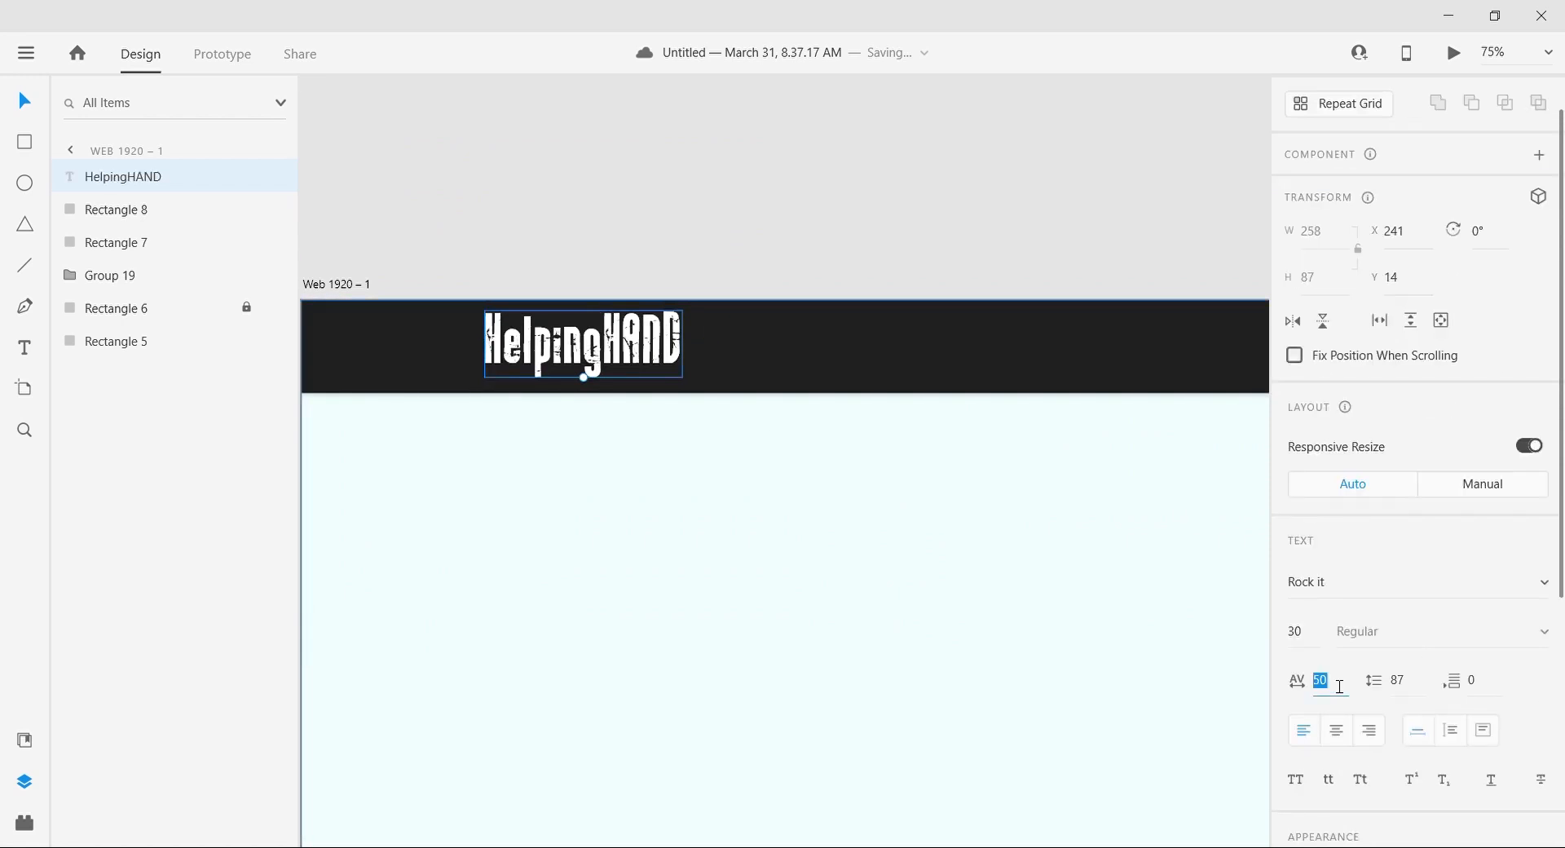
{"action": "key", "text": "ctrl+0"}
{"action": "key", "text": "ctrl+plus"}
{"action": "key", "text": "ctrl+plus"}
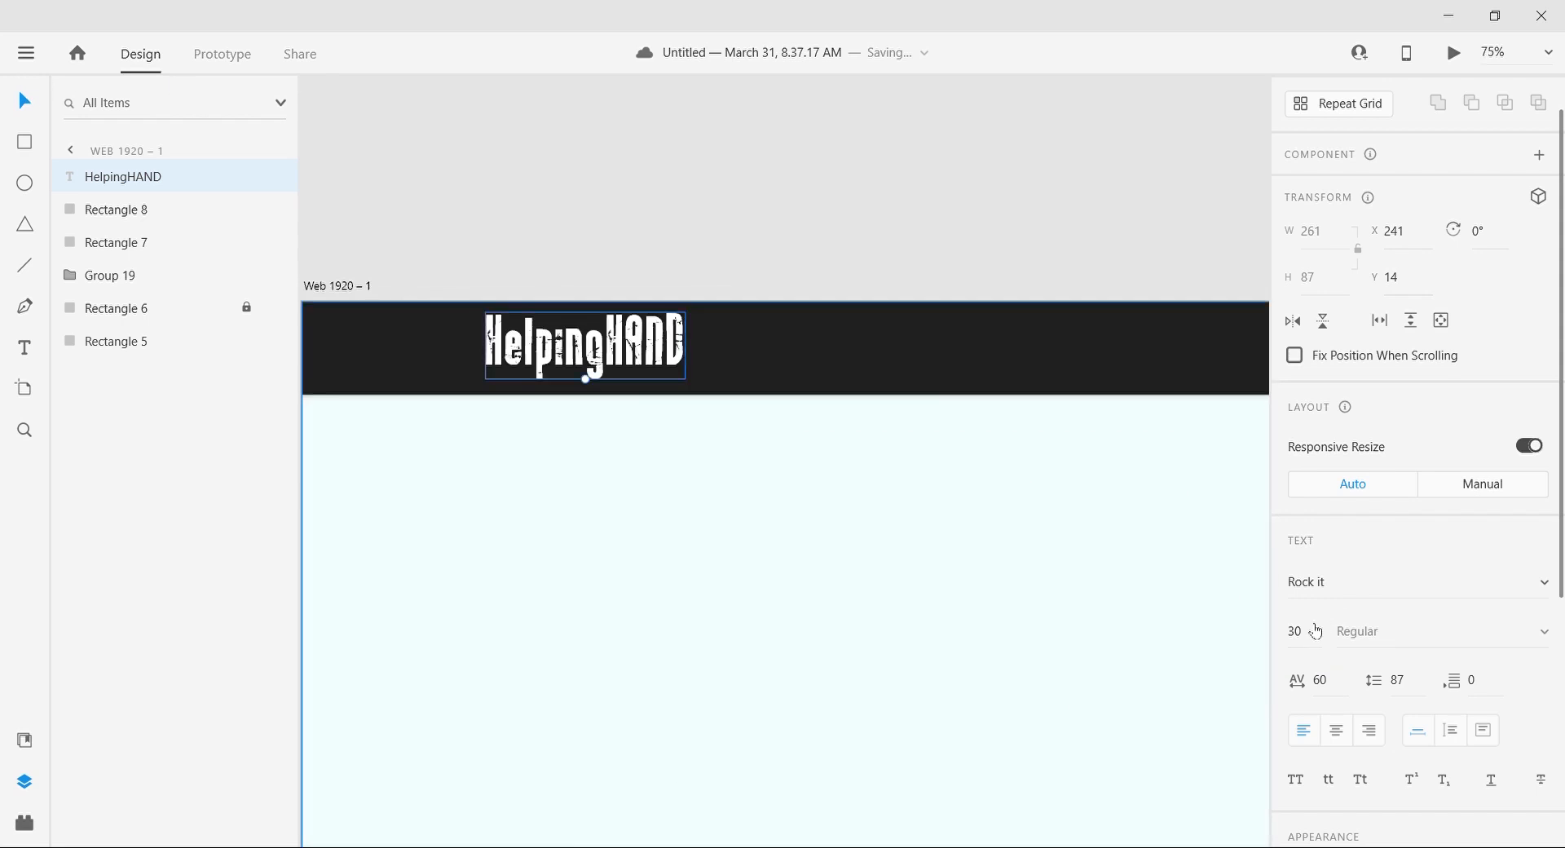
{"action": "key", "text": "ctrl+z"}
{"action": "key", "text": "ctrl+minus"}
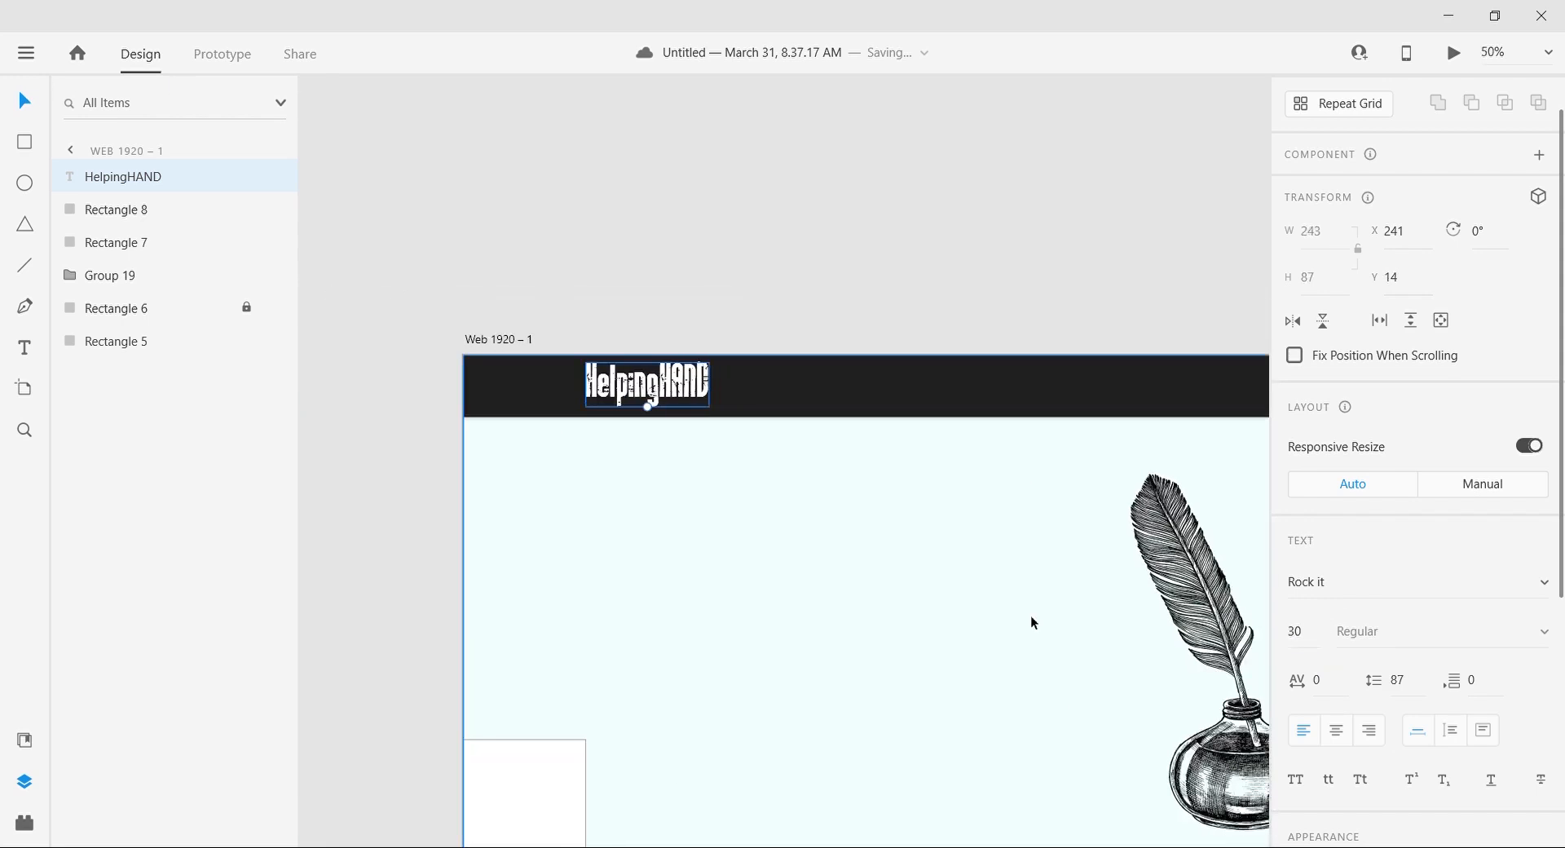
Step: Set the HelpingHAND text in the Rocket Pop Half font at size 35
{"action": "key", "text": "ctrl+z"}
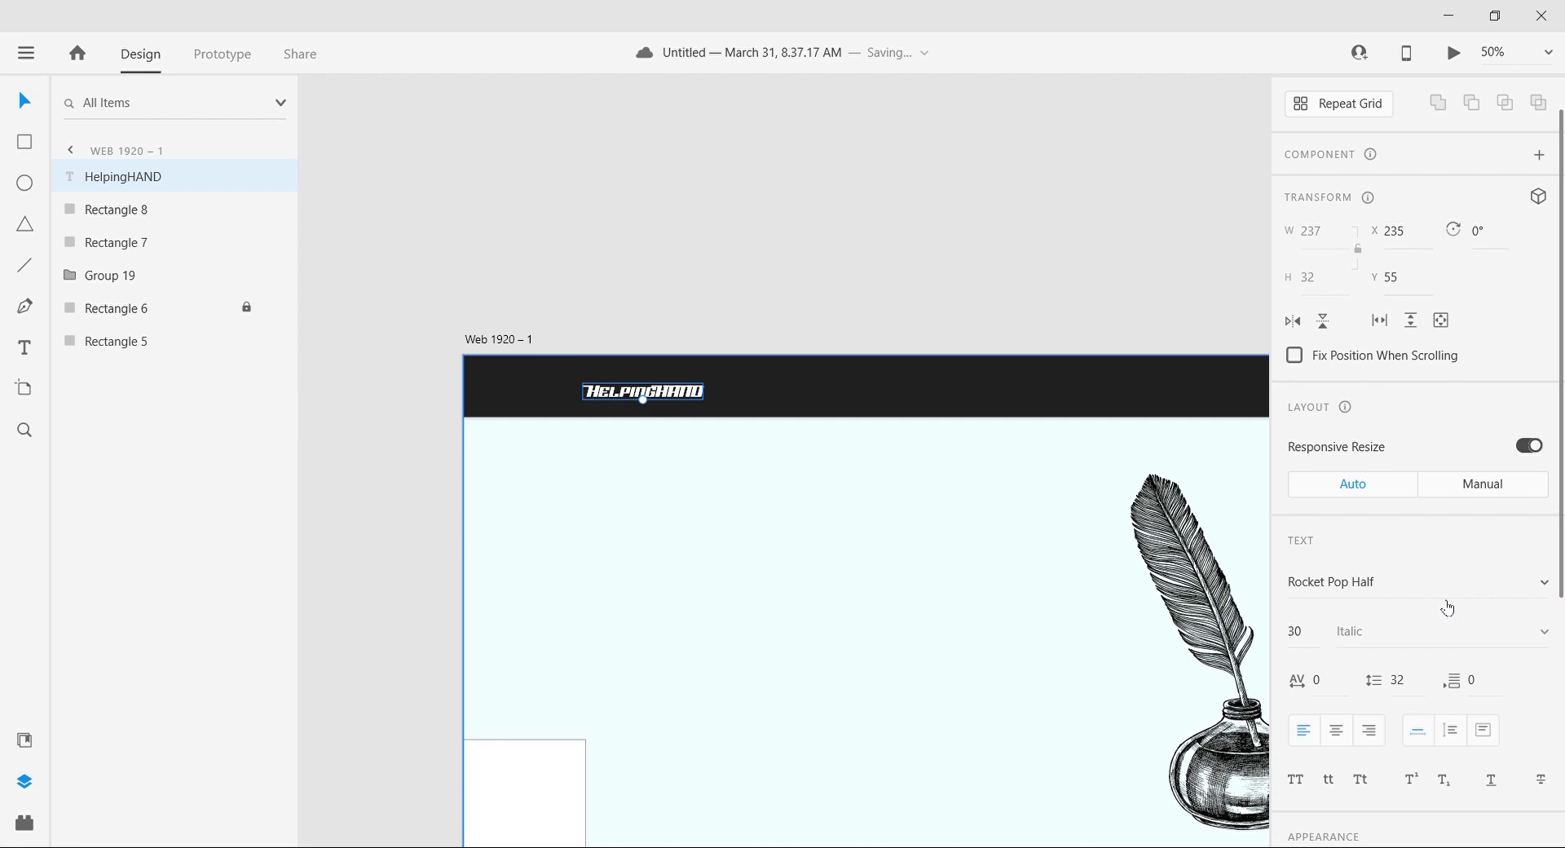
{"action": "left_click", "coordinate": [1323, 633]}
{"action": "type", "text": "35"}
{"action": "left_click", "coordinate": [741, 182]}
Step: Center the HelpingHAND logo vertically in the header bar, its left edge in line with the lower-left rectangle's inner edge
{"action": "key", "text": "ctrl+plus"}
{"action": "key", "text": "ctrl+plus"}
{"action": "left_click_drag", "start_coordinate": [521, 319], "coordinate": [477, 307]}
{"action": "key", "text": "ctrl+minus"}
{"action": "key", "text": "ctrl+minus"}
{"action": "scroll", "coordinate": [470, 306], "scroll_direction": "down", "scroll_amount": 1}
{"action": "left_click_drag", "start_coordinate": [624, 279], "coordinate": [649, 278]}
{"action": "left_click", "coordinate": [725, 201]}
Step: Add the text "A perfect" below the header, in line with the logo's left edge
{"action": "scroll", "coordinate": [726, 201], "scroll_direction": "down", "scroll_amount": 2}
{"action": "scroll", "coordinate": [726, 200], "scroll_direction": "right", "scroll_amount": 2}
{"action": "left_click", "coordinate": [26, 348]}
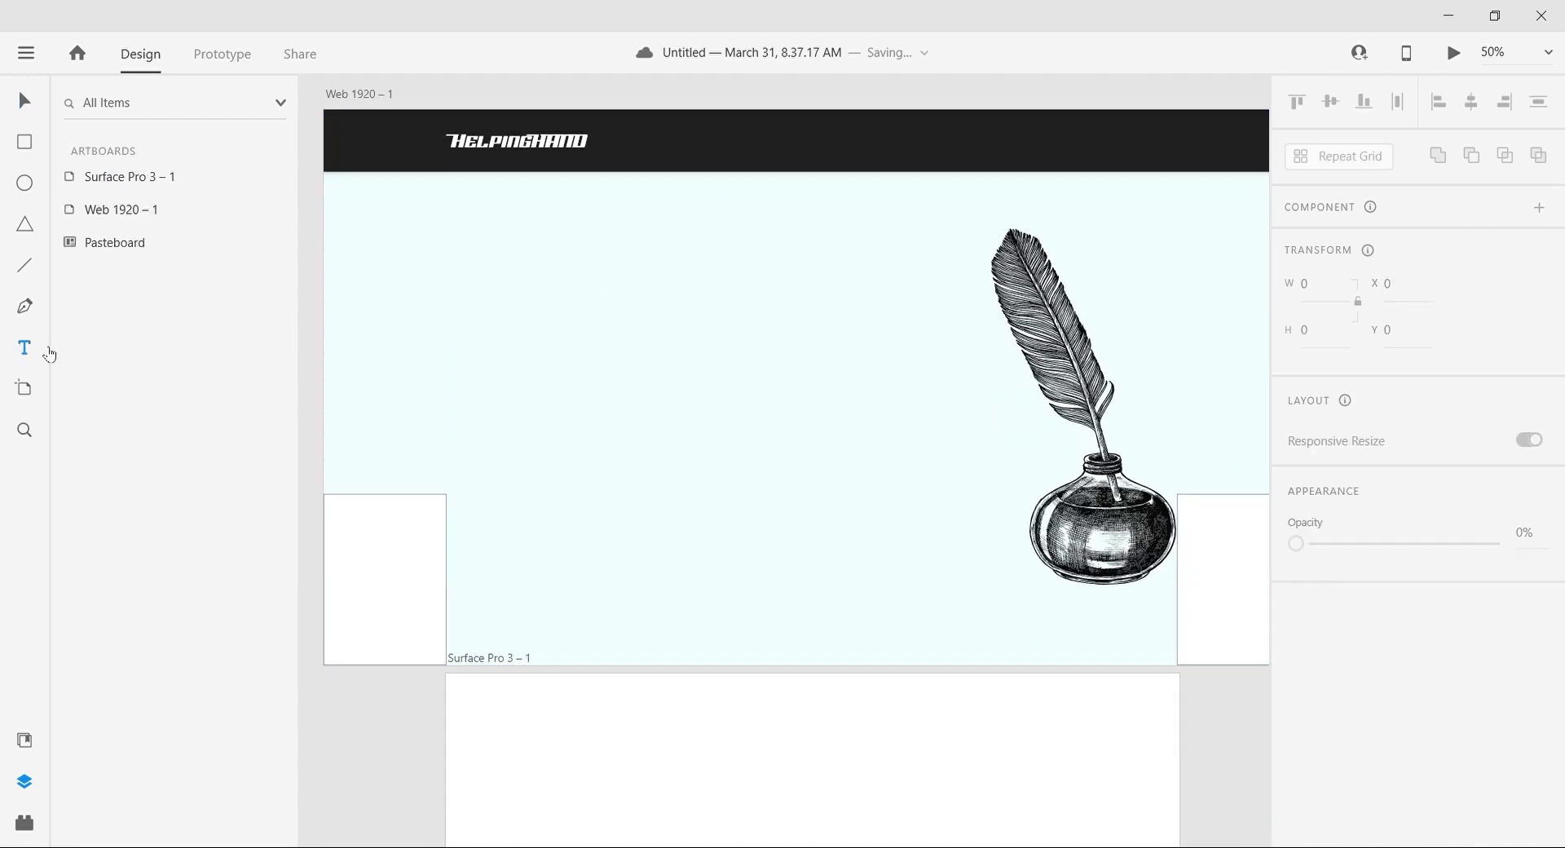
{"action": "left_click", "coordinate": [454, 235]}
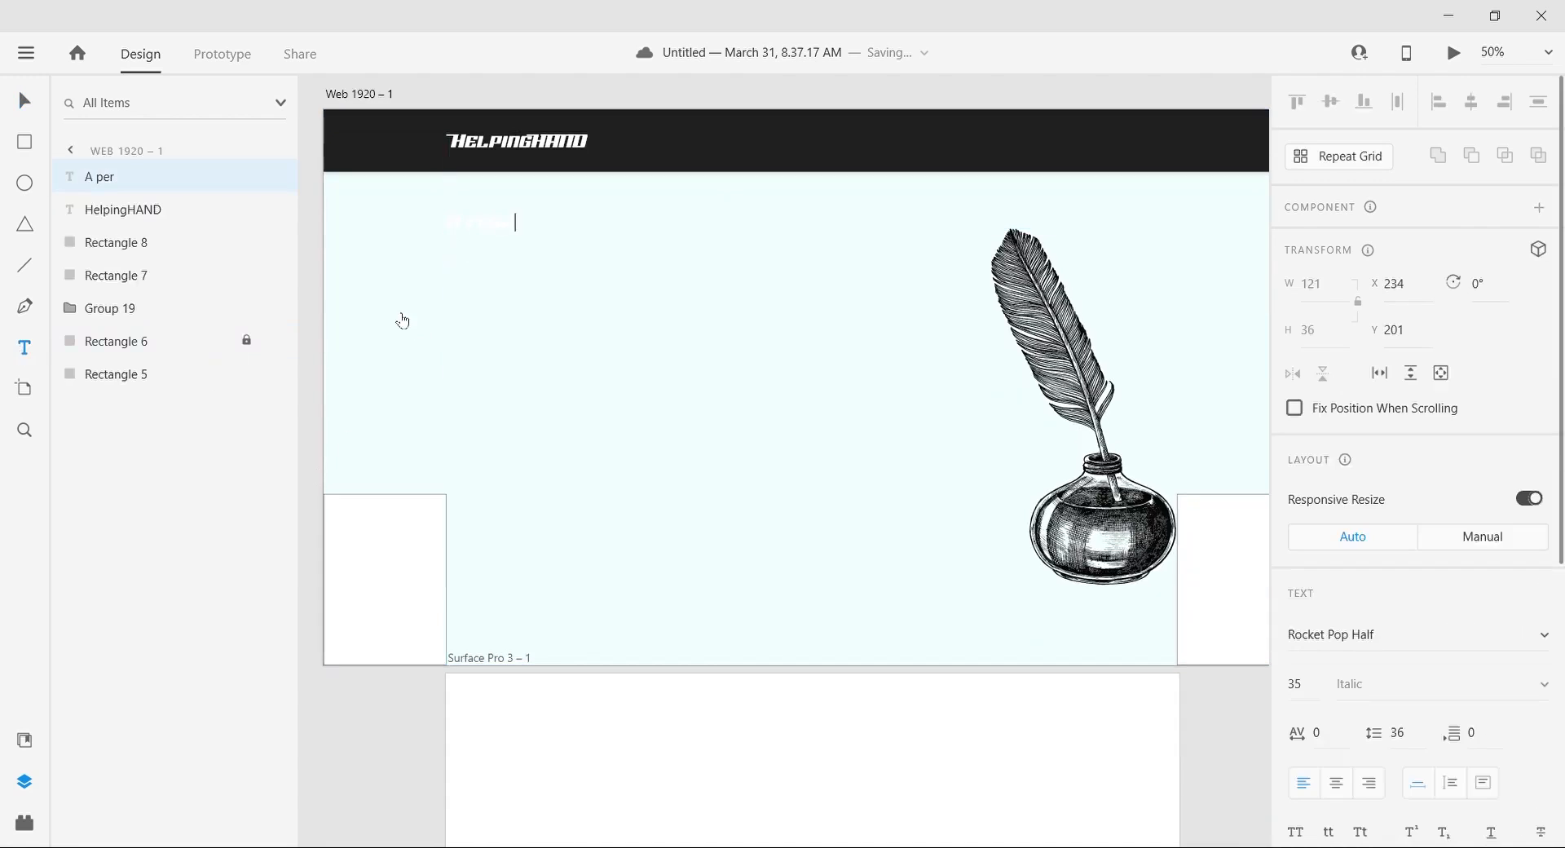
{"action": "left_click", "coordinate": [23, 101]}
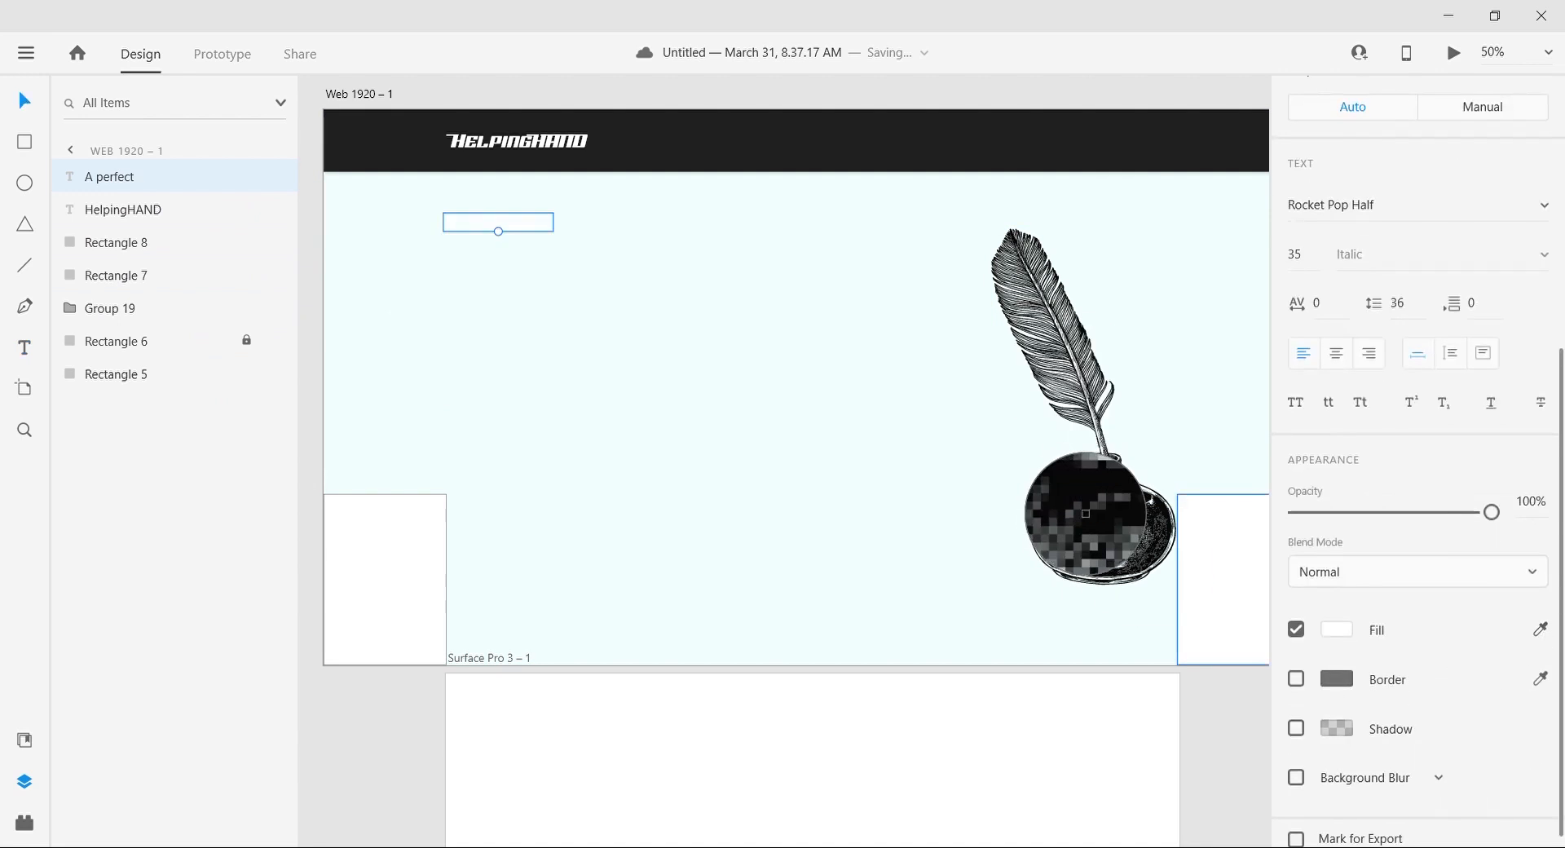
Step: Fill the "A perfect" text with black sampled from the inkwell and set its font to Raleway
{"action": "scroll", "coordinate": [1397, 699], "scroll_direction": "up", "scroll_amount": 3}
{"action": "left_click", "coordinate": [1406, 473]}
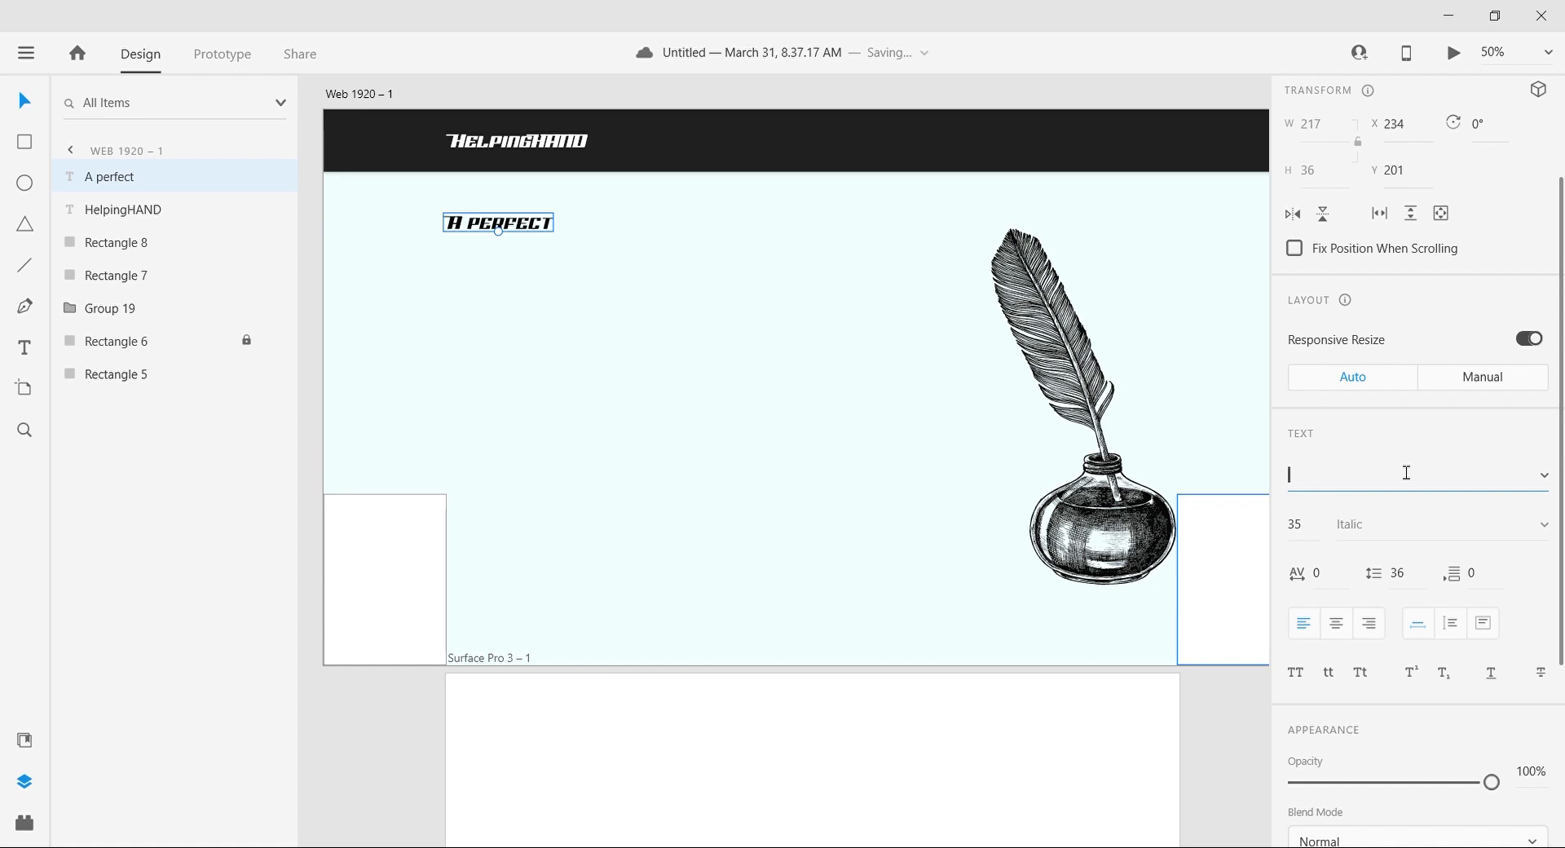
{"action": "type", "text": "Raleway"}
Step: Extend the text to the two-line headline "A perfect place for finding your perfect helping hand."
{"action": "double_click", "coordinate": [508, 231]}
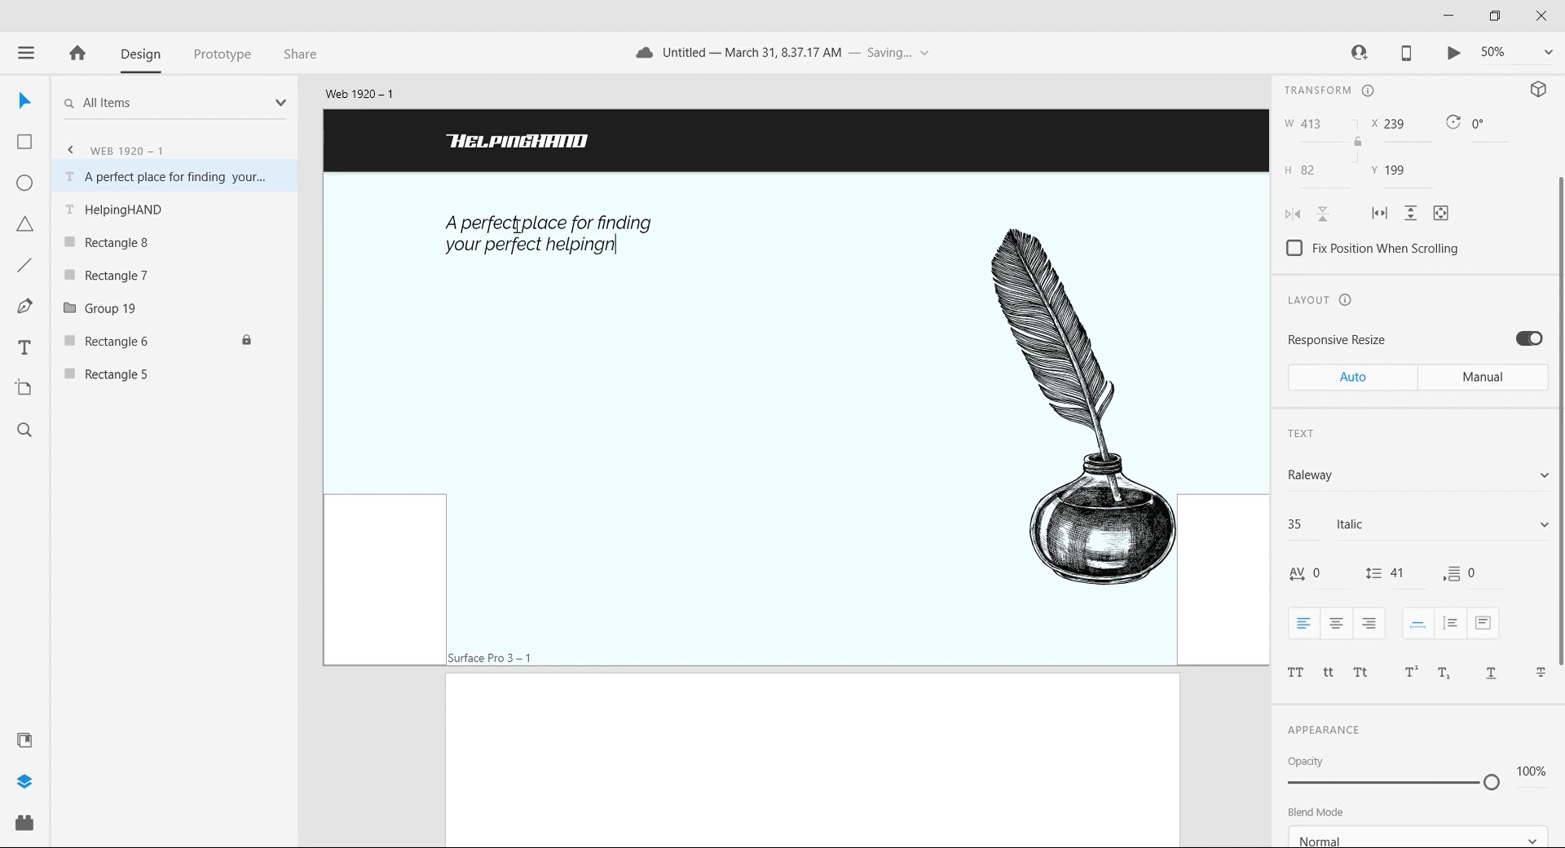
{"action": "left_click", "coordinate": [29, 111]}
{"action": "double_click", "coordinate": [556, 266]}
{"action": "left_click", "coordinate": [556, 266]}
{"action": "key", "text": "BackSpace"}
Step: Enlarge the headline to font size 82 and place it at X 241, Y 232 below the header
{"action": "left_click", "coordinate": [19, 88]}
{"action": "left_click_drag", "start_coordinate": [552, 257], "coordinate": [568, 315]}
{"action": "left_click_drag", "start_coordinate": [463, 249], "coordinate": [602, 269]}
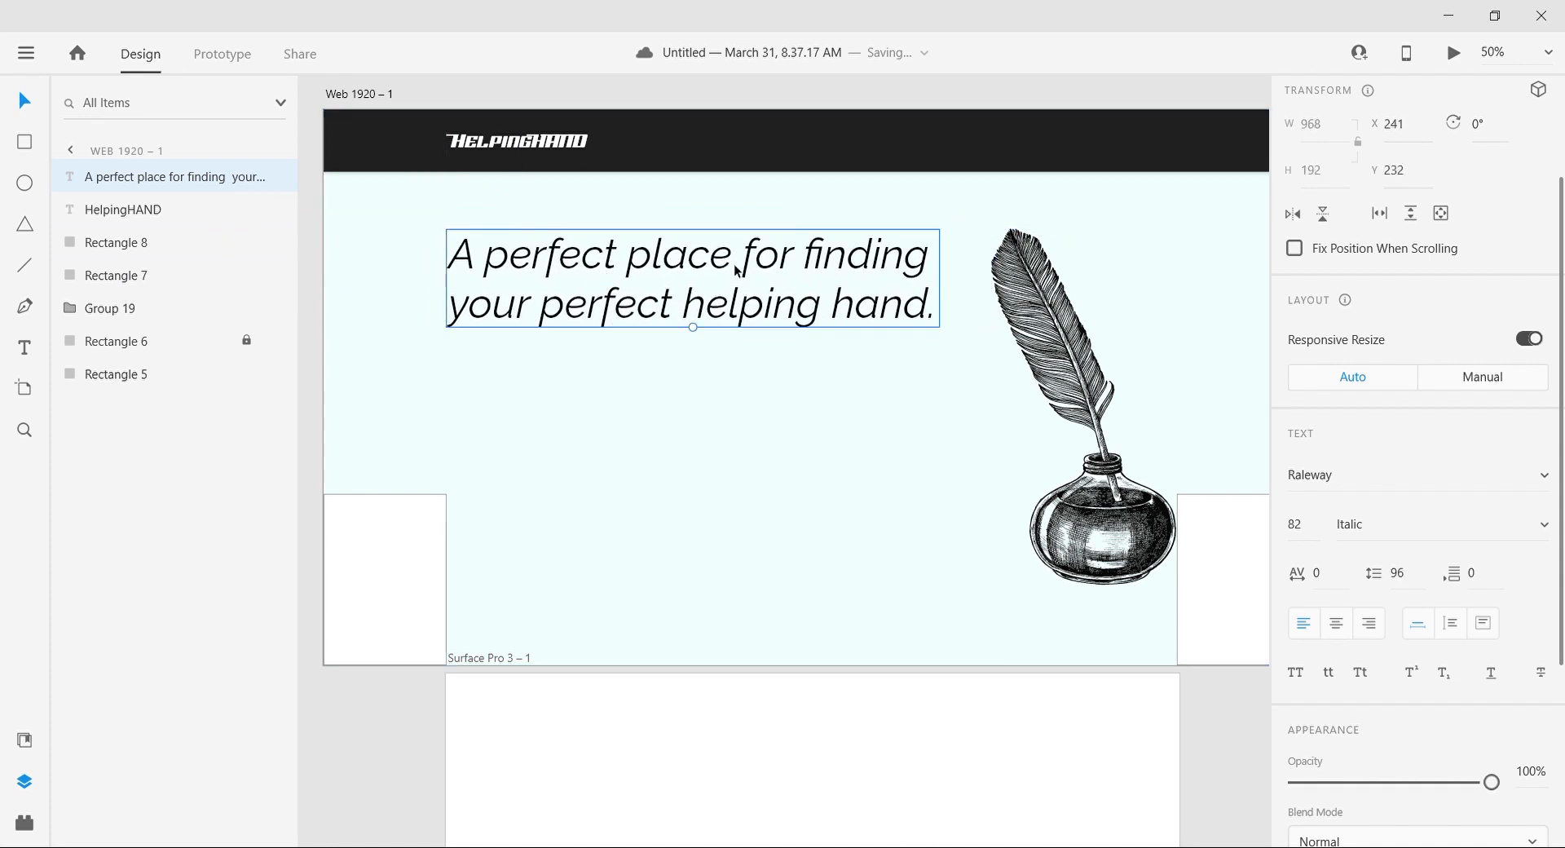
Step: Try to move the line break in the headline and undo the edit
{"action": "double_click", "coordinate": [738, 269]}
{"action": "key", "text": "Return"}
{"action": "key", "text": "Delete"}
{"action": "left_click", "coordinate": [683, 357]}
{"action": "key", "text": "Return"}
{"action": "key", "text": "Delete"}
{"action": "left_click", "coordinate": [20, 91]}
{"action": "key", "text": "ctrl+z"}
Step: Break the headline into the lines "A perfect place", "for finding your" and "perfect helping hand."
{"action": "double_click", "coordinate": [750, 275]}
{"action": "left_click", "coordinate": [750, 275]}
{"action": "key", "text": "Return"}
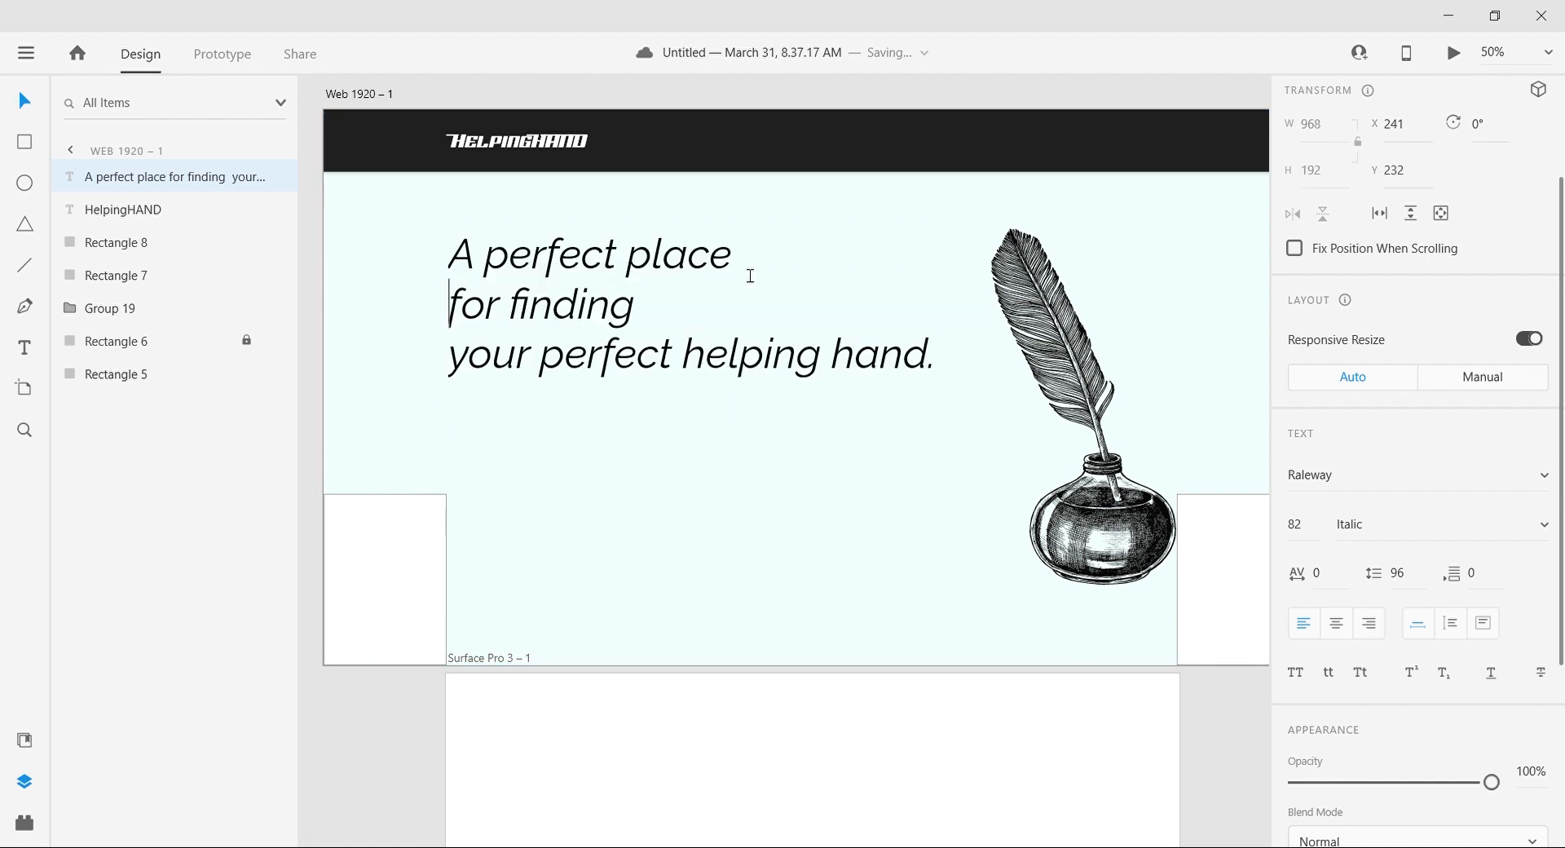
{"action": "key", "text": "Up"}
{"action": "key", "text": "Delete"}
{"action": "key", "text": "Right"}
{"action": "key", "text": "Right"}
{"action": "key", "text": "Right"}
{"action": "key", "text": "Right"}
{"action": "key", "text": "Return"}
{"action": "key", "text": "Delete"}
{"action": "left_click", "coordinate": [25, 100]}
Step: Rebreak the headline into the lines "A perfect", "place for finding" and "your perfect helping hand."
{"action": "double_click", "coordinate": [639, 269]}
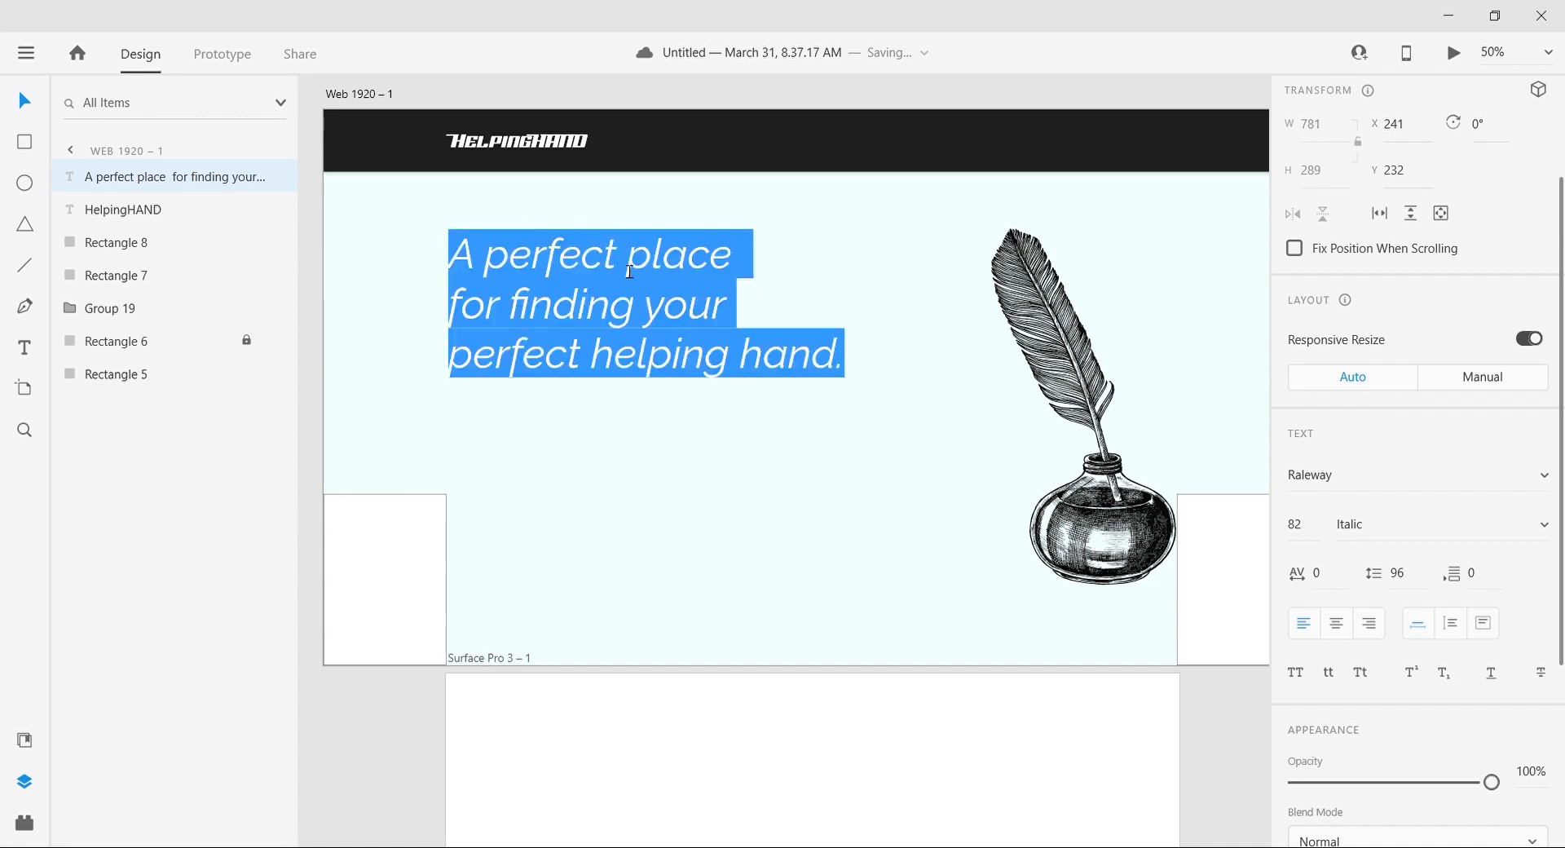
{"action": "left_click", "coordinate": [629, 271]}
{"action": "key", "text": "Return"}
{"action": "key", "text": "Return"}
{"action": "key", "text": "Delete"}
{"action": "key", "text": "Down"}
{"action": "key", "text": "BackSpace"}
{"action": "key", "text": "Right"}
{"action": "key", "text": "Right"}
{"action": "key", "text": "Right"}
{"action": "key", "text": "Right"}
{"action": "key", "text": "Right"}
{"action": "key", "text": "Right"}
{"action": "key", "text": "Right"}
{"action": "key", "text": "Right"}
{"action": "key", "text": "Right"}
{"action": "key", "text": "Right"}
{"action": "key", "text": "Right"}
{"action": "key", "text": "Right"}
{"action": "key", "text": "Return"}
{"action": "key", "text": "Down"}
{"action": "key", "text": "BackSpace"}
{"action": "key", "text": "Escape"}
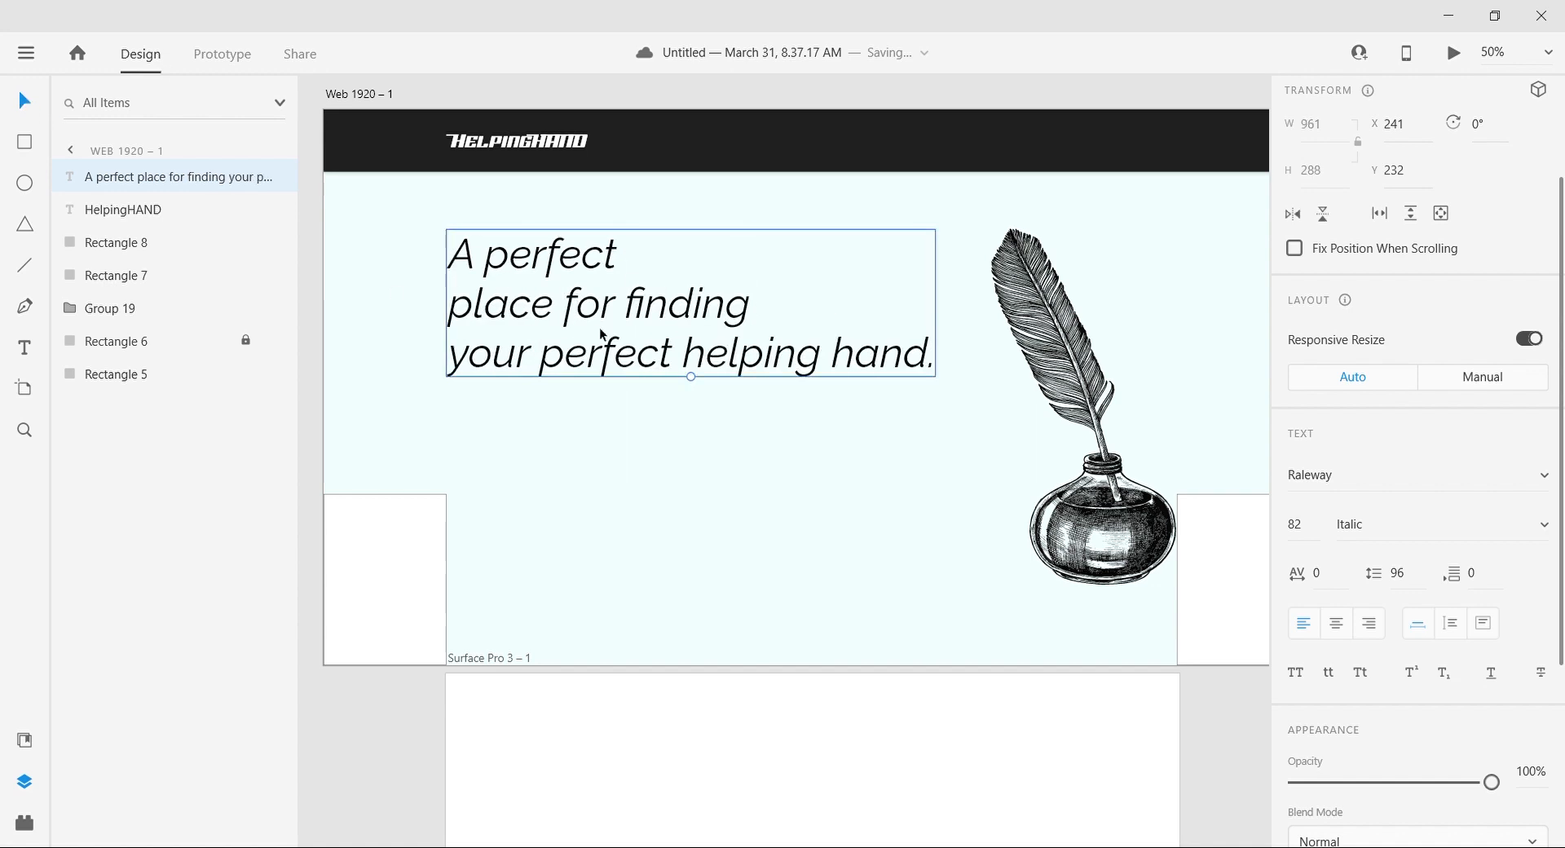
Step: Draw a fully rounded rectangle about 961 by 102 beneath the headline as a search bar, aligned with the headline's left edge
{"action": "left_click", "coordinate": [620, 481]}
{"action": "left_click", "coordinate": [650, 743]}
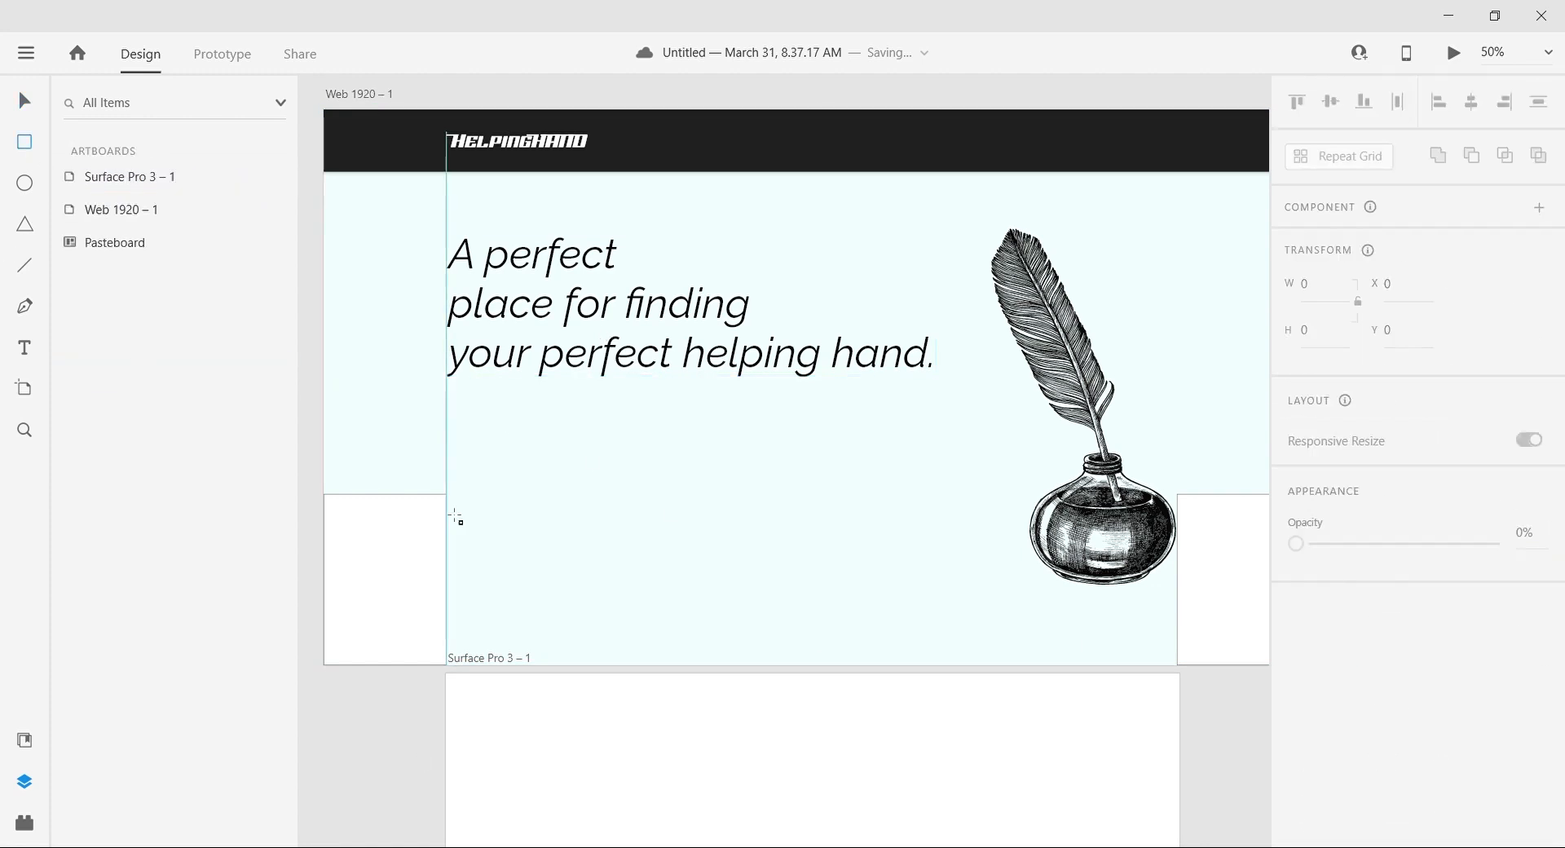
{"action": "mouse_move", "coordinate": [446, 532]}
{"action": "left_mouse_down"}
{"action": "mouse_move", "coordinate": [950, 594]}
{"action": "mouse_move", "coordinate": [775, 581]}
{"action": "left_mouse_up"}
{"action": "left_click", "coordinate": [721, 713]}
{"action": "left_click_drag", "start_coordinate": [652, 565], "coordinate": [678, 522]}
Step: Remove the period at the end of the headline
{"action": "double_click", "coordinate": [928, 356]}
{"action": "left_click", "coordinate": [935, 357]}
{"action": "key", "text": "BackSpace"}
{"action": "left_click", "coordinate": [398, 635]}
Step: Remove the search bar's border and give it a shadow
{"action": "scroll", "coordinate": [1347, 790], "scroll_direction": "down", "scroll_amount": 3}
{"action": "left_click", "coordinate": [1296, 662]}
{"action": "left_click", "coordinate": [1295, 660]}
{"action": "left_click", "coordinate": [1296, 660]}
{"action": "left_click", "coordinate": [1296, 710]}
{"action": "left_click", "coordinate": [426, 789]}
Step: Add the text "find your prefer freelancer" and move it to the middle of the search bar
{"action": "key", "text": "t"}
{"action": "left_click", "coordinate": [500, 523]}
{"action": "type", "text": "Fin"}
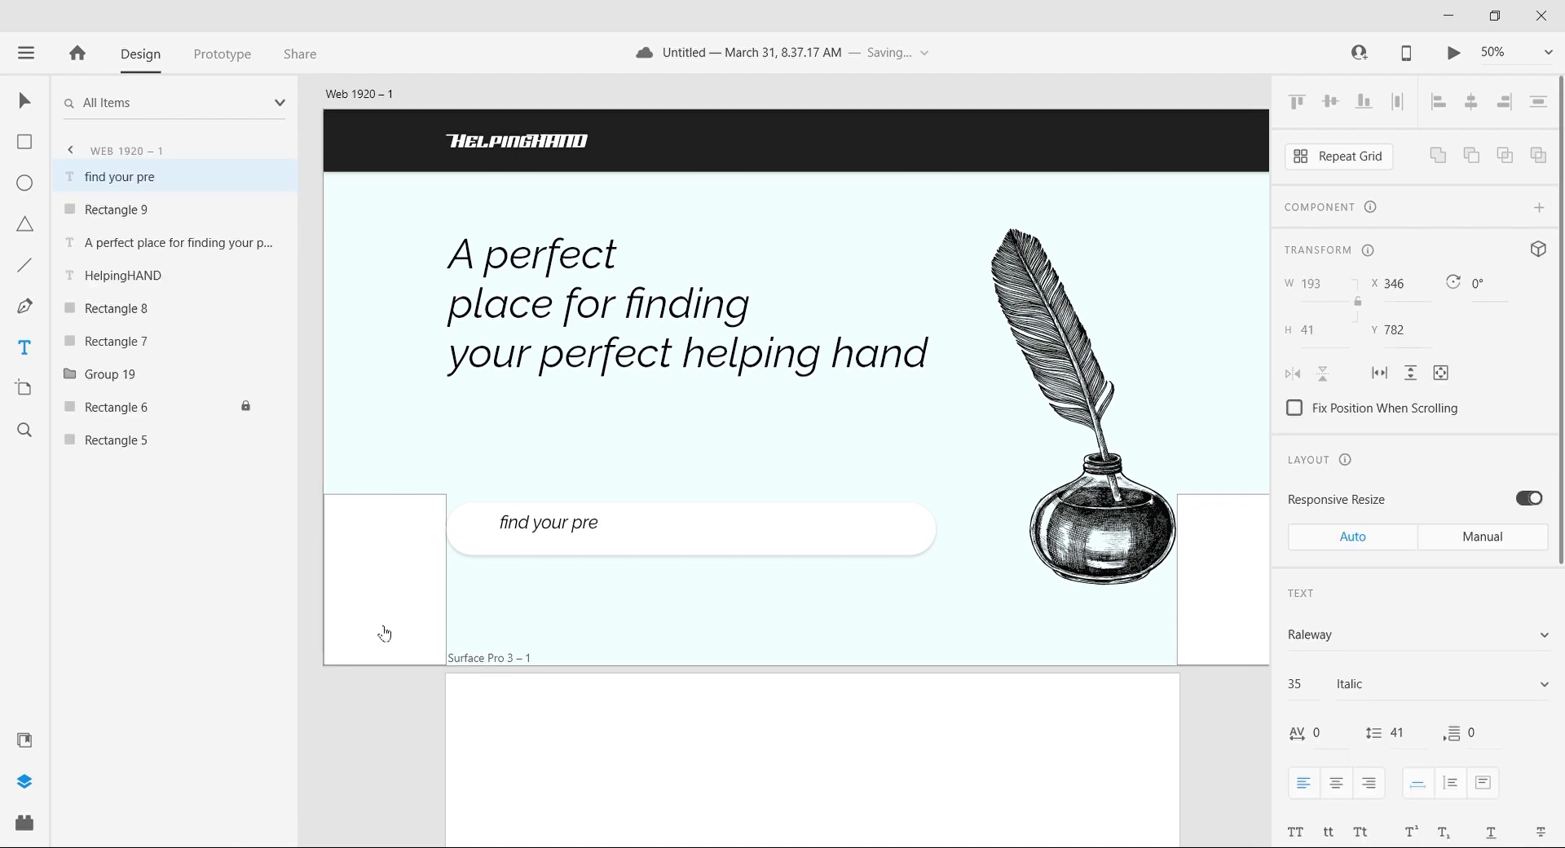
{"action": "key", "text": "Escape"}
{"action": "left_click_drag", "start_coordinate": [612, 524], "coordinate": [701, 531]}
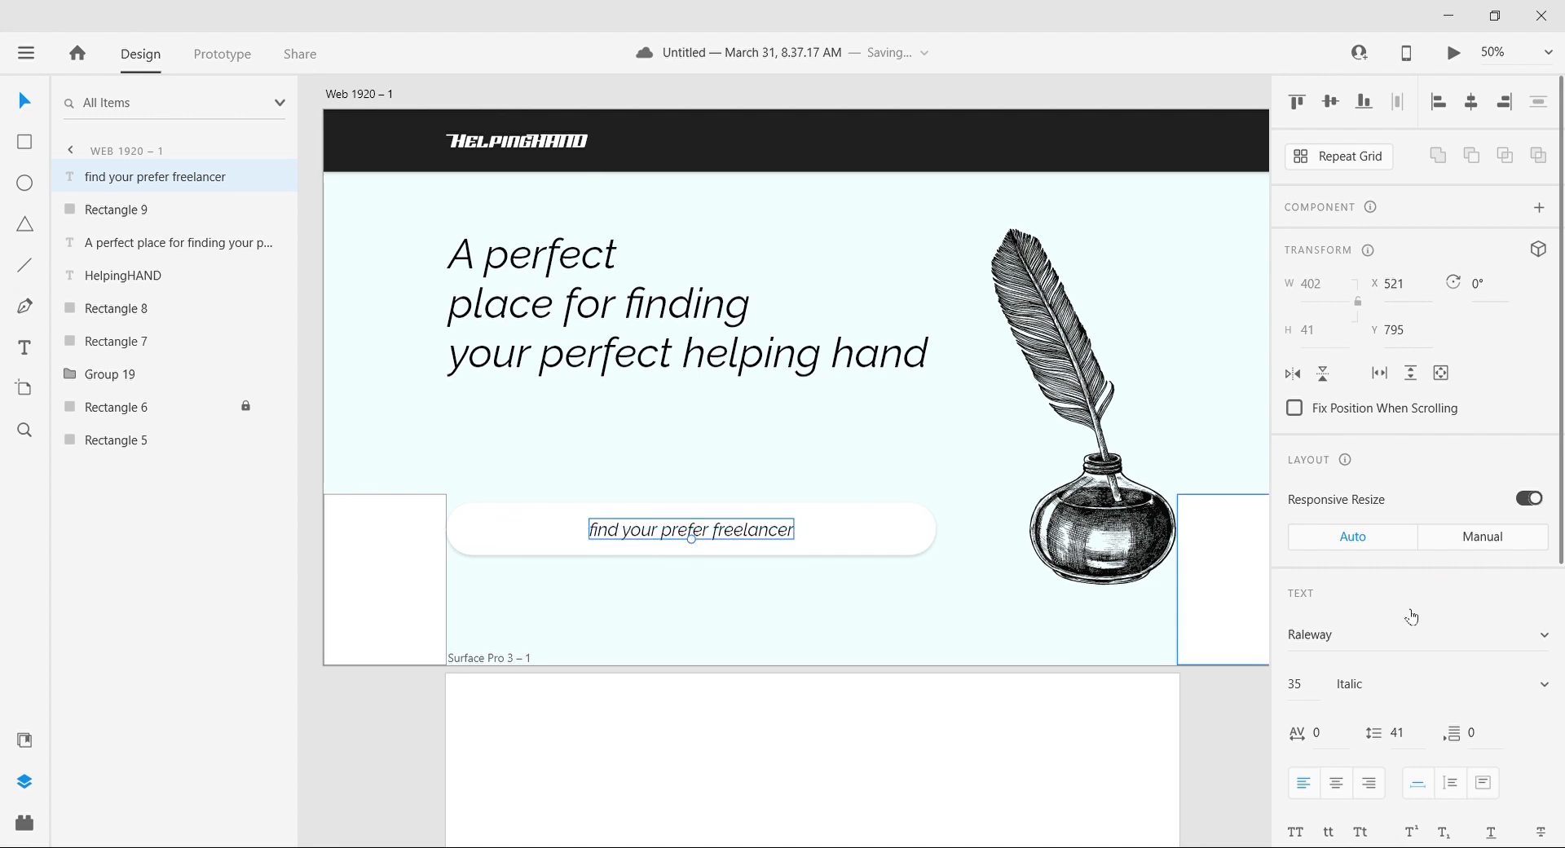
Step: Set the search bar's placeholder text to the Regular style at font size 30
{"action": "left_click", "coordinate": [1310, 687]}
{"action": "type", "text": "30"}
{"action": "key", "text": "Return"}
Step: Search the Icons 4 Design plugin for "search" icons
{"action": "left_click", "coordinate": [28, 831]}
{"action": "left_click", "coordinate": [139, 205]}
{"action": "type", "text": "search"}
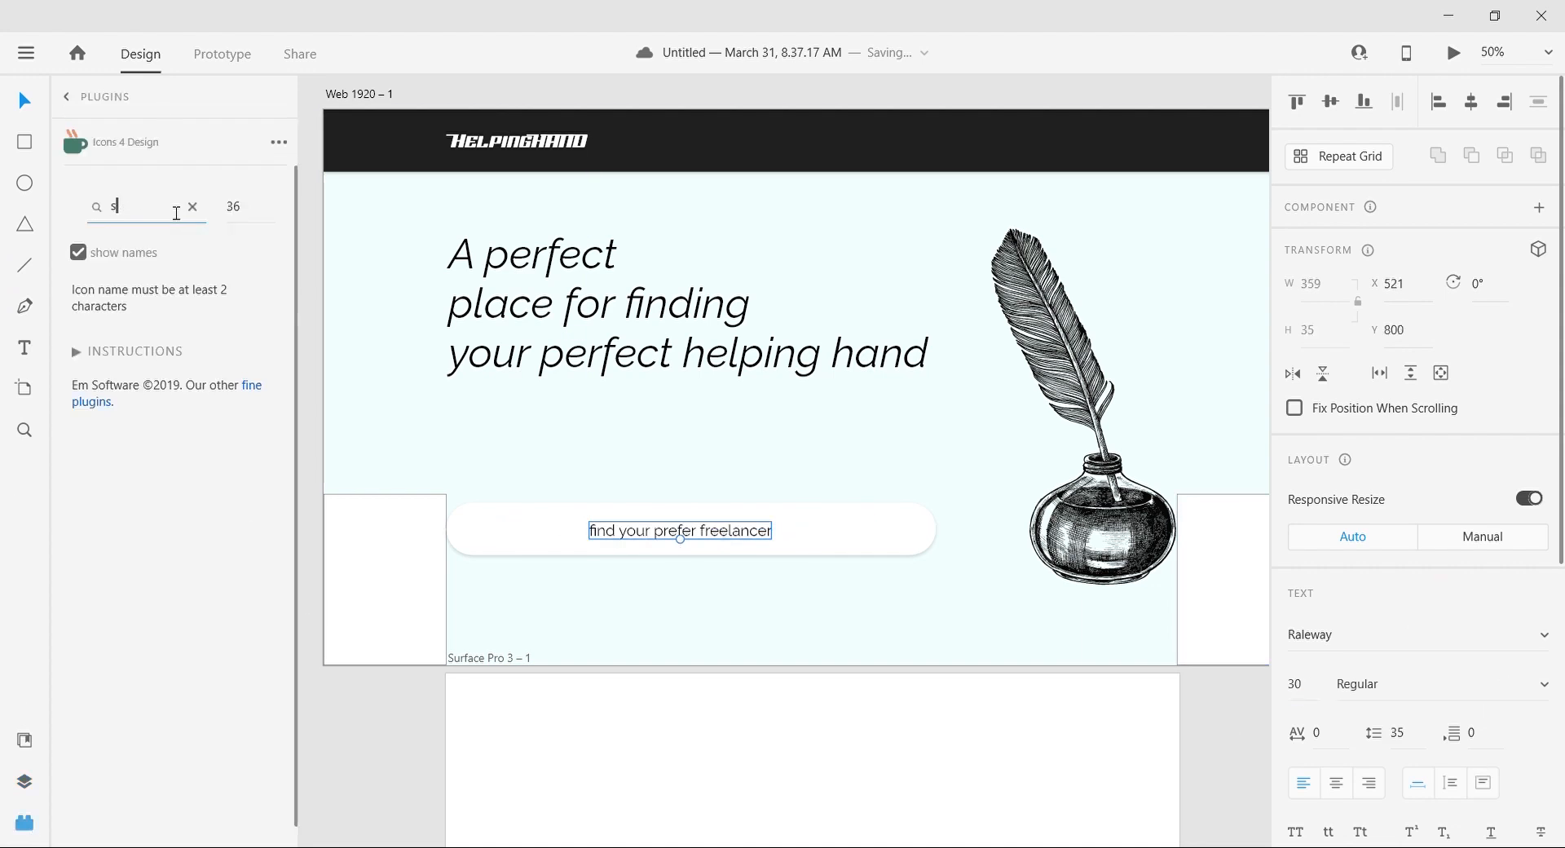
{"action": "scroll", "coordinate": [147, 758], "scroll_direction": "down", "scroll_amount": 10}
{"action": "scroll", "coordinate": [141, 769], "scroll_direction": "up", "scroll_amount": 2}
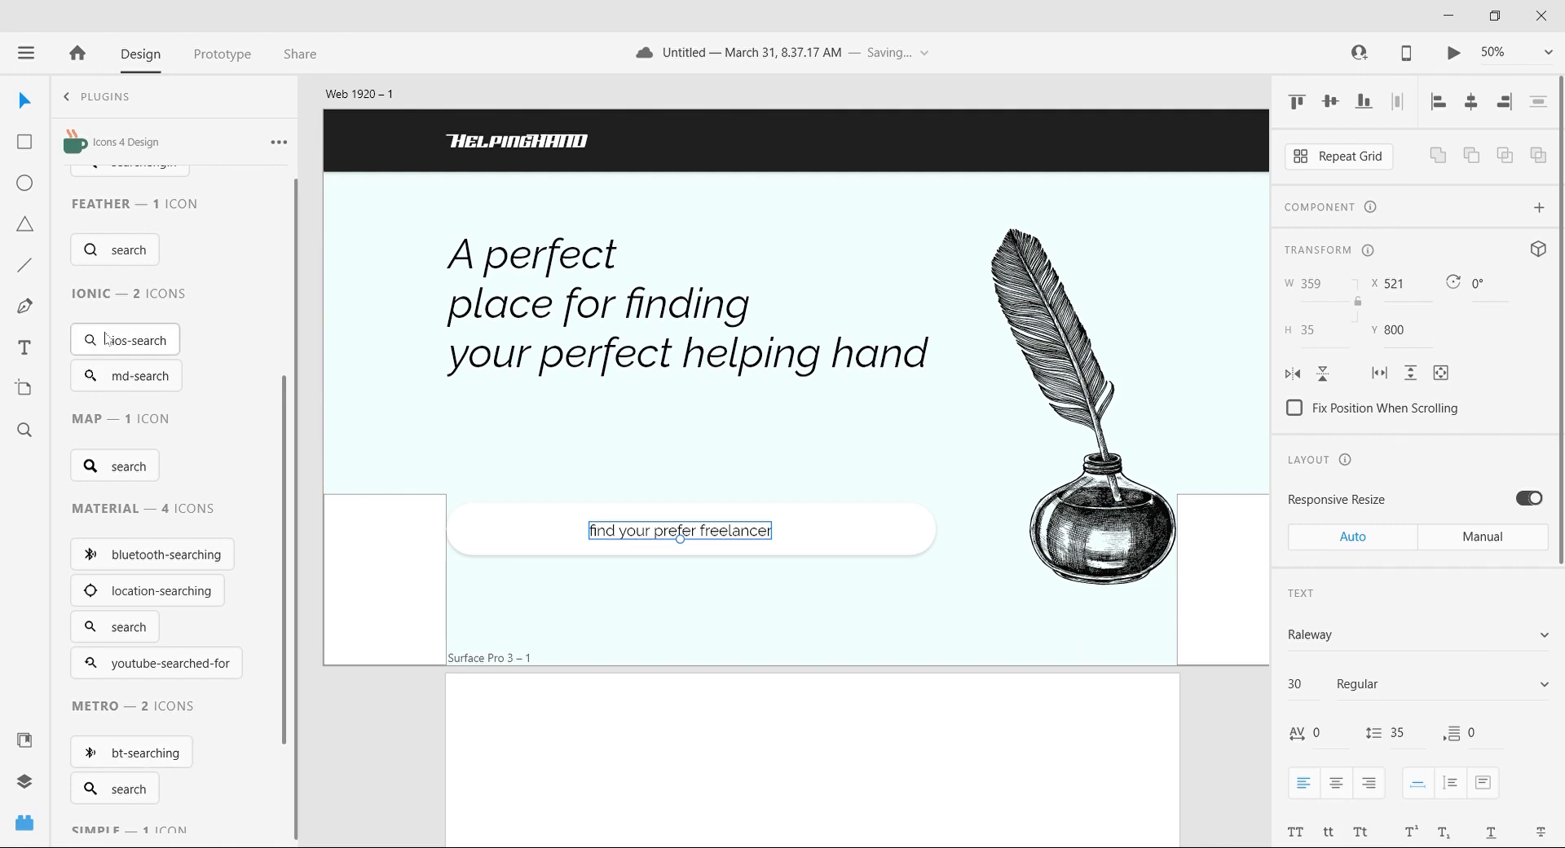
{"action": "left_click", "coordinate": [106, 340]}
{"action": "mouse_move", "coordinate": [332, 120]}
{"action": "left_mouse_down"}
{"action": "mouse_move", "coordinate": [384, 282]}
{"action": "mouse_move", "coordinate": [324, 115]}
{"action": "left_mouse_up"}
{"action": "left_click", "coordinate": [335, 122]}
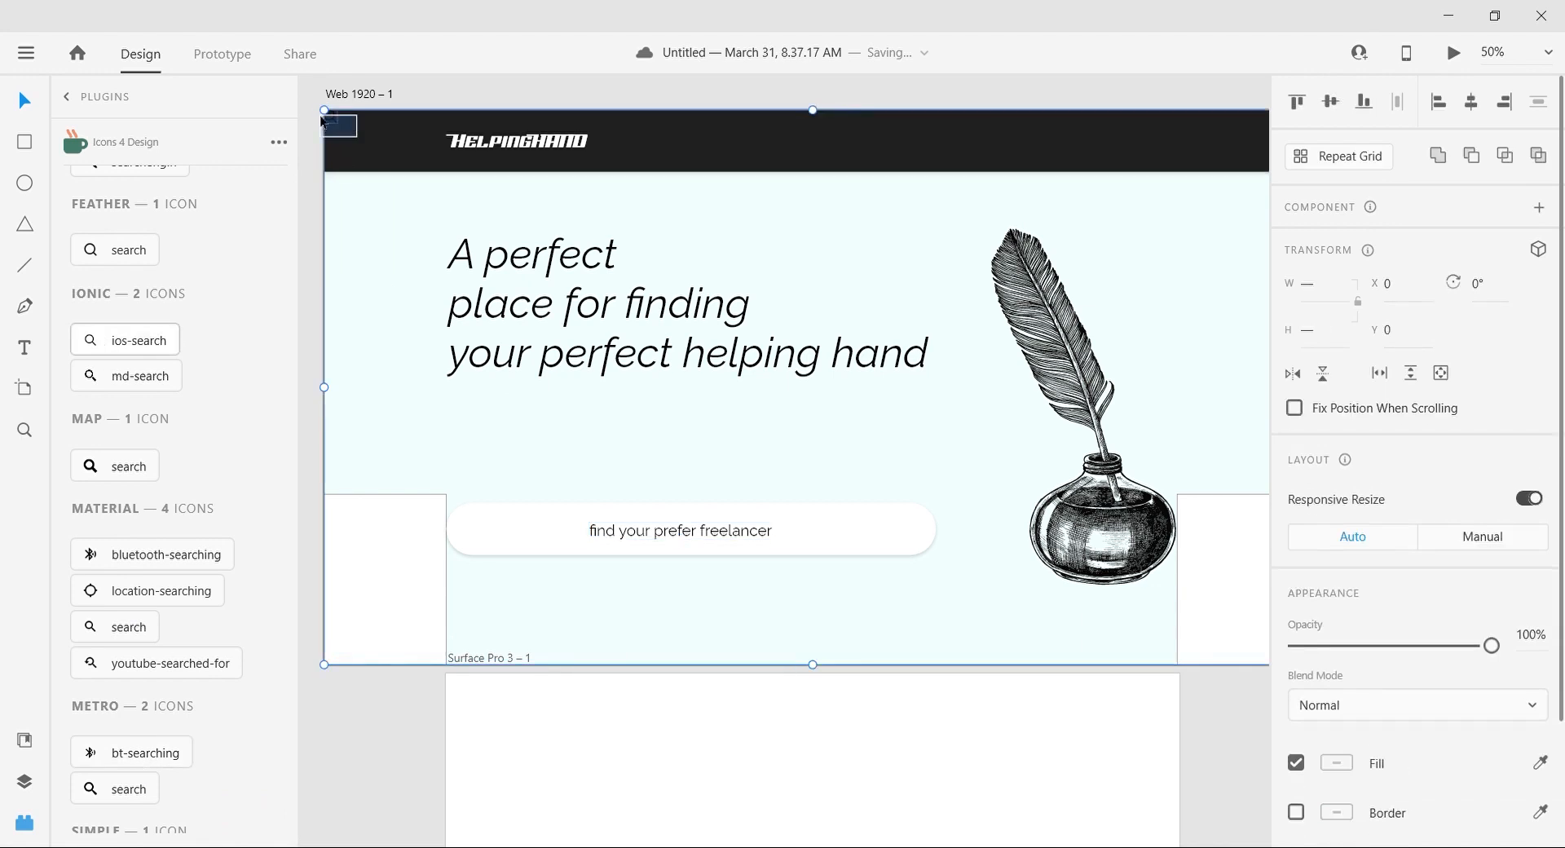
{"action": "key", "text": "ctrl+z"}
Step: Insert the ios-search icon and place it left of the placeholder text in the search bar, enlarged to about 46 wide
{"action": "left_click", "coordinate": [157, 352]}
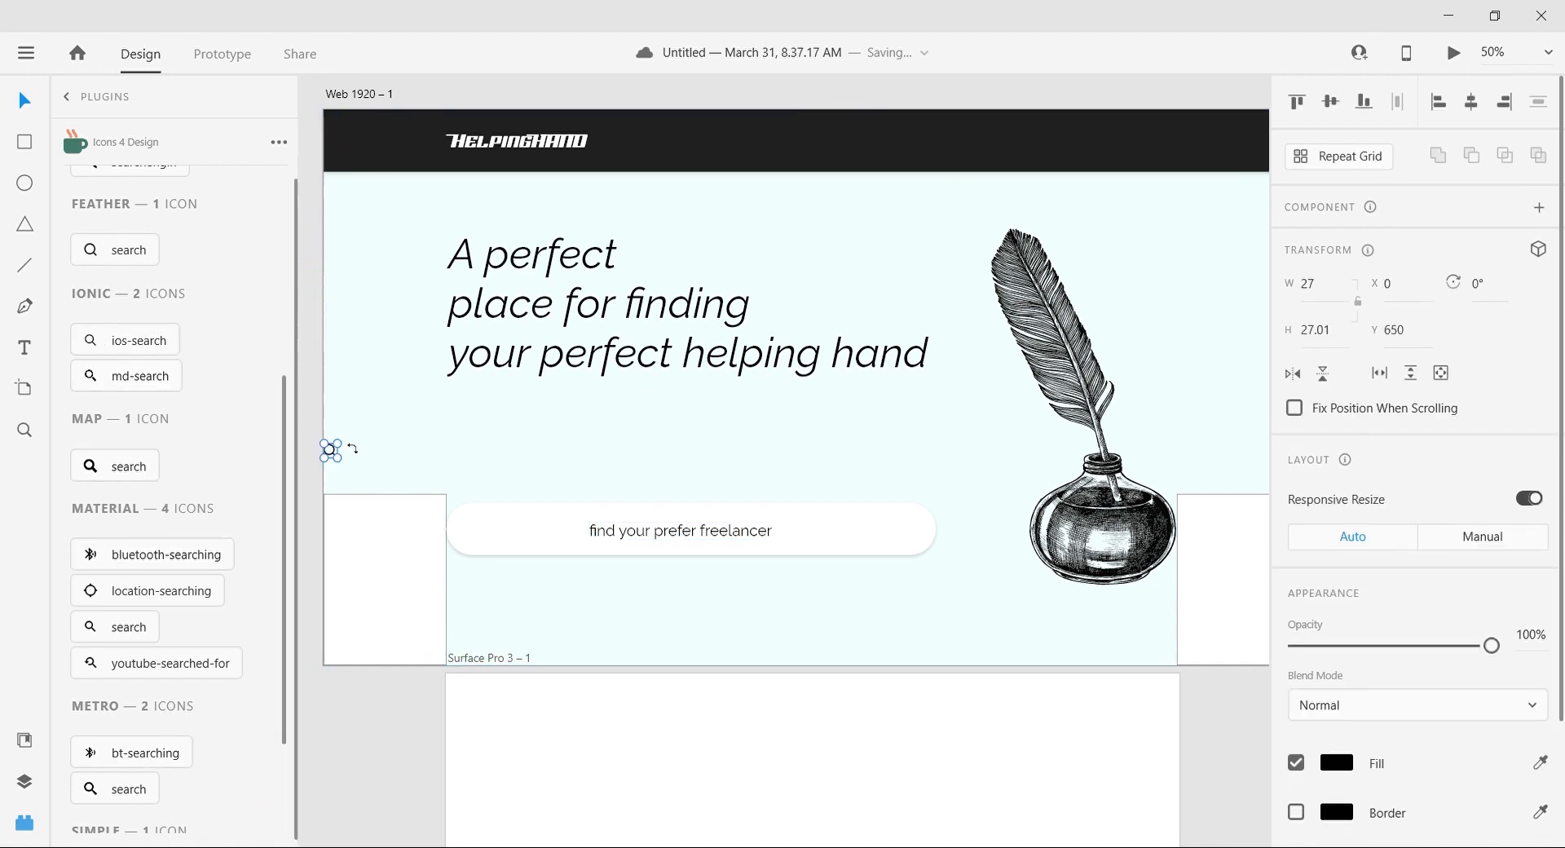
{"action": "left_click_drag", "start_coordinate": [365, 489], "coordinate": [536, 539]}
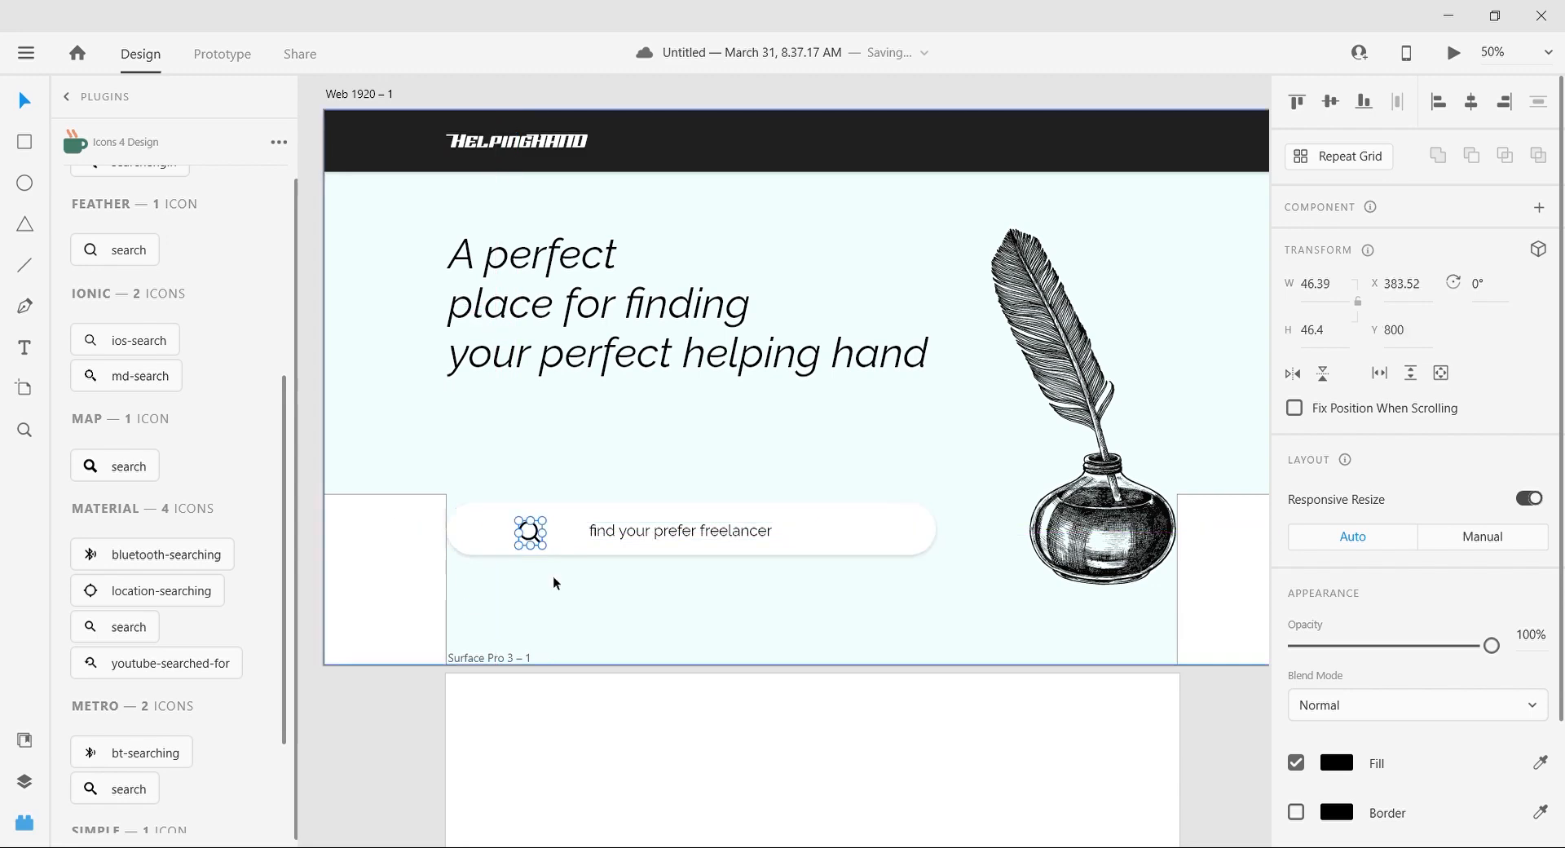
{"action": "key", "text": "ctrl+plus"}
{"action": "left_click_drag", "start_coordinate": [609, 630], "coordinate": [615, 638]}
Step: Shrink the search icon around its center to about 40 wide
{"action": "left_click", "coordinate": [706, 526]}
{"action": "key", "text": "ctrl+minus"}
{"action": "key", "text": "ctrl+plus"}
{"action": "key", "text": "ctrl+plus"}
{"action": "left_click", "coordinate": [506, 681]}
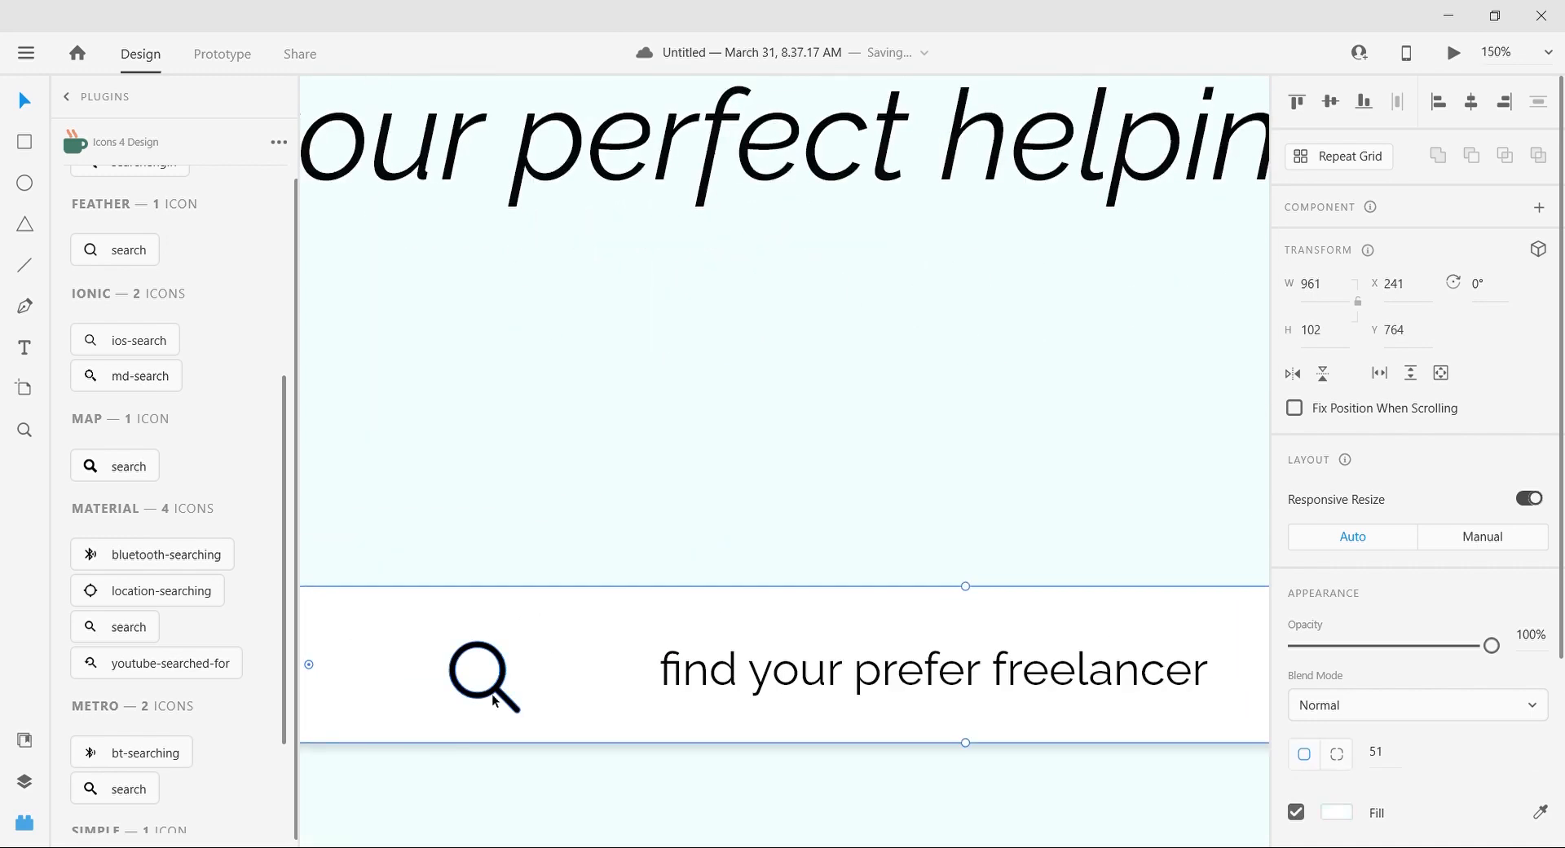
{"action": "left_click", "coordinate": [507, 697]}
{"action": "key", "text": "ctrl+minus"}
{"action": "key", "text": "ctrl+minus"}
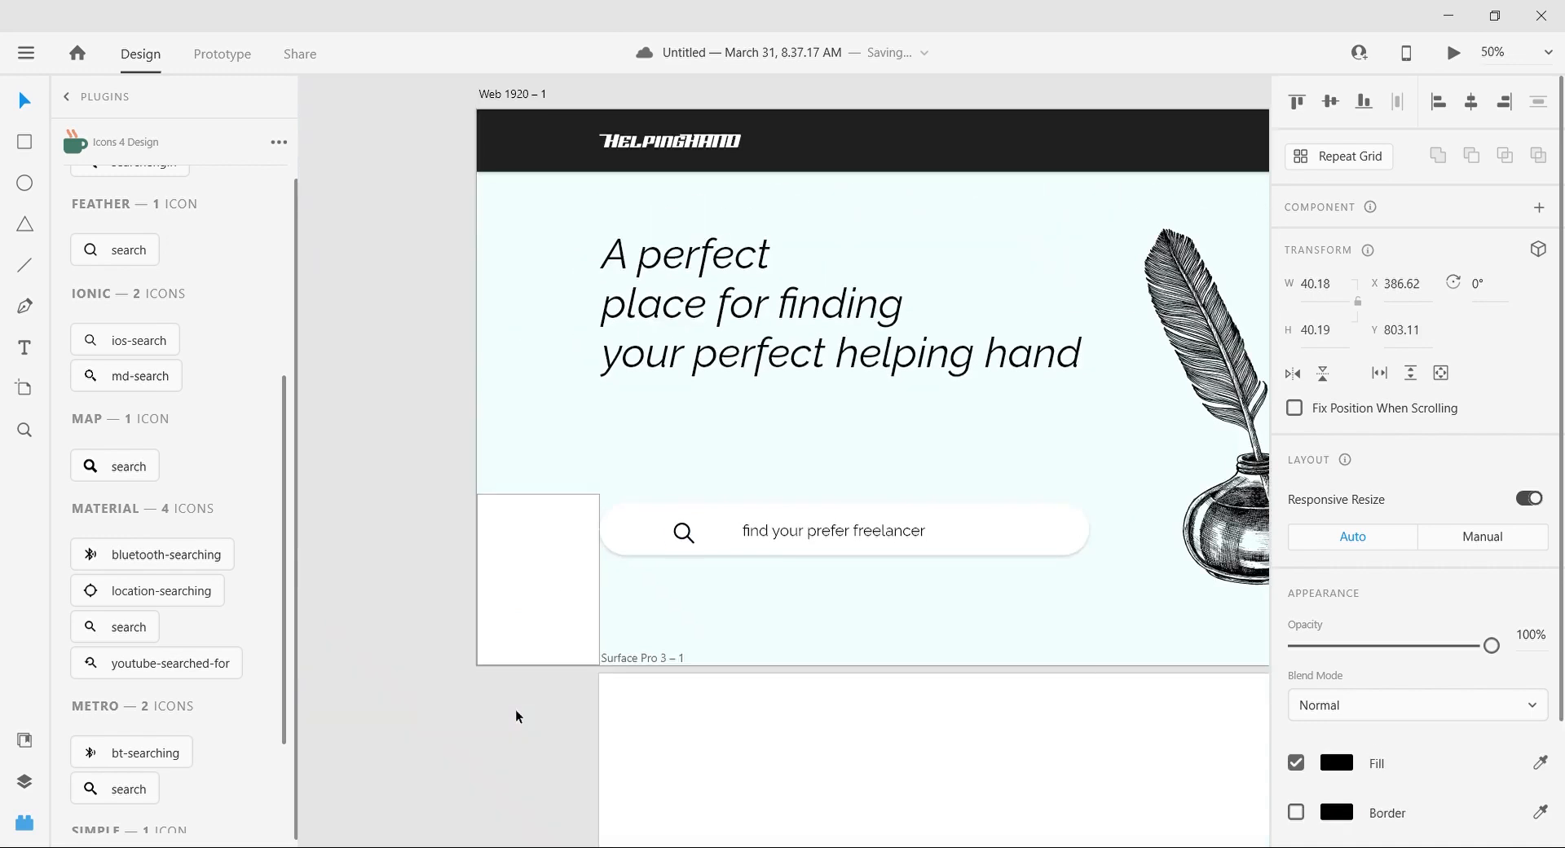
Step: Set the opacity of the search icon and the placeholder text to 50%
{"action": "left_click", "coordinate": [796, 536]}
{"action": "left_click", "coordinate": [689, 537]}
{"action": "left_click", "coordinate": [684, 535]}
{"action": "left_click", "coordinate": [755, 533], "text": "shift"}
{"action": "left_click", "coordinate": [1532, 645]}
{"action": "type", "text": "50"}
{"action": "key", "text": "Return"}
Step: Set the headline text's font style to Raleway ExtraBold
{"action": "left_click", "coordinate": [403, 380]}
{"action": "scroll", "coordinate": [403, 379], "scroll_direction": "right", "scroll_amount": 1}
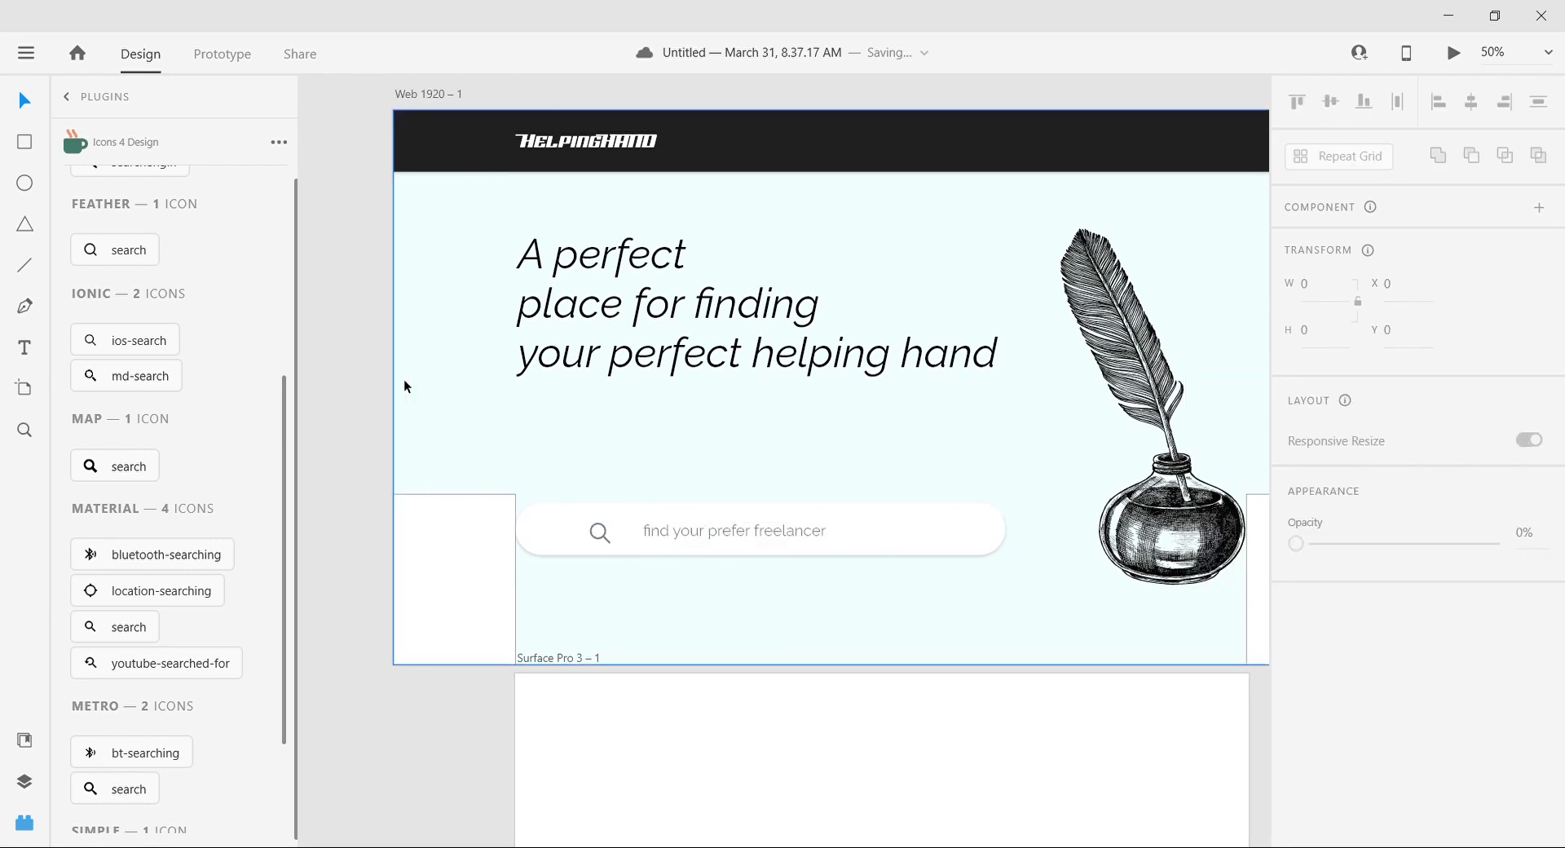
{"action": "scroll", "coordinate": [405, 385], "scroll_direction": "right", "scroll_amount": 2}
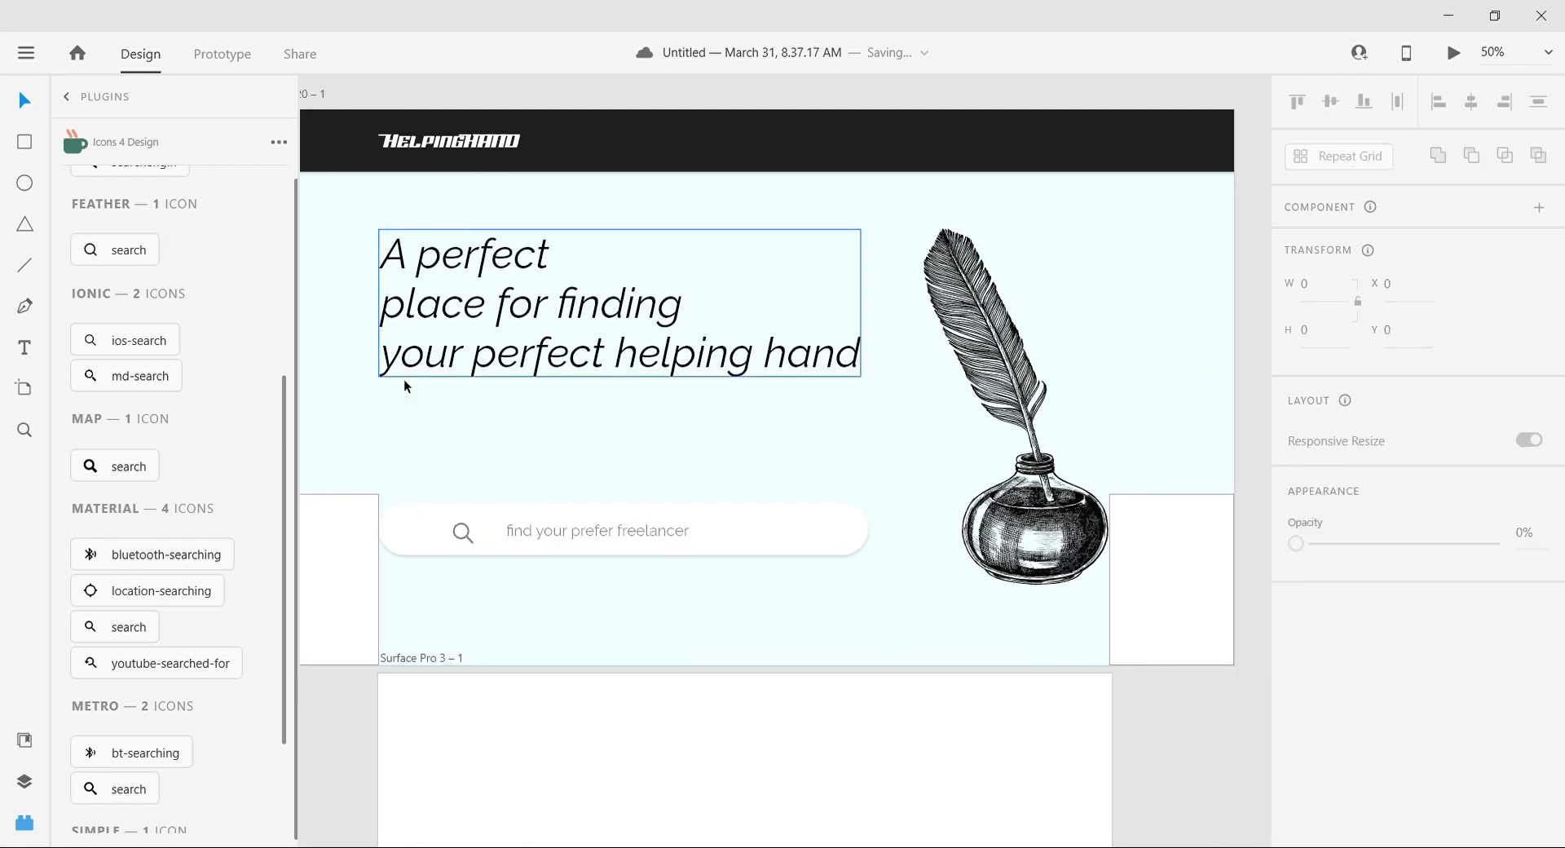
{"action": "left_click", "coordinate": [494, 293]}
{"action": "scroll", "coordinate": [1548, 685], "scroll_direction": "down", "scroll_amount": 3}
{"action": "scroll", "coordinate": [1549, 684], "scroll_direction": "up", "scroll_amount": 3}
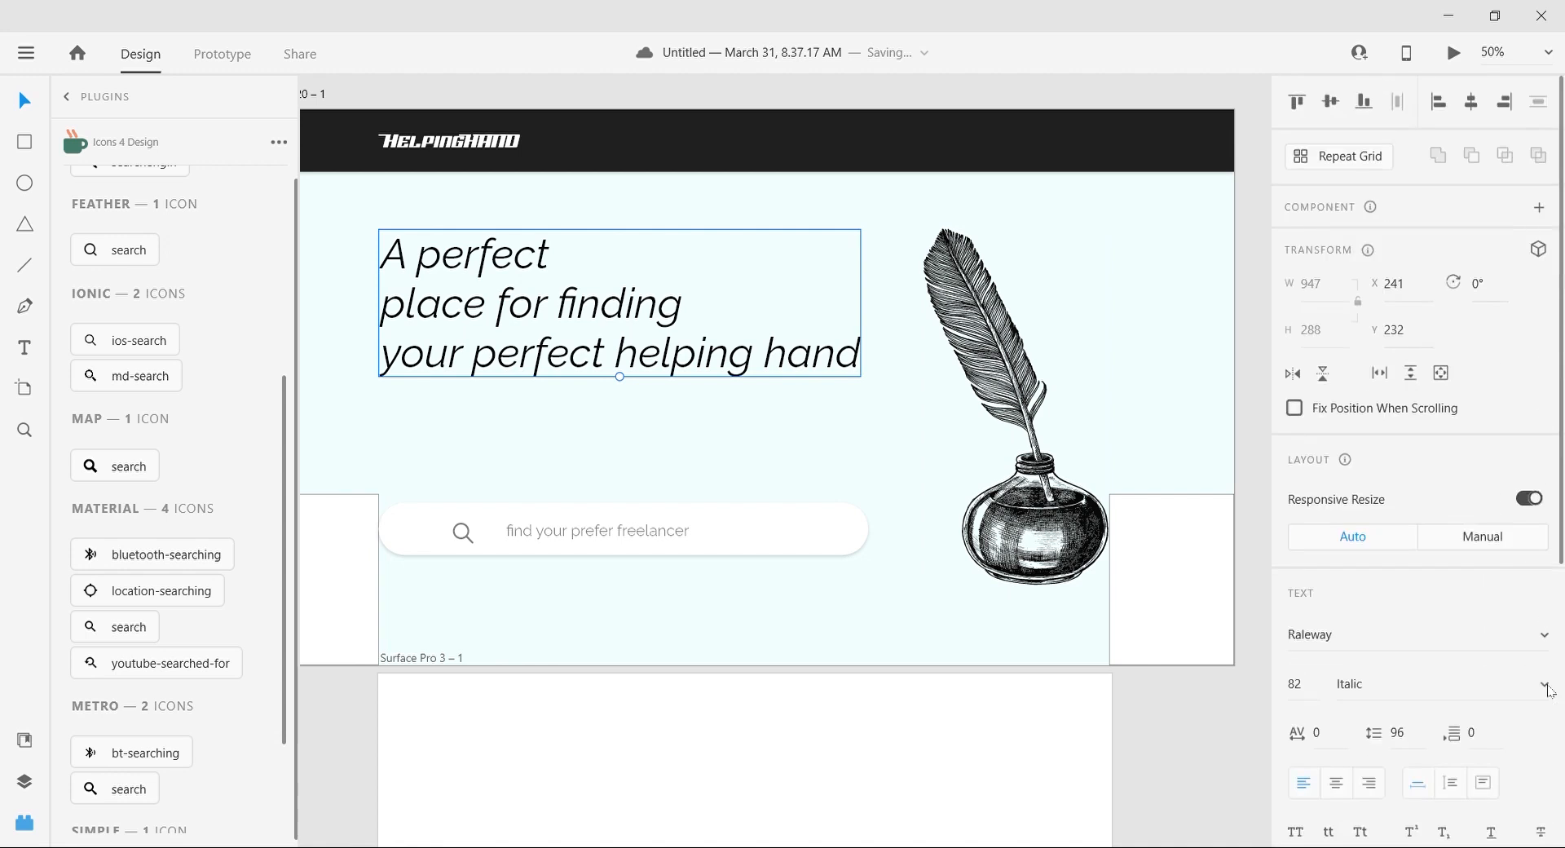
{"action": "left_click", "coordinate": [1401, 616]}
{"action": "left_click", "coordinate": [1402, 650]}
Step: Replace the headline wording with "The best place for hiring creative content writer" over three lines
{"action": "double_click", "coordinate": [512, 250]}
{"action": "key", "text": "ctrl+a"}
{"action": "type", "text": "F"}
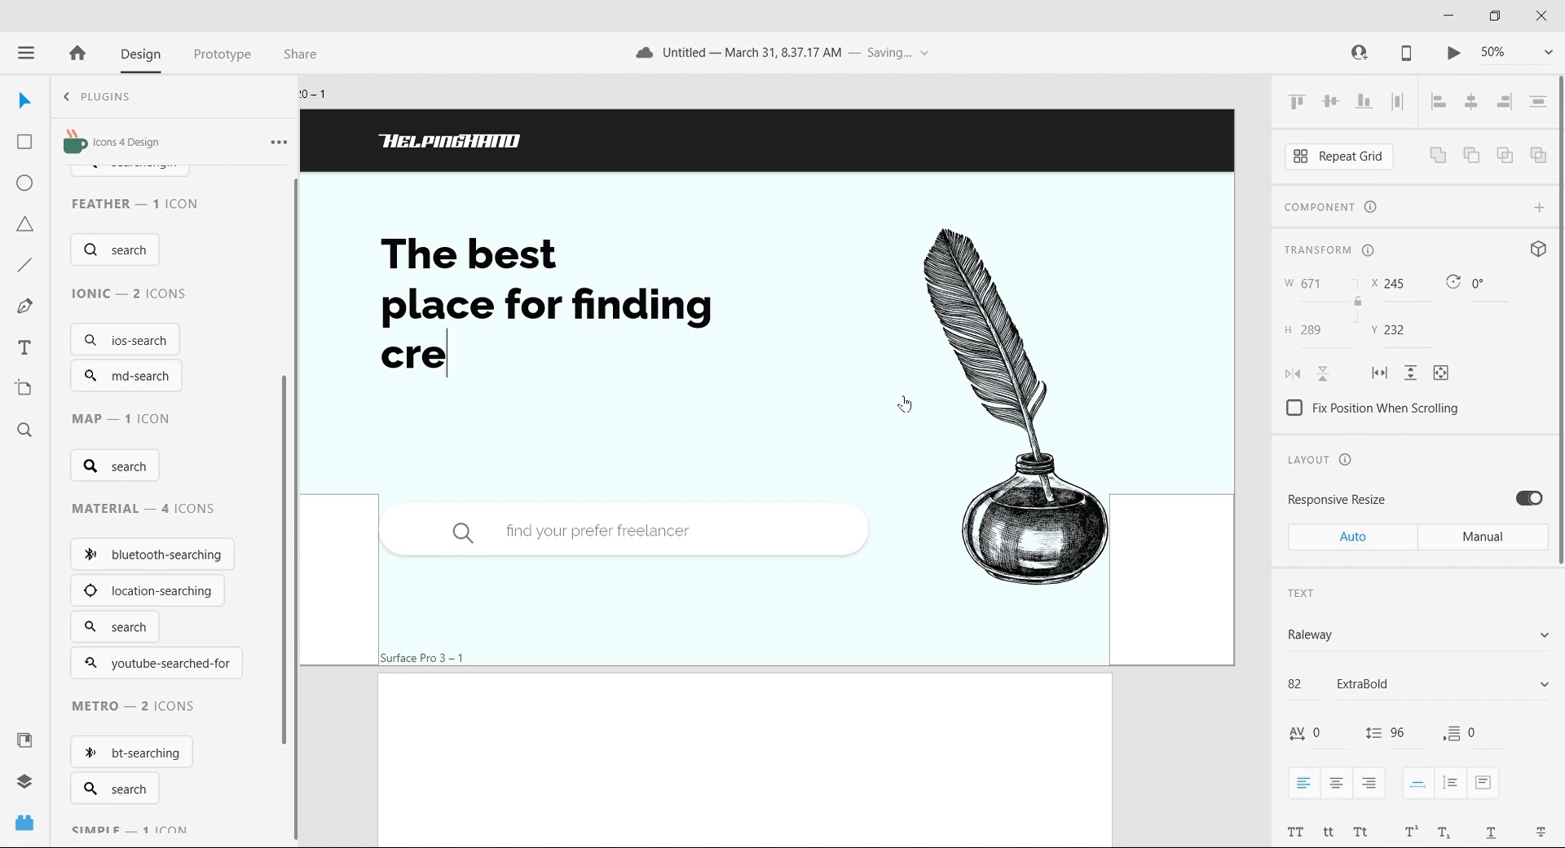
{"action": "key", "text": "BackSpace"}
{"action": "key", "text": "BackSpace"}
{"action": "key", "text": "BackSpace"}
{"action": "key", "text": "BackSpace"}
{"action": "key", "text": "BackSpace"}
{"action": "key", "text": "BackSpace"}
{"action": "key", "text": "BackSpace"}
{"action": "type", "text": "d"}
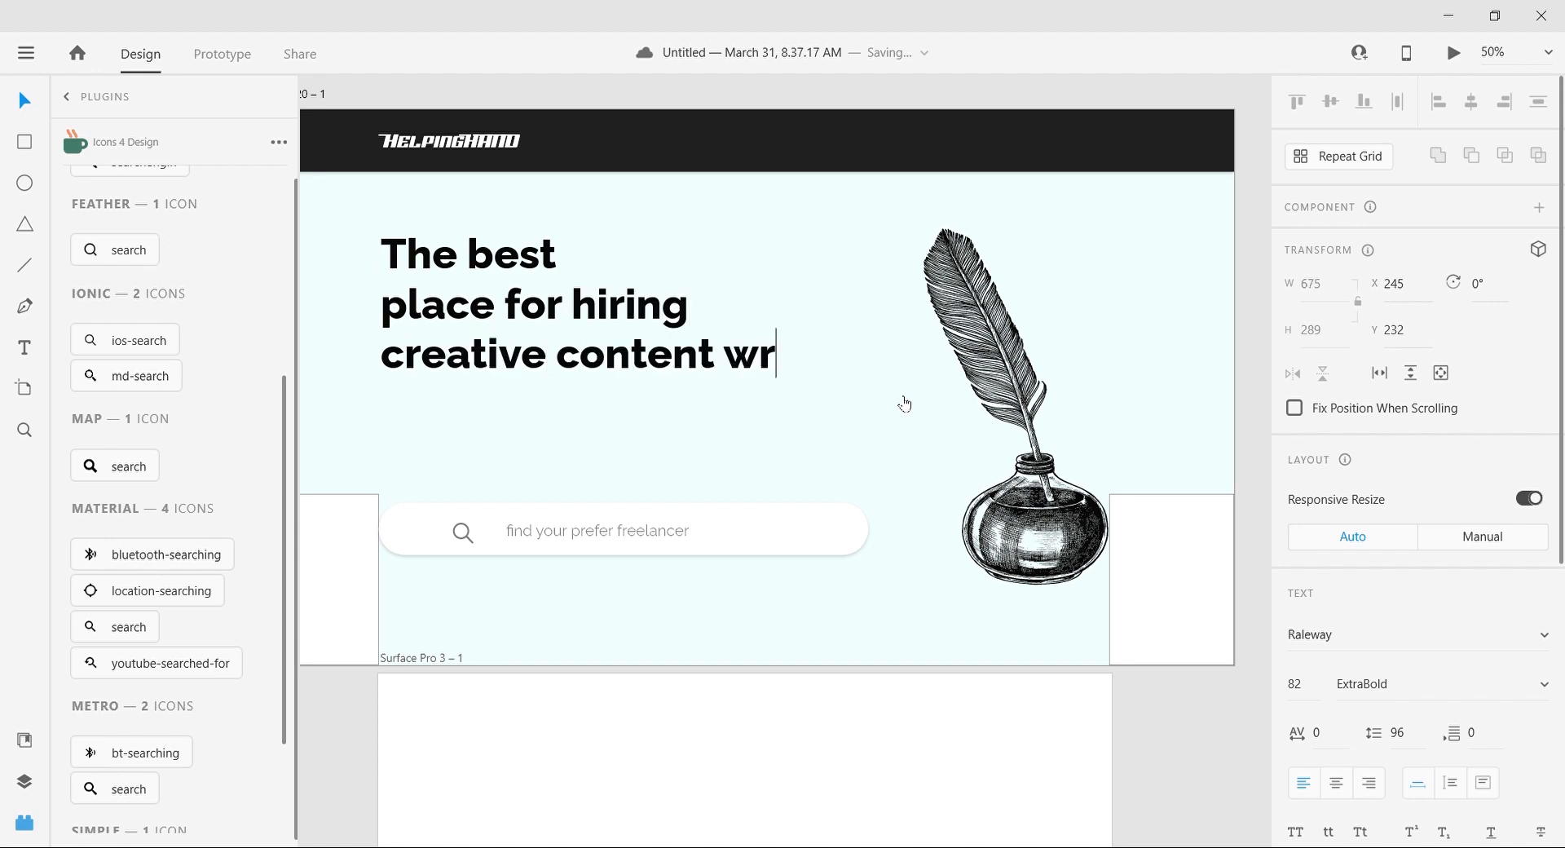
{"action": "key", "text": "Escape"}
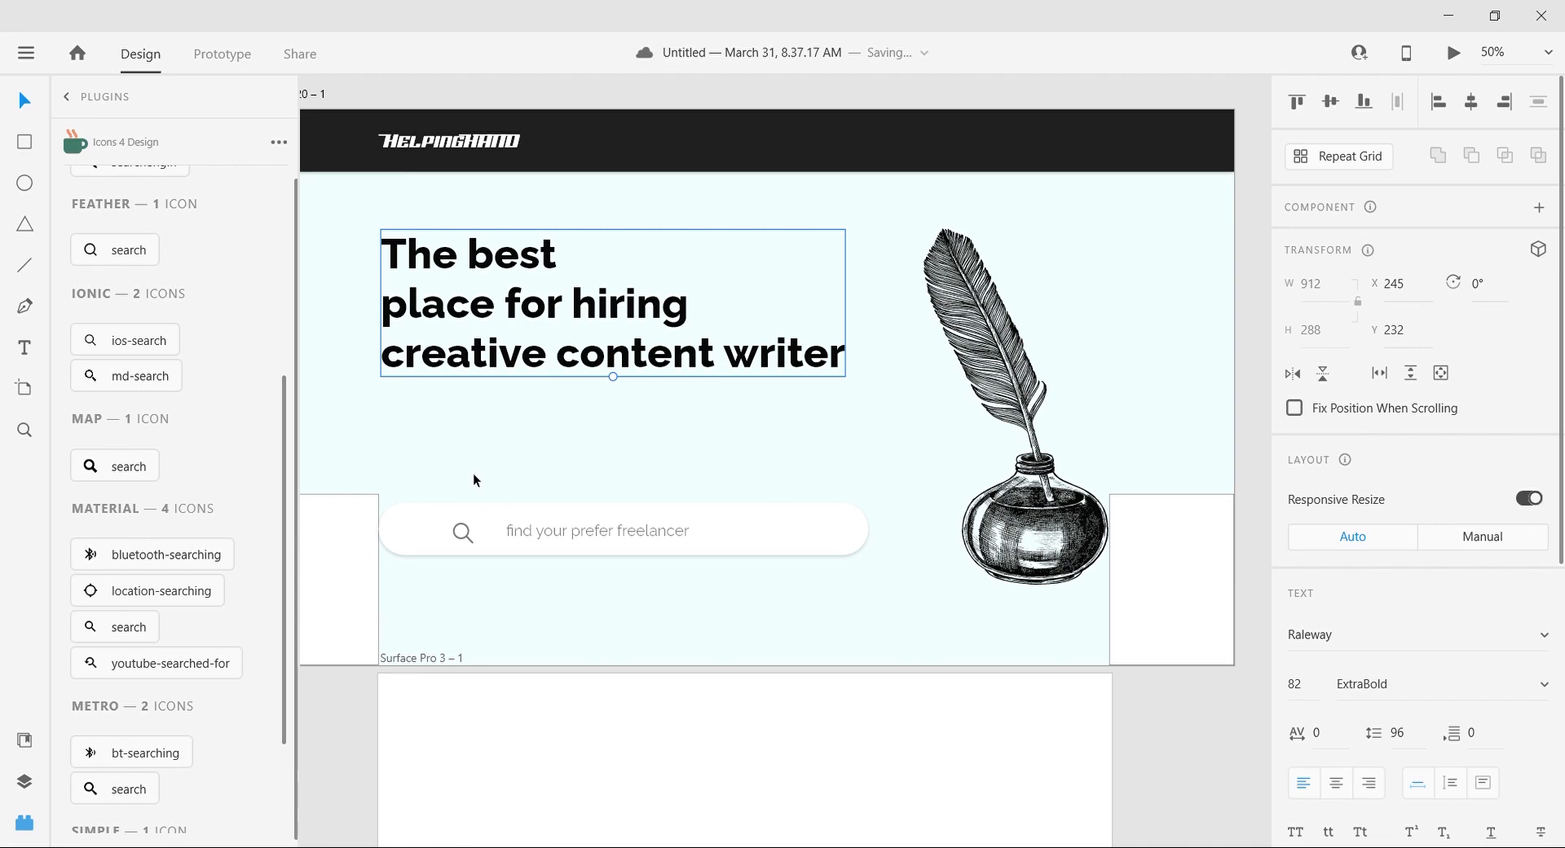
{"action": "scroll", "coordinate": [474, 475], "scroll_direction": "up", "scroll_amount": 5}
{"action": "scroll", "coordinate": [464, 595], "scroll_direction": "down", "scroll_amount": 7}
{"action": "left_click", "coordinate": [464, 595]}
{"action": "scroll", "coordinate": [463, 595], "scroll_direction": "right", "scroll_amount": 1}
{"action": "left_click", "coordinate": [982, 450]}
{"action": "left_click", "coordinate": [1128, 349]}
{"action": "scroll", "coordinate": [1128, 351], "scroll_direction": "down", "scroll_amount": 1}
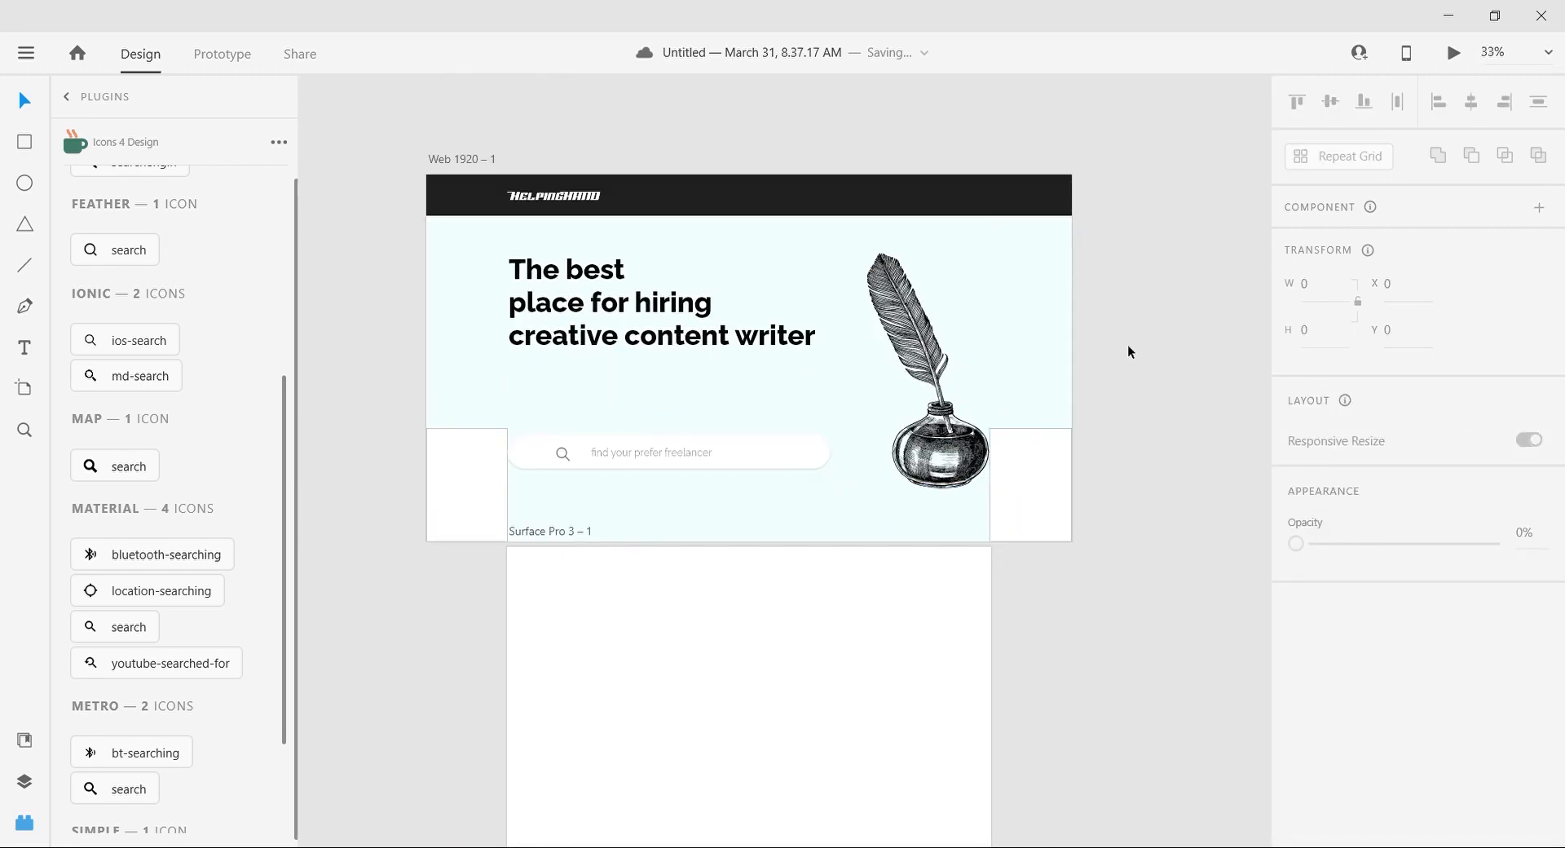
{"action": "scroll", "coordinate": [1127, 344], "scroll_direction": "down", "scroll_amount": 2}
{"action": "key", "text": "ctrl+="}
{"action": "left_click", "coordinate": [26, 820]}
{"action": "scroll", "coordinate": [278, 508], "scroll_direction": "up", "scroll_amount": 3}
{"action": "scroll", "coordinate": [279, 509], "scroll_direction": "left", "scroll_amount": 2}
{"action": "key", "text": "r"}
{"action": "mouse_move", "coordinate": [308, 406]}
{"action": "left_mouse_down"}
{"action": "mouse_move", "coordinate": [499, 468]}
{"action": "mouse_move", "coordinate": [542, 456]}
{"action": "mouse_move", "coordinate": [526, 462]}
{"action": "left_mouse_up"}
{"action": "left_click", "coordinate": [24, 101]}
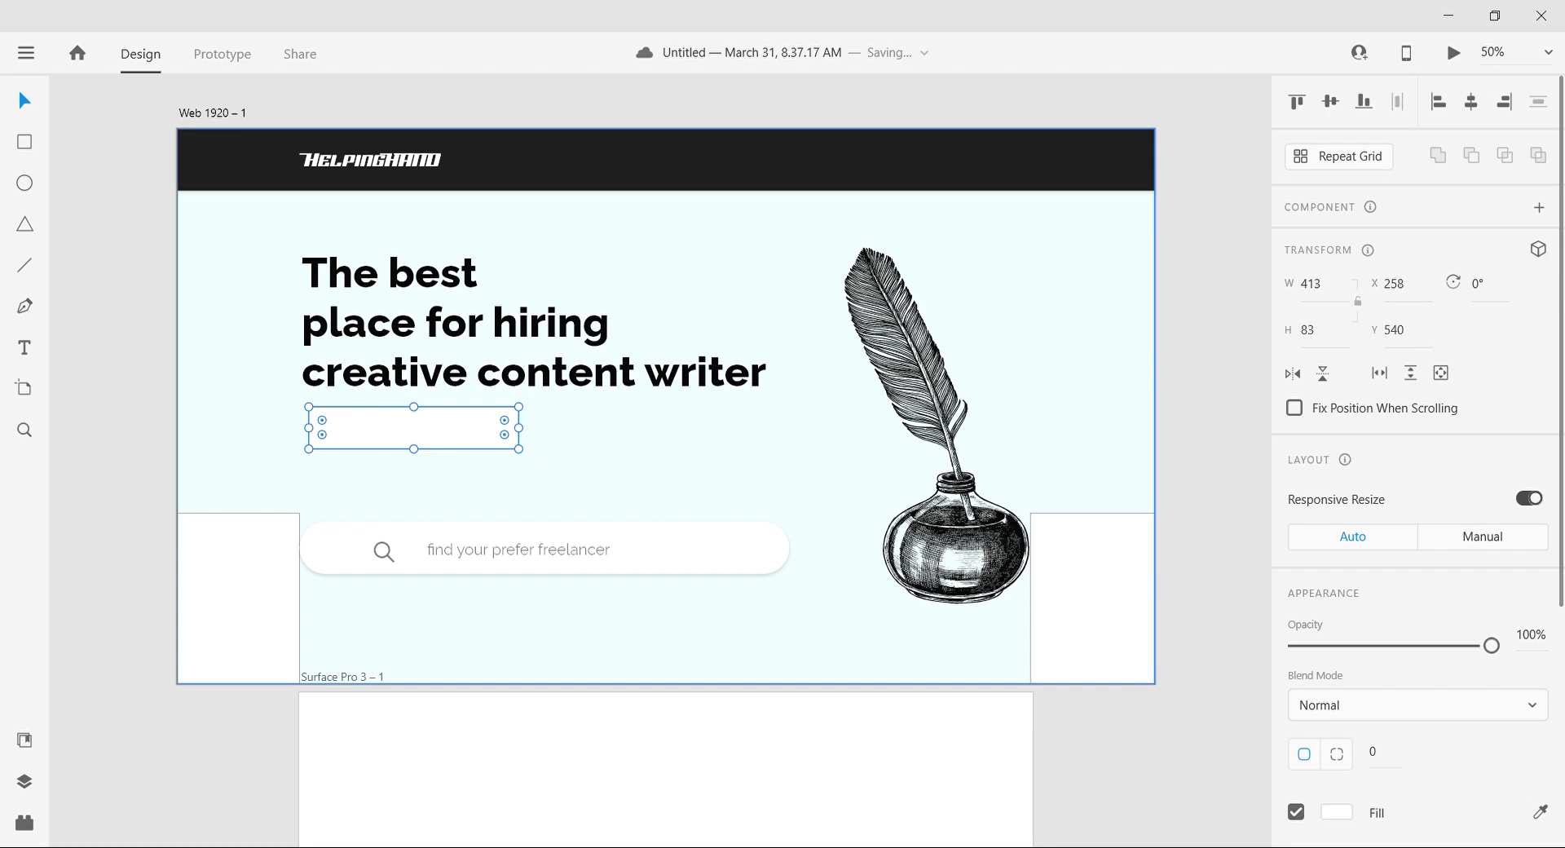
{"action": "scroll", "coordinate": [1304, 506], "scroll_direction": "down", "scroll_amount": 3}
{"action": "left_click", "coordinate": [1538, 611]}
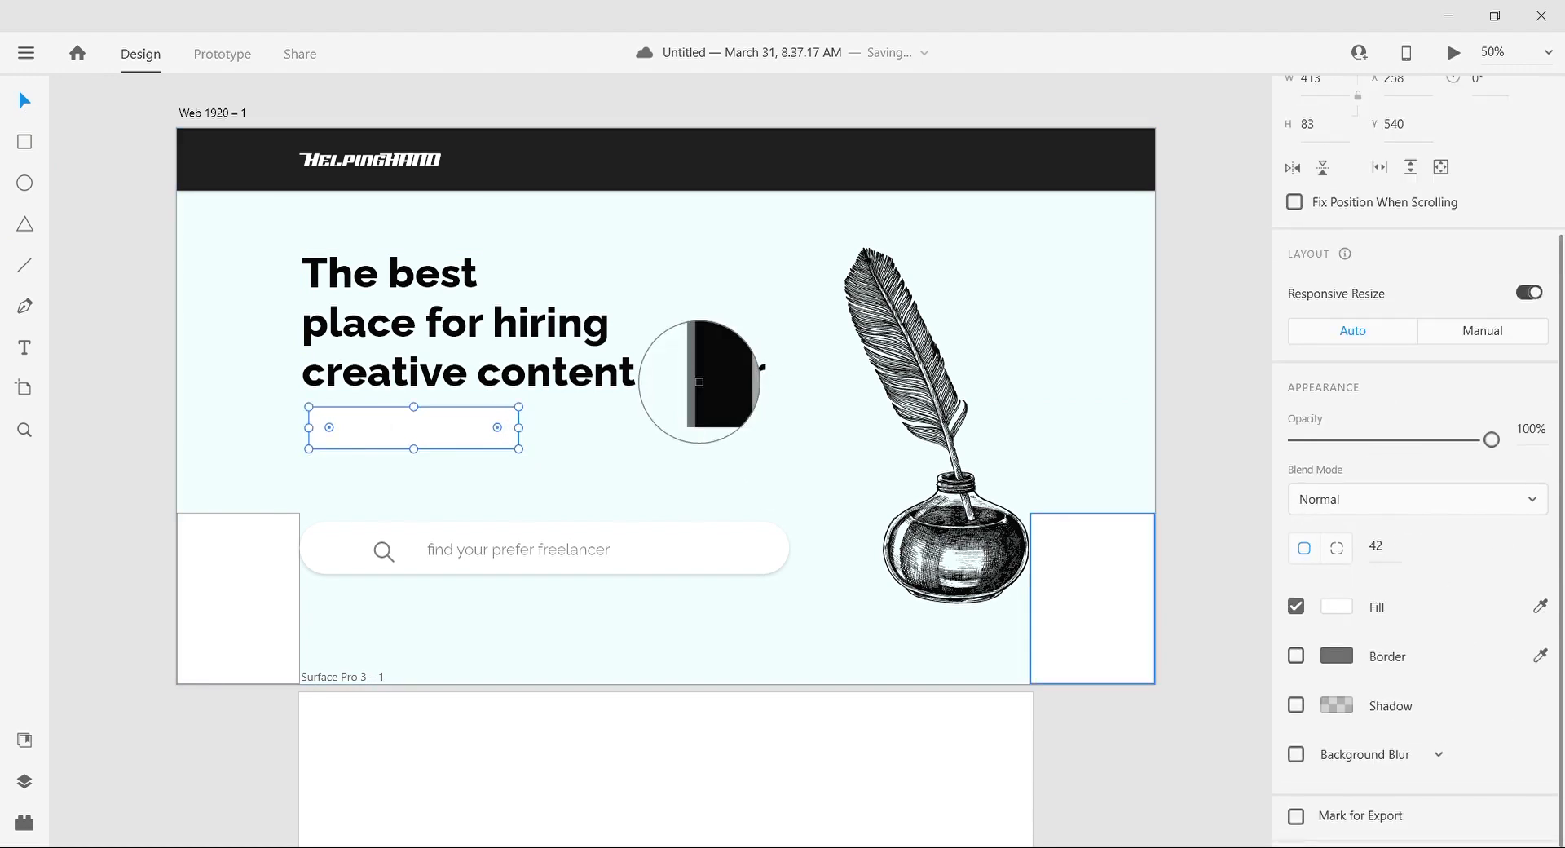
{"action": "left_click", "coordinate": [698, 369]}
{"action": "key", "text": "shift+Down"}
{"action": "left_click_drag", "start_coordinate": [387, 438], "coordinate": [617, 442]}
{"action": "left_click", "coordinate": [395, 445], "text": "shift"}
{"action": "key", "text": "Delete"}
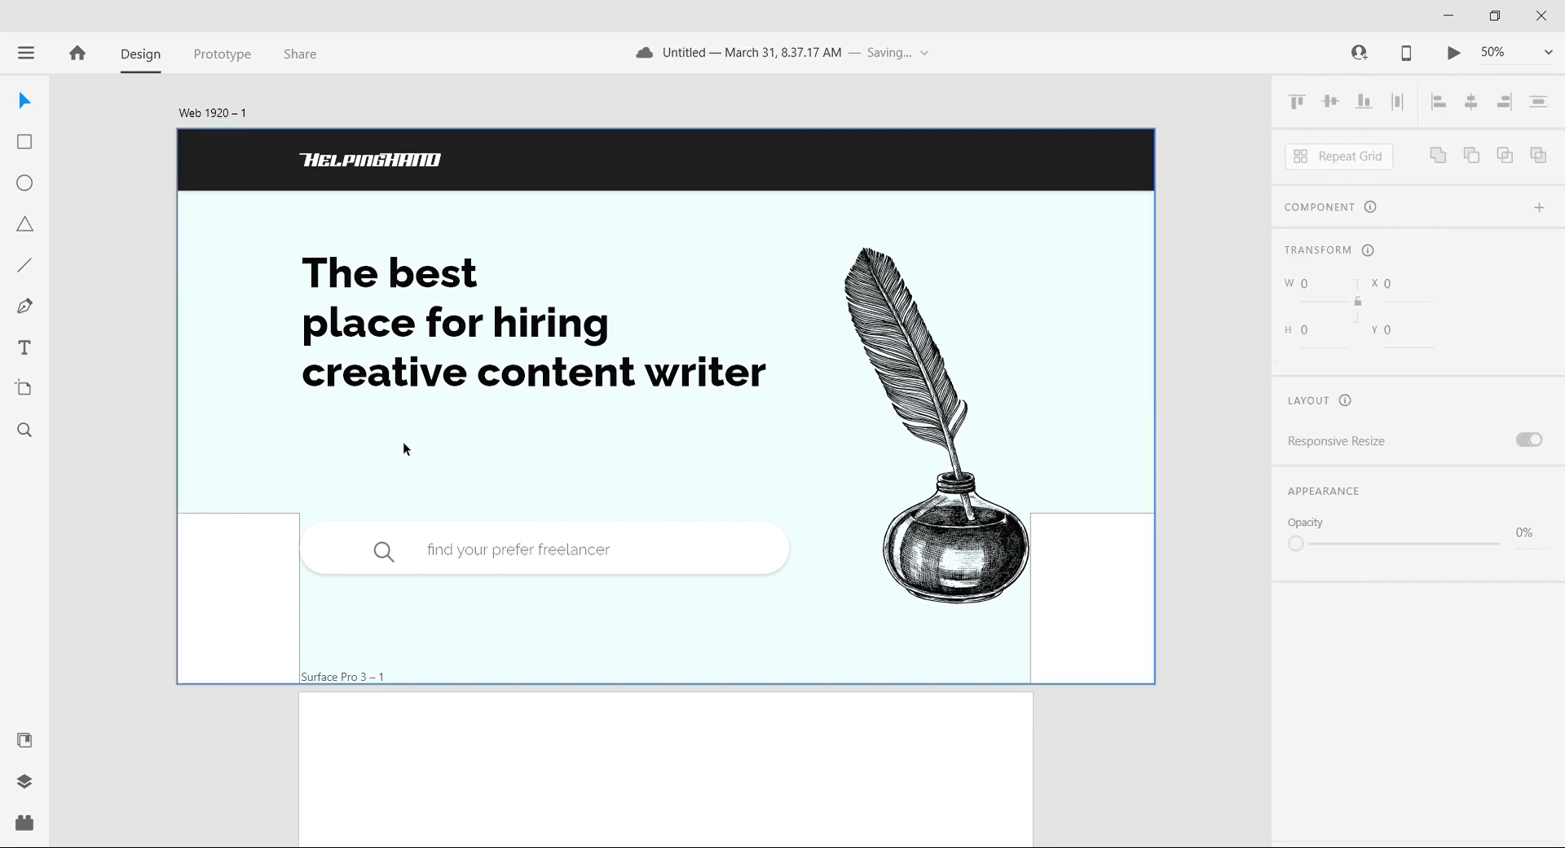
Step: Draw a rectangle about 895 × 144 below the headline and fill it with Lorem Ipsum placeholder text
{"action": "key", "text": "r"}
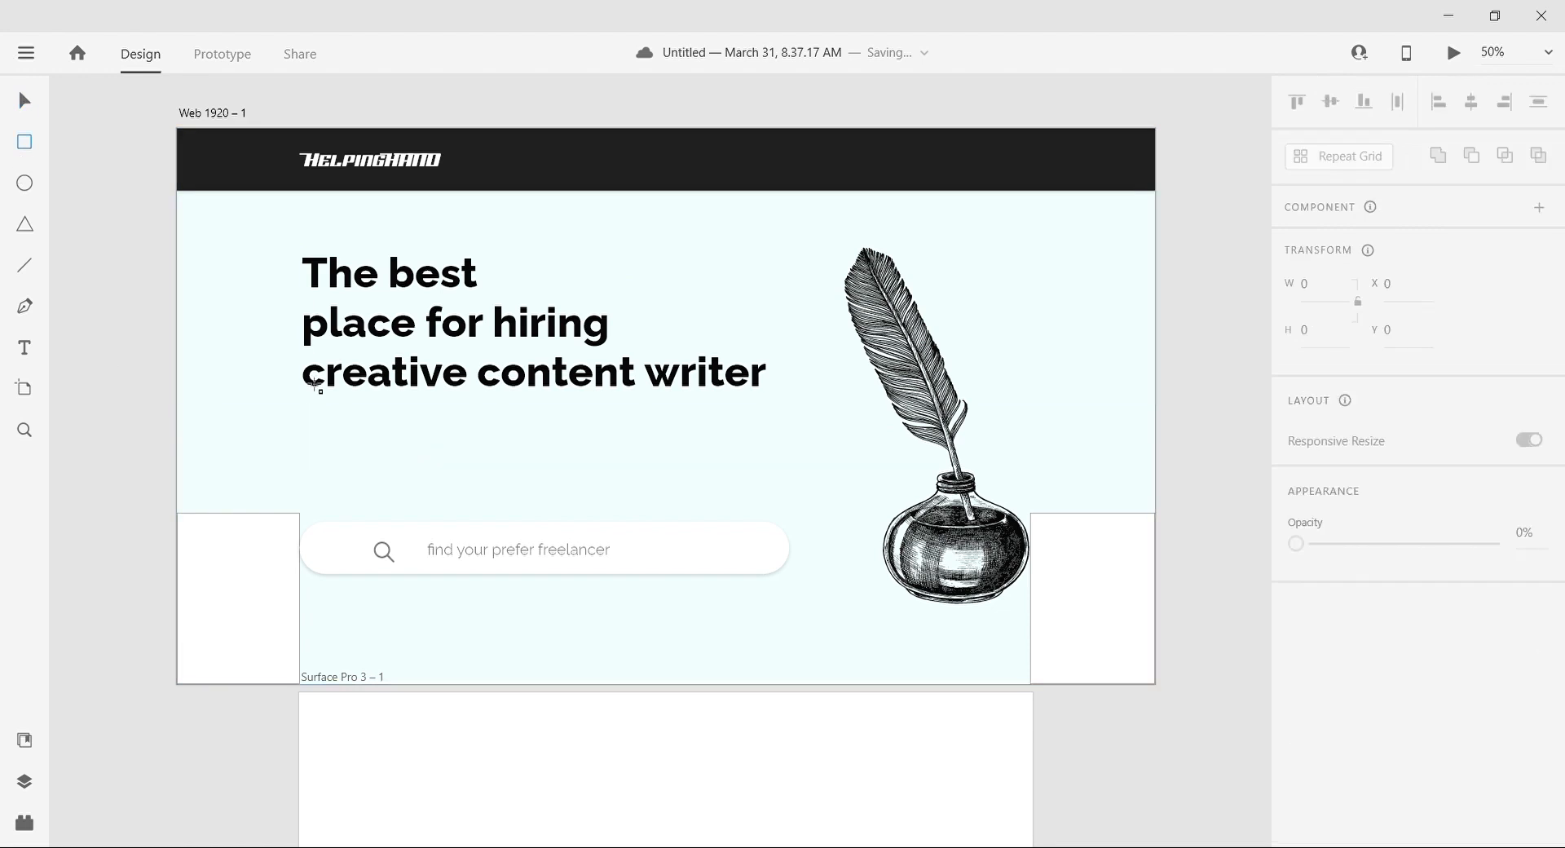
{"action": "mouse_move", "coordinate": [302, 401]}
{"action": "left_mouse_down"}
{"action": "mouse_move", "coordinate": [728, 485]}
{"action": "mouse_move", "coordinate": [757, 475]}
{"action": "left_mouse_up"}
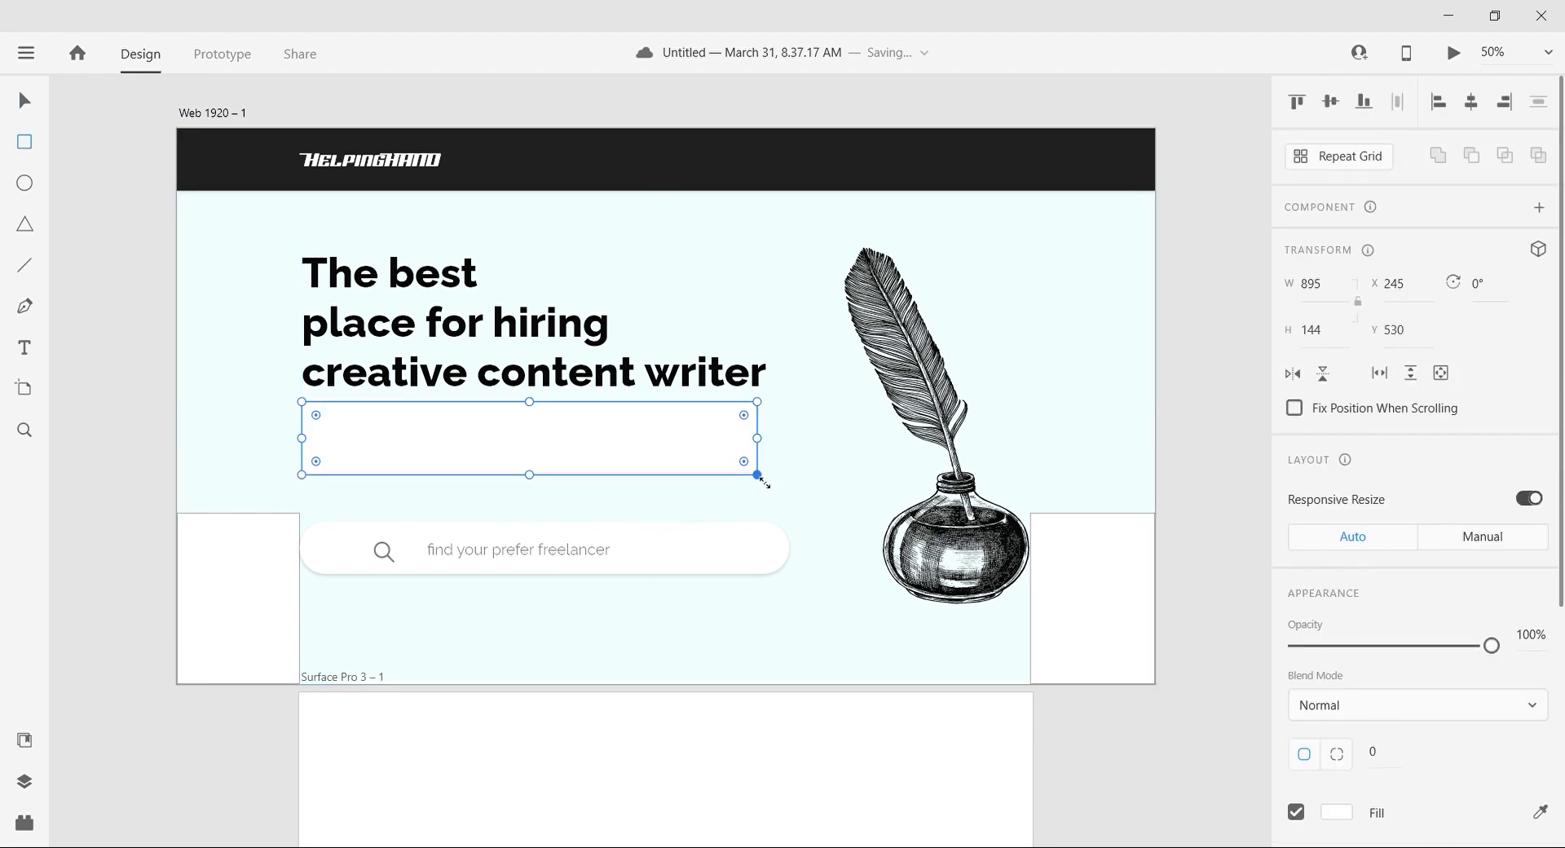
{"action": "left_click", "coordinate": [25, 822]}
{"action": "left_click", "coordinate": [111, 135]}
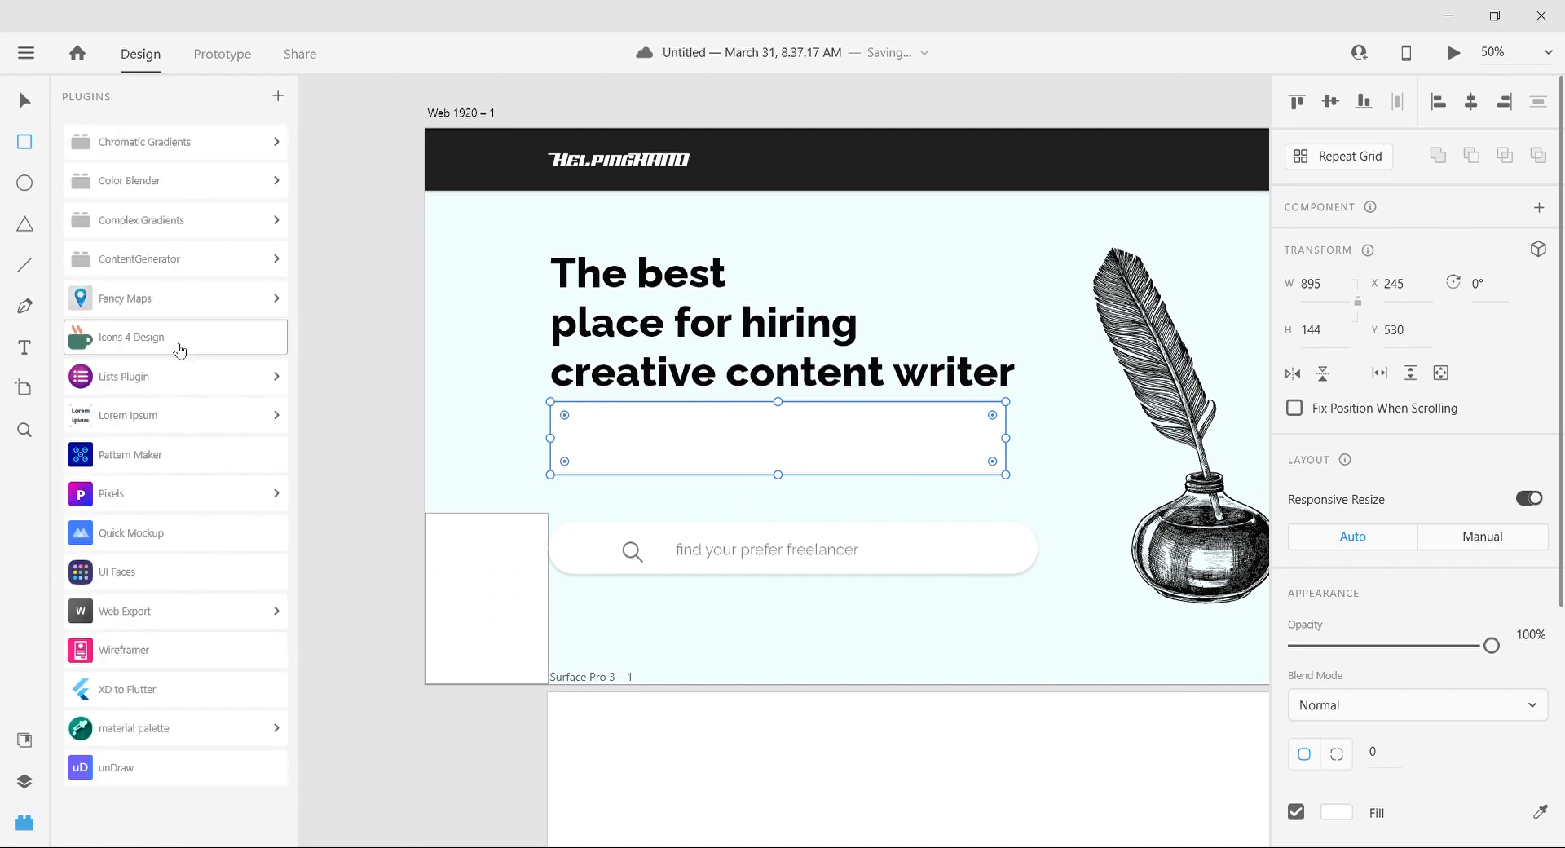
{"action": "left_click", "coordinate": [175, 415]}
{"action": "left_click", "coordinate": [181, 445]}
{"action": "left_click", "coordinate": [915, 564]}
{"action": "left_click", "coordinate": [25, 821]}
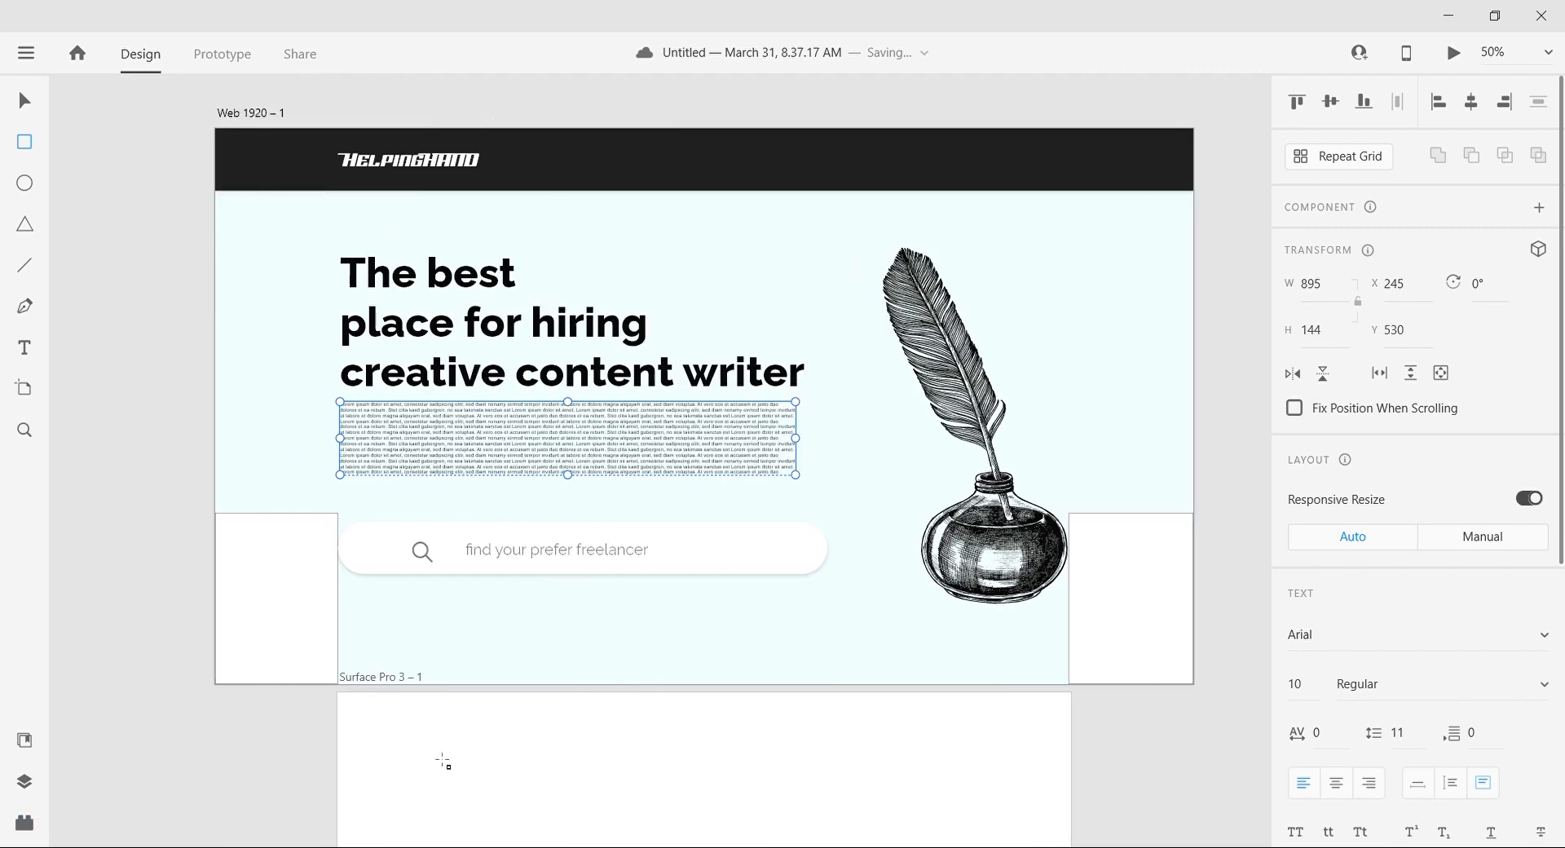
Step: Set the placeholder paragraph's font size to 20 and increase it by a few more points
{"action": "scroll", "coordinate": [443, 759], "scroll_direction": "left", "scroll_amount": 1}
{"action": "scroll", "coordinate": [1307, 657], "scroll_direction": "down", "scroll_amount": 1}
{"action": "left_click", "coordinate": [1308, 657]}
{"action": "type", "text": "18"}
{"action": "key", "text": "Return"}
{"action": "left_click", "coordinate": [1307, 658]}
{"action": "type", "text": "20"}
{"action": "key", "text": "Return"}
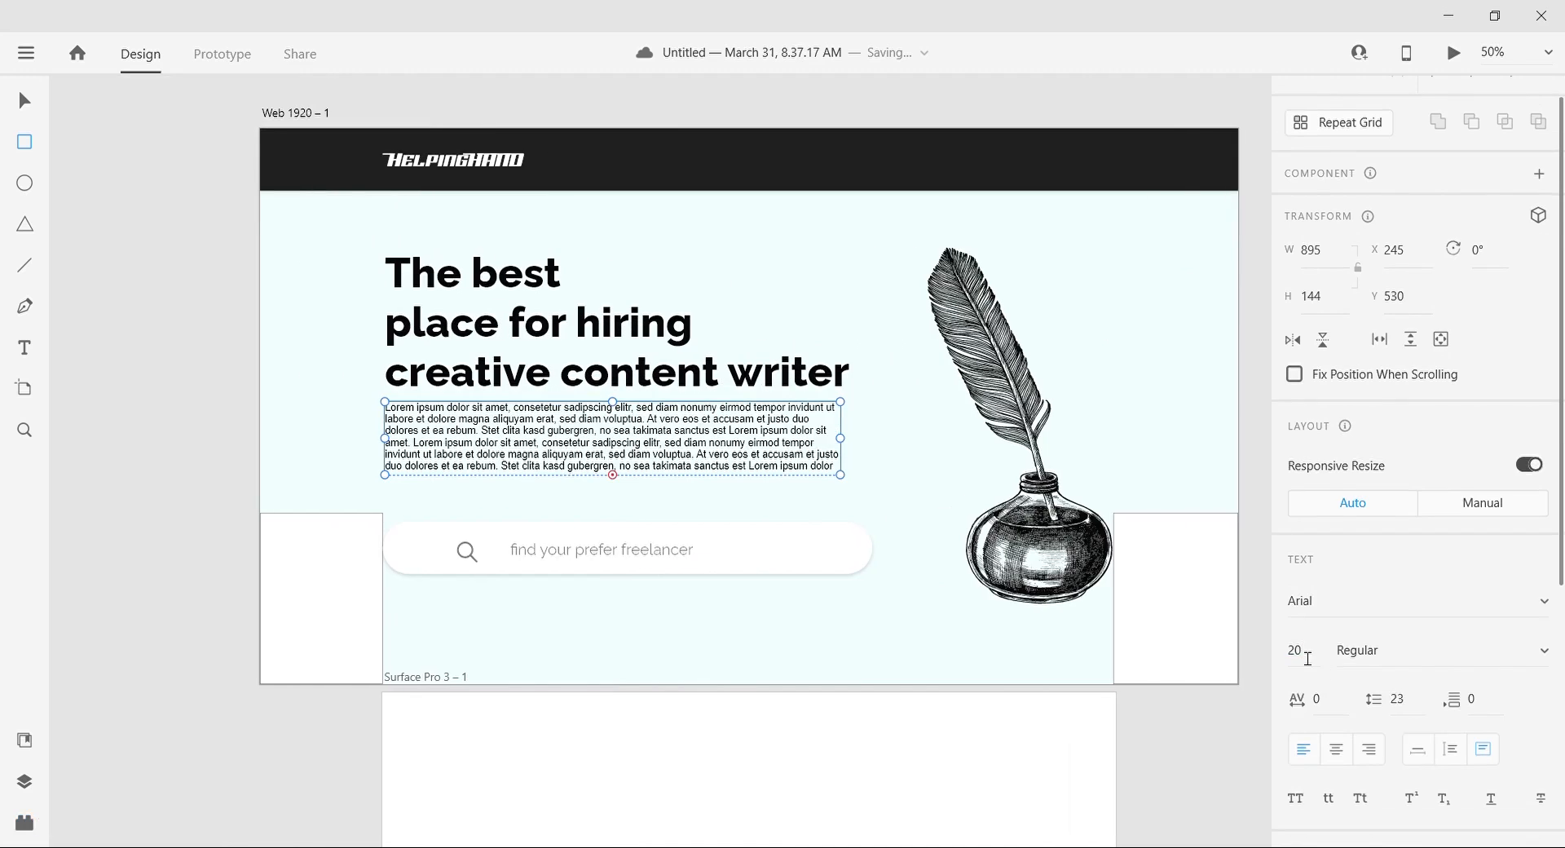
{"action": "scroll", "coordinate": [1433, 748], "scroll_direction": "down", "scroll_amount": 3}
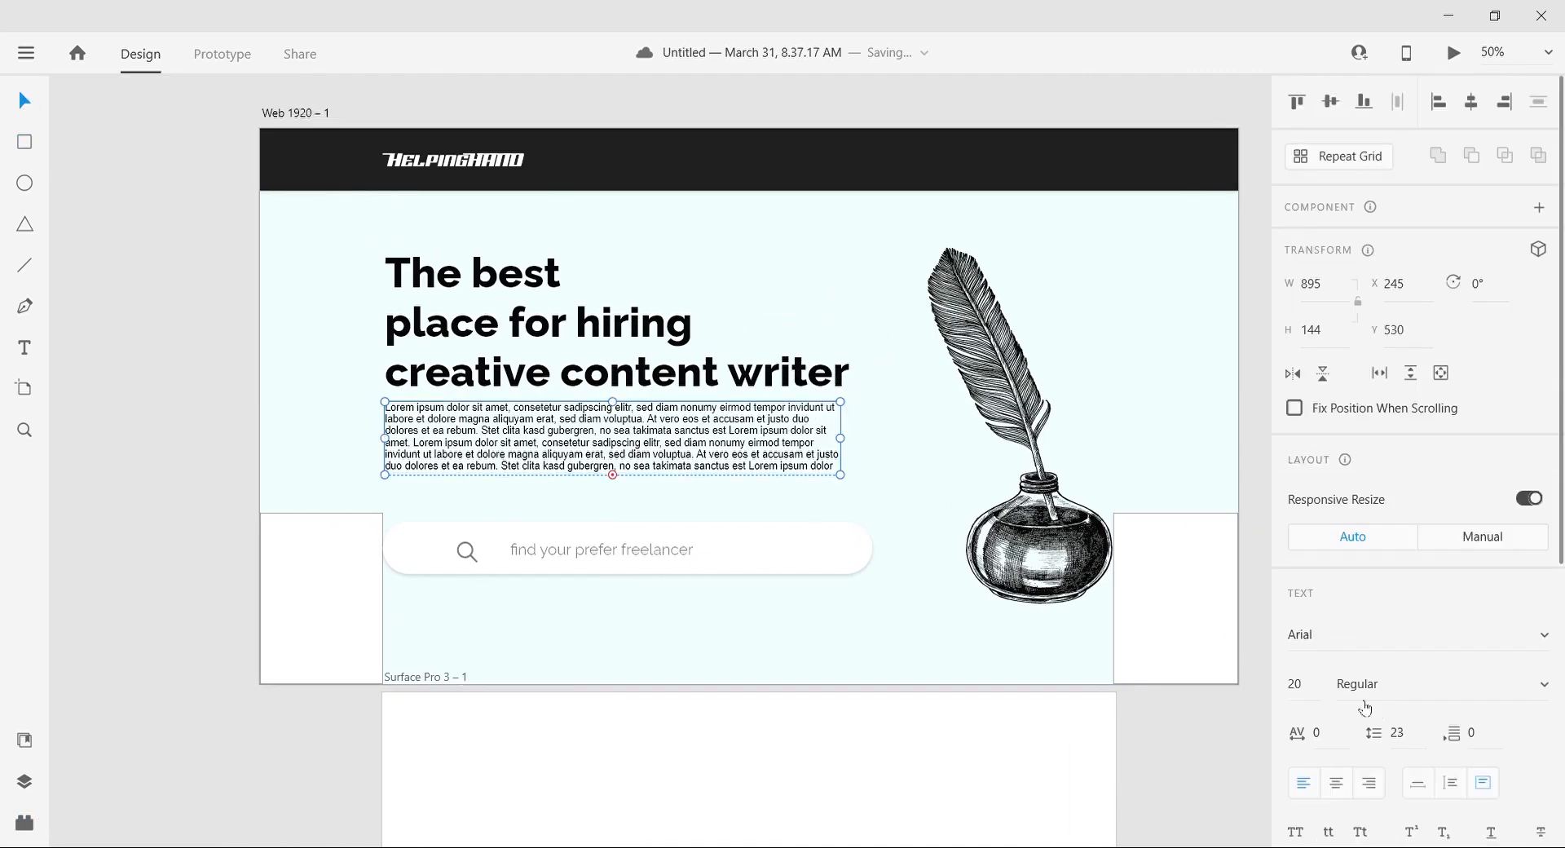
{"action": "key", "text": "Up"}
{"action": "key", "text": "Up"}
{"action": "key", "text": "Up"}
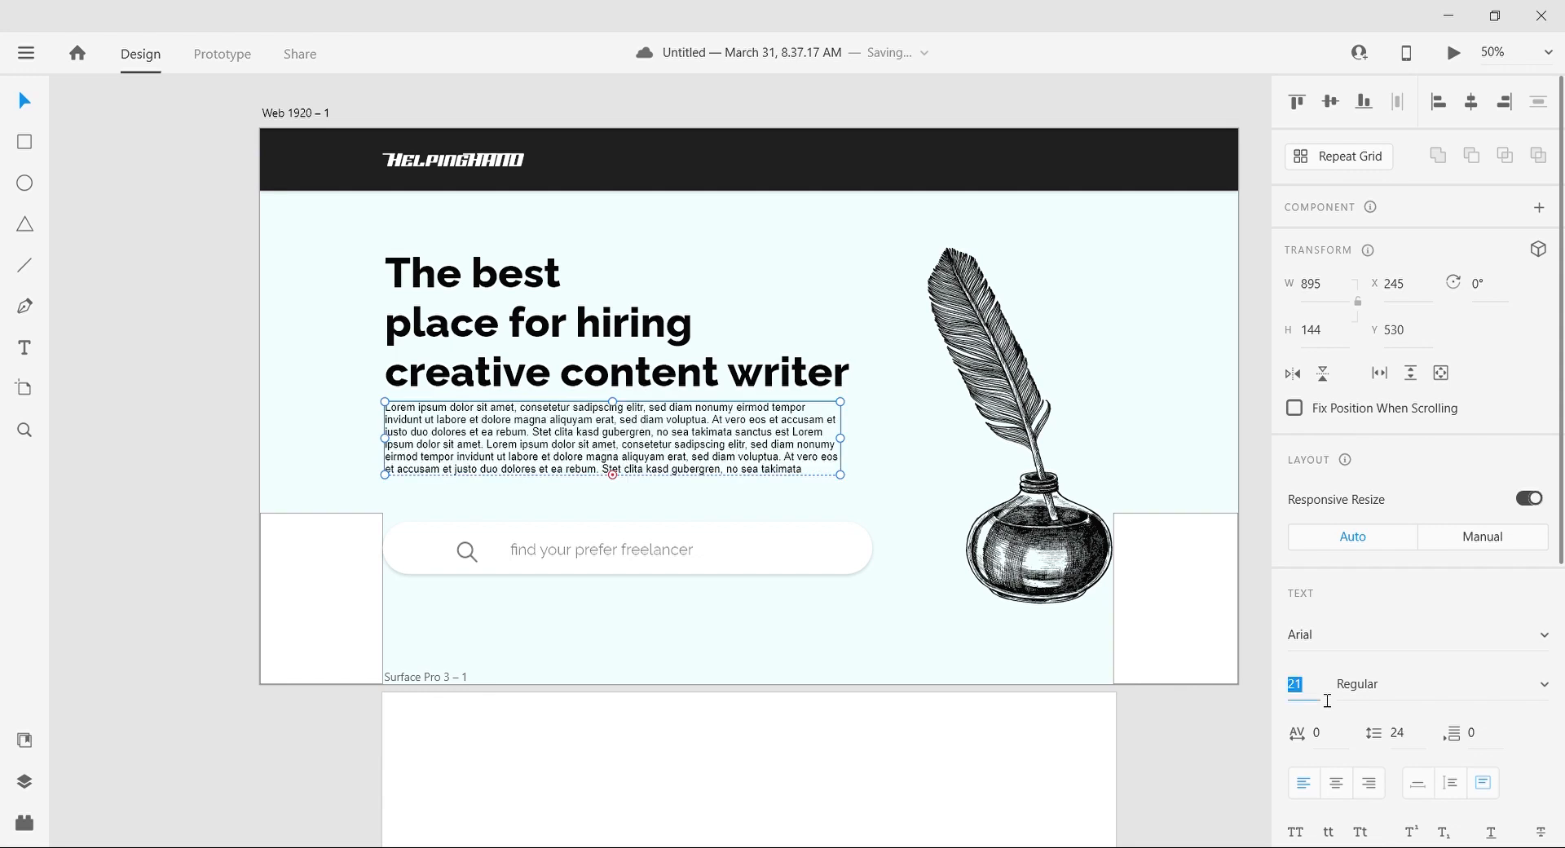
{"action": "left_click", "coordinate": [174, 446]}
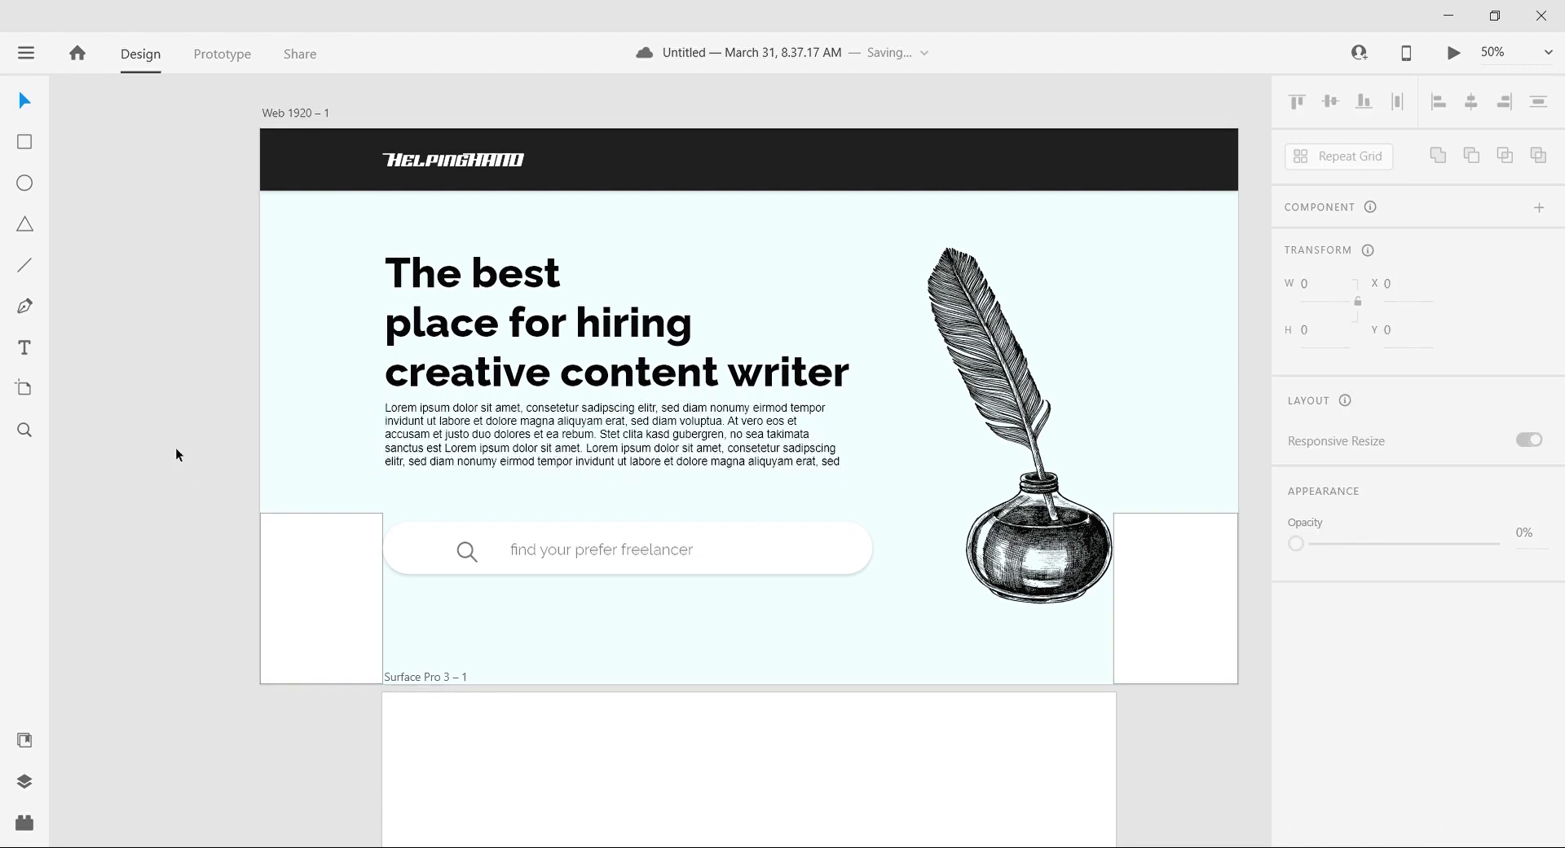
Step: Retype the header logo as "HelpingHAND" and set its font to Montserrat
{"action": "left_click", "coordinate": [439, 165]}
{"action": "double_click", "coordinate": [439, 165]}
{"action": "type", "text": "HE"}
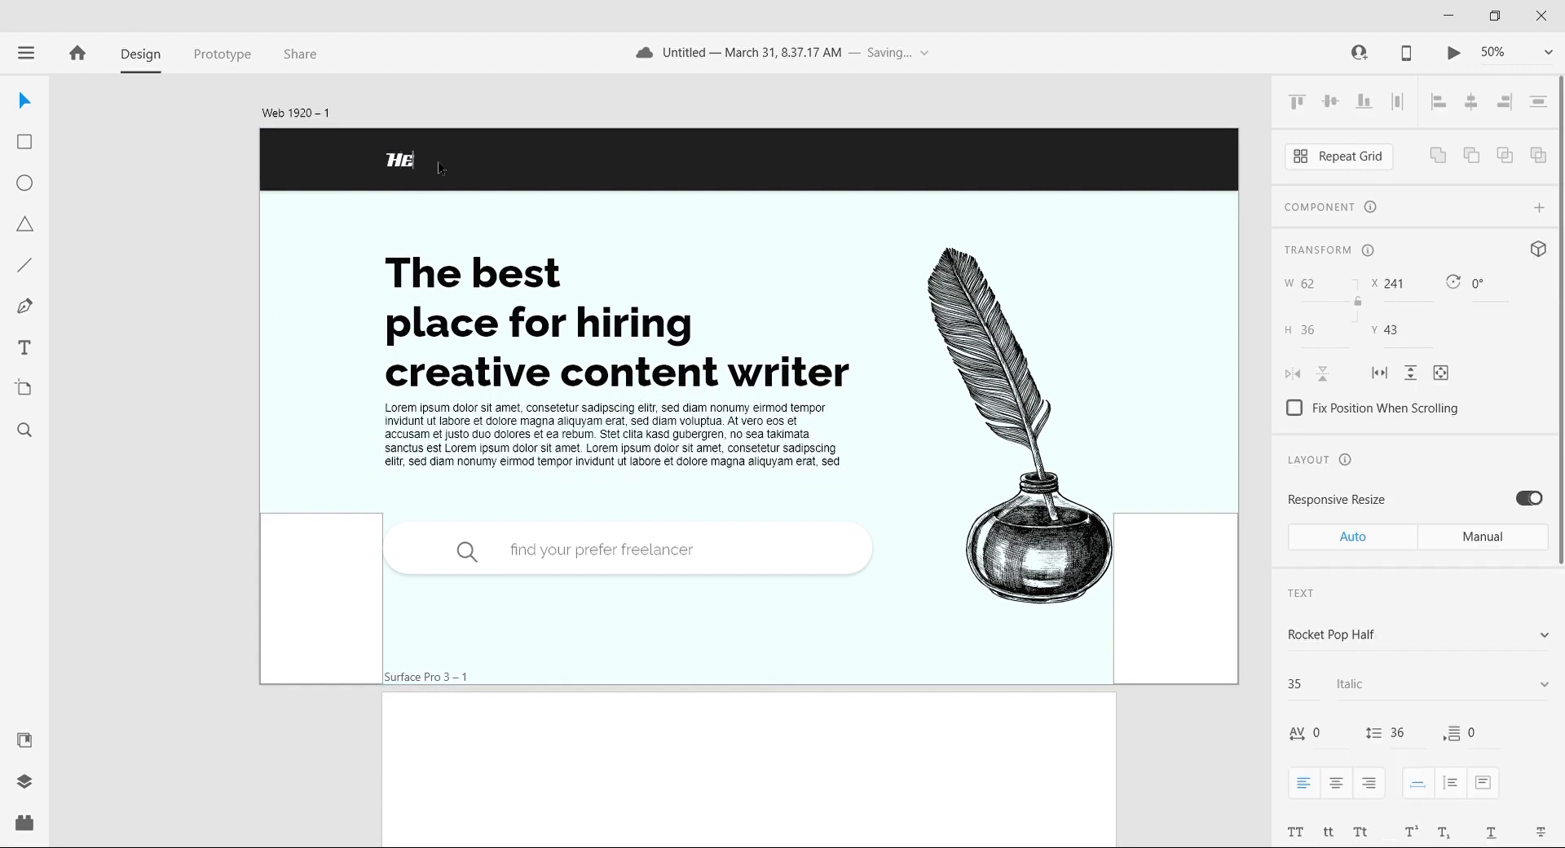
{"action": "left_click", "coordinate": [15, 104]}
{"action": "scroll", "coordinate": [1404, 566], "scroll_direction": "down", "scroll_amount": 1}
{"action": "left_click", "coordinate": [1443, 549]}
{"action": "type", "text": "Mo"}
{"action": "key", "text": "Return"}
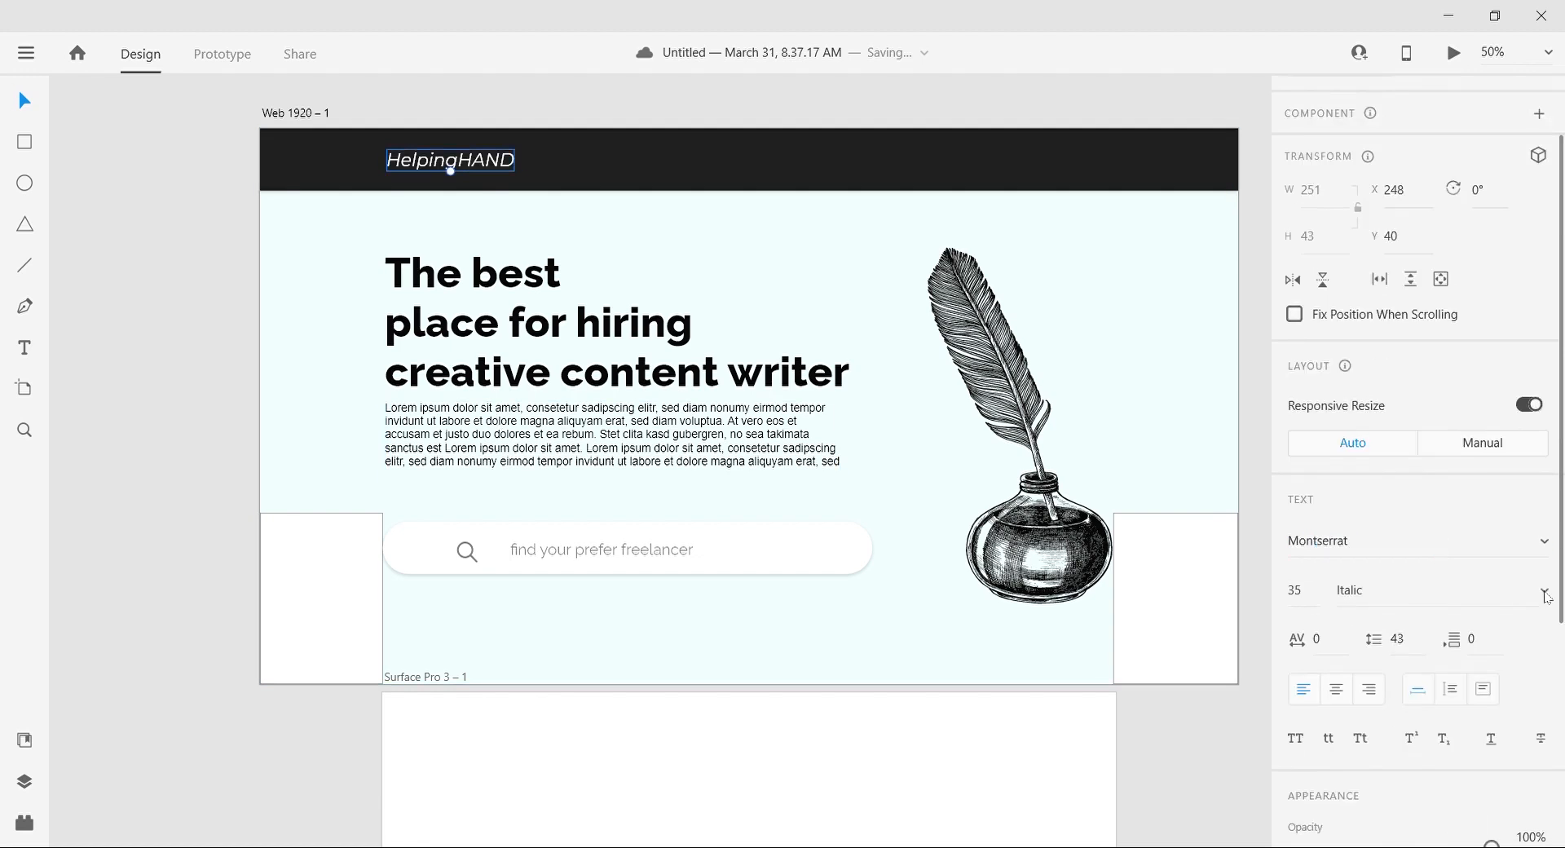
Step: Set the logo text's font style to ExtraBold Italic
{"action": "left_click", "coordinate": [1430, 472]}
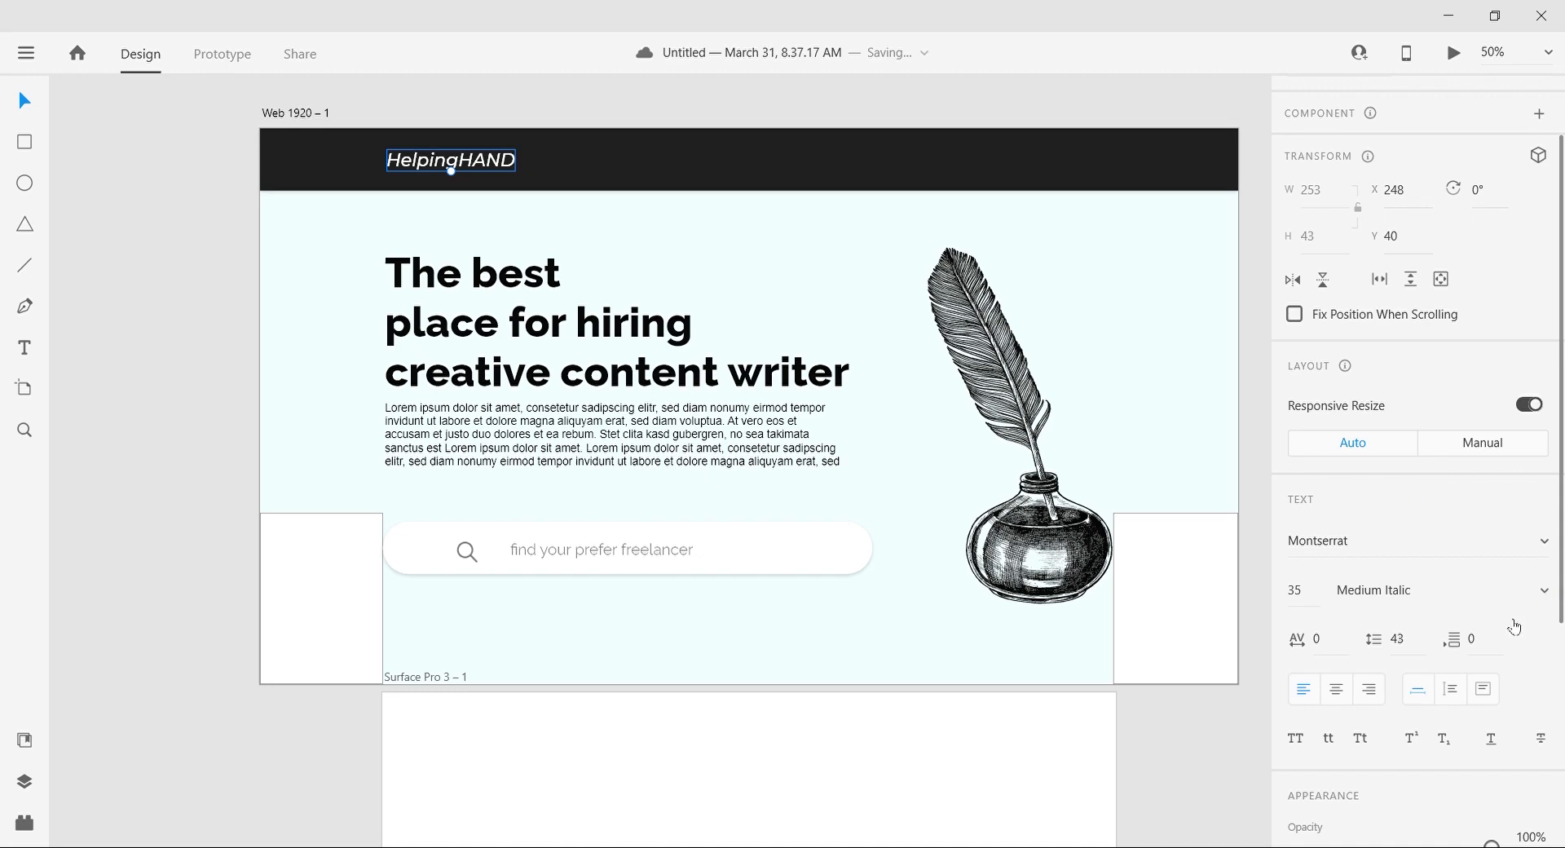
{"action": "left_click", "coordinate": [1552, 593]}
{"action": "left_click", "coordinate": [1413, 711]}
{"action": "left_click", "coordinate": [194, 414]}
{"action": "scroll", "coordinate": [194, 414], "scroll_direction": "right", "scroll_amount": 3}
{"action": "scroll", "coordinate": [194, 413], "scroll_direction": "left", "scroll_amount": 3}
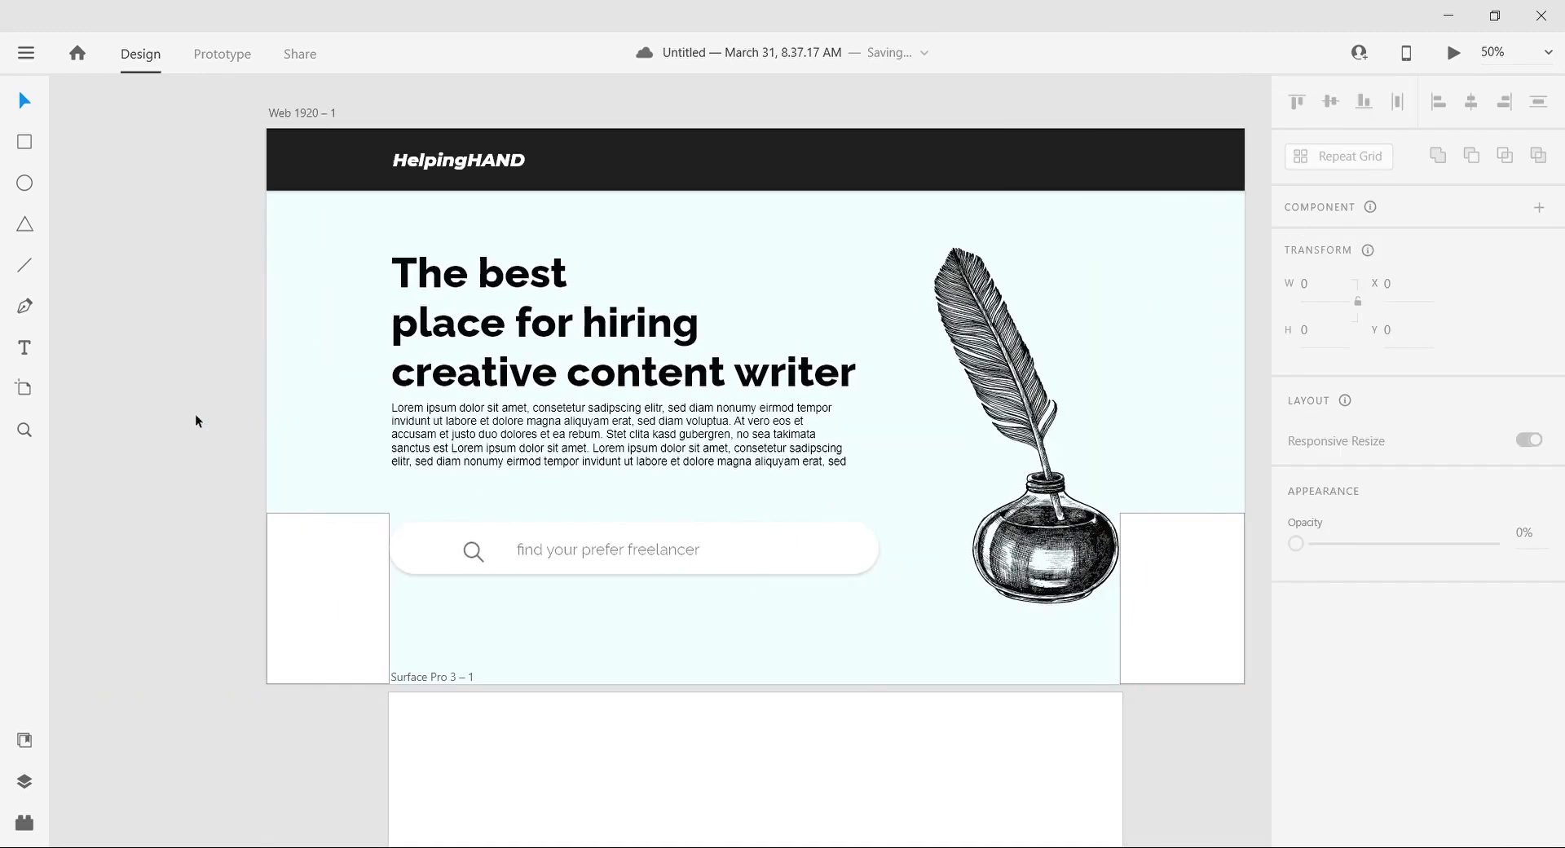
Step: Restyle the logo with "Helping" in regular weight and "HAND" in bold, both without italics
{"action": "double_click", "coordinate": [418, 163]}
{"action": "left_click_drag", "start_coordinate": [467, 160], "coordinate": [533, 166]}
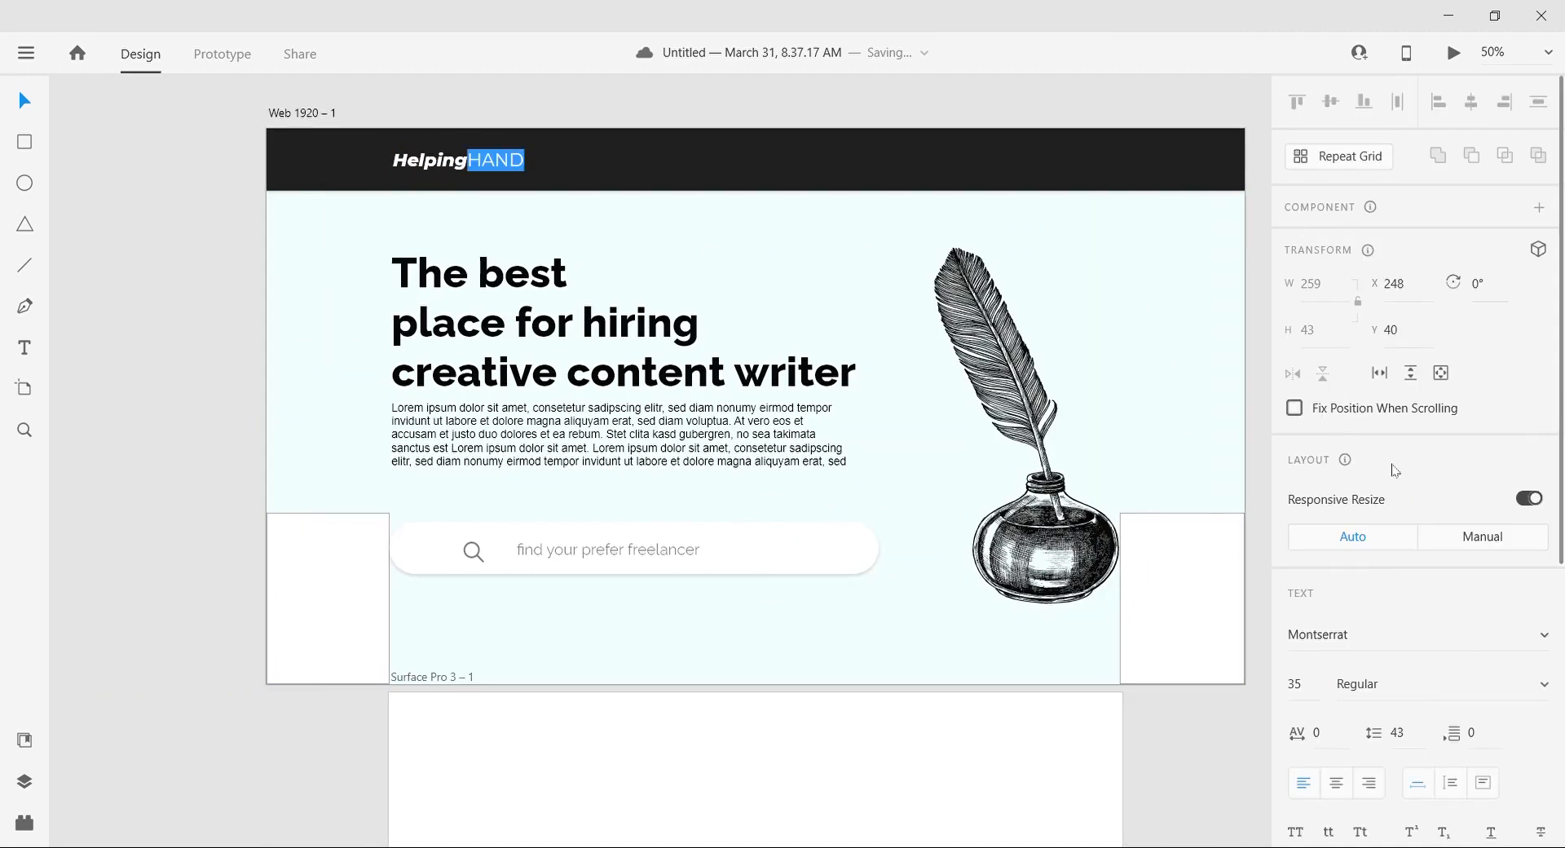
{"action": "scroll", "coordinate": [198, 316], "scroll_direction": "right", "scroll_amount": 3}
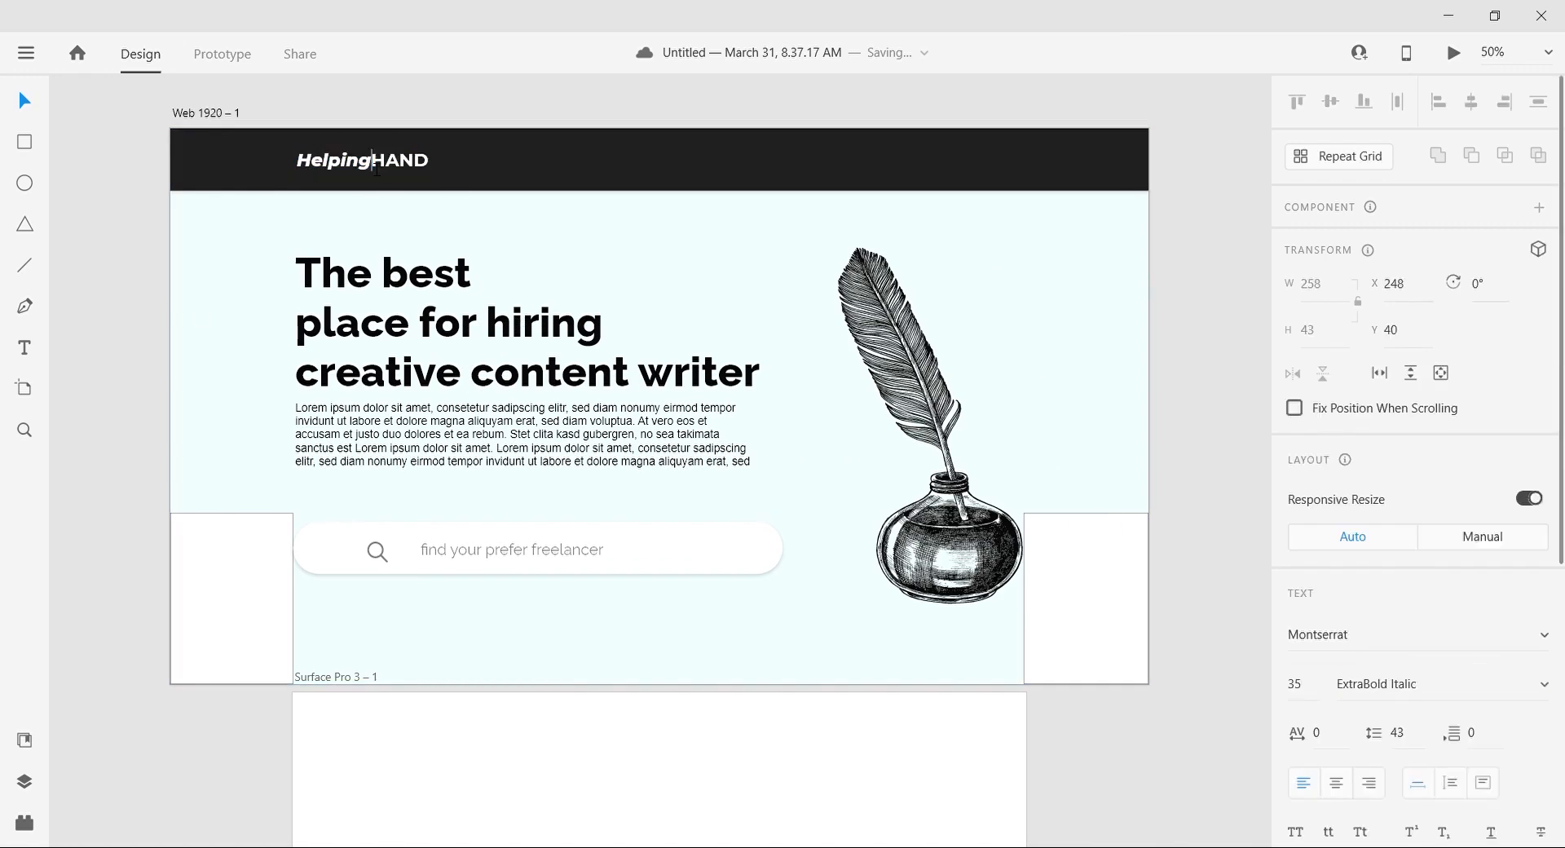
{"action": "key", "text": "ctrl+z"}
{"action": "key", "text": "ctrl+z"}
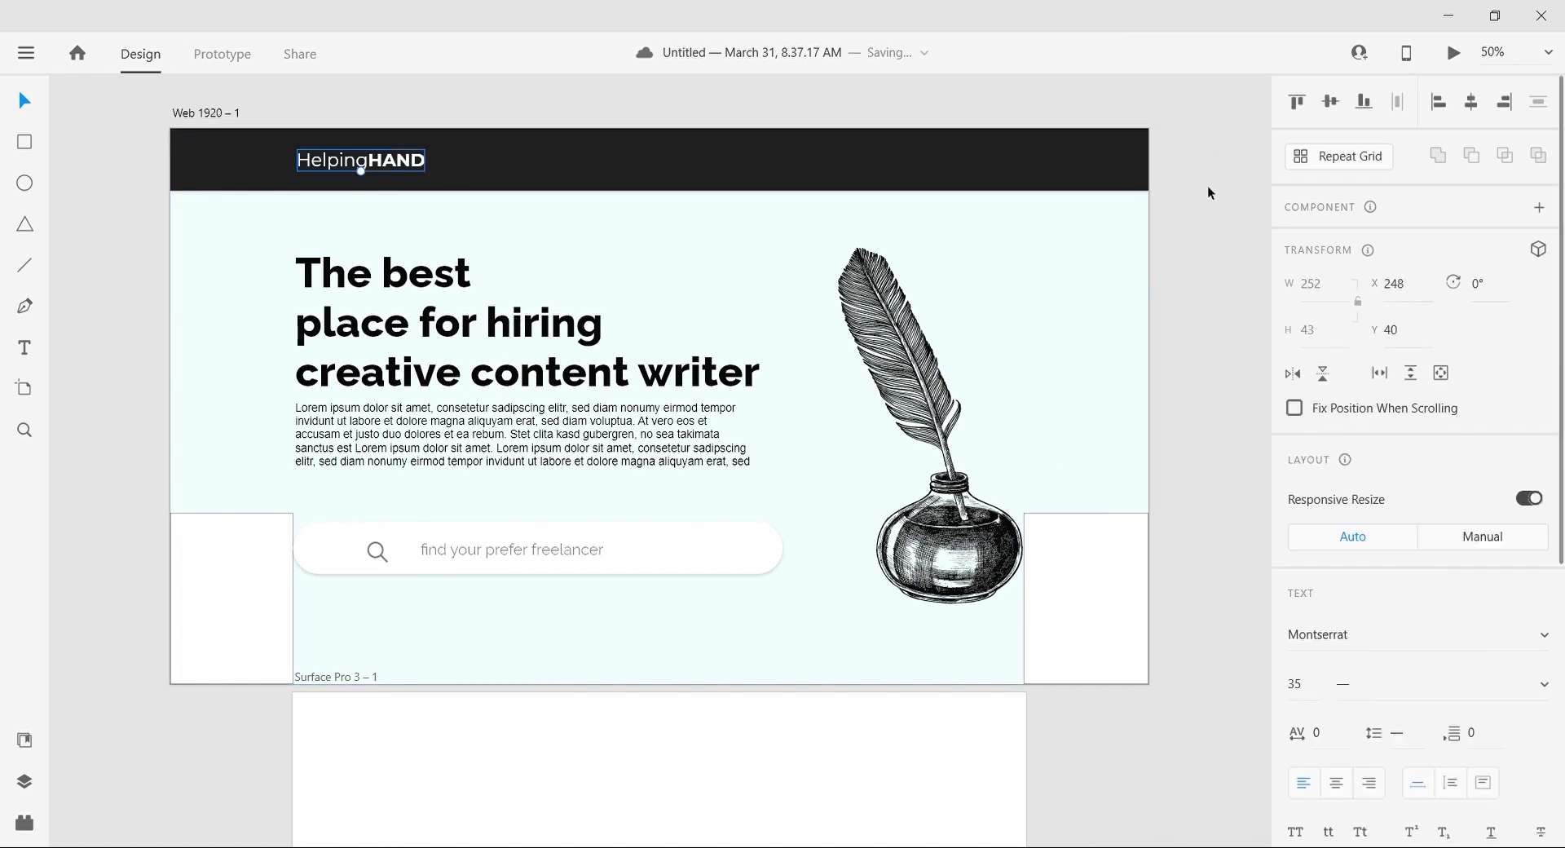
{"action": "left_click", "coordinate": [1209, 193]}
Step: Add the navigation labels "Blog", "About us", "Contact us" and "Sign in/up" across the header
{"action": "scroll", "coordinate": [184, 248], "scroll_direction": "up", "scroll_amount": 1}
{"action": "left_click", "coordinate": [31, 348]}
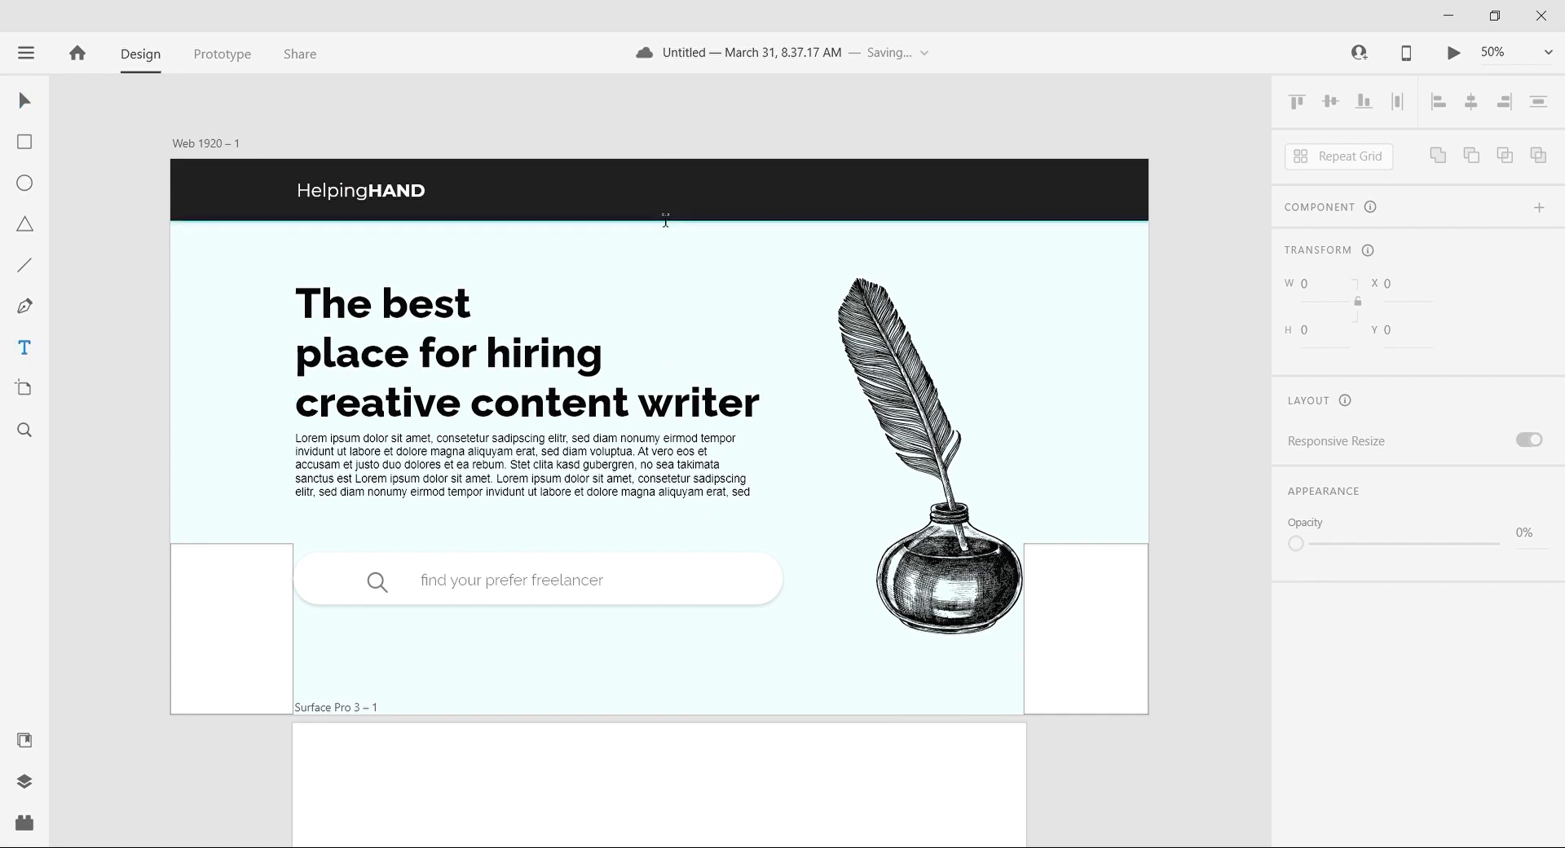
{"action": "left_click", "coordinate": [604, 190]}
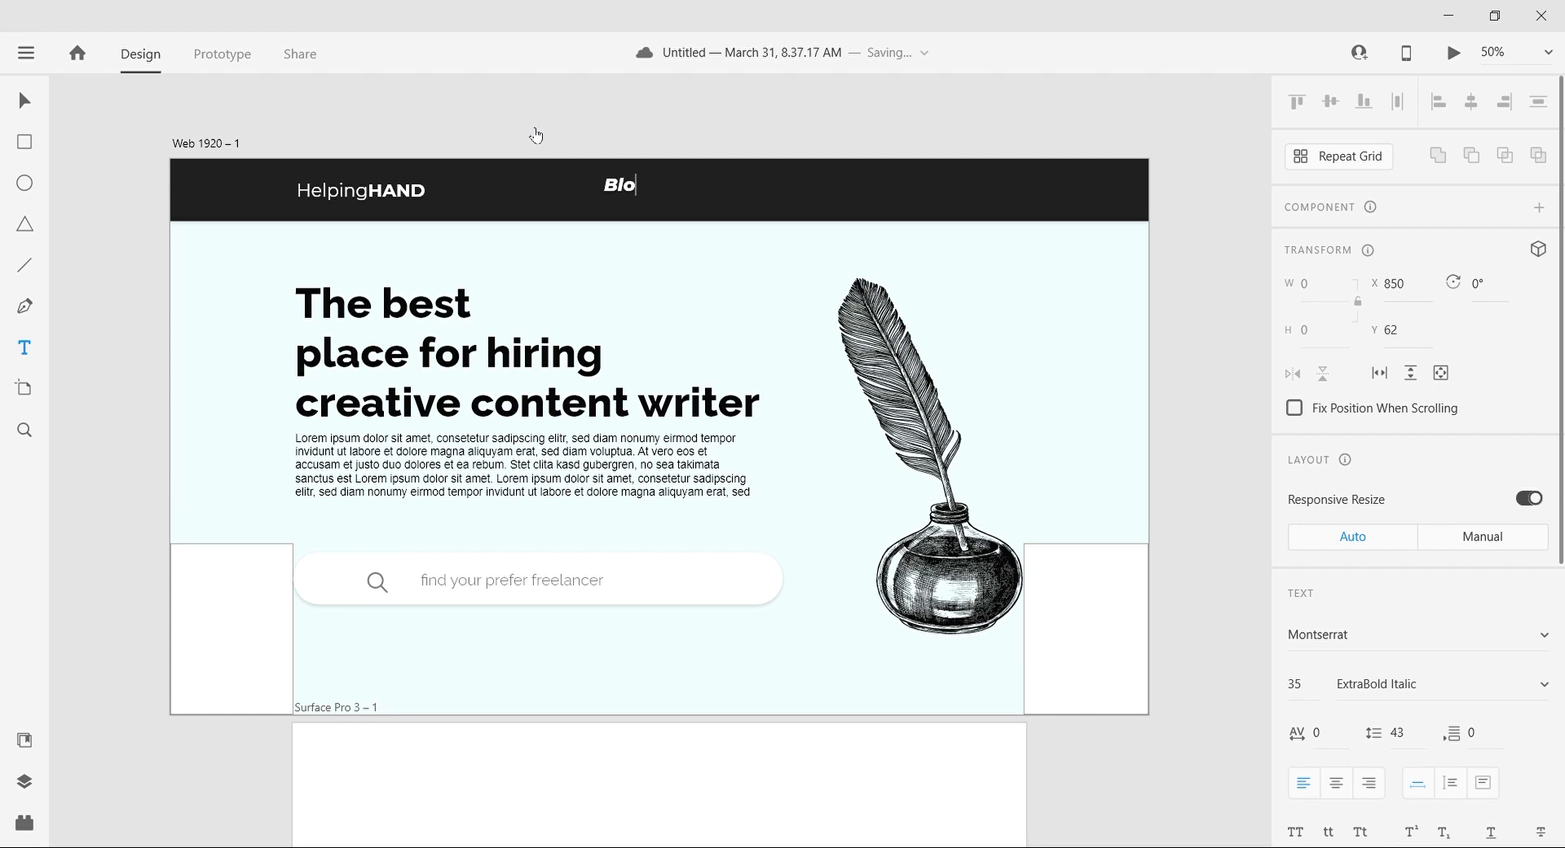
{"action": "type", "text": "us"}
{"action": "left_click", "coordinate": [850, 191]}
{"action": "type", "text": "Contact us"}
{"action": "left_click", "coordinate": [1013, 191]}
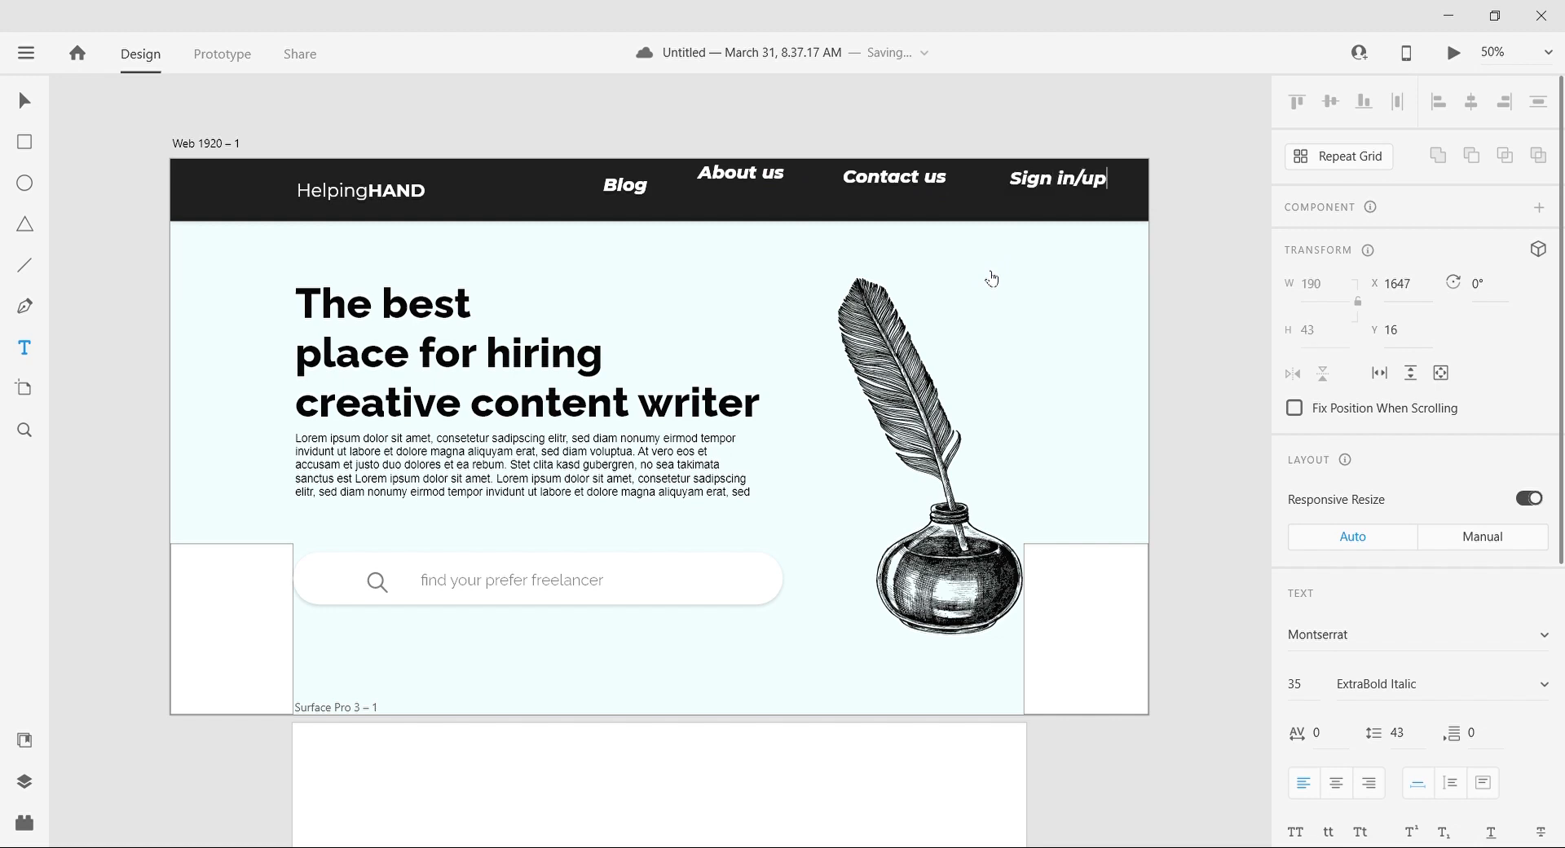
Step: Reword the last navigation label to "SignIn/SignUp" and set all four labels to the Regular style
{"action": "left_click", "coordinate": [24, 92]}
{"action": "left_click", "coordinate": [740, 174], "text": "shift"}
{"action": "left_click", "coordinate": [894, 178], "text": "shift"}
{"action": "left_click", "coordinate": [639, 188], "text": "shift"}
{"action": "left_click", "coordinate": [1539, 688]}
{"action": "left_click", "coordinate": [1378, 327]}
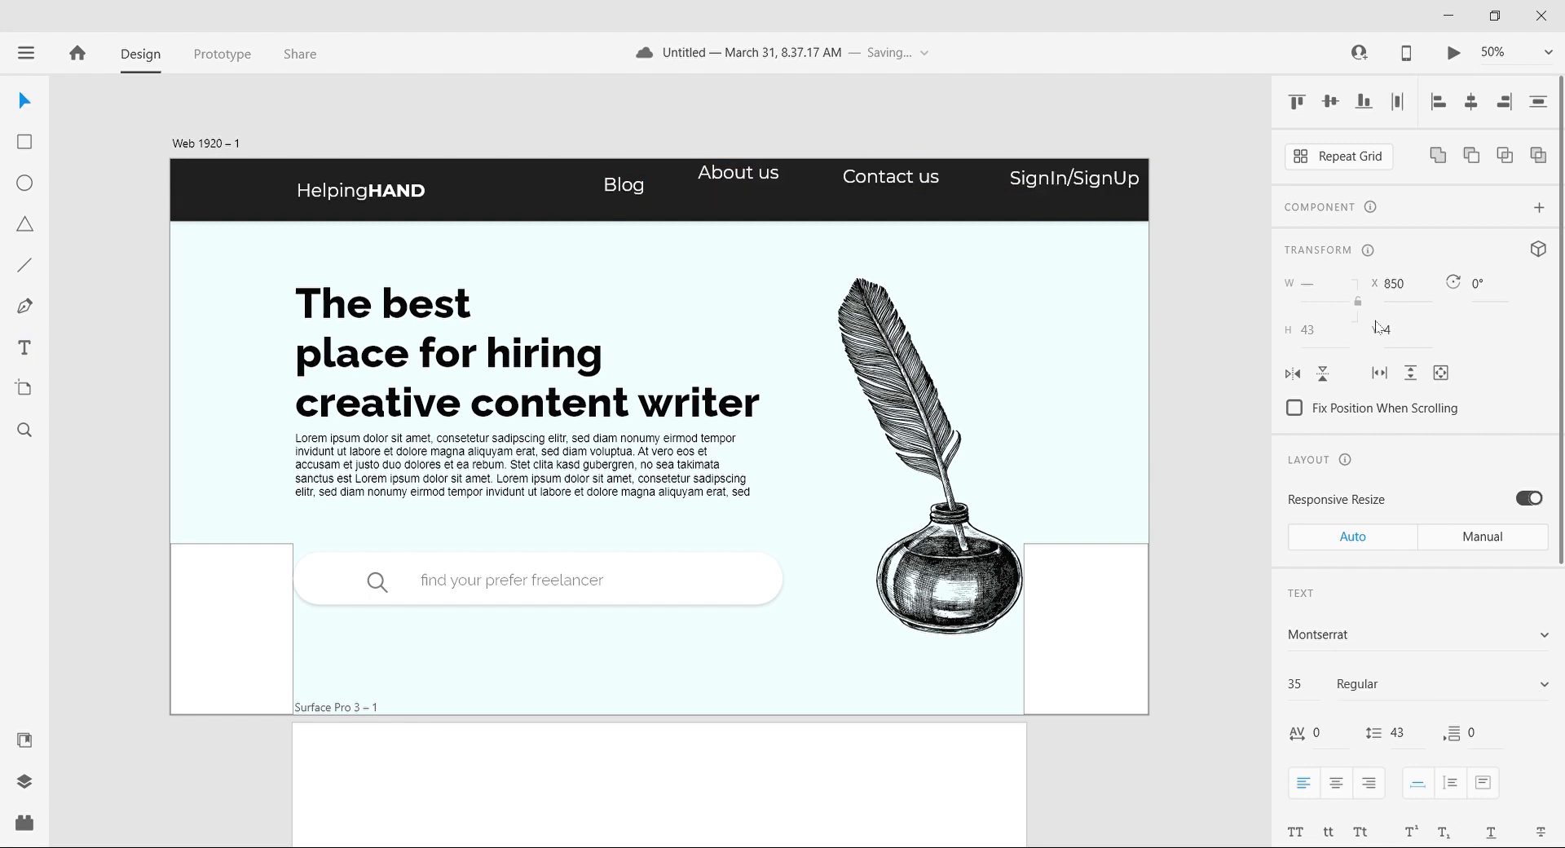
Step: Set the font size of the four navigation labels to 22
{"action": "left_click", "coordinate": [1296, 684]}
{"action": "type", "text": "22"}
{"action": "key", "text": "Return"}
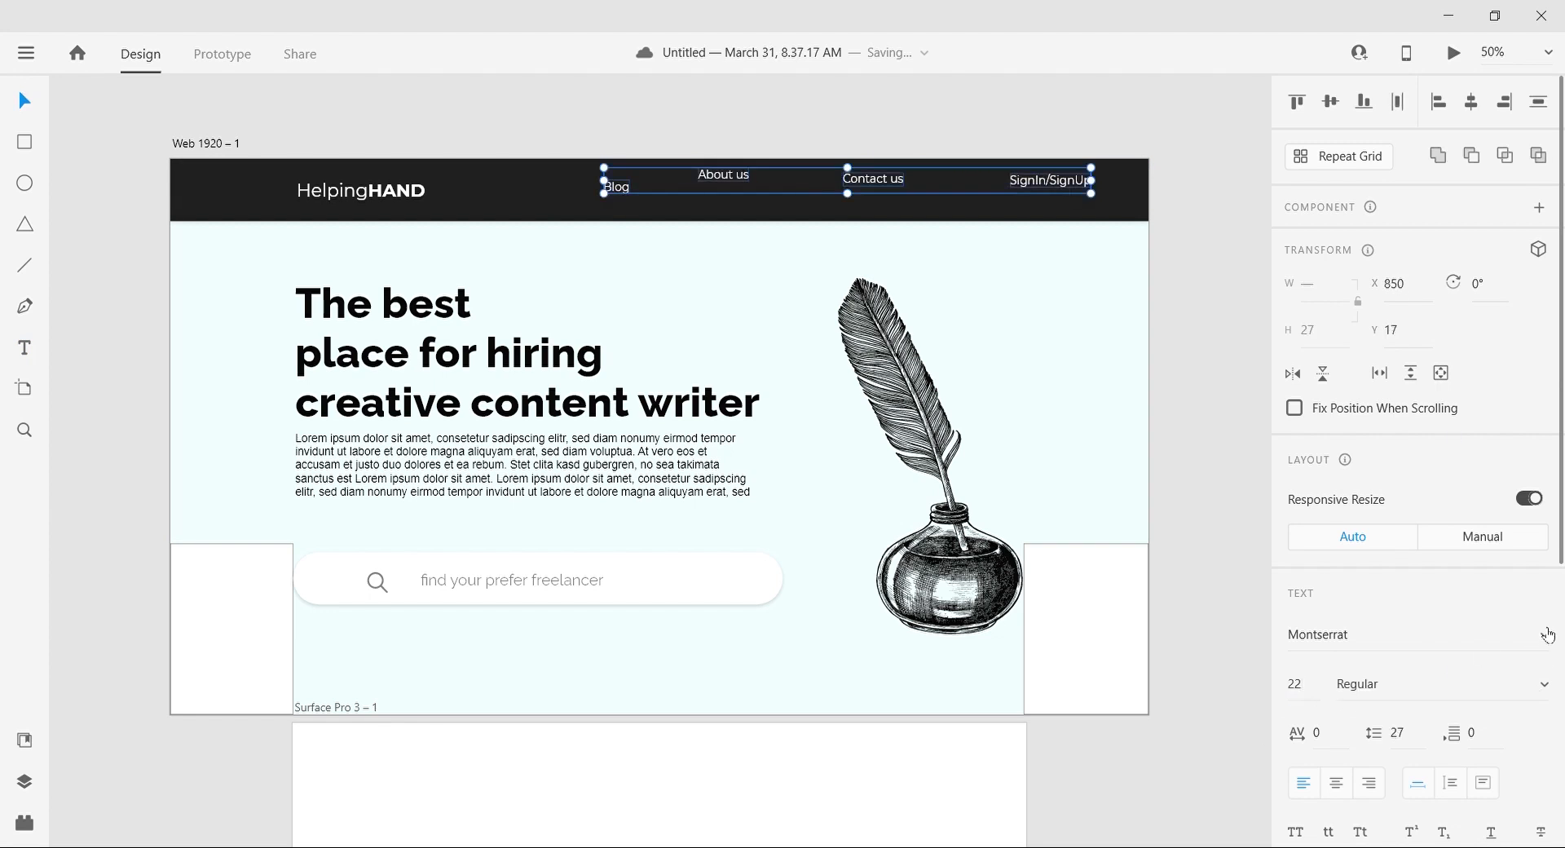
{"action": "left_click", "coordinate": [1237, 424]}
Step: Arrange Blog, About us, Contact us and SignIn/SignUp in one evenly spaced row in the header
{"action": "left_click_drag", "start_coordinate": [713, 175], "coordinate": [632, 193]}
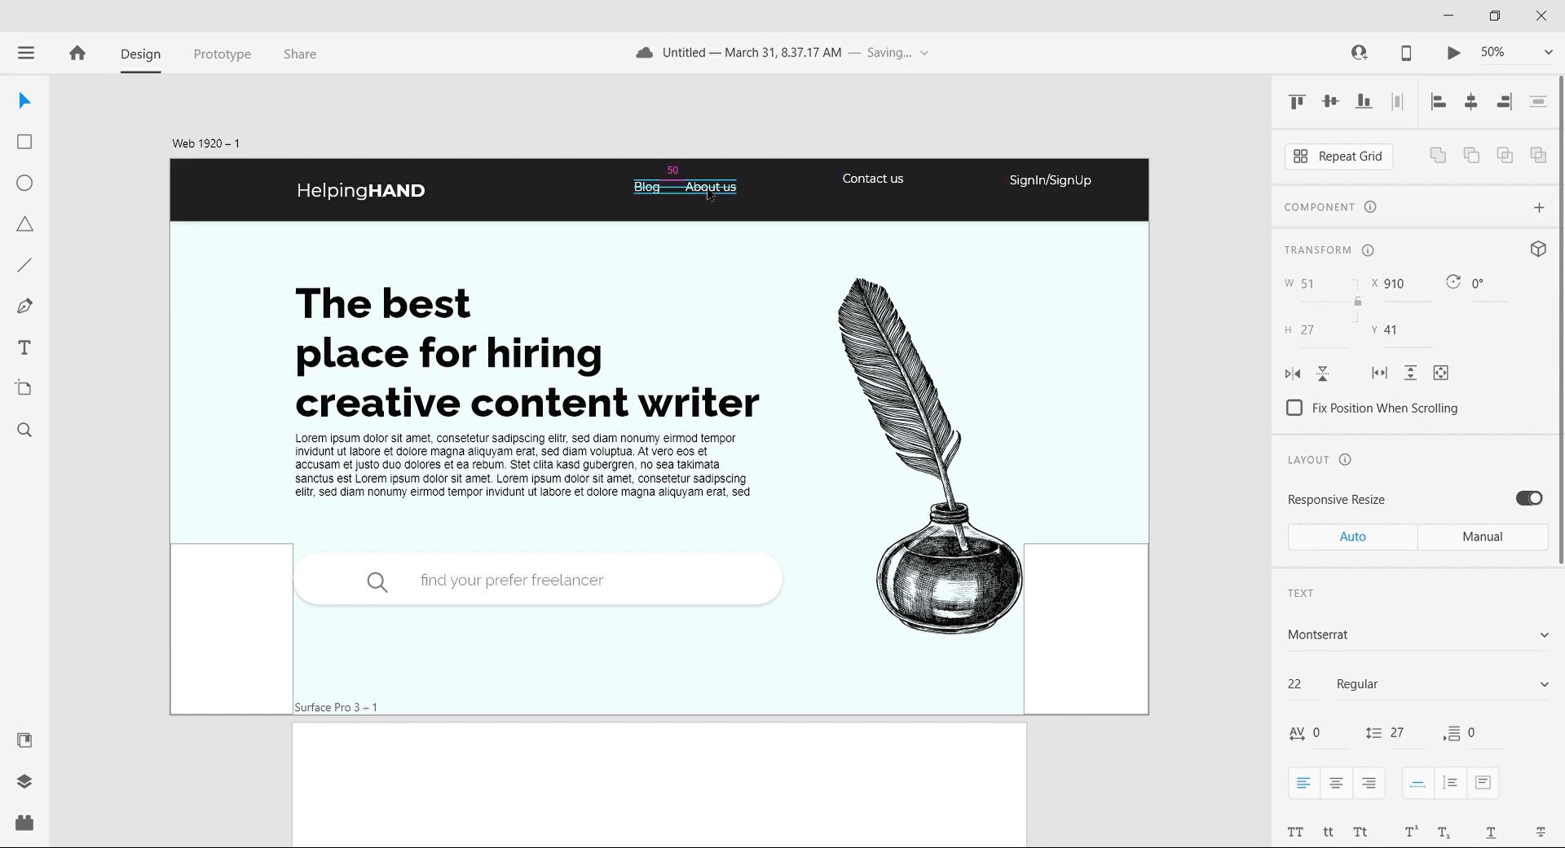
{"action": "left_click_drag", "start_coordinate": [721, 201], "coordinate": [722, 201]}
{"action": "left_click_drag", "start_coordinate": [869, 183], "coordinate": [838, 198]}
{"action": "mouse_move", "coordinate": [1038, 186]}
{"action": "left_mouse_down"}
{"action": "mouse_move", "coordinate": [945, 192]}
{"action": "mouse_move", "coordinate": [1025, 206]}
{"action": "left_mouse_up"}
Step: Draw a white pill-shaped rectangle about 195 × 52 and stack it behind the SignIn/SignUp label
{"action": "key", "text": "r"}
{"action": "scroll", "coordinate": [991, 188], "scroll_direction": "up", "scroll_amount": 2}
{"action": "left_click_drag", "start_coordinate": [900, 214], "coordinate": [994, 213]}
{"action": "key", "text": "ctrl+shift+bracketleft"}
{"action": "key", "text": "ctrl+bracketright"}
Step: Recolor the SignIn/SignUp text with the dark color sampled from the header bar
{"action": "left_click", "coordinate": [901, 202]}
{"action": "scroll", "coordinate": [1353, 682], "scroll_direction": "down", "scroll_amount": 5}
{"action": "left_click", "coordinate": [1537, 613]}
{"action": "left_click", "coordinate": [1137, 181]}
{"action": "left_click", "coordinate": [1169, 137]}
Step: Center the SignIn/SignUp text inside its white button and set its font size to 19
{"action": "left_click_drag", "start_coordinate": [889, 211], "coordinate": [922, 211]}
{"action": "left_click", "coordinate": [979, 195]}
{"action": "left_click", "coordinate": [965, 130]}
{"action": "left_click", "coordinate": [937, 205]}
{"action": "key", "text": "BackSpace"}
{"action": "key", "text": "BackSpace"}
{"action": "type", "text": "19"}
{"action": "key", "text": "Return"}
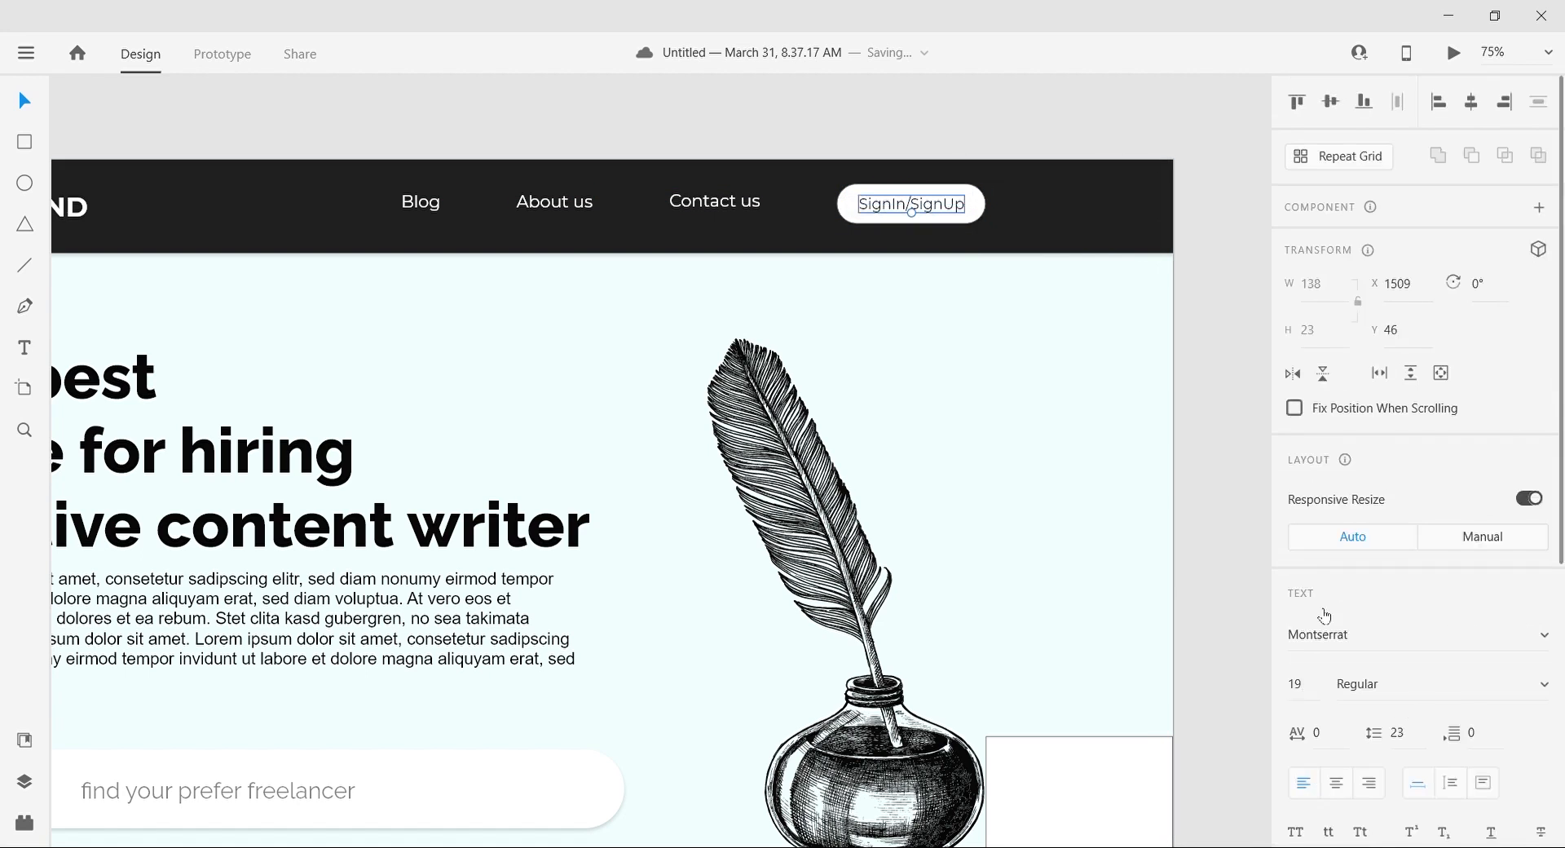
Step: Give the SignIn/SignUp text a heavier Montserrat weight and recenter it in the button
{"action": "left_click", "coordinate": [1426, 432]}
{"action": "left_click", "coordinate": [1443, 508]}
{"action": "double_click", "coordinate": [926, 209]}
{"action": "left_click", "coordinate": [1000, 135]}
{"action": "left_click_drag", "start_coordinate": [923, 207], "coordinate": [918, 206]}
{"action": "left_click", "coordinate": [1010, 121]}
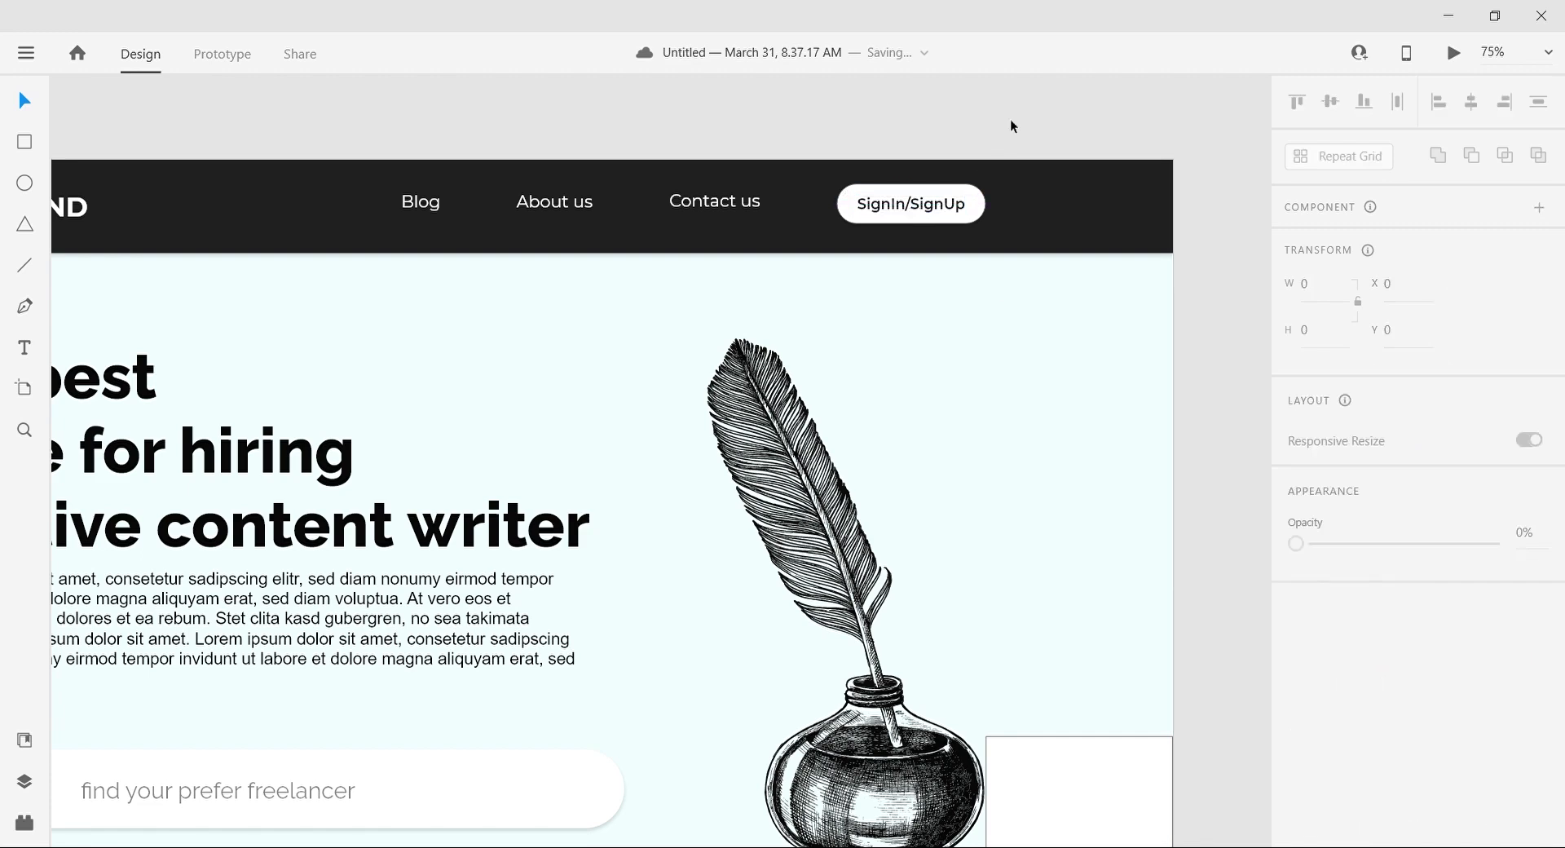
Step: Add a shadow with X 0, Y 3 and blur 6 to the SignIn/SignUp button shape
{"action": "left_click", "coordinate": [975, 202]}
{"action": "scroll", "coordinate": [1341, 597], "scroll_direction": "down", "scroll_amount": 5}
{"action": "left_click", "coordinate": [1296, 521]}
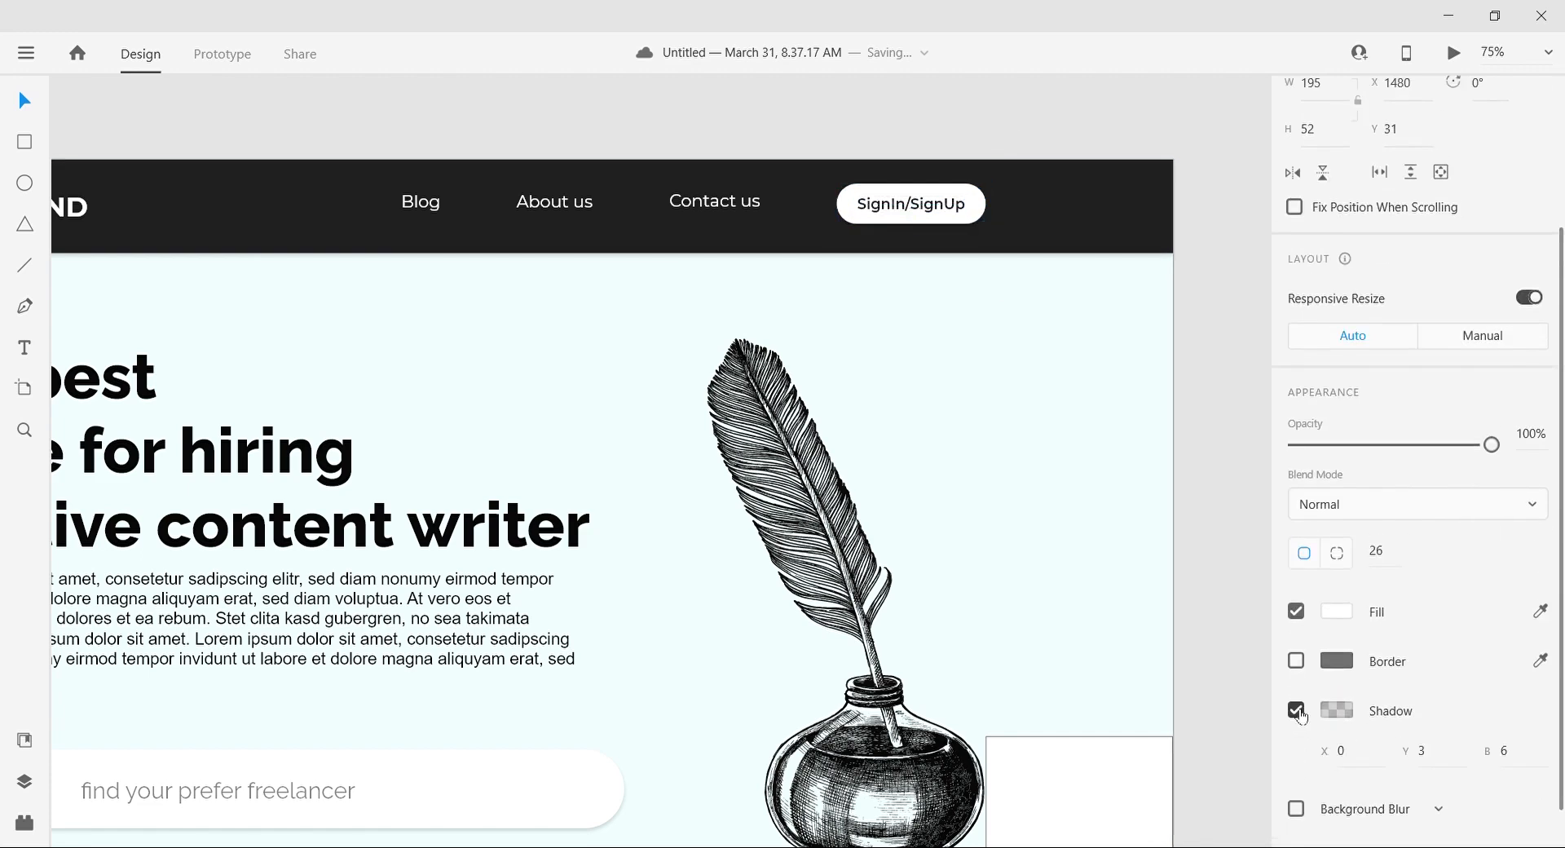
{"action": "left_click", "coordinate": [1237, 351]}
{"action": "key", "text": "ctrl+0"}
{"action": "scroll", "coordinate": [1237, 352], "scroll_direction": "left", "scroll_amount": 1}
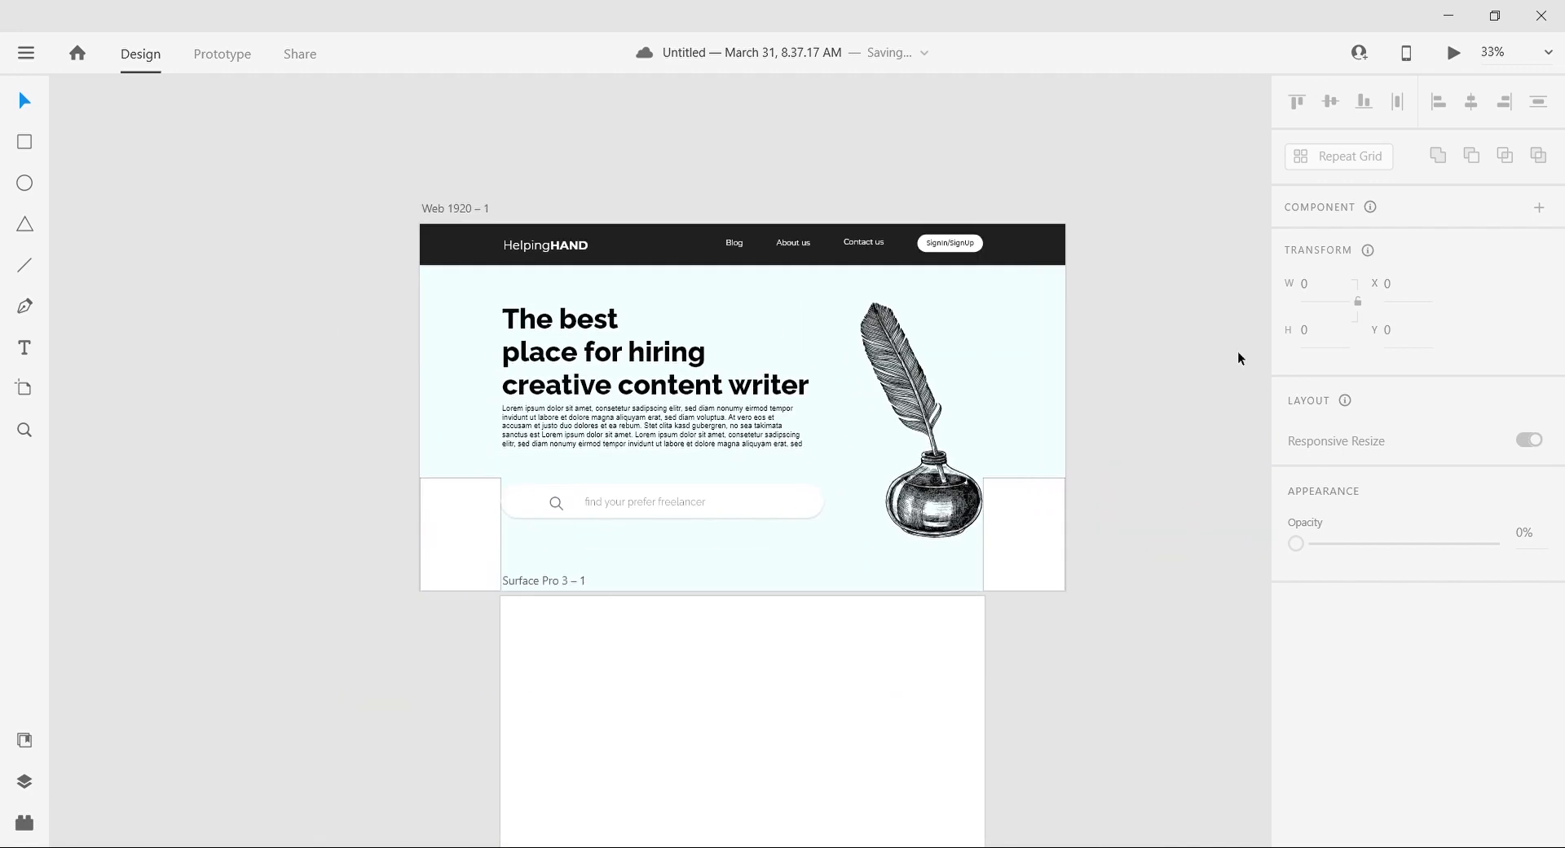
Step: Move the two white rectangles off either side of the web page and the Surface Pro 3 artboard away from beneath it
{"action": "key", "text": "ctrl+equal"}
{"action": "scroll", "coordinate": [1238, 352], "scroll_direction": "right", "scroll_amount": 3}
{"action": "scroll", "coordinate": [1237, 352], "scroll_direction": "up", "scroll_amount": 1}
{"action": "scroll", "coordinate": [1237, 352], "scroll_direction": "down", "scroll_amount": 1}
{"action": "key", "text": "ctrl+minus"}
{"action": "scroll", "coordinate": [1223, 473], "scroll_direction": "down", "scroll_amount": 1}
{"action": "left_click_drag", "start_coordinate": [927, 467], "coordinate": [1077, 479]}
{"action": "left_click_drag", "start_coordinate": [368, 466], "coordinate": [231, 450]}
{"action": "left_click_drag", "start_coordinate": [483, 643], "coordinate": [1115, 679]}
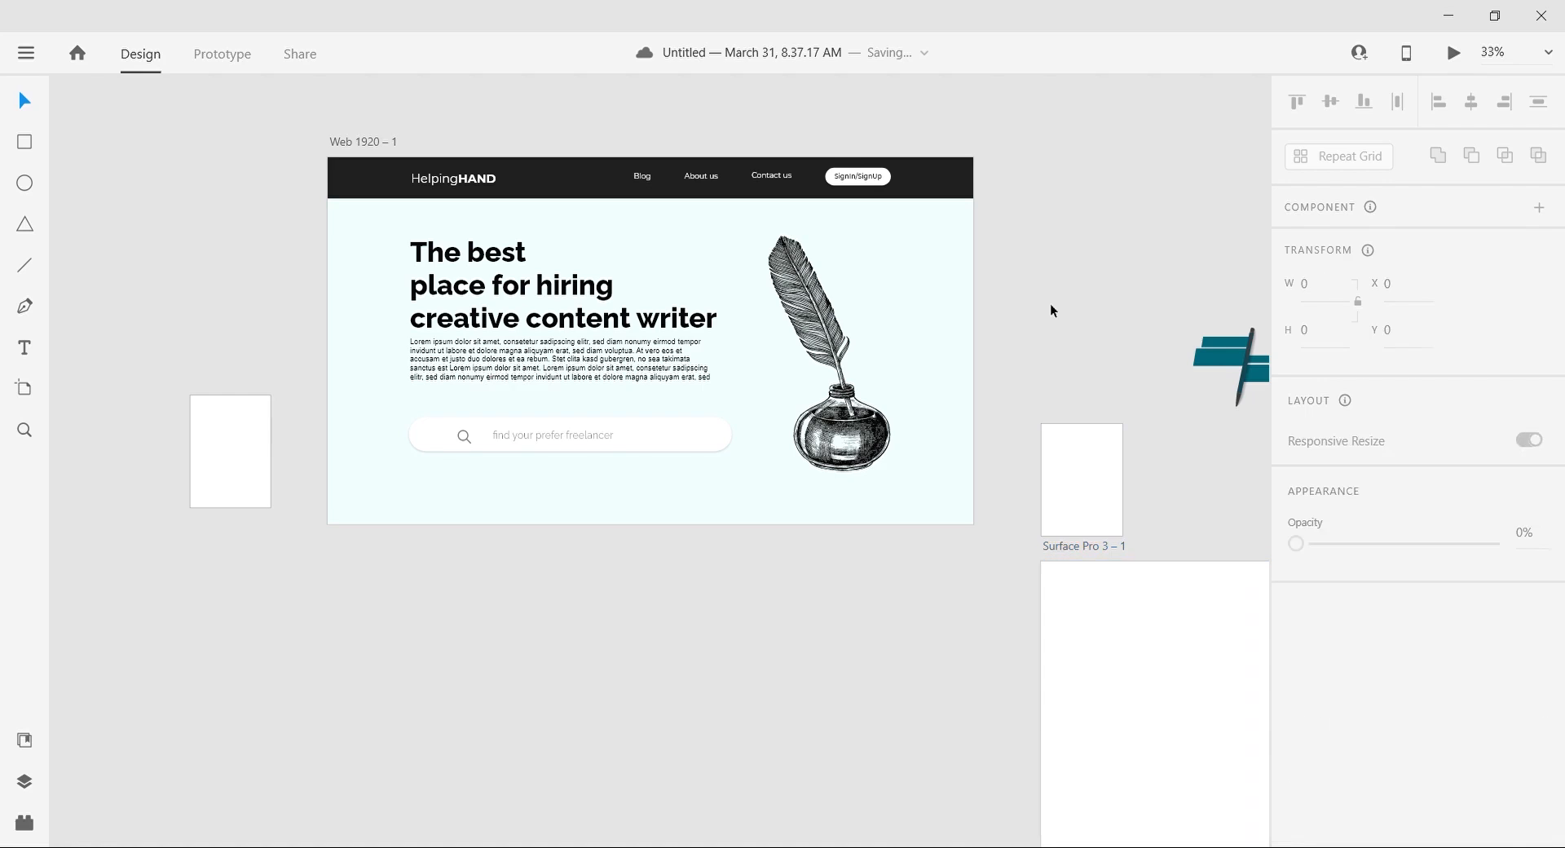
{"action": "scroll", "coordinate": [1049, 303], "scroll_direction": "down", "scroll_amount": 1}
{"action": "scroll", "coordinate": [610, 449], "scroll_direction": "right", "scroll_amount": 1}
{"action": "left_click", "coordinate": [599, 441]}
{"action": "left_click_drag", "start_coordinate": [1019, 410], "coordinate": [1019, 242]}
{"action": "left_click", "coordinate": [25, 822]}
{"action": "left_click", "coordinate": [24, 823]}
Step: Add a second Web 1920 artboard and place it directly below the first one
{"action": "left_click", "coordinate": [24, 388]}
{"action": "scroll", "coordinate": [1400, 502], "scroll_direction": "down", "scroll_amount": 6}
{"action": "left_click", "coordinate": [1386, 527]}
{"action": "left_click", "coordinate": [35, 108]}
{"action": "left_click_drag", "start_coordinate": [373, 265], "coordinate": [511, 458]}
{"action": "left_click", "coordinate": [339, 559]}
{"action": "scroll", "coordinate": [339, 559], "scroll_direction": "right", "scroll_amount": 5}
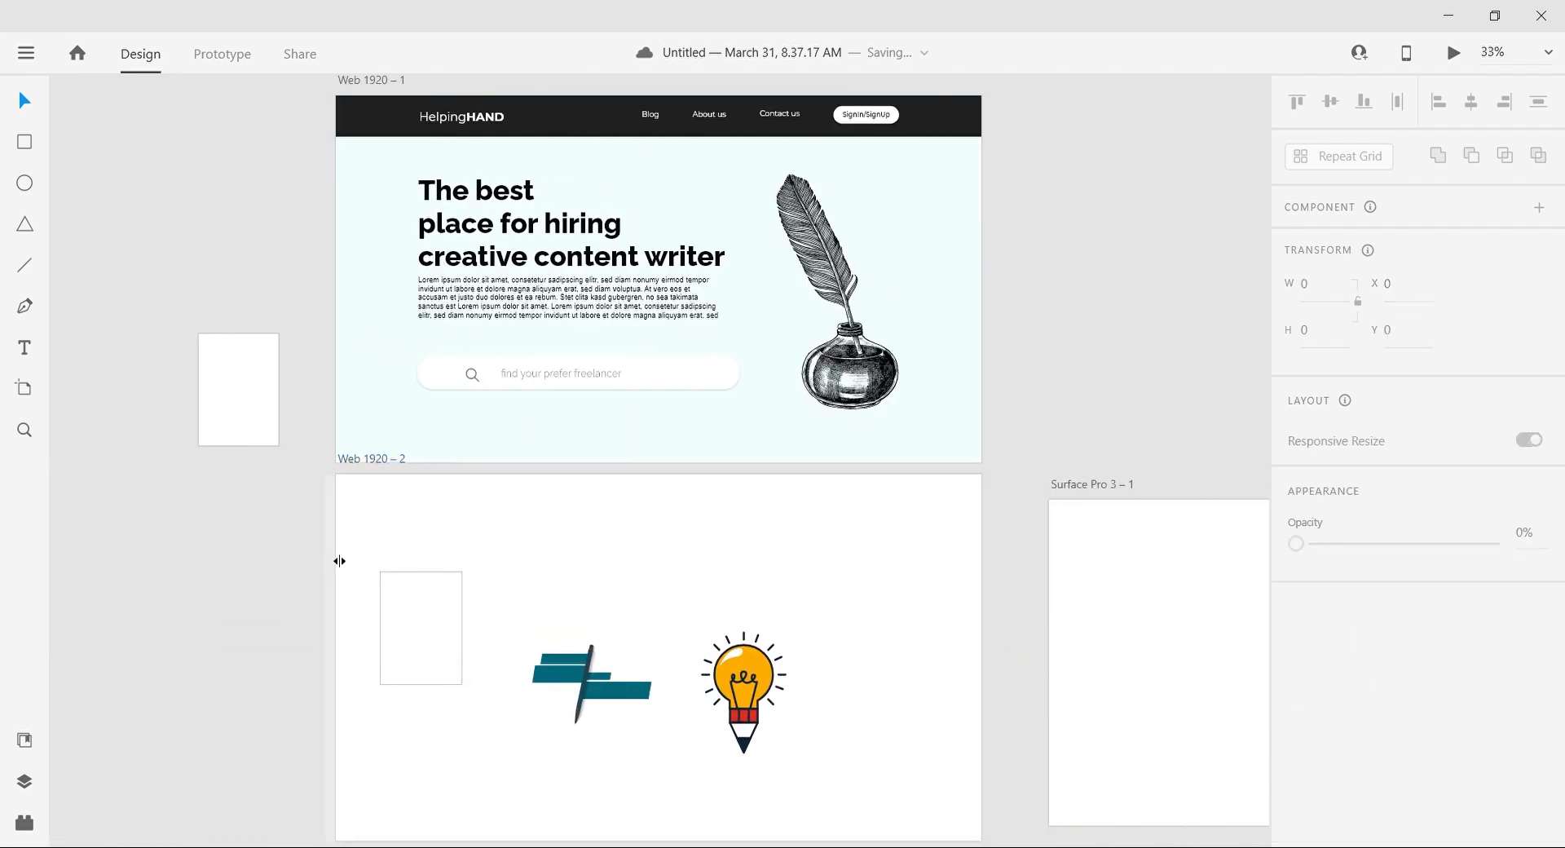
{"action": "scroll", "coordinate": [1084, 317], "scroll_direction": "up", "scroll_amount": 1}
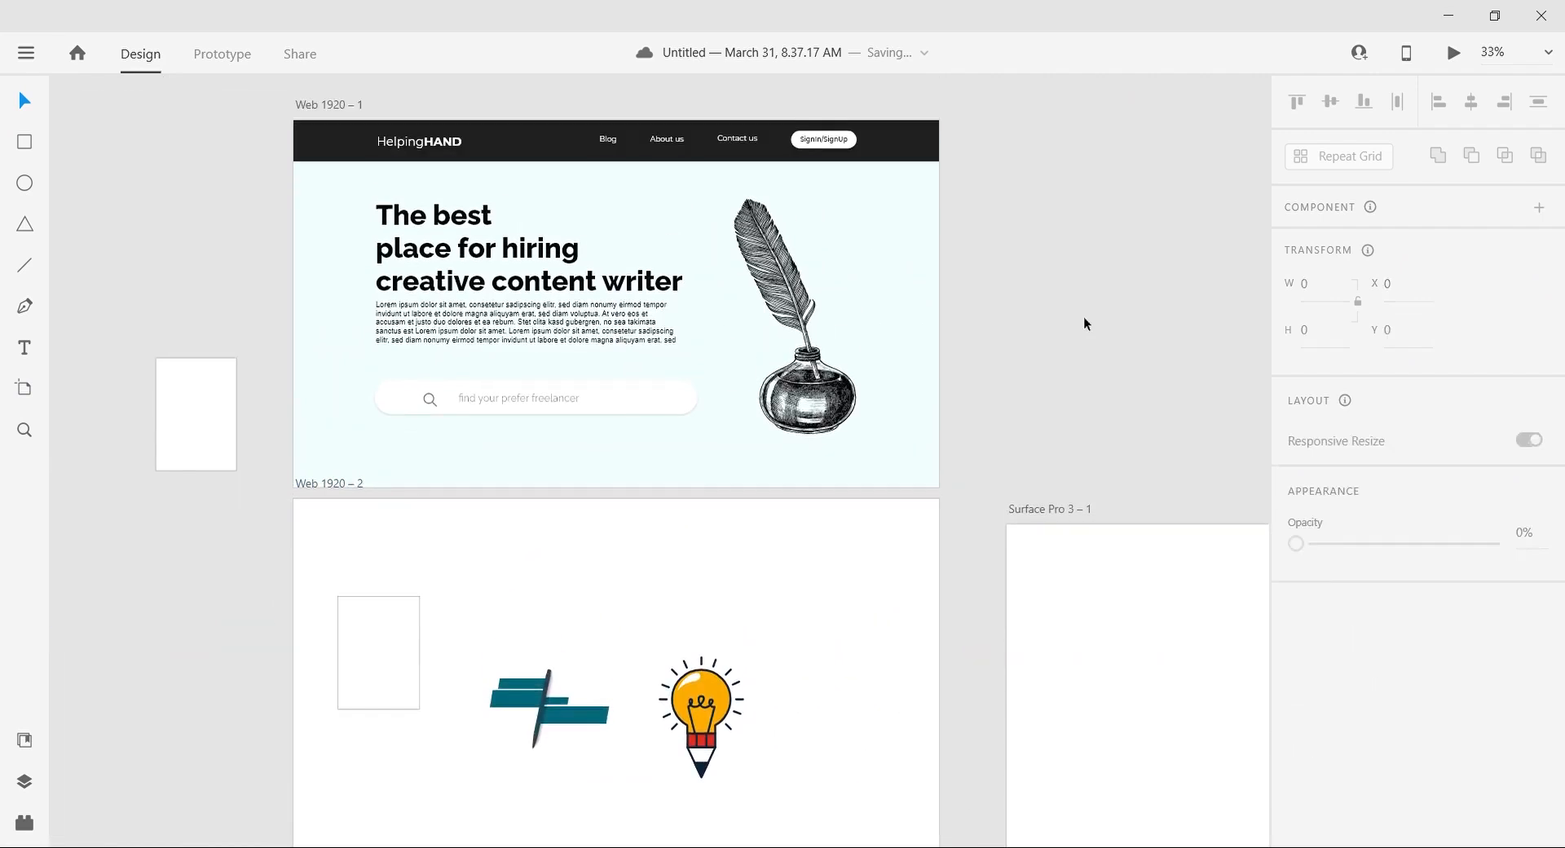
Step: Move the teal pen graphic to the upper middle of the second artboard and the white rectangle outside its left edge
{"action": "left_click_drag", "start_coordinate": [592, 713], "coordinate": [633, 584]}
{"action": "scroll", "coordinate": [752, 573], "scroll_direction": "down", "scroll_amount": 1}
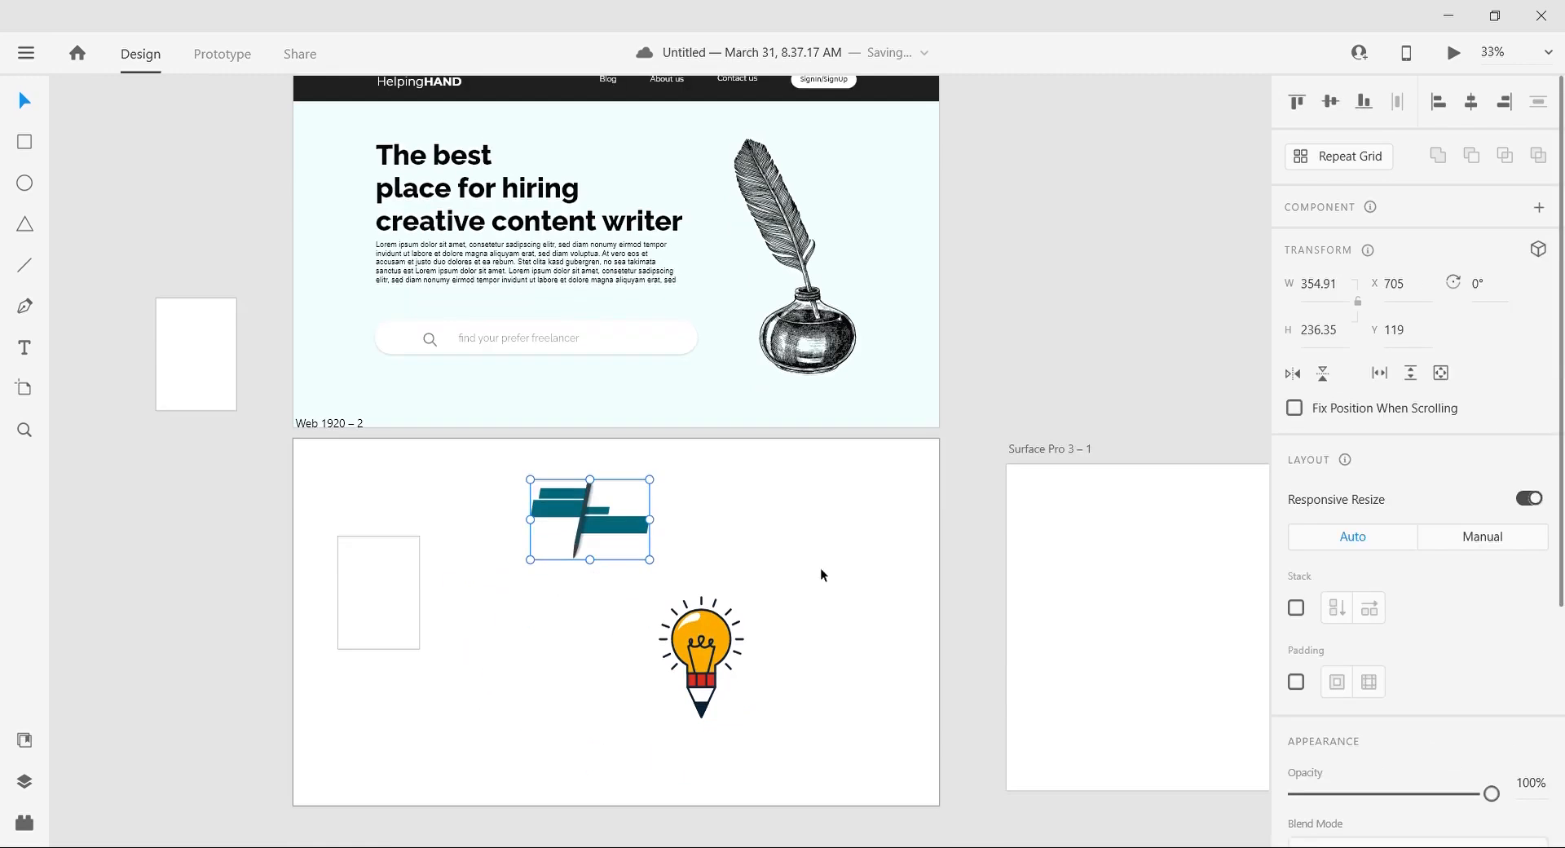
{"action": "left_click", "coordinate": [1042, 403]}
{"action": "left_click_drag", "start_coordinate": [378, 575], "coordinate": [180, 478]}
Step: Extend the first Web 1920 artboard downward over the area of the second one
{"action": "left_click", "coordinate": [502, 617]}
{"action": "left_click", "coordinate": [610, 399]}
{"action": "left_click_drag", "start_coordinate": [617, 428], "coordinate": [600, 772]}
{"action": "double_click", "coordinate": [642, 416]}
{"action": "left_click", "coordinate": [721, 369]}
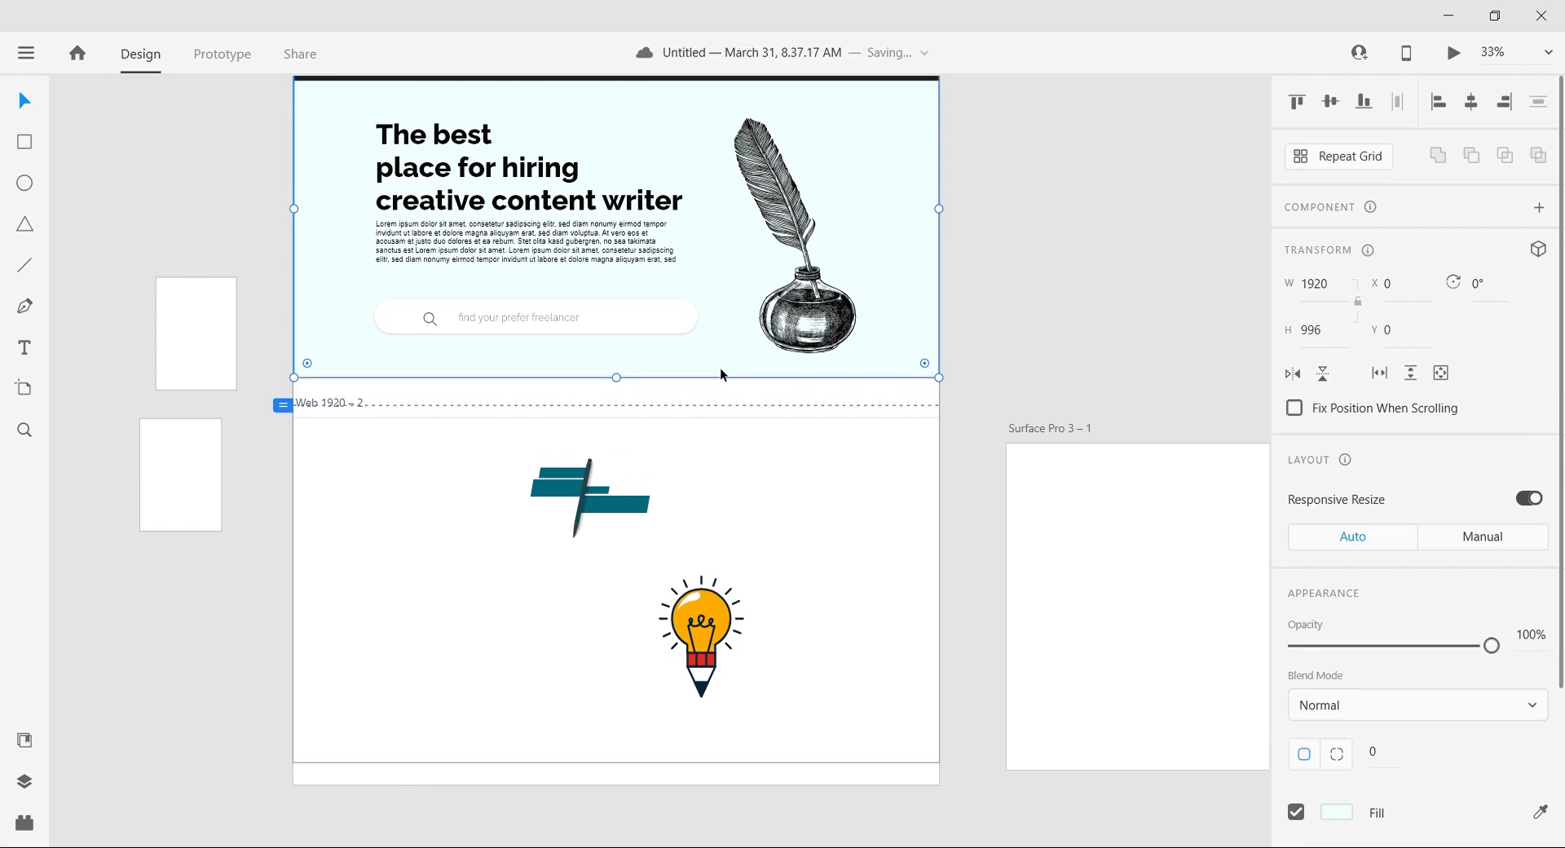
{"action": "double_click", "coordinate": [443, 769]}
{"action": "key", "text": "Delete"}
{"action": "key", "text": "ctrl+z"}
Step: Move the pen and light-bulb graphics together off the left side of the page and delete the second Web 1920 artboard
{"action": "left_click", "coordinate": [586, 504]}
{"action": "left_click", "coordinate": [701, 624], "text": "shift"}
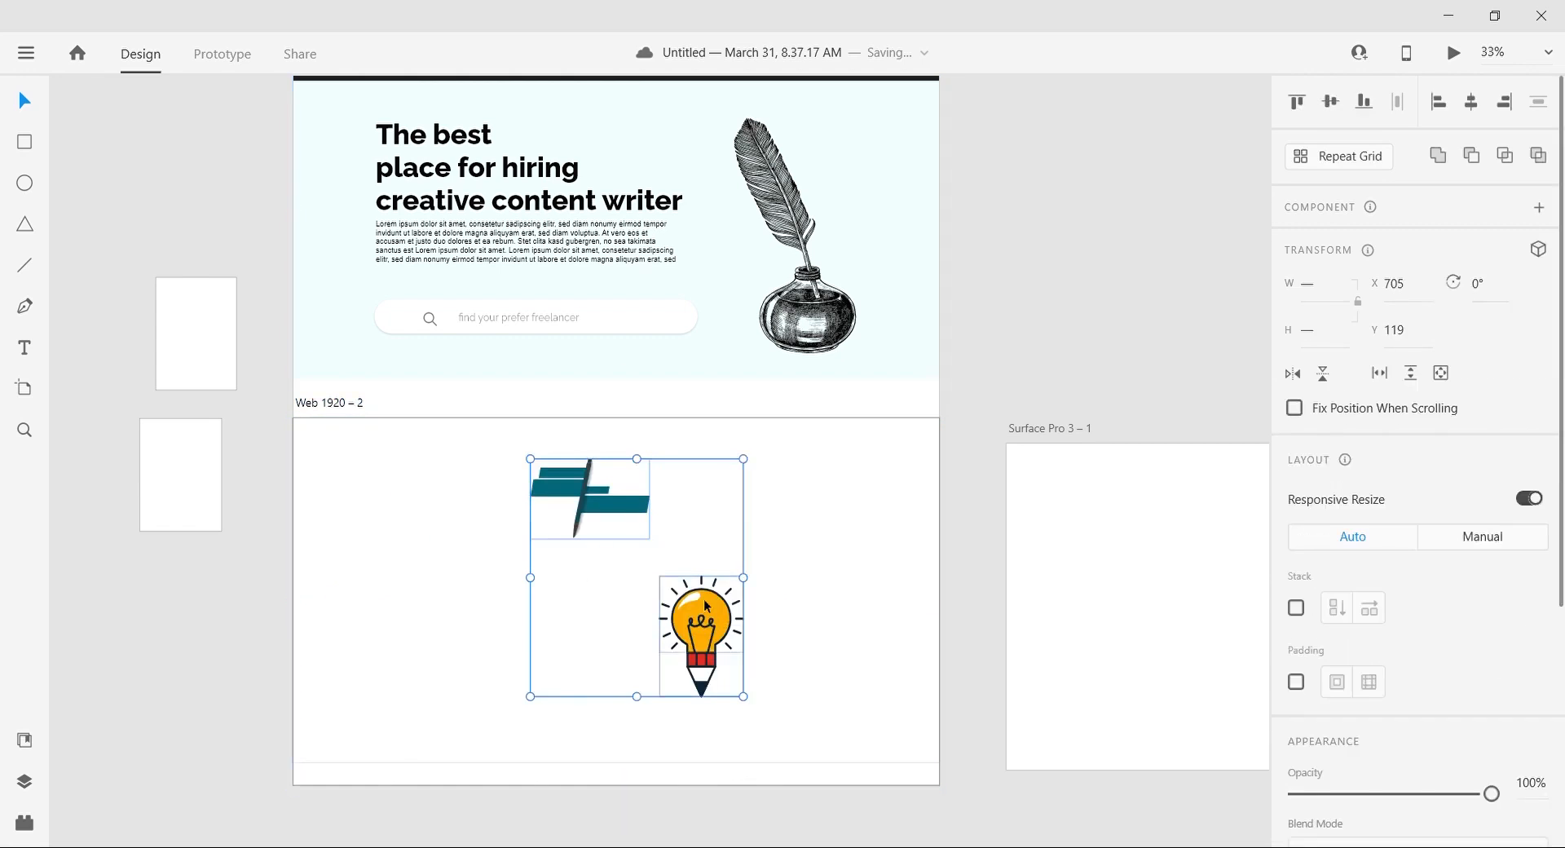
{"action": "left_click_drag", "start_coordinate": [701, 623], "coordinate": [193, 707]}
{"action": "left_click", "coordinate": [408, 779]}
{"action": "key", "text": "Delete"}
Step: Stretch the pale background rectangle down to the bottom edge of the extended artboard
{"action": "left_click", "coordinate": [722, 336]}
{"action": "left_click_drag", "start_coordinate": [616, 379], "coordinate": [538, 762]}
{"action": "left_click", "coordinate": [522, 793]}
{"action": "scroll", "coordinate": [211, 619], "scroll_direction": "left", "scroll_amount": 1}
Step: Place the teal pen graphic in the empty lower half of the page, enlarge it and position it near the middle
{"action": "left_click_drag", "start_coordinate": [158, 574], "coordinate": [691, 422]}
{"action": "left_click_drag", "start_coordinate": [742, 478], "coordinate": [866, 559]}
{"action": "left_click_drag", "start_coordinate": [655, 442], "coordinate": [652, 635]}
{"action": "left_click", "coordinate": [266, 609]}
{"action": "scroll", "coordinate": [267, 609], "scroll_direction": "up", "scroll_amount": 1}
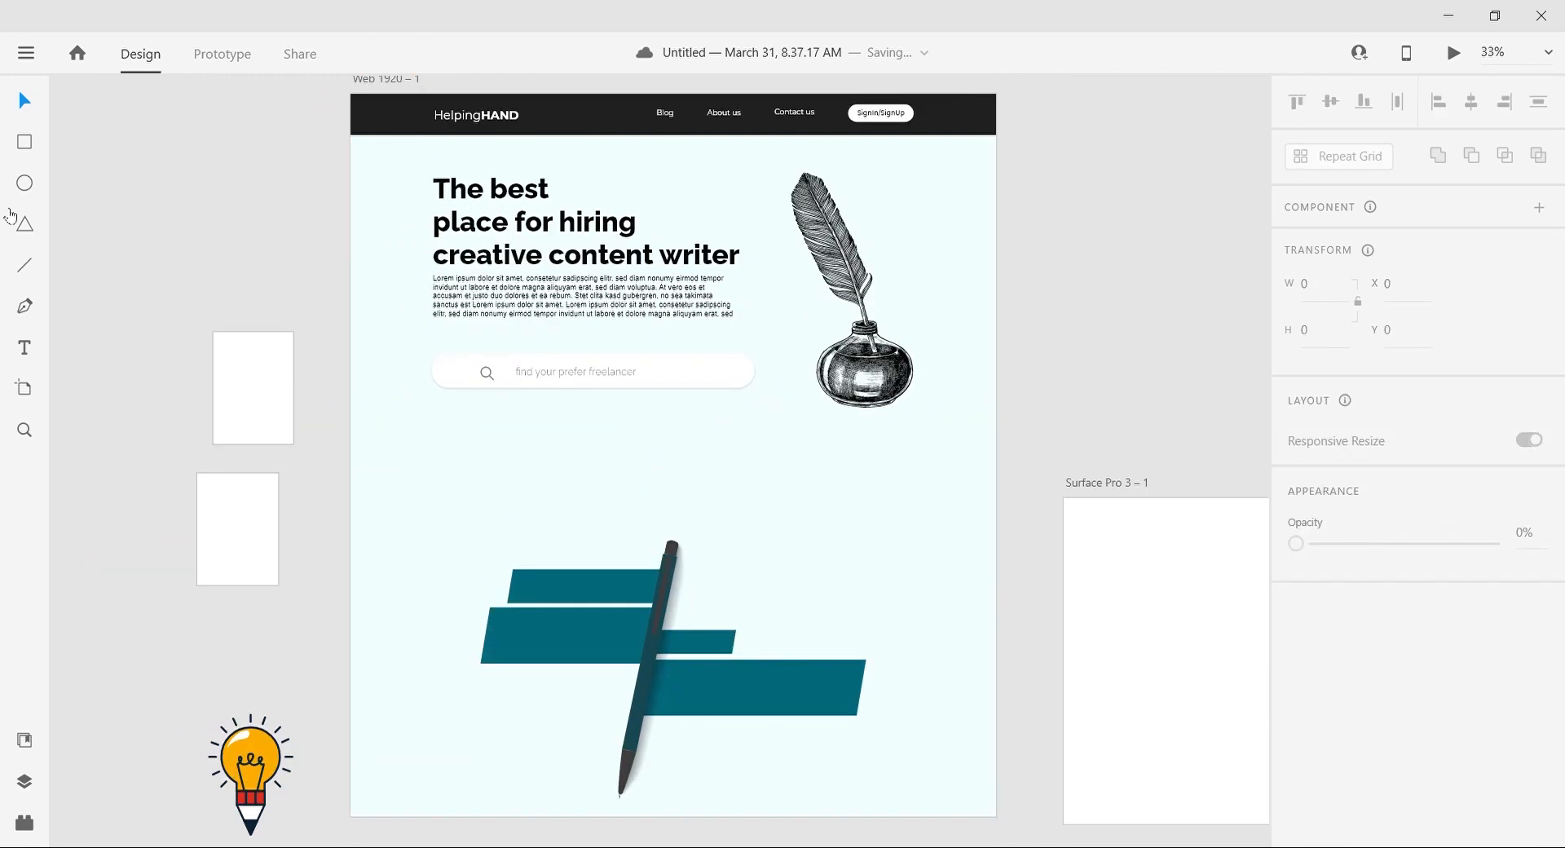
Step: Add the heading "Best feature in helping hand" in Montserrat SemiBold size 60, centered above the pen graphic
{"action": "left_click", "coordinate": [498, 505]}
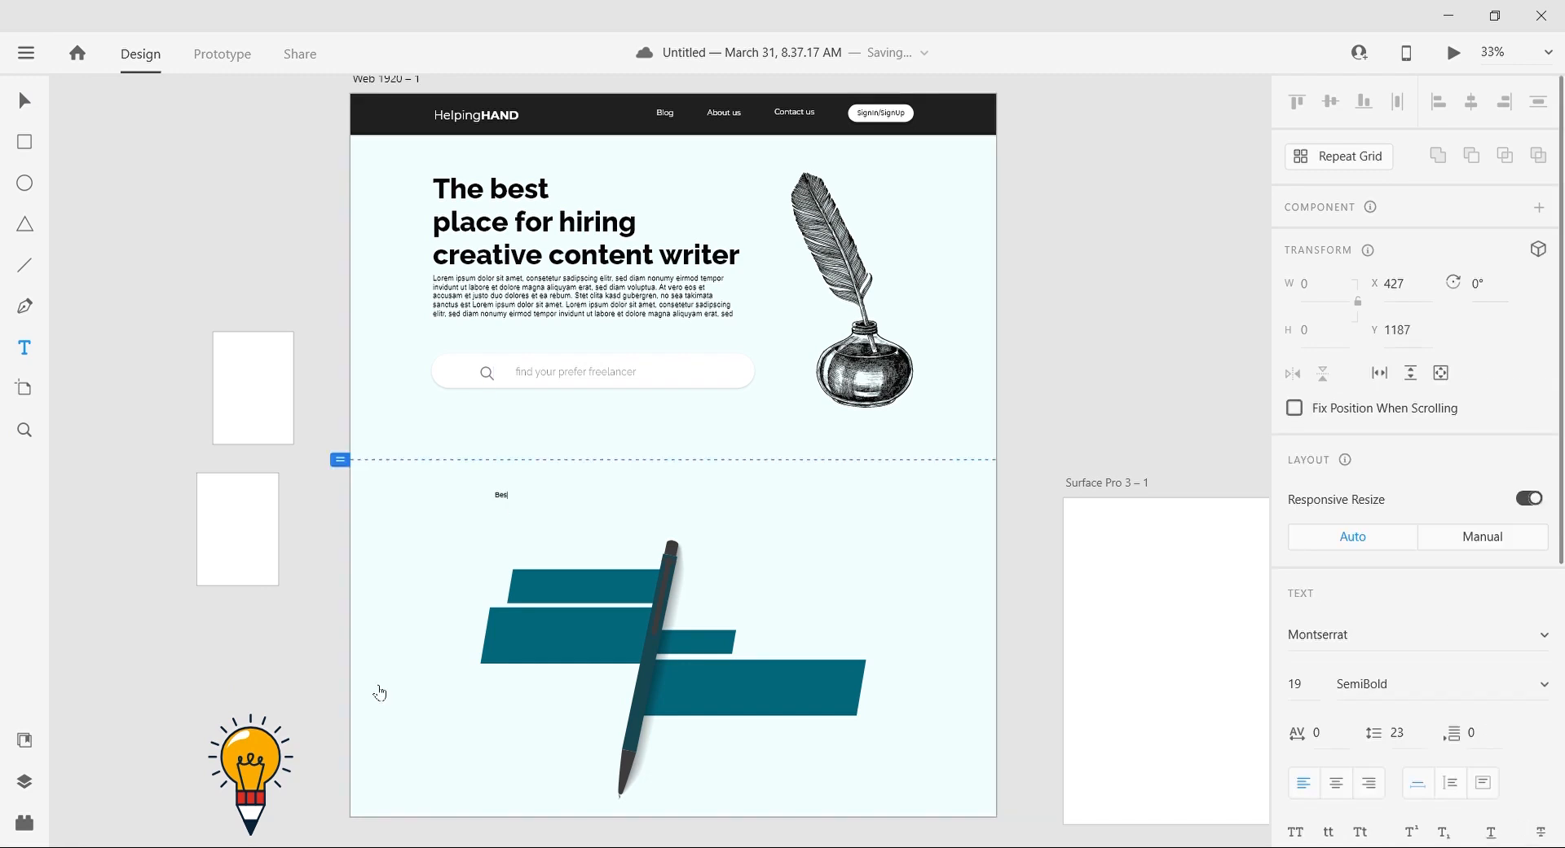
{"action": "key", "text": "Escape"}
{"action": "type", "text": "50"}
{"action": "key", "text": "Return"}
{"action": "left_click_drag", "start_coordinate": [568, 499], "coordinate": [622, 500]}
{"action": "left_click", "coordinate": [1316, 699]}
{"action": "type", "text": "60"}
{"action": "key", "text": "Return"}
{"action": "left_click_drag", "start_coordinate": [739, 494], "coordinate": [696, 509]}
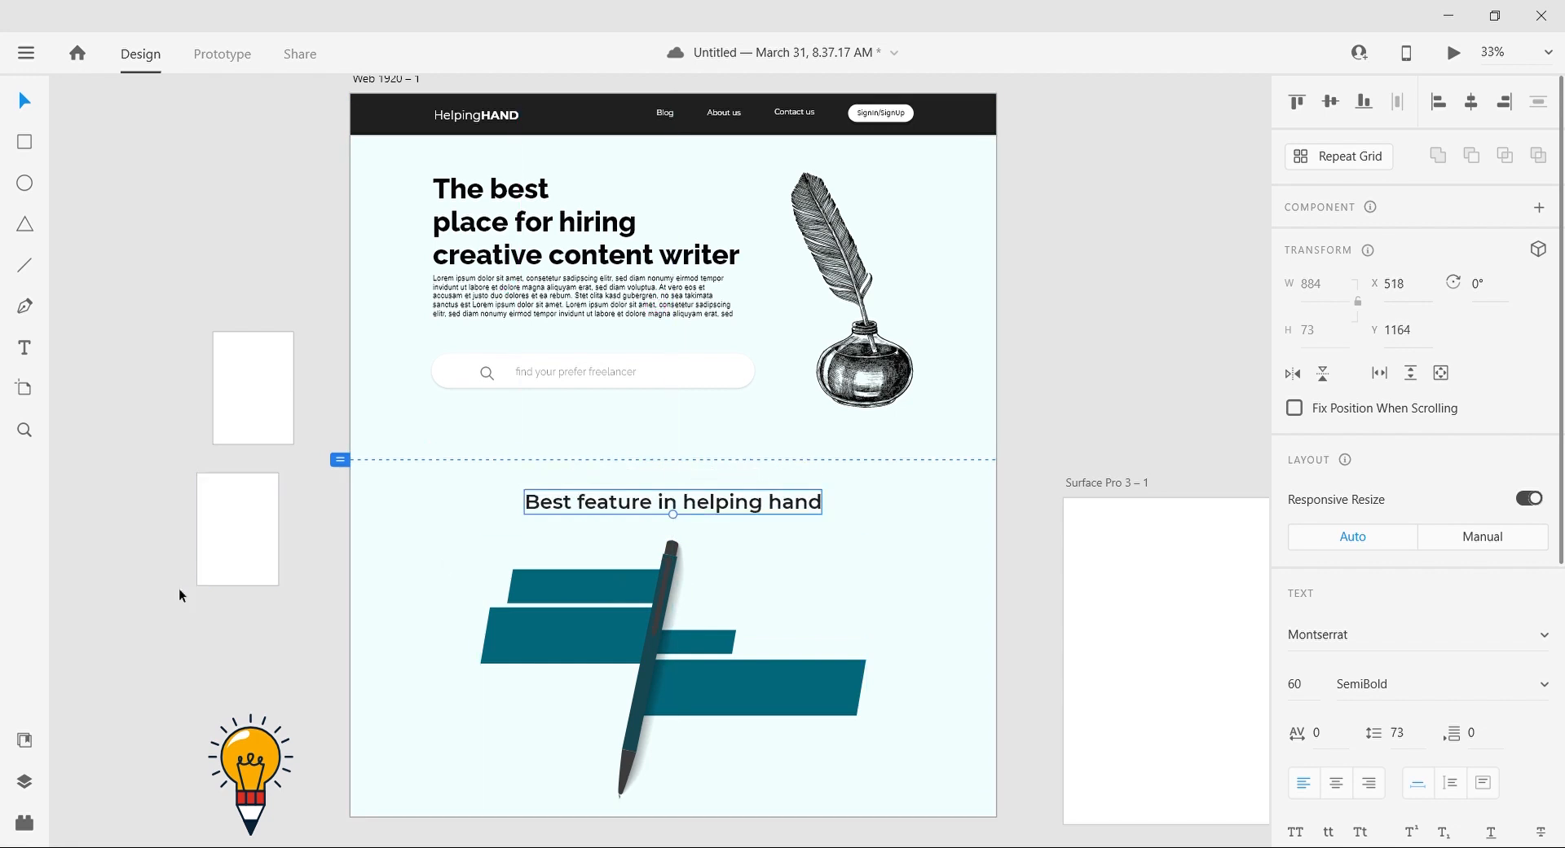
Step: Shift the lower spare white rectangle slightly up and left, and raise the pen graphic a little closer to the heading
{"action": "left_click", "coordinate": [192, 562]}
{"action": "left_click_drag", "start_coordinate": [233, 522], "coordinate": [207, 505]}
{"action": "left_click", "coordinate": [219, 706]}
{"action": "scroll", "coordinate": [219, 705], "scroll_direction": "down", "scroll_amount": 1}
{"action": "left_click_drag", "start_coordinate": [597, 546], "coordinate": [596, 537]}
{"action": "left_click", "coordinate": [843, 546]}
{"action": "scroll", "coordinate": [516, 537], "scroll_direction": "left", "scroll_amount": 1}
Step: Add the text "Get on time" with a white fill on the uppermost teal bar
{"action": "left_click", "coordinate": [28, 348]}
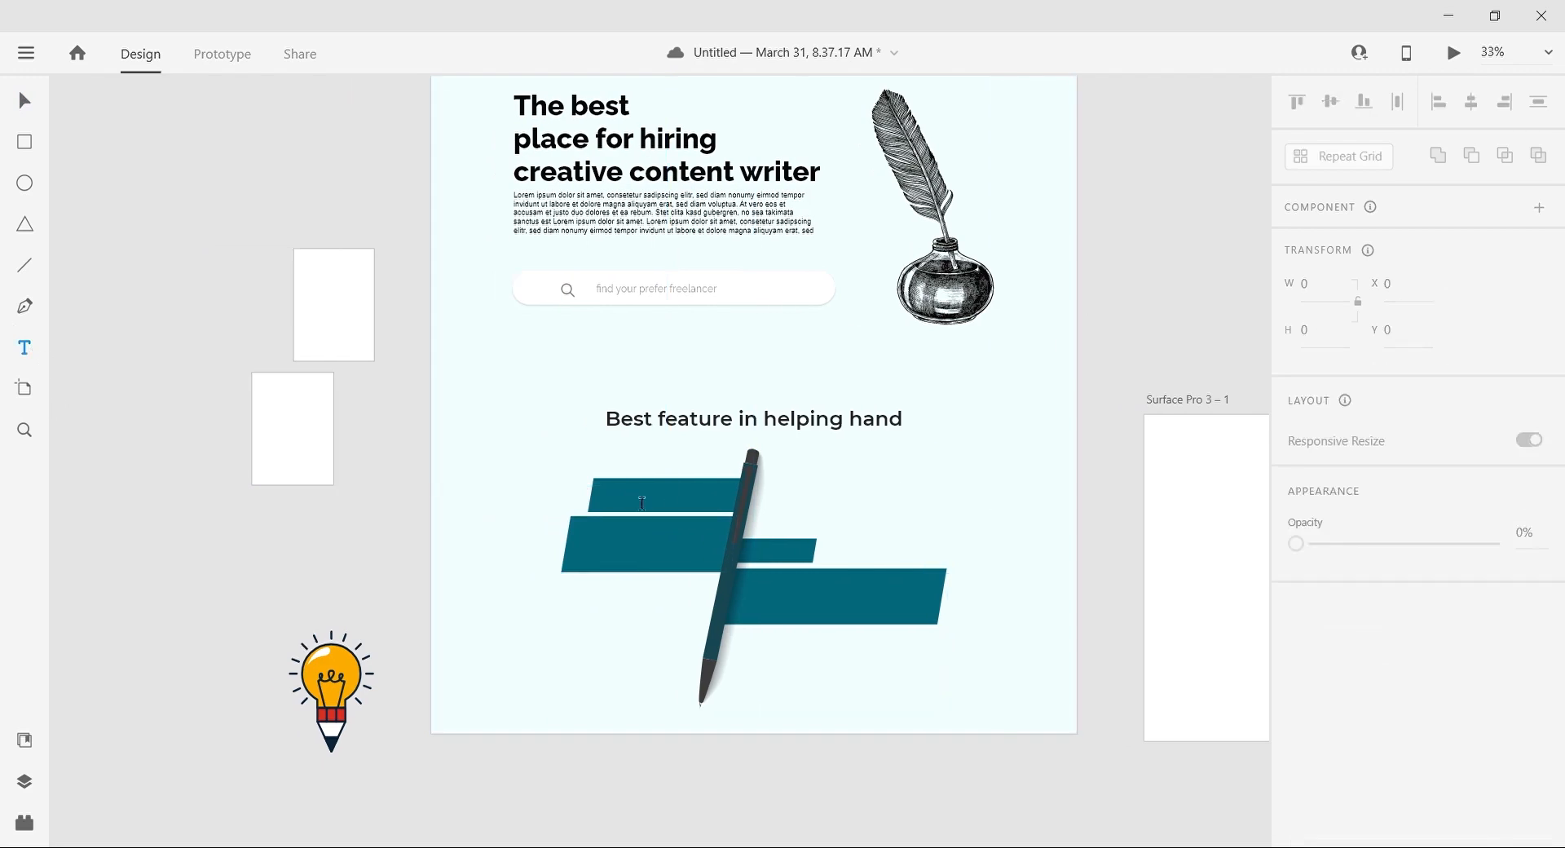
{"action": "left_click", "coordinate": [622, 492]}
{"action": "key", "text": "ctrl+plus"}
{"action": "scroll", "coordinate": [412, 654], "scroll_direction": "down", "scroll_amount": 1}
{"action": "left_click", "coordinate": [590, 405]}
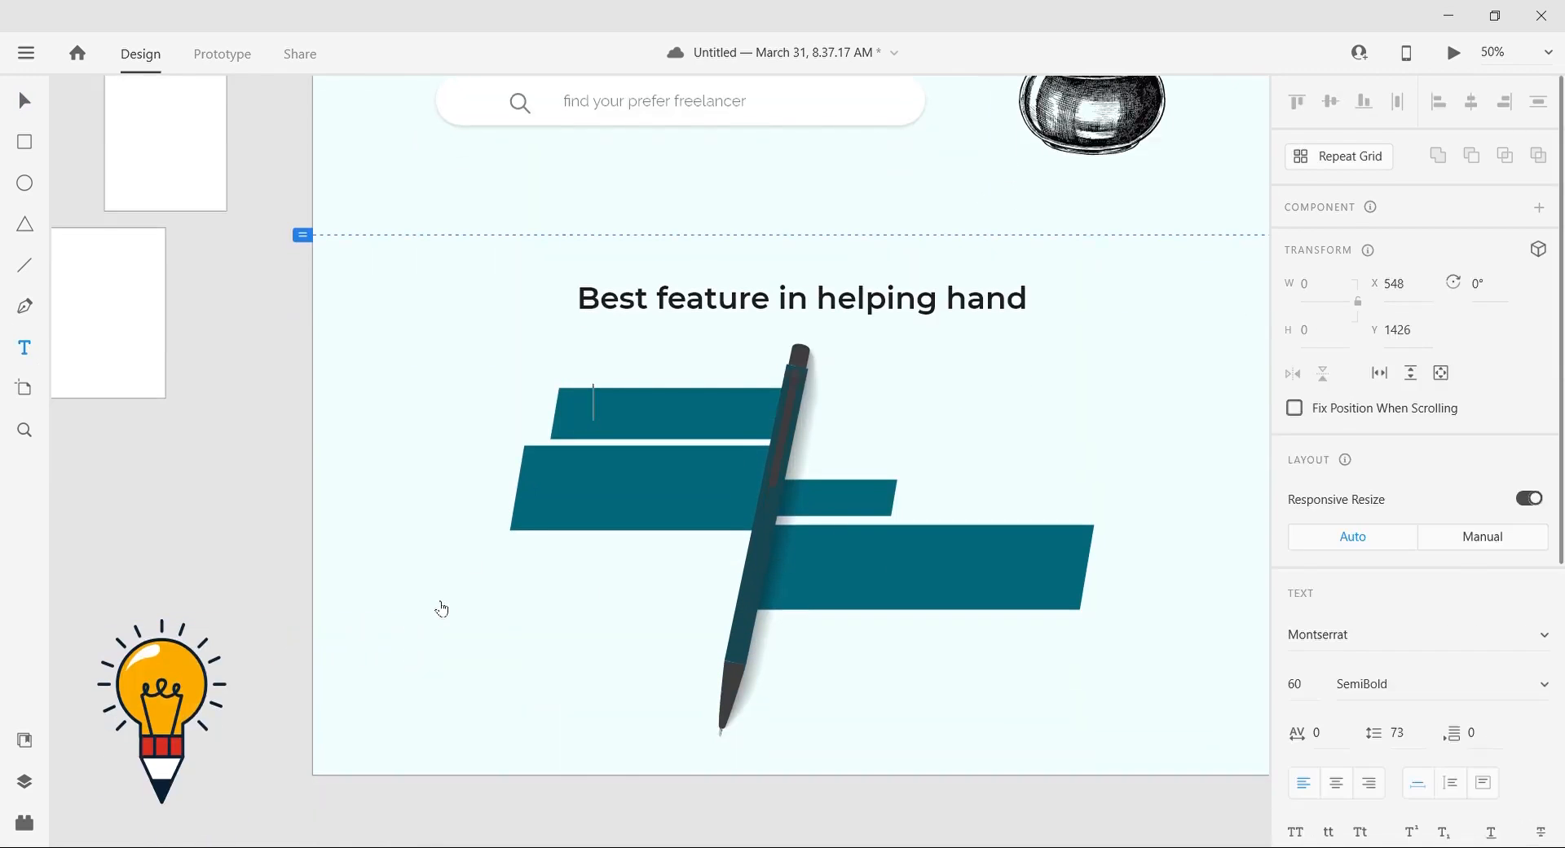
{"action": "scroll", "coordinate": [1362, 686], "scroll_direction": "down", "scroll_amount": 5}
{"action": "left_click", "coordinate": [1345, 610]}
{"action": "left_click_drag", "start_coordinate": [1059, 505], "coordinate": [1020, 455]}
{"action": "left_click", "coordinate": [604, 416]}
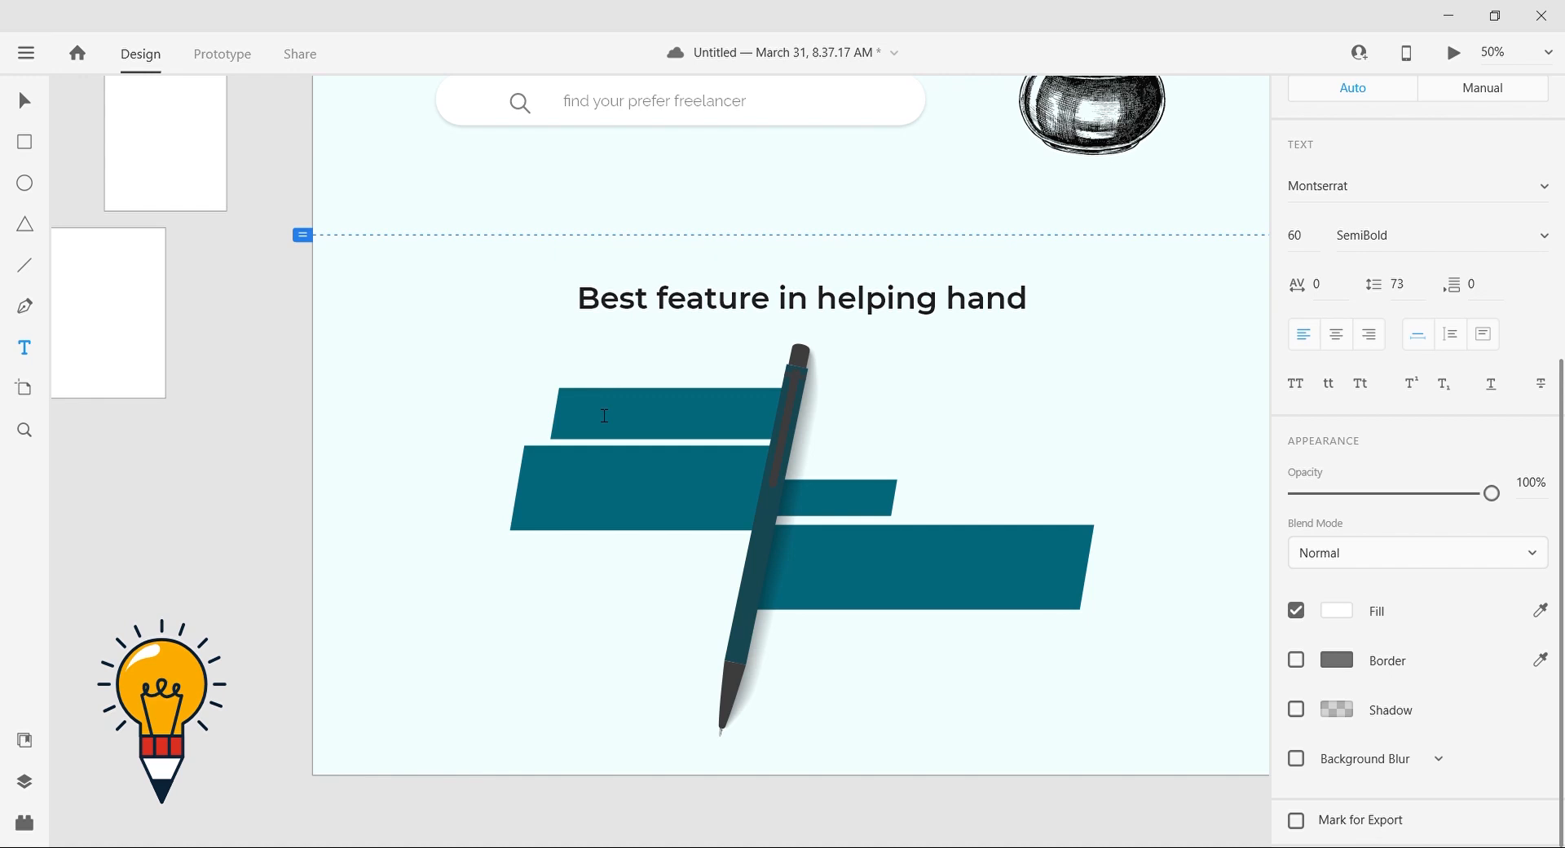
{"action": "key", "text": "Escape"}
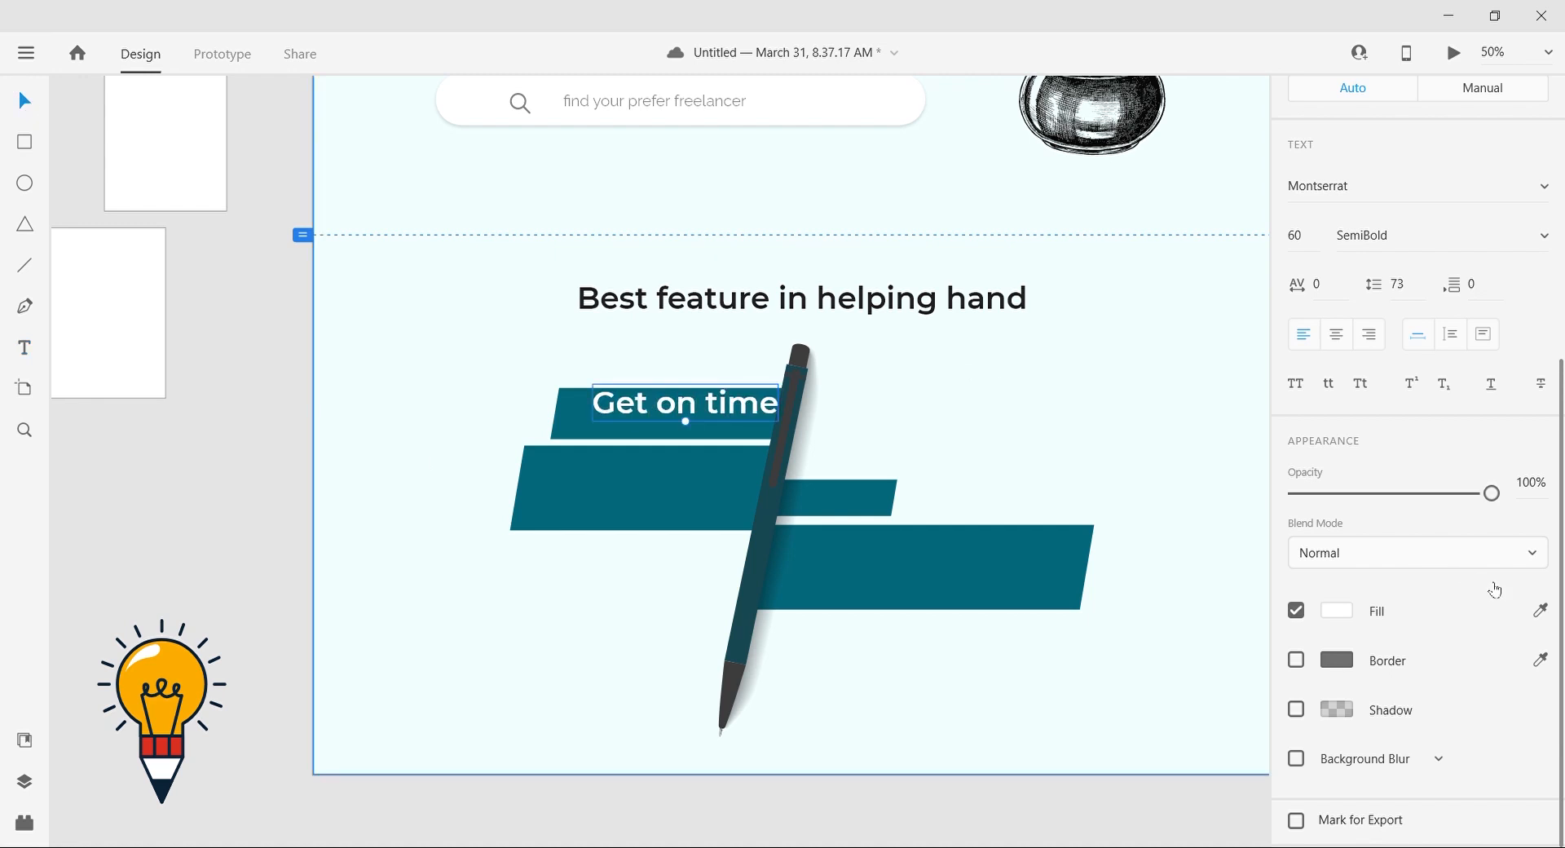
Step: Style the "Get on time" label as Raleway Light size 40 and position it inside its teal bar
{"action": "scroll", "coordinate": [1557, 396], "scroll_direction": "up", "scroll_amount": 2}
{"action": "left_click", "coordinate": [1422, 302]}
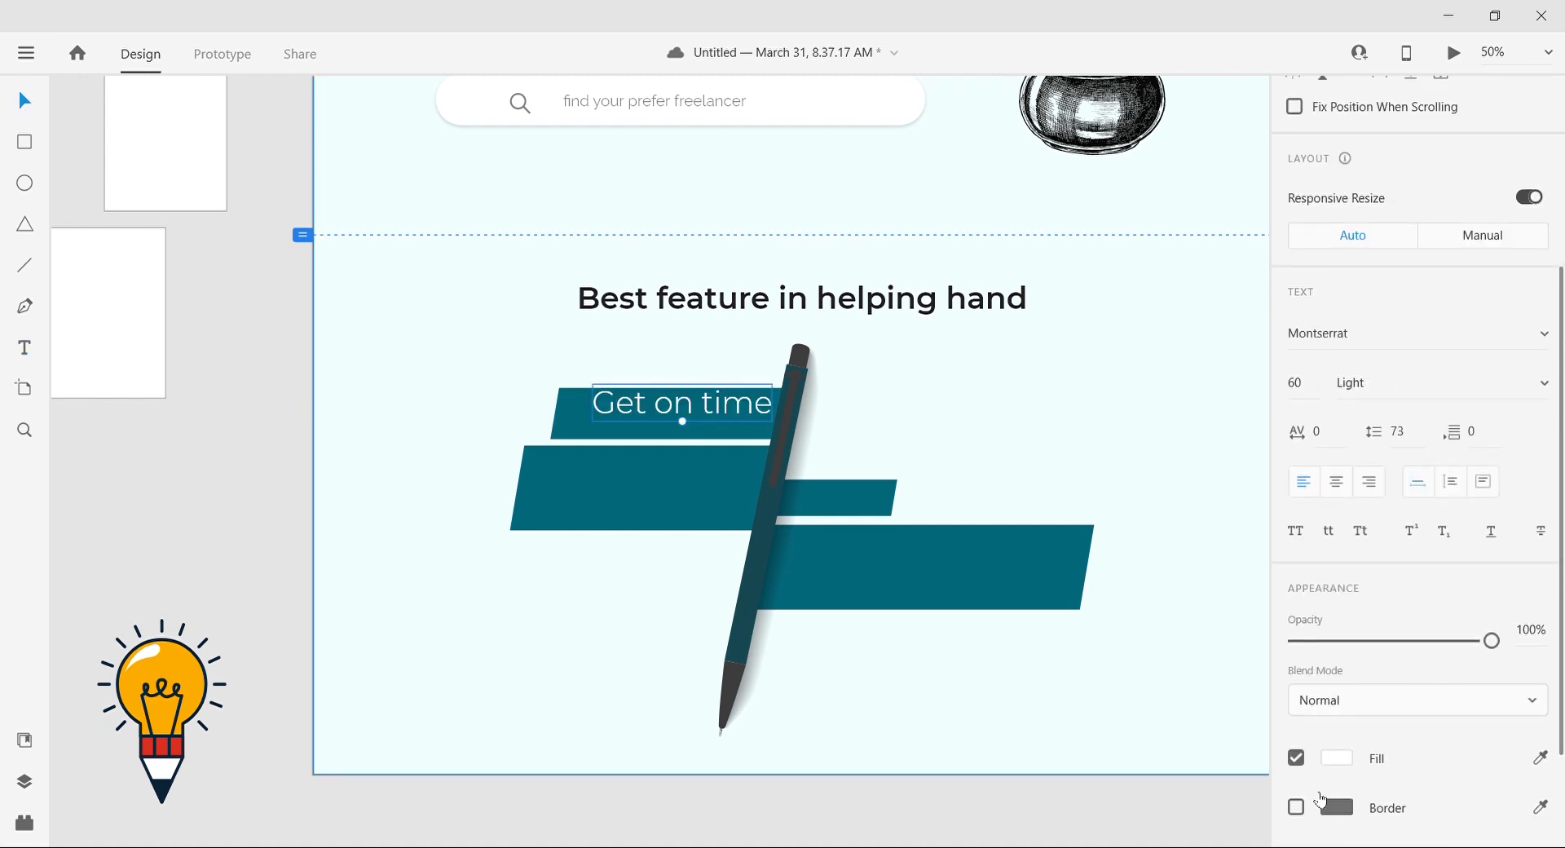
{"action": "left_click_drag", "start_coordinate": [711, 407], "coordinate": [704, 416]}
{"action": "left_click", "coordinate": [1400, 344]}
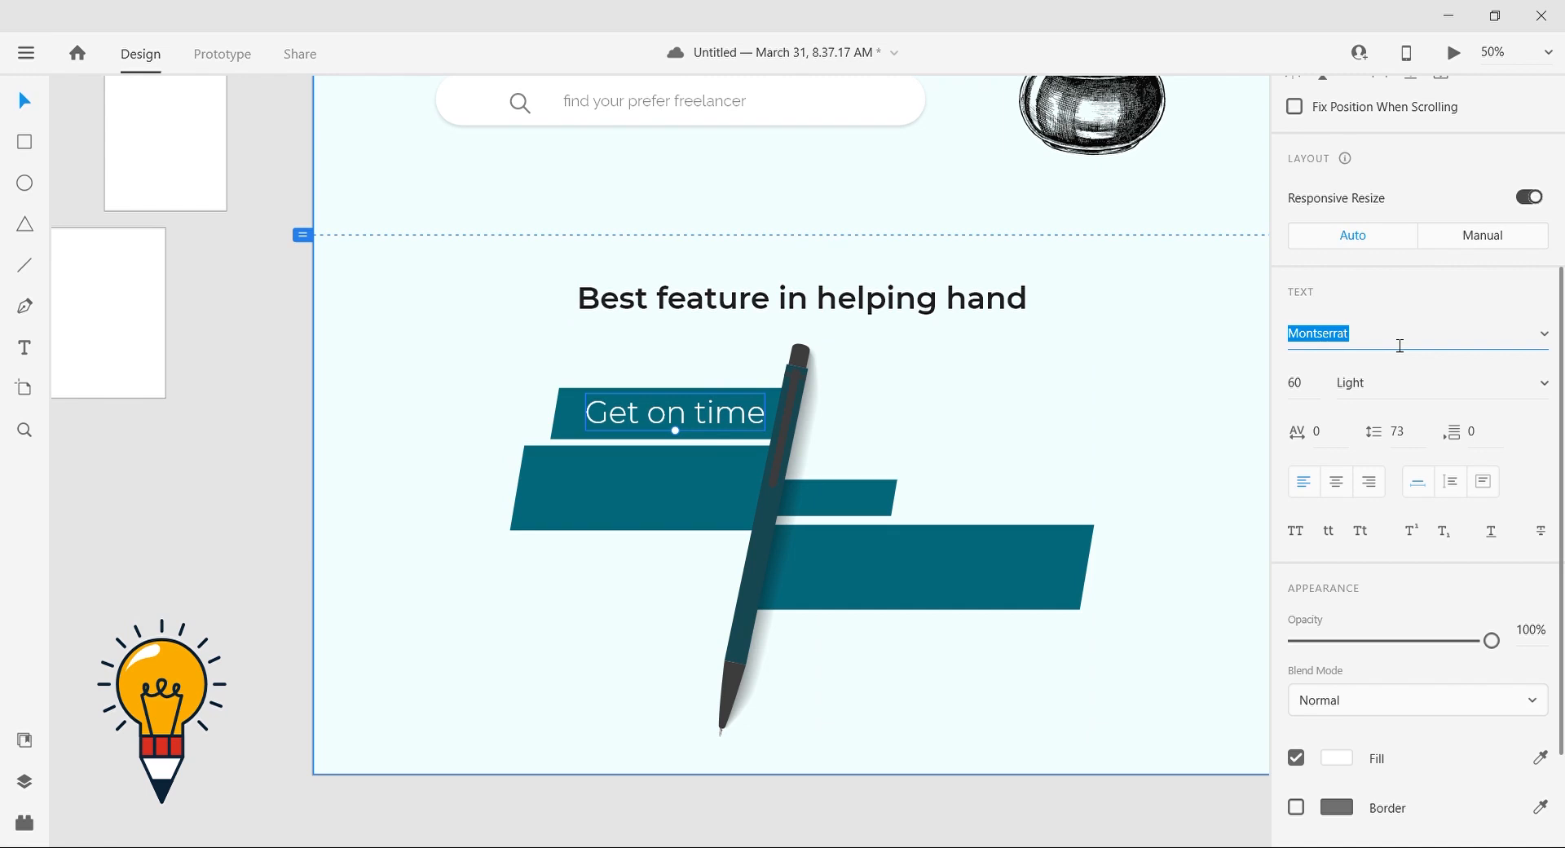
{"action": "type", "text": "Raleway"}
{"action": "key", "text": "Return"}
Step: Duplicate the label onto the second teal bar, change it to "100% Original content" on two lines and center-align it
{"action": "left_click_drag", "start_coordinate": [637, 419], "coordinate": [642, 485]}
{"action": "double_click", "coordinate": [642, 487]}
{"action": "type", "text": "100%"}
{"action": "key", "text": "Return"}
{"action": "type", "text": "Original content"}
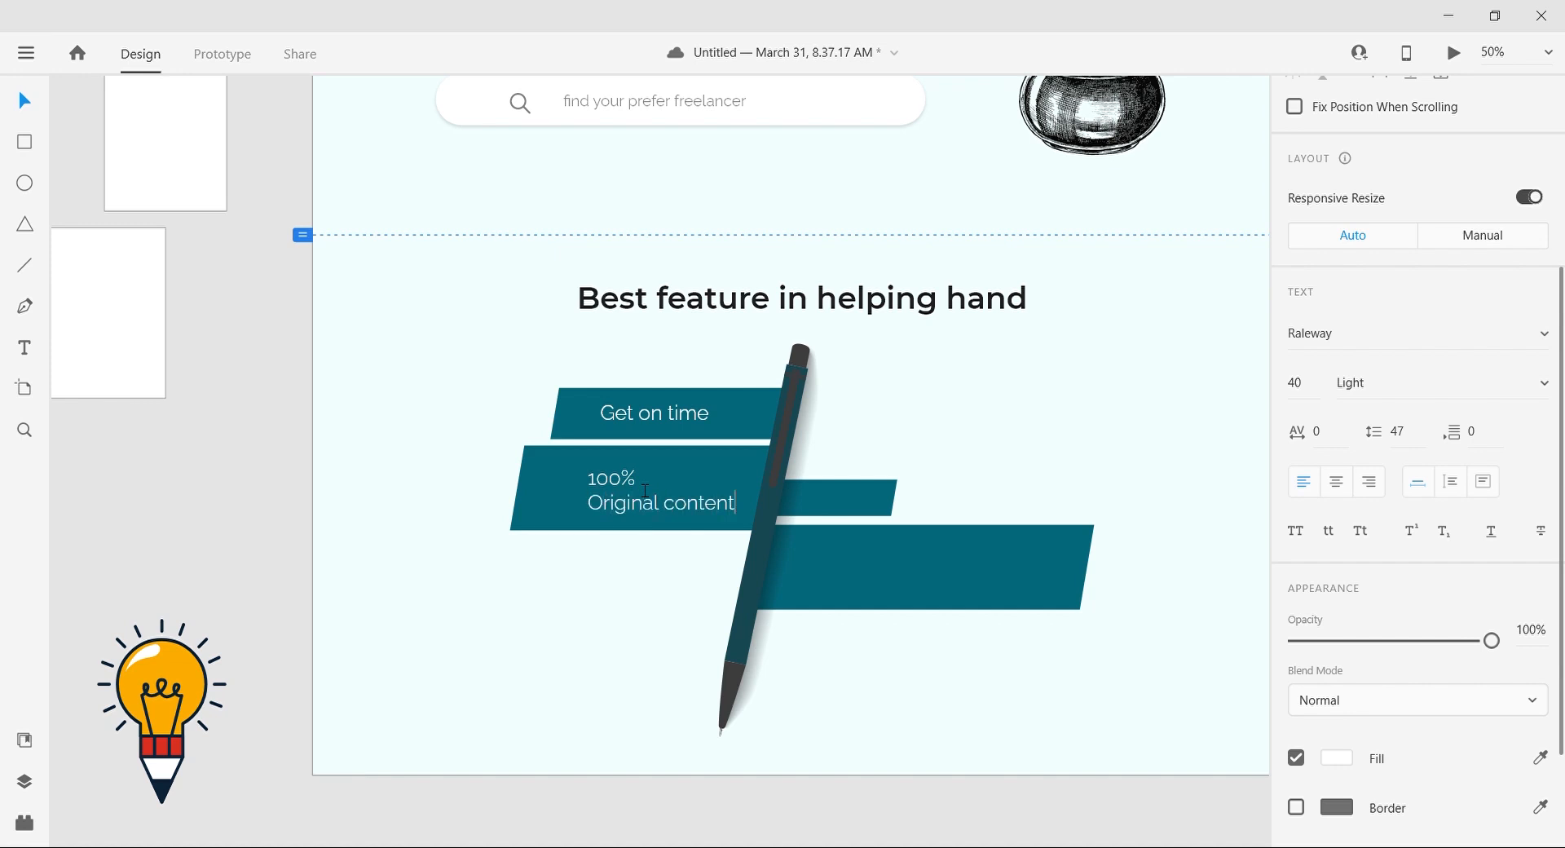
{"action": "key", "text": "Escape"}
{"action": "left_click", "coordinate": [1339, 482]}
Step: Duplicate the two-line label onto the large lower-right teal bar and change it to "Can be choose from 1000+ freelancer"
{"action": "left_click_drag", "start_coordinate": [668, 488], "coordinate": [935, 561]}
{"action": "double_click", "coordinate": [927, 551]}
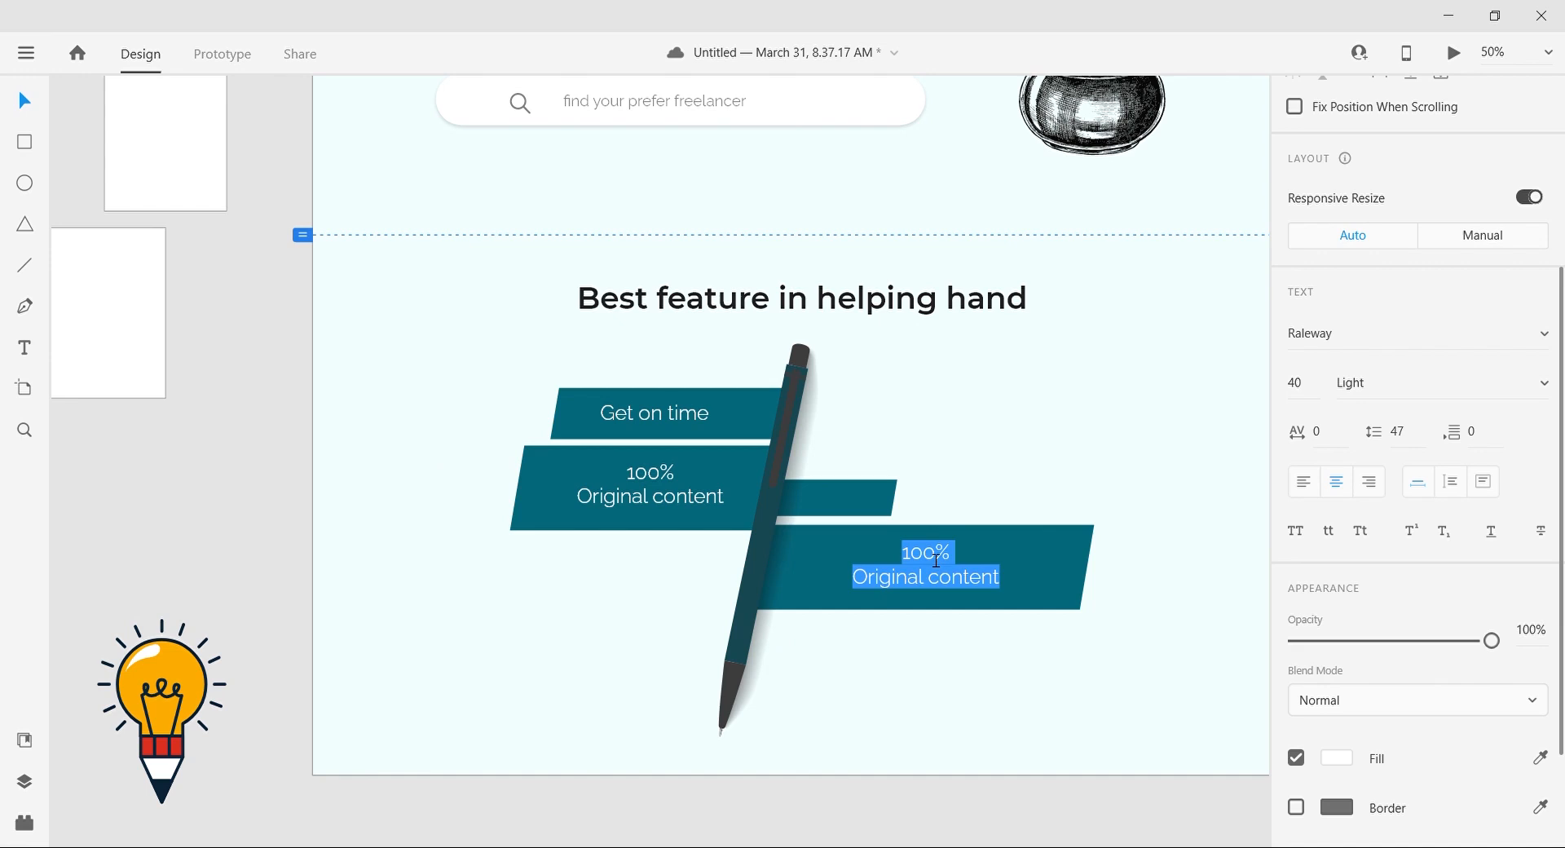
{"action": "left_click", "coordinate": [937, 555]}
{"action": "key", "text": "ctrl+a"}
{"action": "key", "text": "BackSpace"}
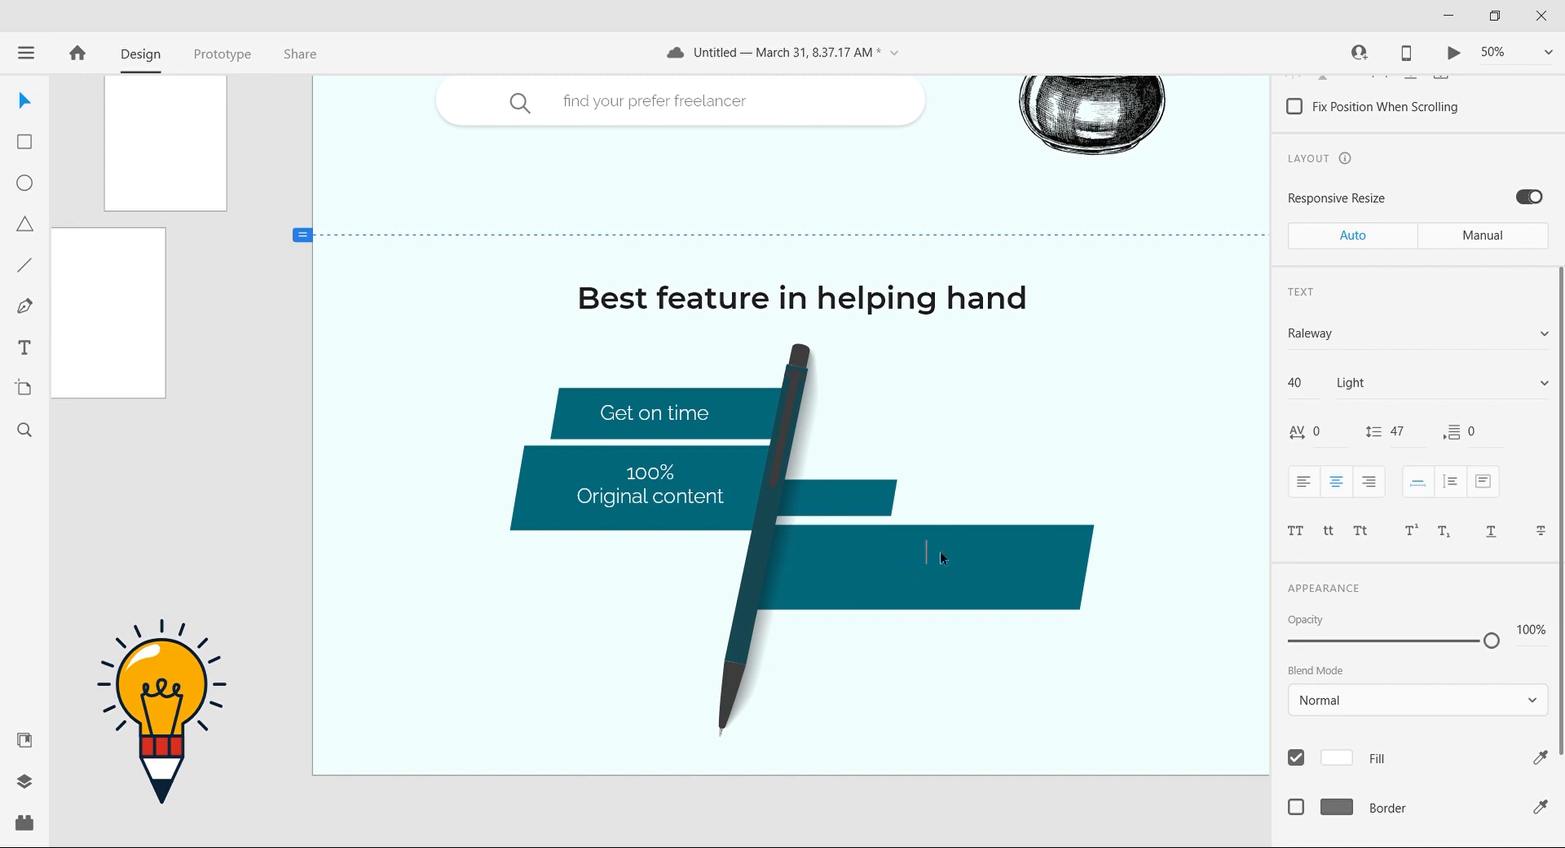
{"action": "type", "text": "Can be choose from 1000+ free"}
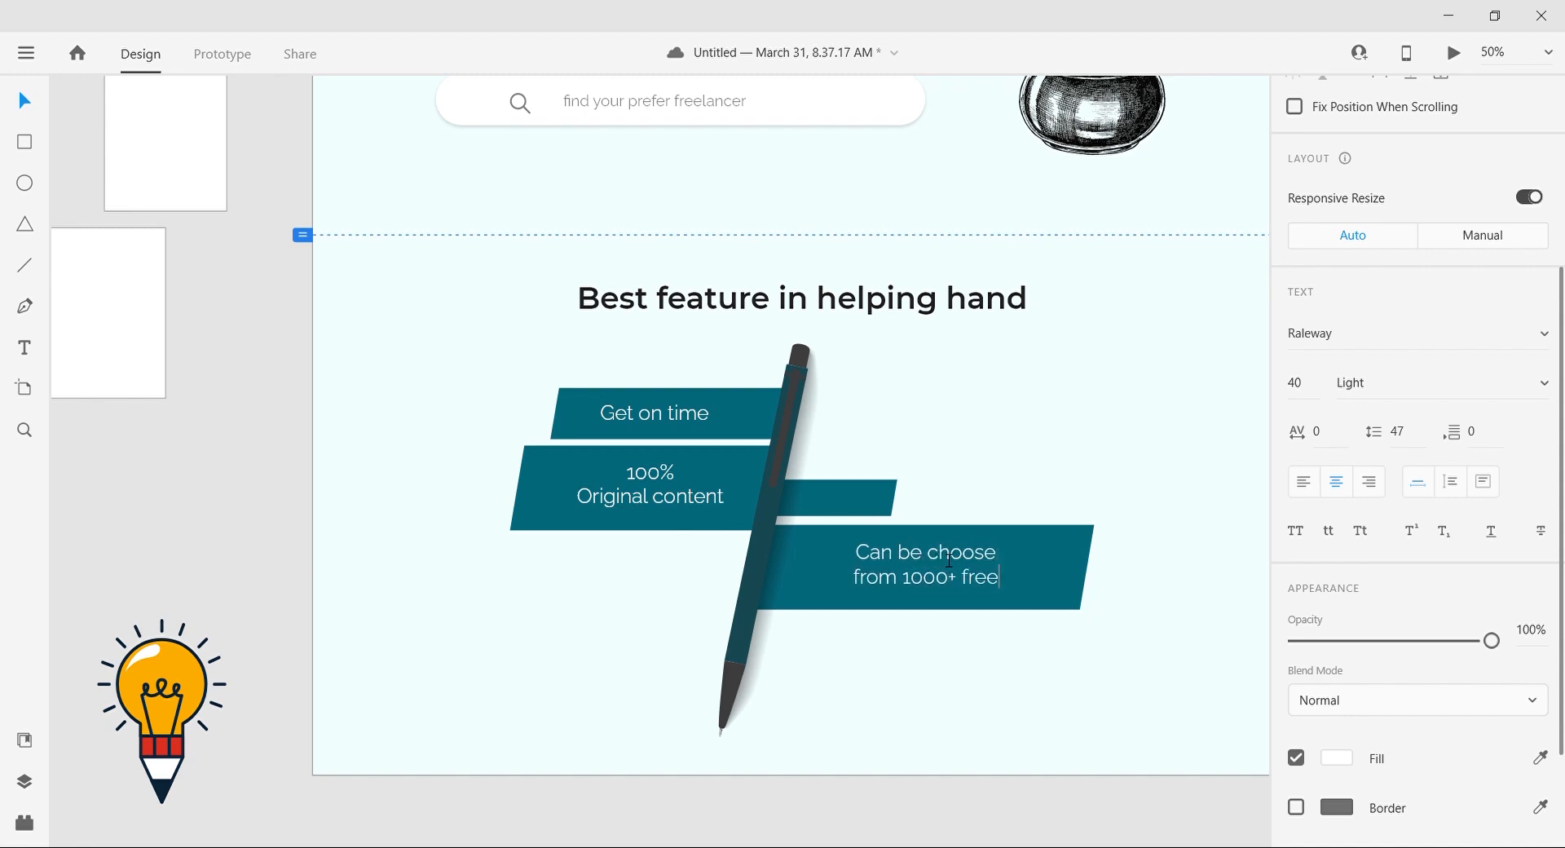
{"action": "type", "text": "cer"}
{"action": "key", "text": "Escape"}
Step: Duplicate the label onto the smallest teal bar, change it to "Cheap rate" and fit it inside the bar
{"action": "left_click_drag", "start_coordinate": [919, 571], "coordinate": [889, 491]}
{"action": "double_click", "coordinate": [870, 498]}
{"action": "key", "text": "ctrl+a"}
{"action": "key", "text": "BackSpace"}
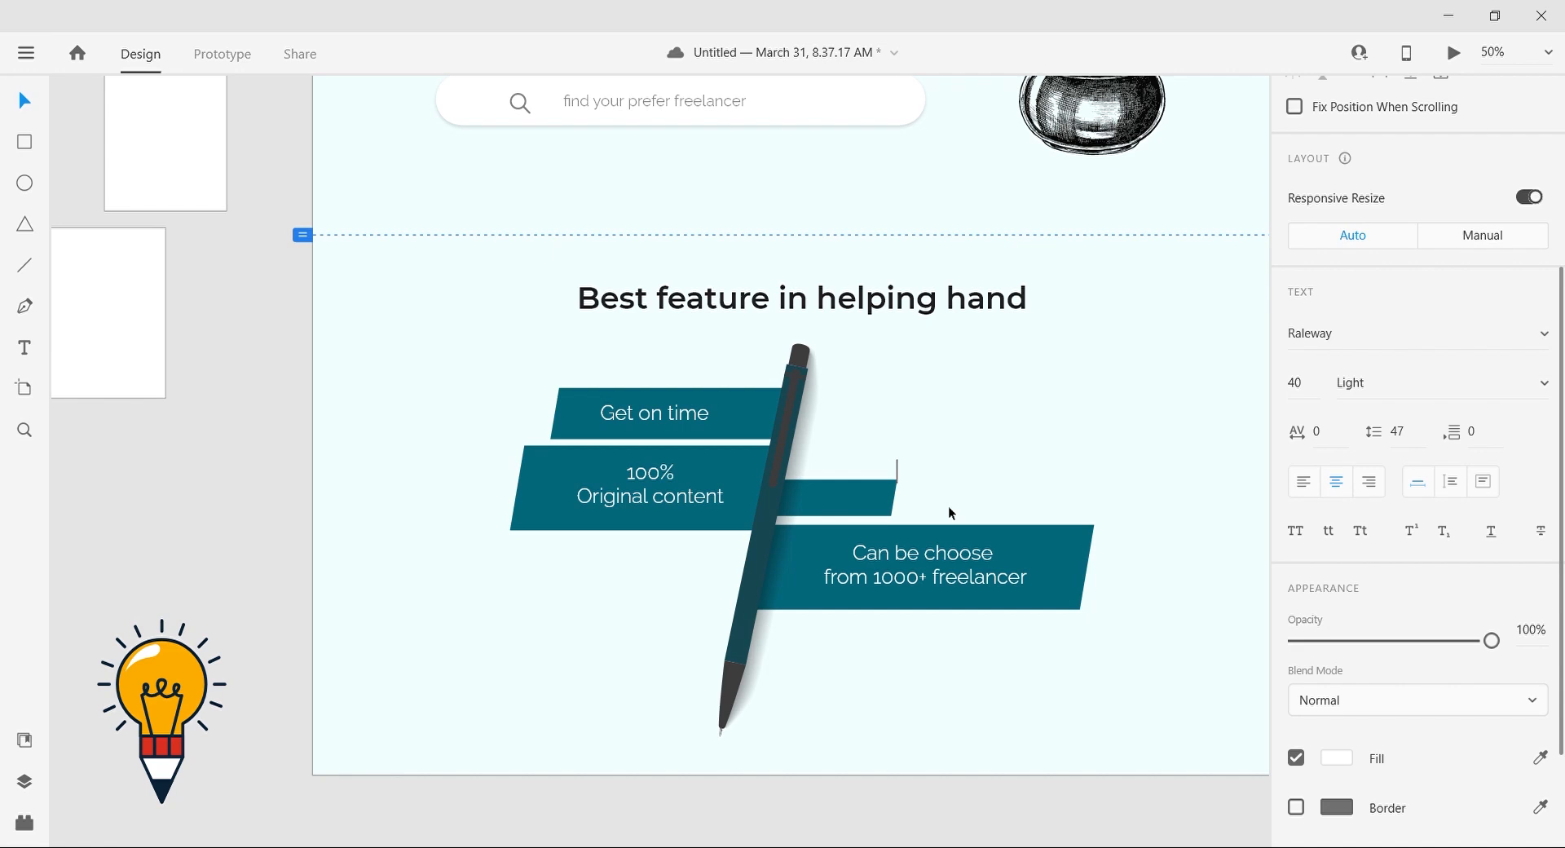
{"action": "type", "text": "e"}
{"action": "key", "text": "BackSpace"}
{"action": "key", "text": "BackSpace"}
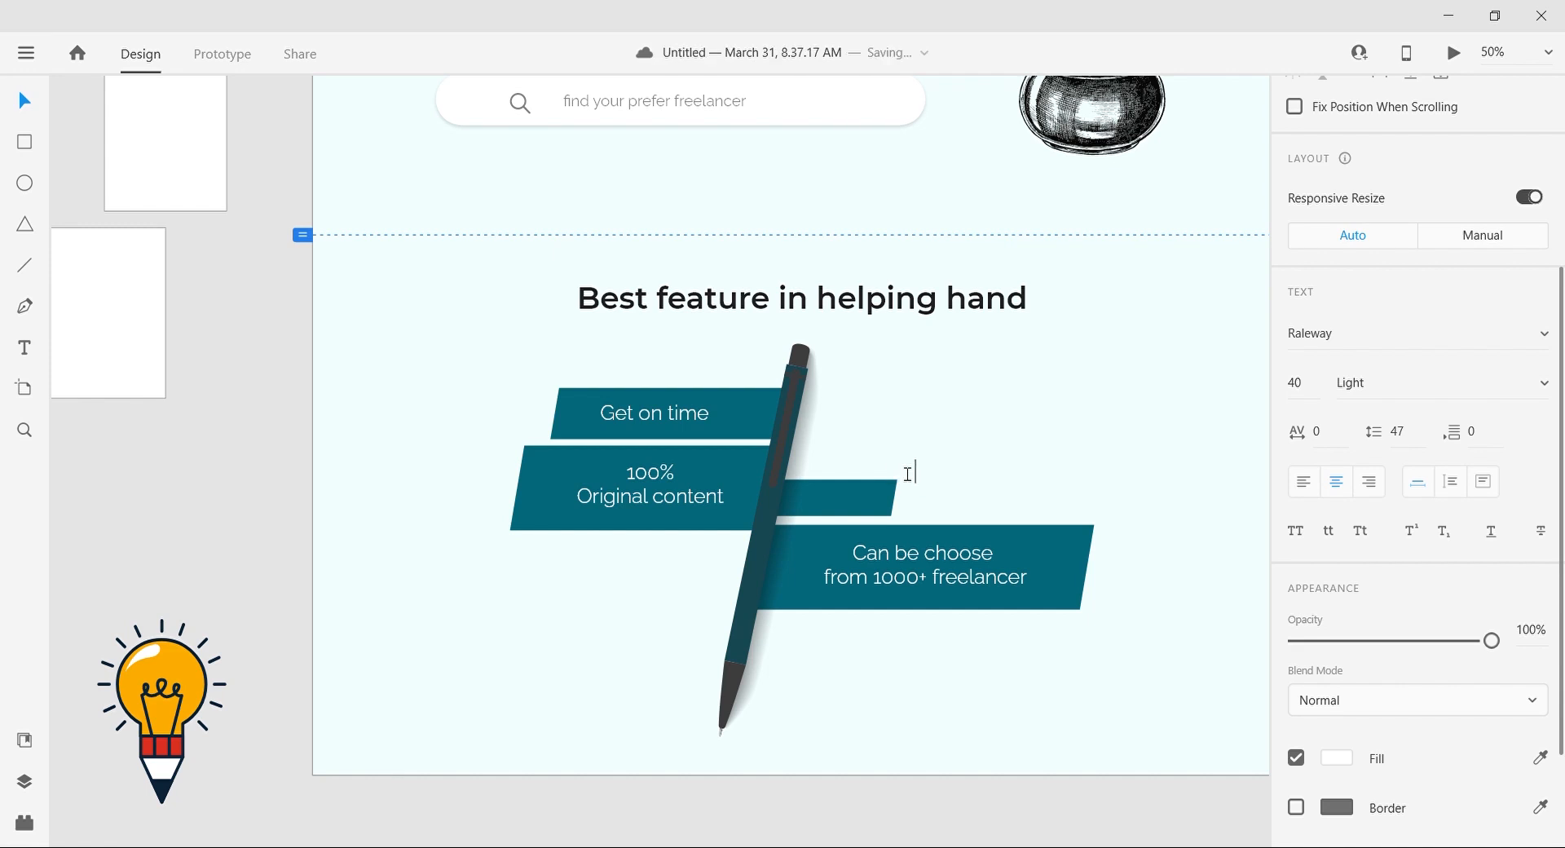
{"action": "left_click", "coordinate": [24, 103]}
{"action": "left_click_drag", "start_coordinate": [914, 471], "coordinate": [853, 495]}
Step: Review the whole landing page layout, from the header down to the feature section
{"action": "left_click", "coordinate": [911, 638]}
{"action": "key", "text": "ctrl+minus"}
{"action": "left_click", "coordinate": [755, 750]}
{"action": "scroll", "coordinate": [754, 750], "scroll_direction": "right", "scroll_amount": 3}
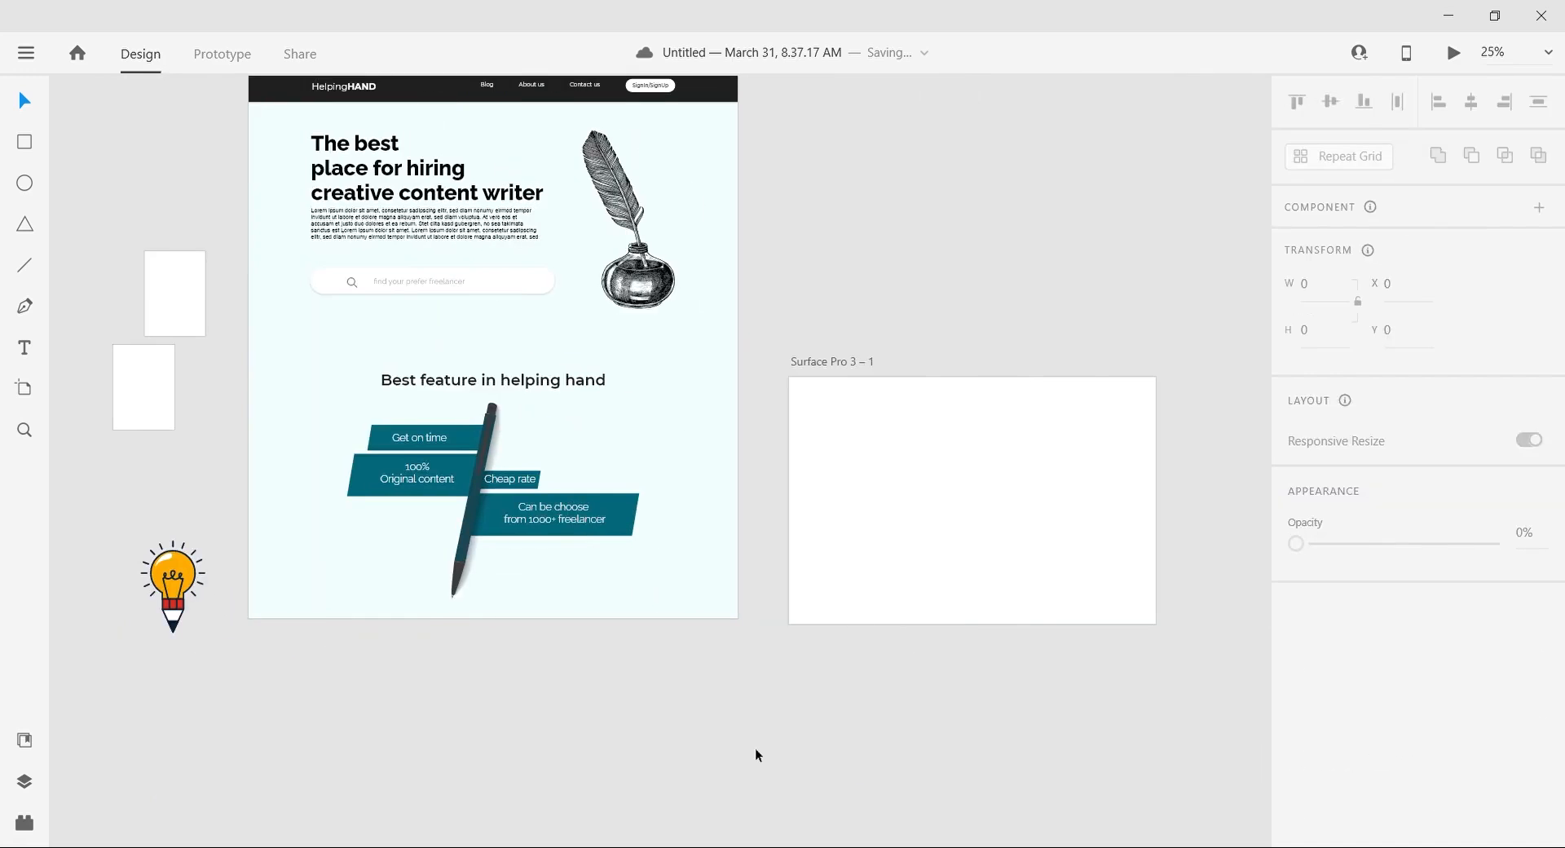
{"action": "scroll", "coordinate": [755, 749], "scroll_direction": "up", "scroll_amount": 2}
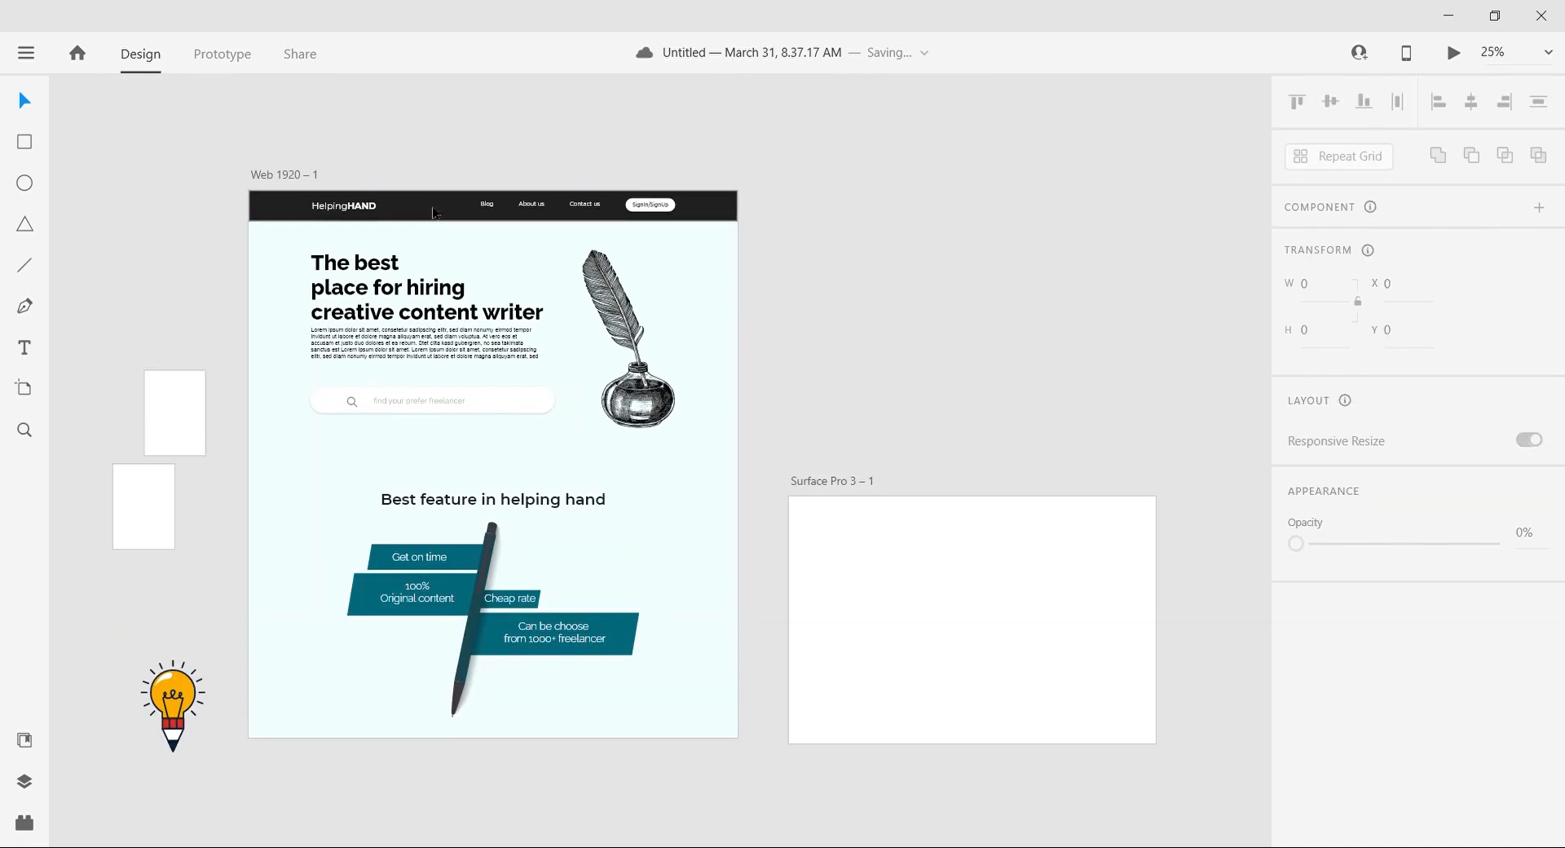
{"action": "scroll", "coordinate": [831, 349], "scroll_direction": "left", "scroll_amount": 1}
{"action": "left_click", "coordinate": [529, 590]}
{"action": "left_click", "coordinate": [985, 336]}
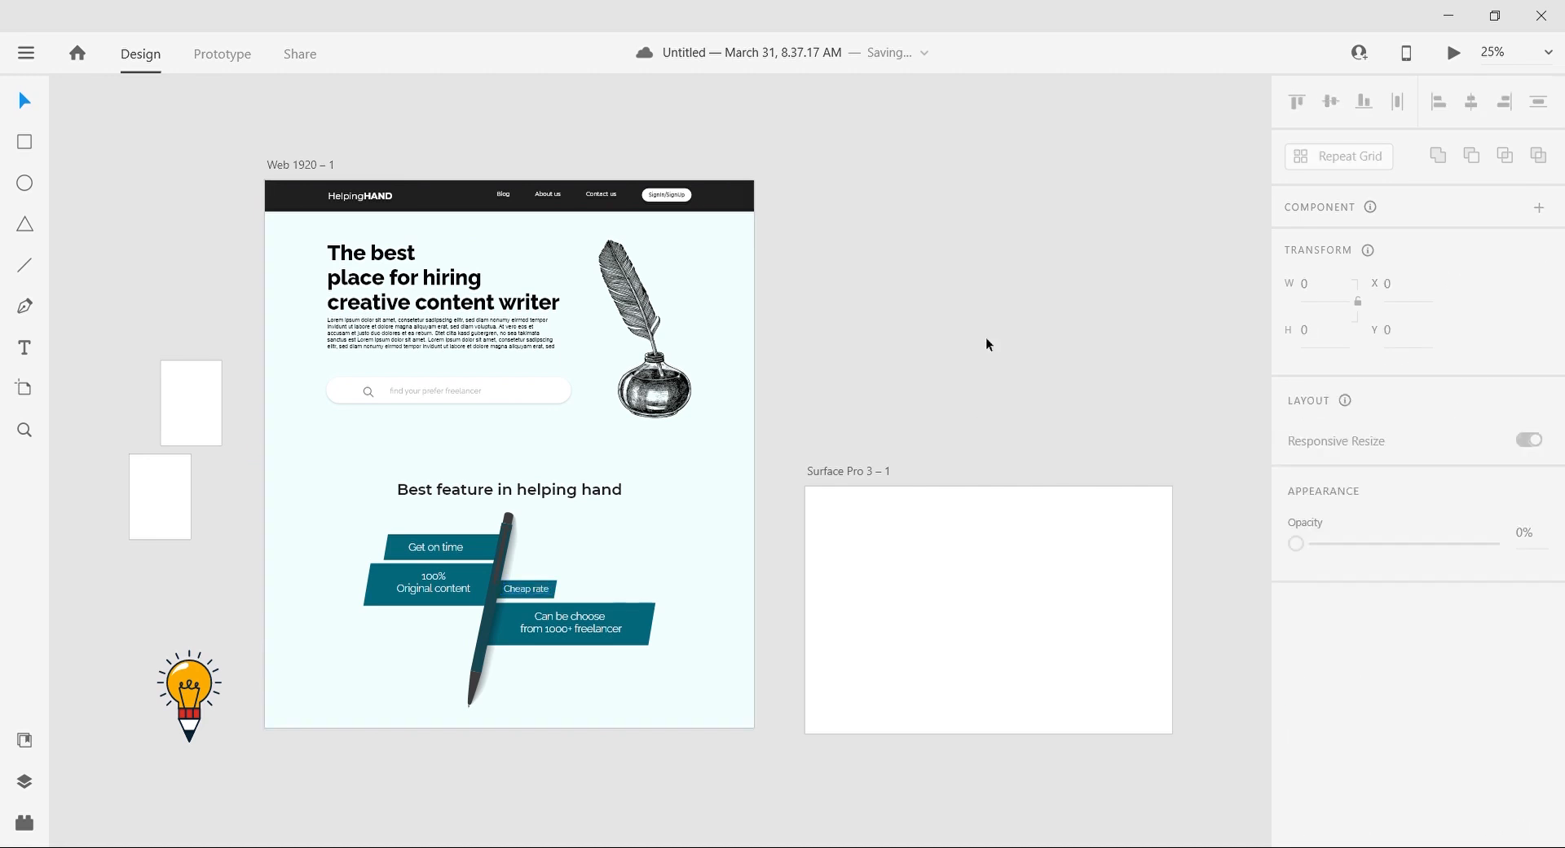
{"action": "scroll", "coordinate": [985, 336], "scroll_direction": "left", "scroll_amount": 2}
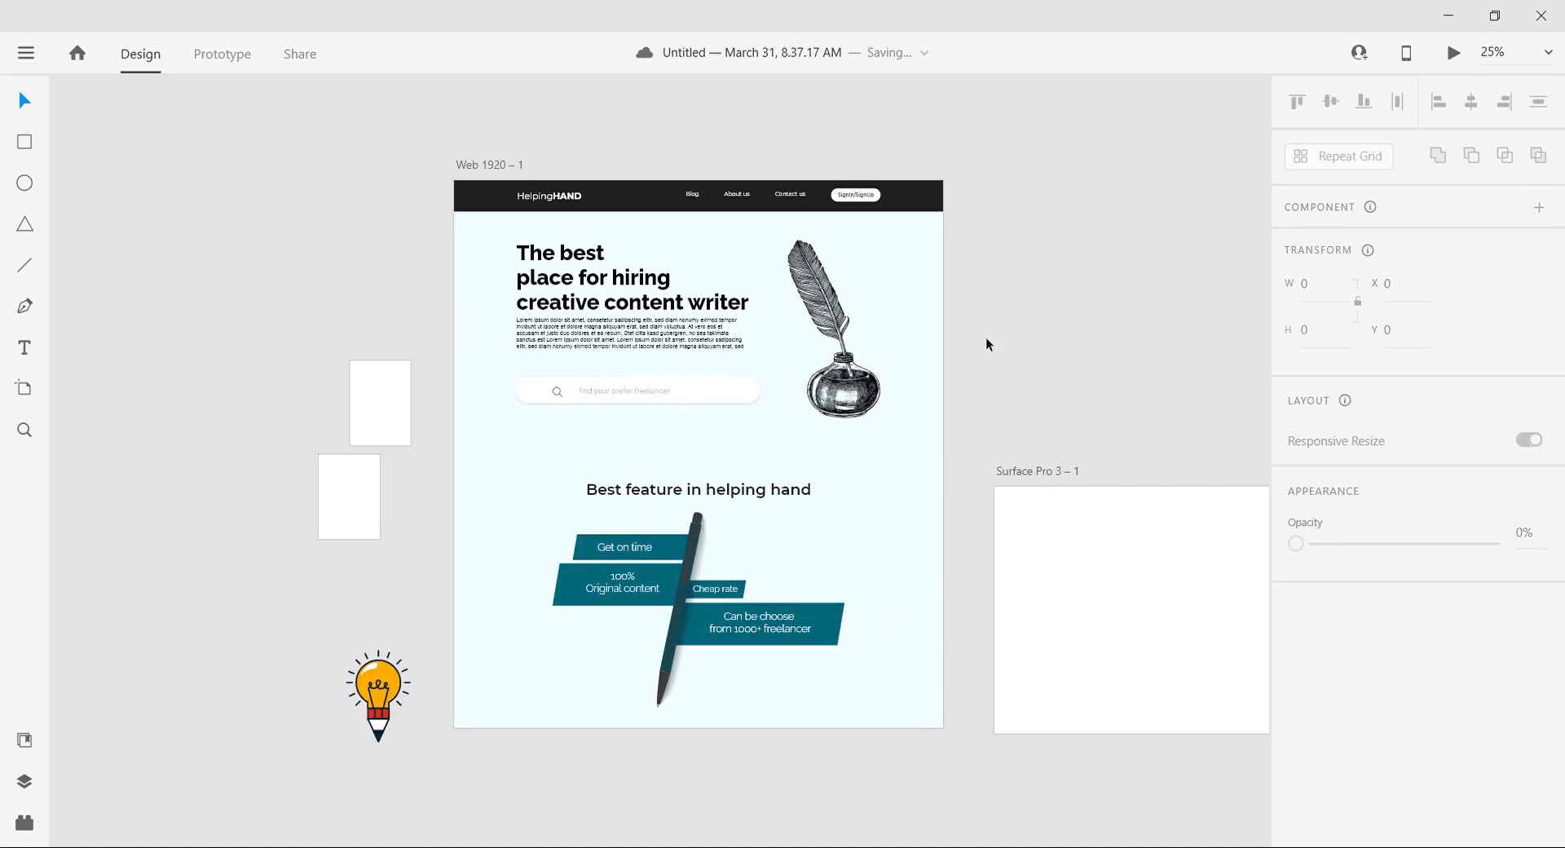
Step: Move the Surface Pro 3 artboard upward and slightly farther from the web page
{"action": "scroll", "coordinate": [985, 336], "scroll_direction": "down", "scroll_amount": 2}
{"action": "left_click_drag", "start_coordinate": [1023, 334], "coordinate": [1069, 178]}
{"action": "left_click", "coordinate": [1010, 220]}
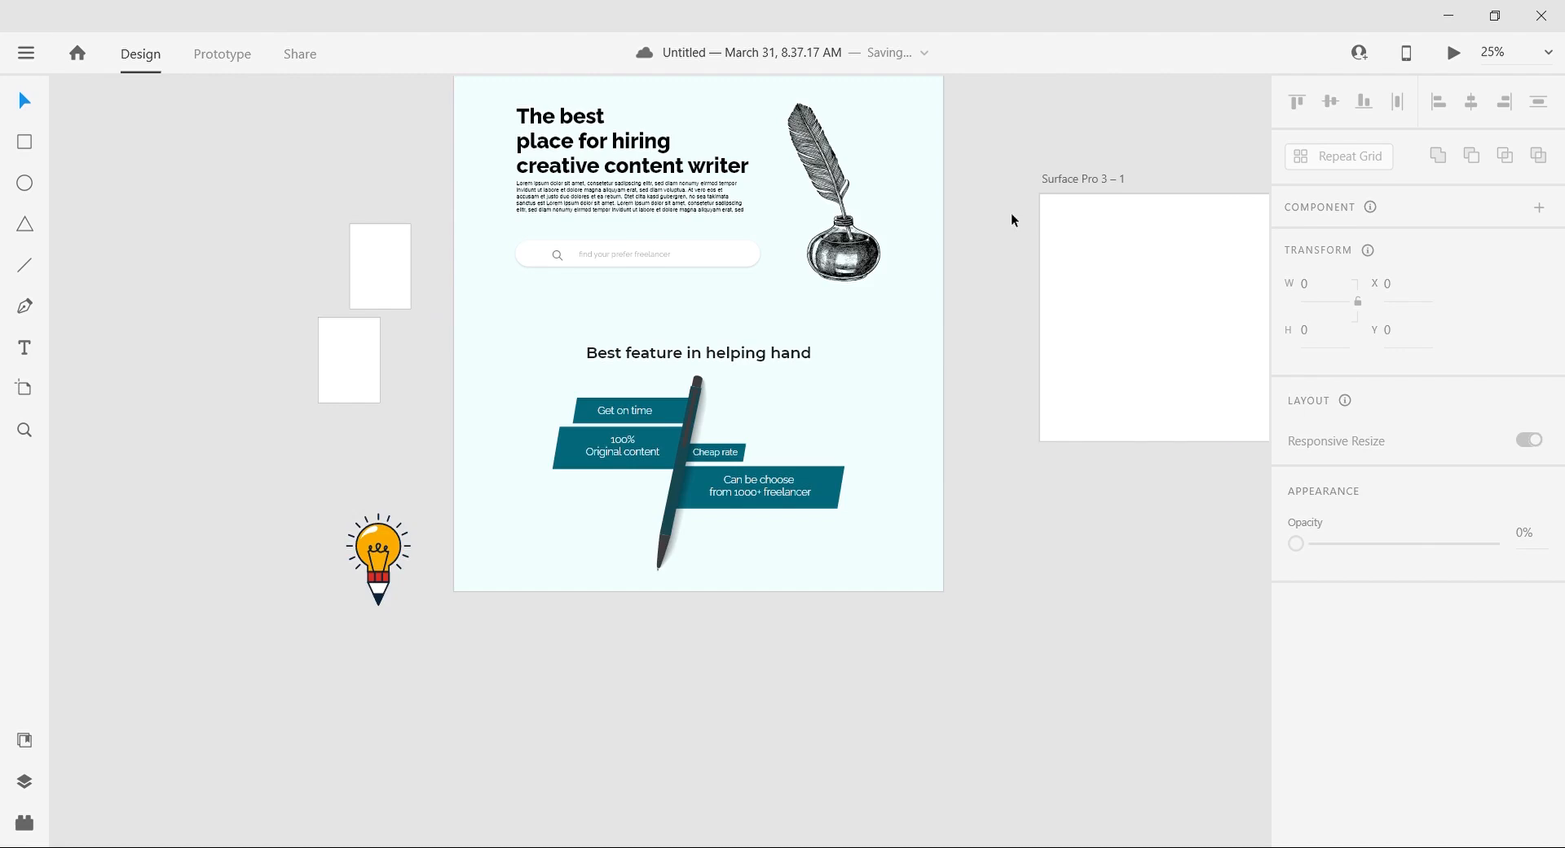
Step: Extend the web page artboard and its pale background rectangle downward below the feature section
{"action": "scroll", "coordinate": [1010, 220], "scroll_direction": "down", "scroll_amount": 1}
{"action": "left_click", "coordinate": [746, 468]}
{"action": "left_click_drag", "start_coordinate": [701, 508], "coordinate": [698, 774]}
{"action": "left_click", "coordinate": [720, 482]}
{"action": "left_click", "coordinate": [897, 440]}
{"action": "left_click_drag", "start_coordinate": [699, 447], "coordinate": [701, 751]}
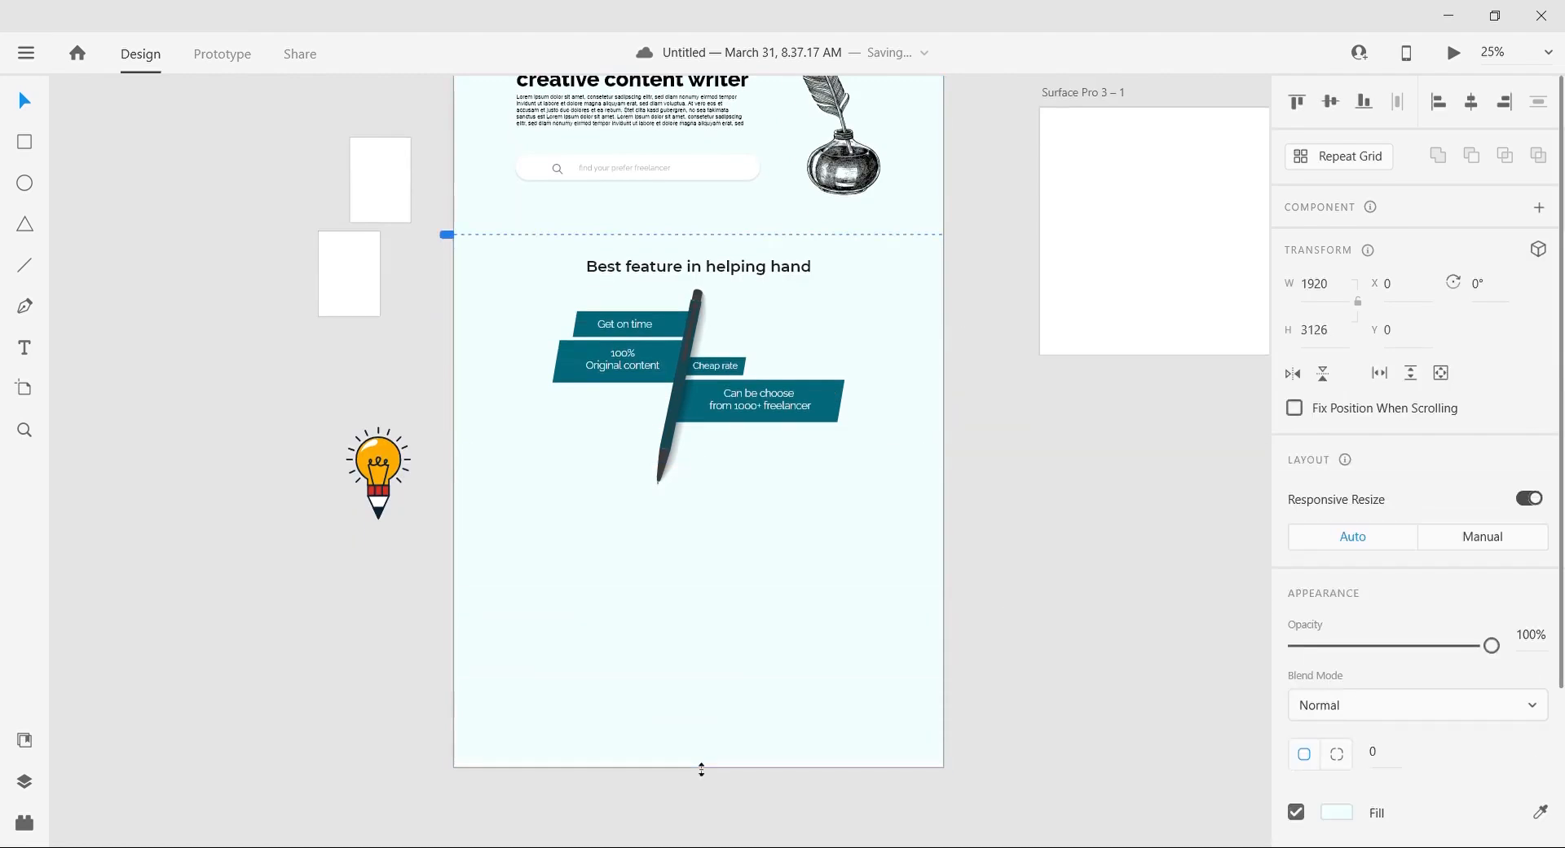
Step: Place the light-bulb pencil illustration at the lower left of the page and enlarge it to align with the content margin
{"action": "left_click_drag", "start_coordinate": [383, 461], "coordinate": [674, 733]}
{"action": "left_click", "coordinate": [1043, 547]}
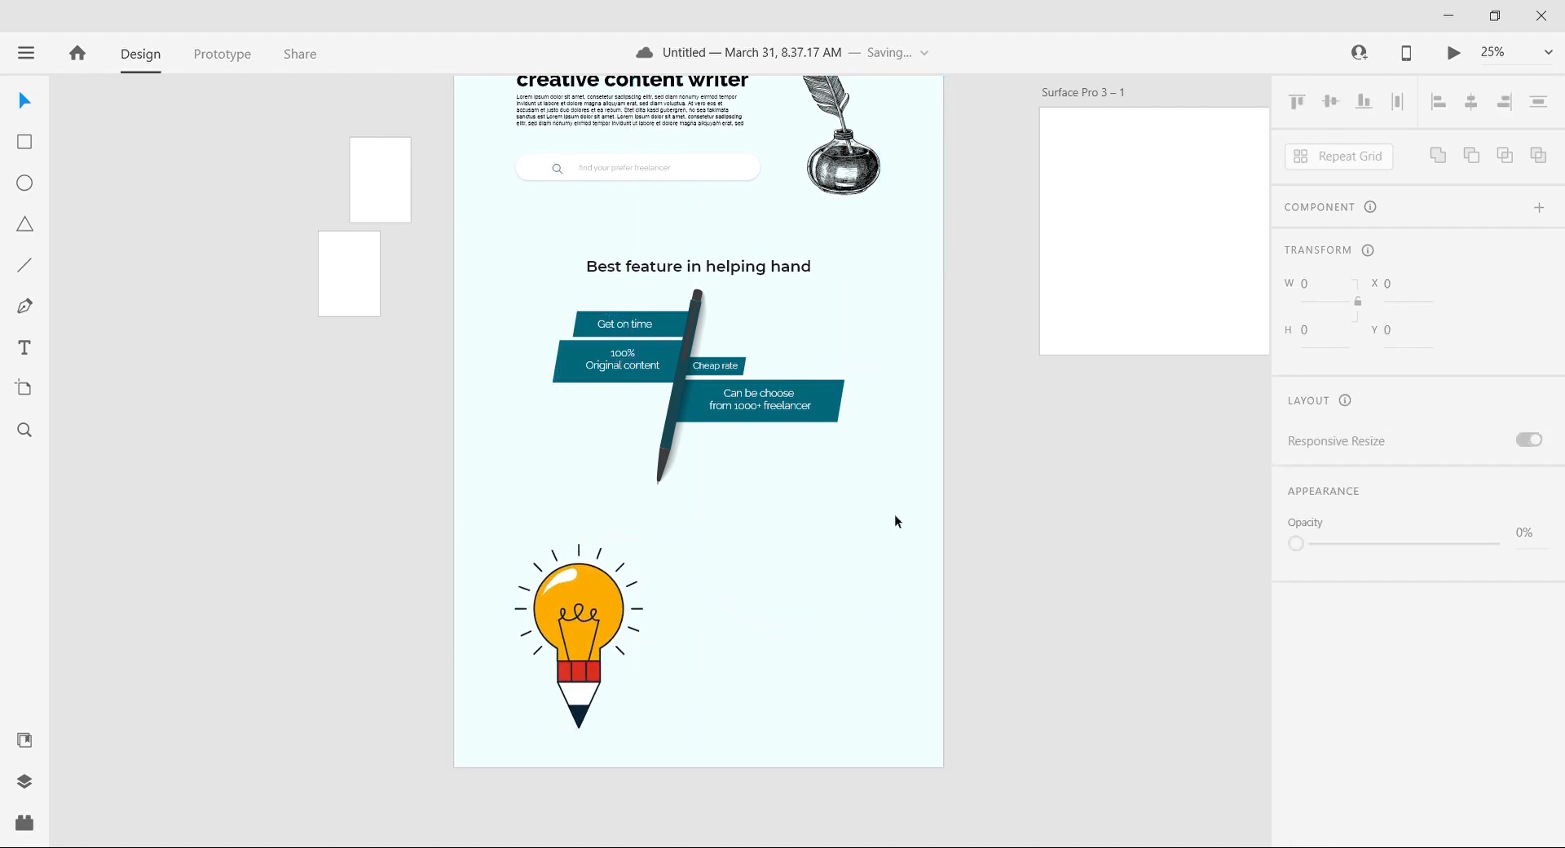
{"action": "scroll", "coordinate": [1099, 618], "scroll_direction": "up", "scroll_amount": 2}
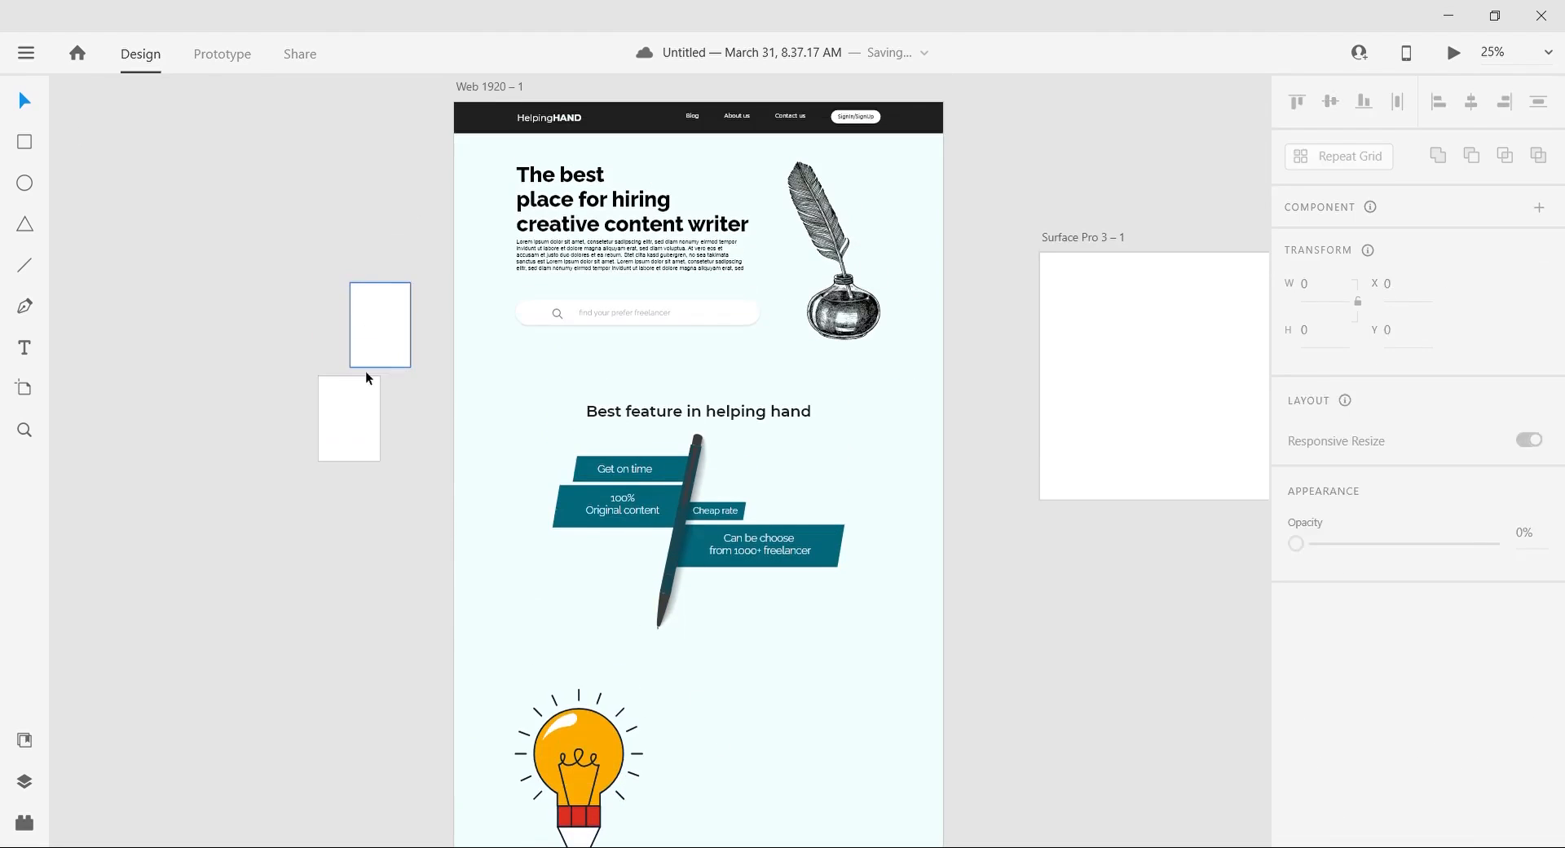
Step: Recolor the yellow bulb with the teal sampled from the feature bars
{"action": "left_click", "coordinate": [579, 758]}
{"action": "left_click", "coordinate": [1539, 741]}
{"action": "left_click", "coordinate": [666, 512]}
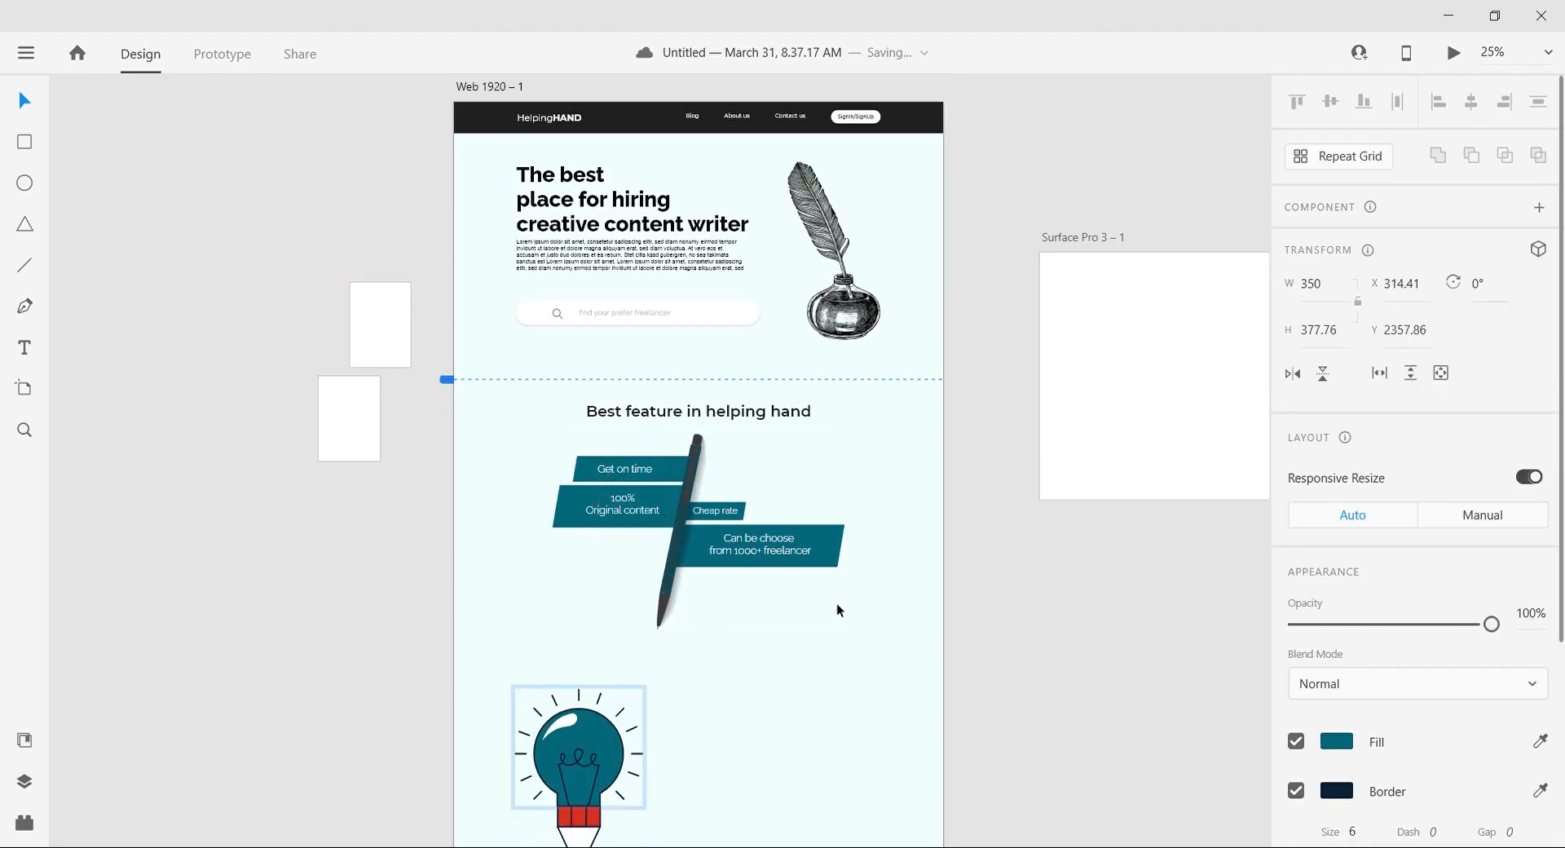
Step: Change the fill of the red pencil band below the bulb to white
{"action": "scroll", "coordinate": [620, 595], "scroll_direction": "down", "scroll_amount": 2}
{"action": "left_click", "coordinate": [574, 682]}
{"action": "double_click", "coordinate": [578, 691]}
{"action": "left_click", "coordinate": [1337, 790]}
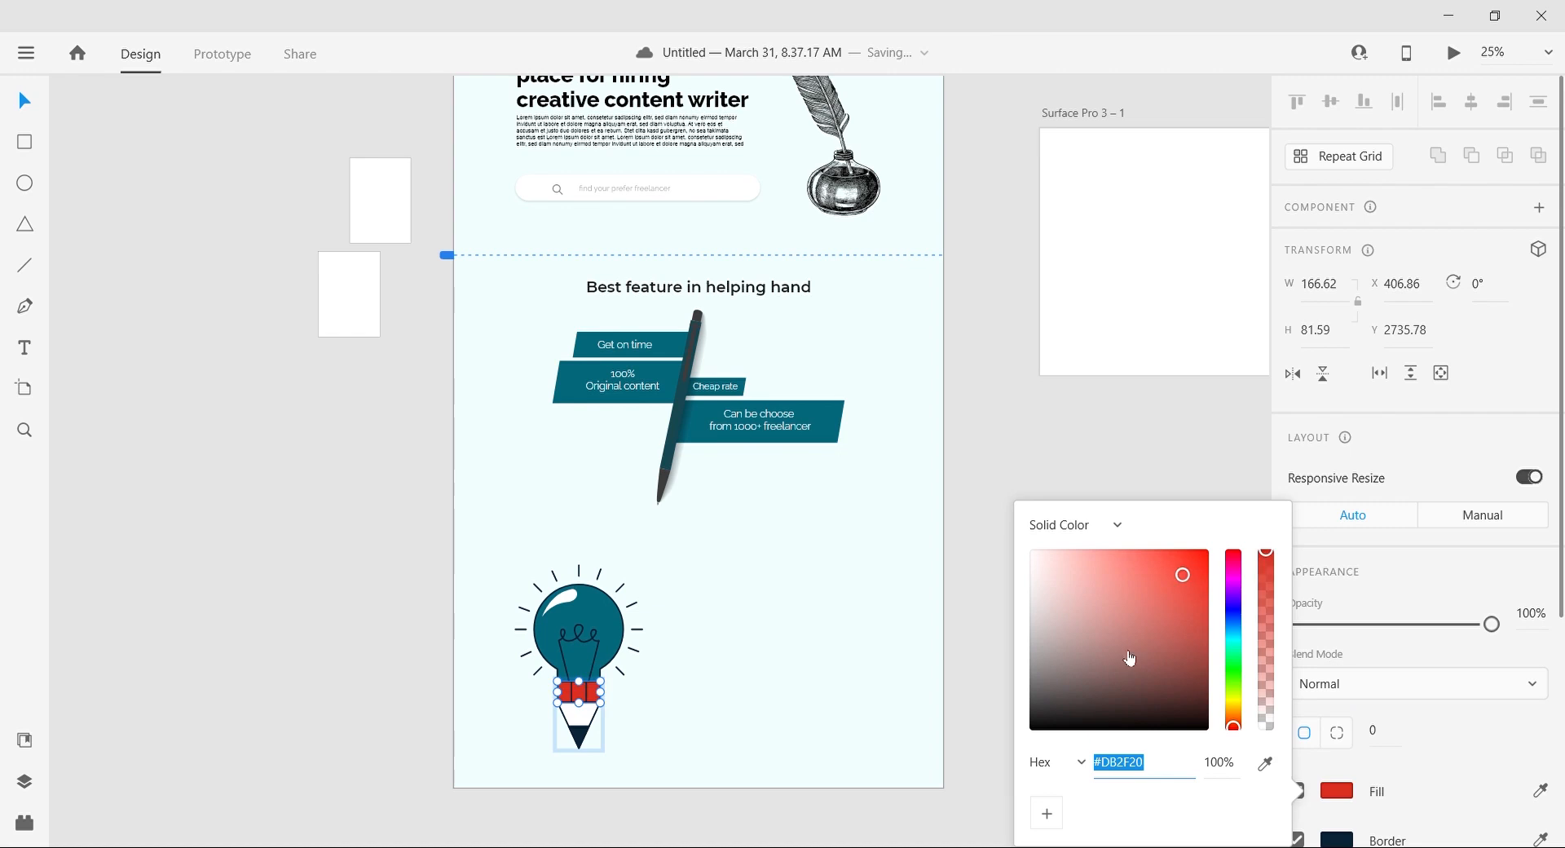
{"action": "left_click_drag", "start_coordinate": [1100, 607], "coordinate": [998, 509]}
{"action": "left_click", "coordinate": [998, 509]}
Step: Add the text "About Us" beside the bulb illustration and recolor it with the black sampled from the headline
{"action": "scroll", "coordinate": [383, 575], "scroll_direction": "right", "scroll_amount": 1}
{"action": "key", "text": "t"}
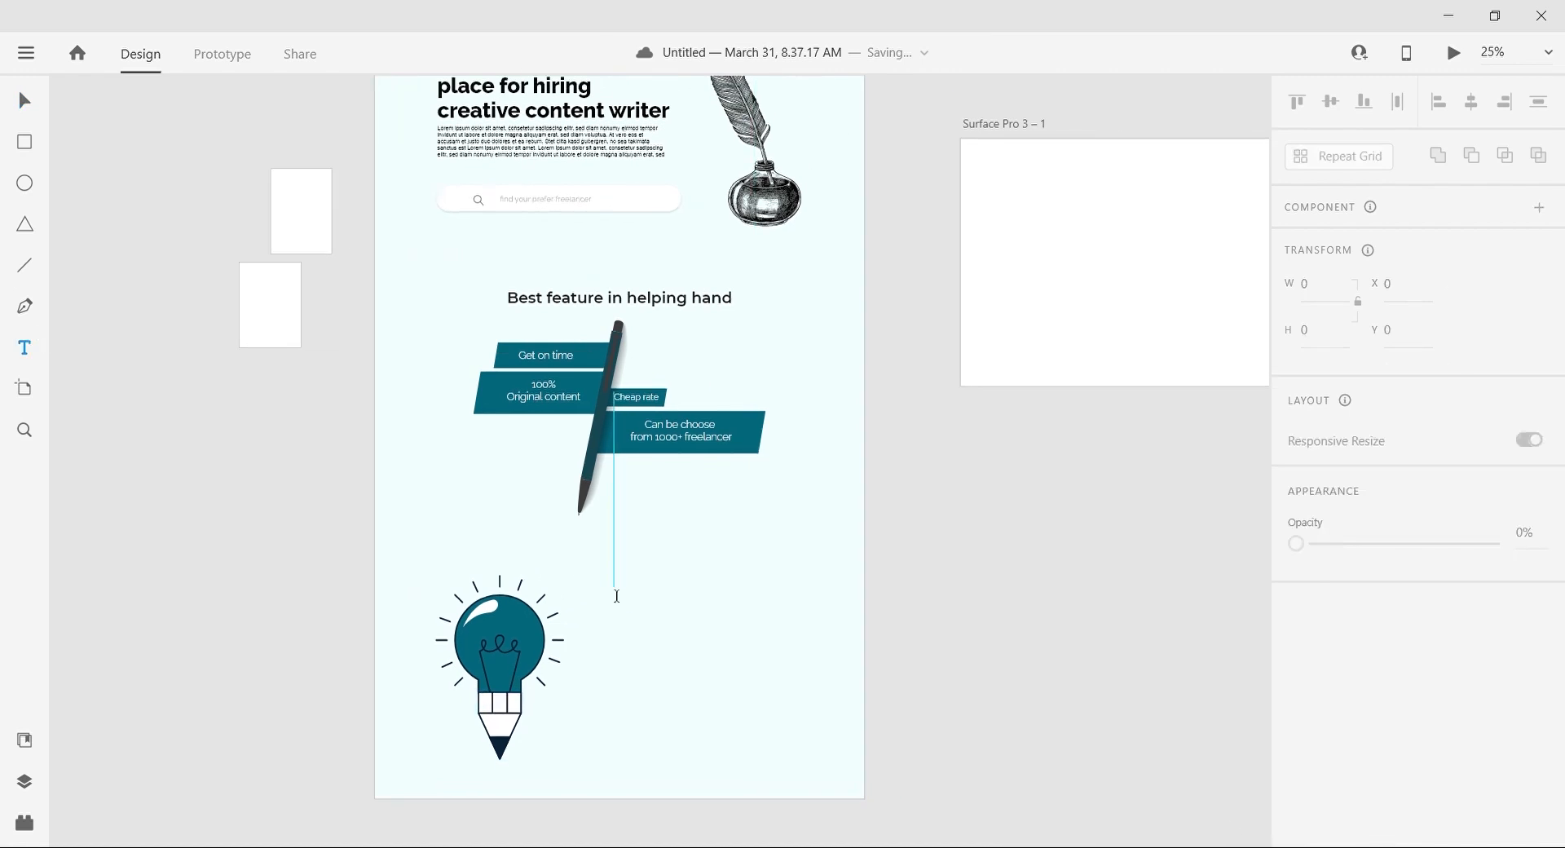
{"action": "left_click", "coordinate": [618, 594]}
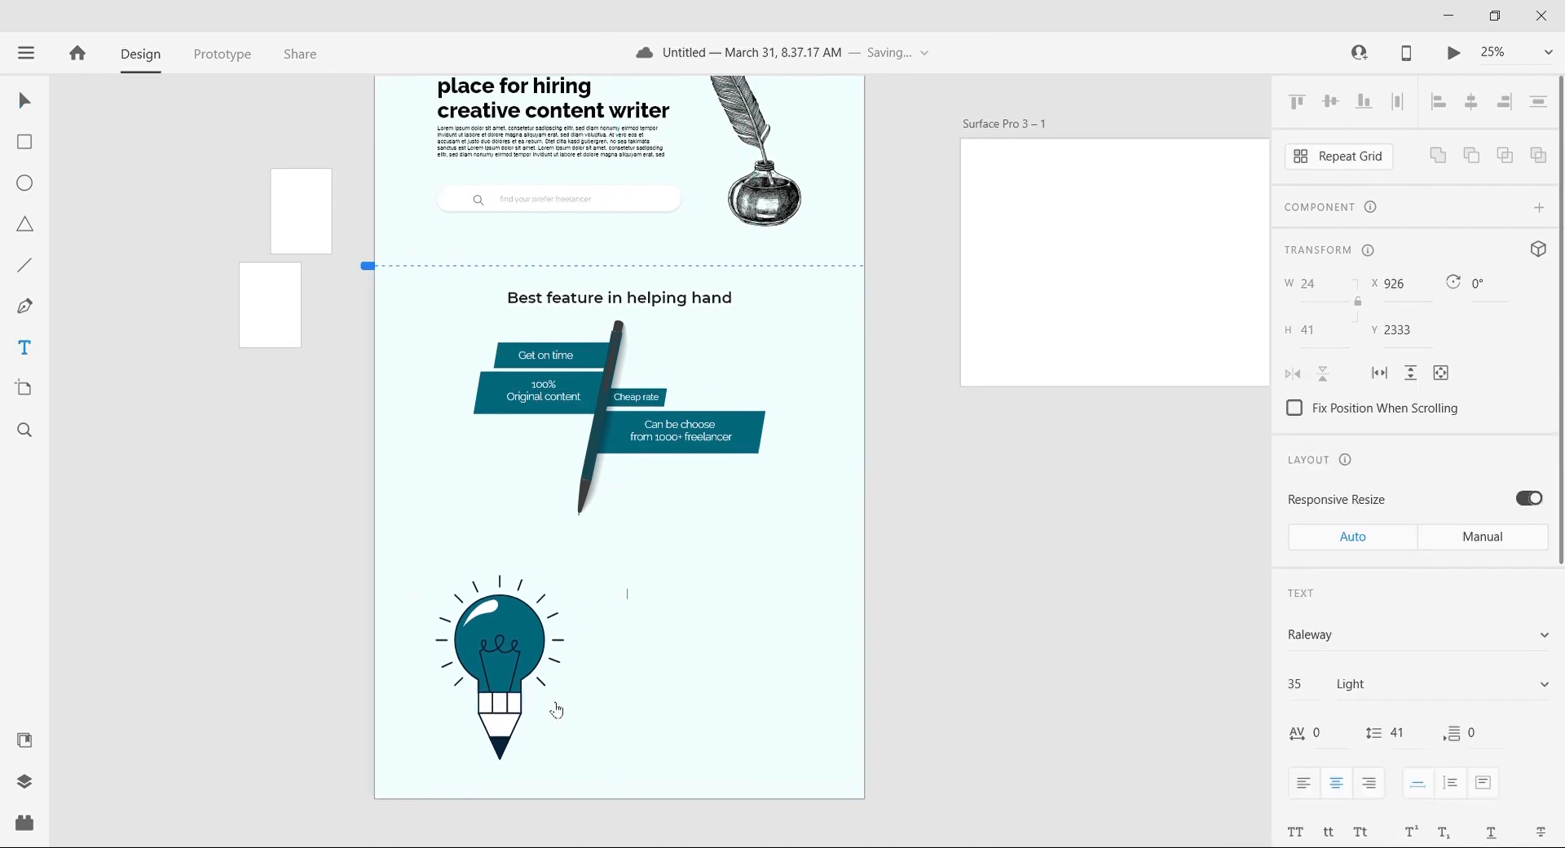
{"action": "key", "text": "Escape"}
{"action": "scroll", "coordinate": [1467, 701], "scroll_direction": "down", "scroll_amount": 4}
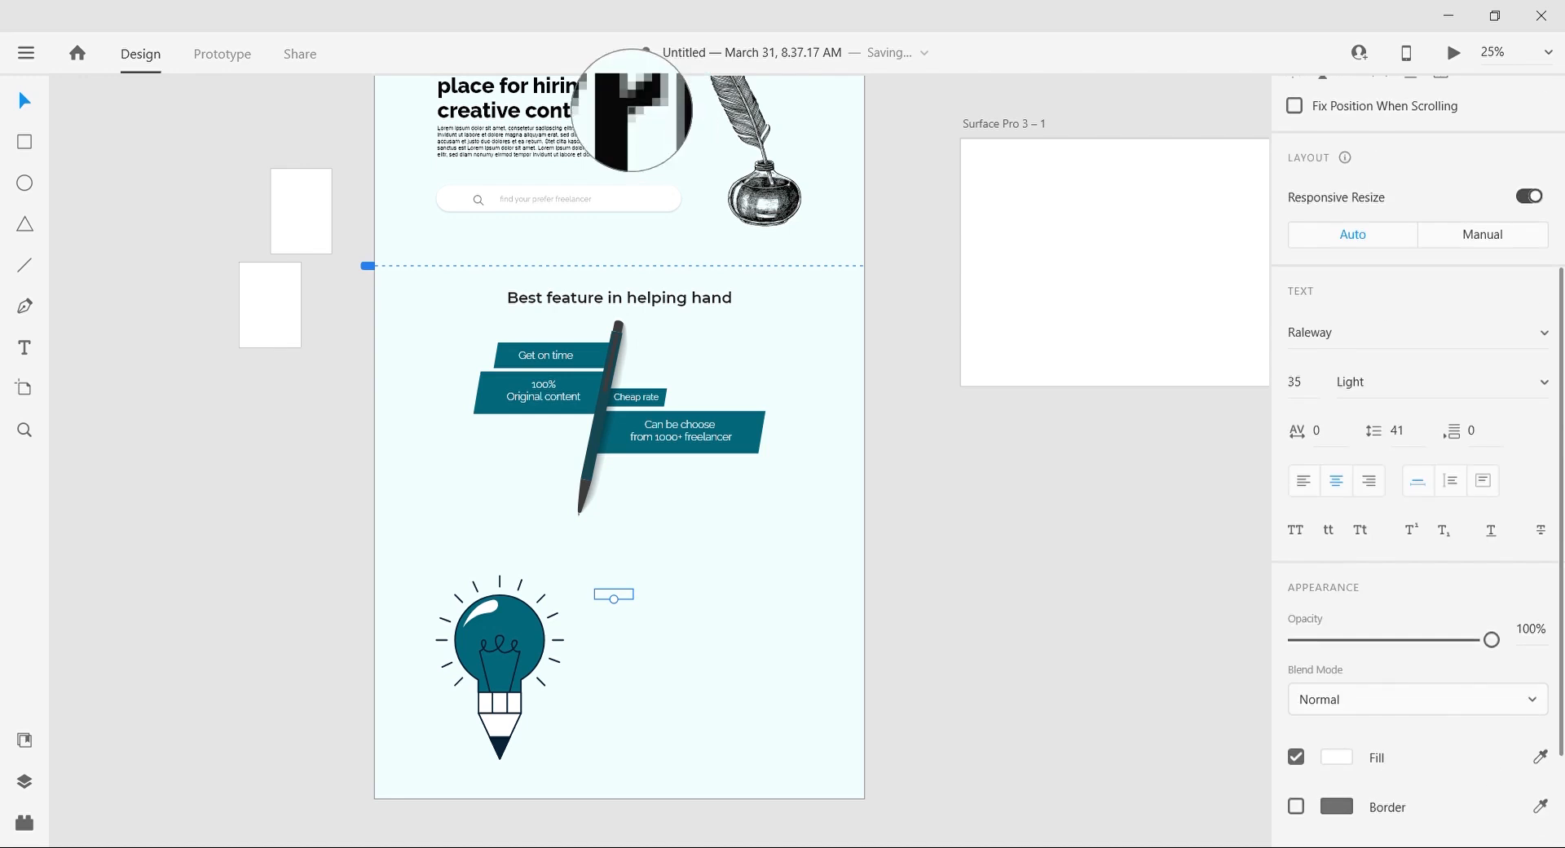
{"action": "left_click", "coordinate": [1004, 696]}
Step: Set the "About Us" text size to 70 and position it beside the top of the bulb
{"action": "left_click", "coordinate": [604, 596]}
{"action": "left_click", "coordinate": [1304, 685]}
{"action": "type", "text": "70"}
{"action": "key", "text": "Return"}
{"action": "left_click_drag", "start_coordinate": [593, 595], "coordinate": [628, 603]}
{"action": "scroll", "coordinate": [1356, 657], "scroll_direction": "down", "scroll_amount": 6}
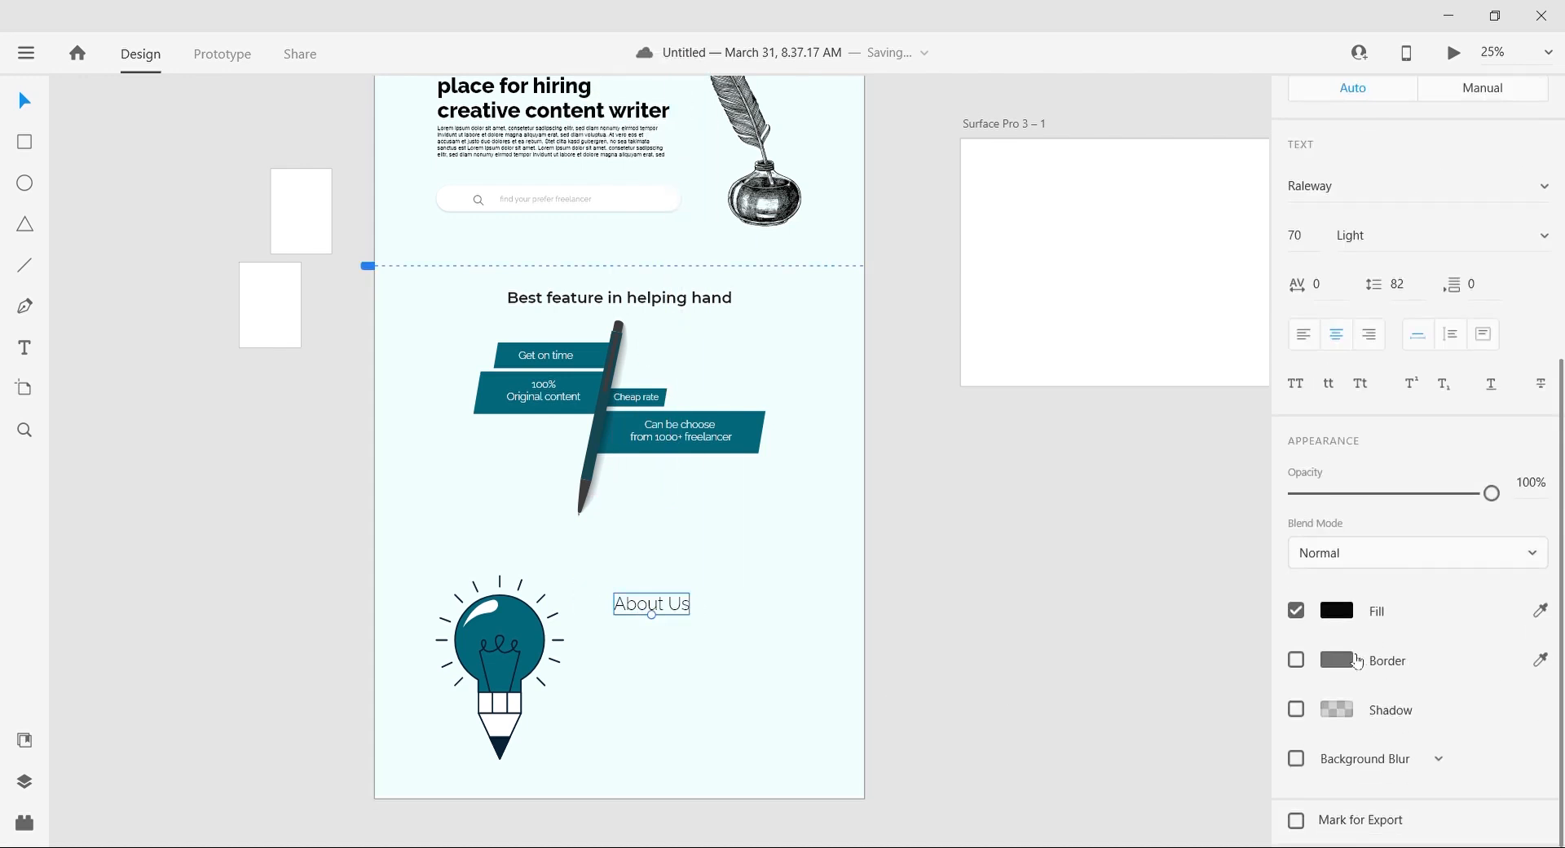
Step: Set the weight of the "About Us" heading to Bold
{"action": "scroll", "coordinate": [1426, 603], "scroll_direction": "up", "scroll_amount": 3}
{"action": "left_click", "coordinate": [1394, 539]}
{"action": "left_click", "coordinate": [1088, 556]}
{"action": "scroll", "coordinate": [603, 648], "scroll_direction": "up", "scroll_amount": 1}
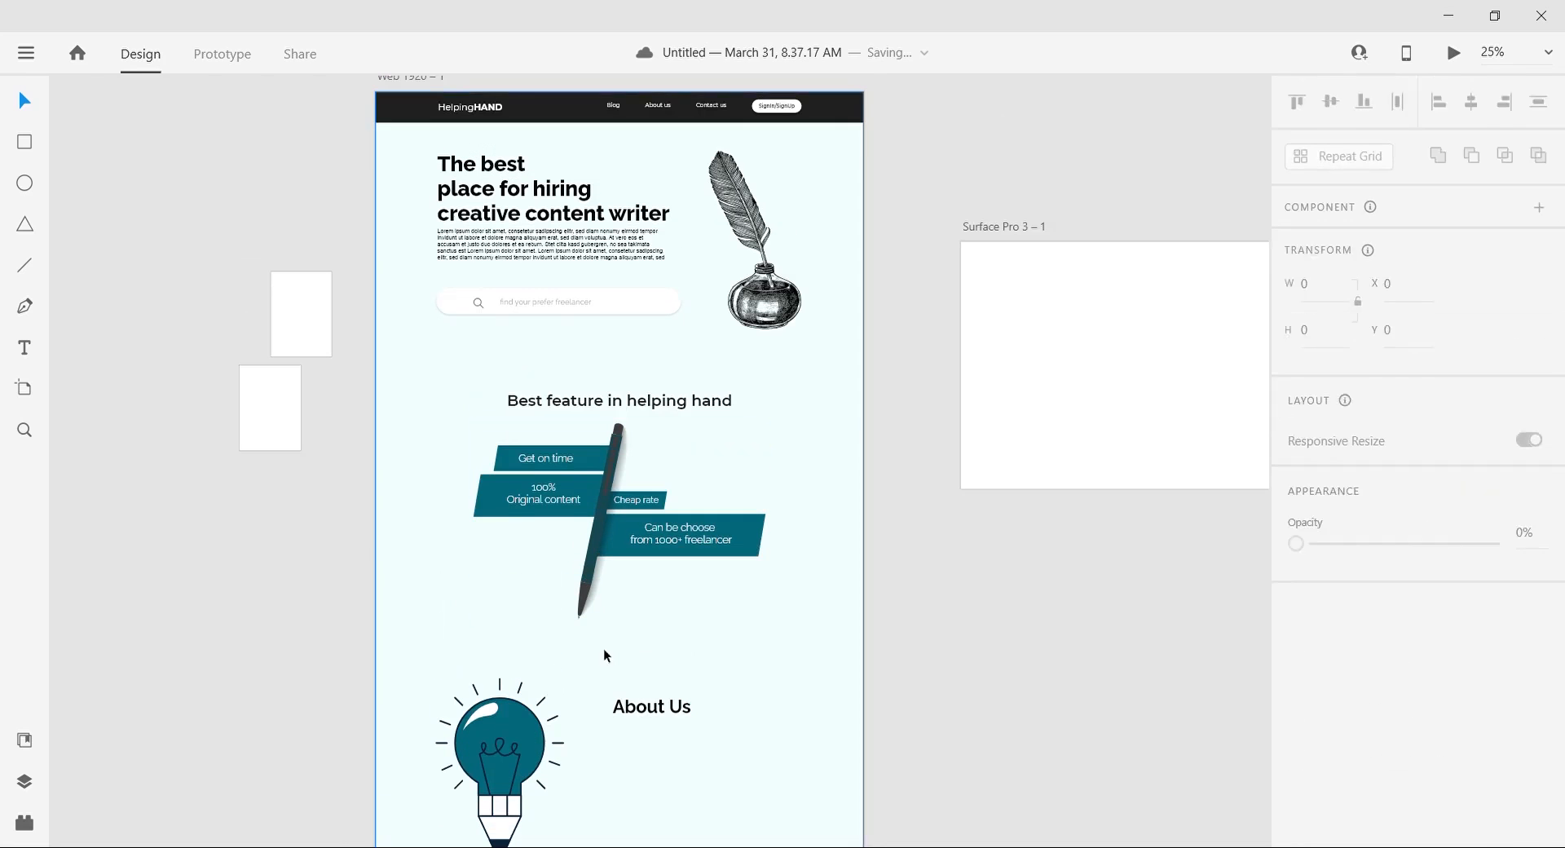
Step: Set the "About Us" heading to SemiBold weight at size 60, using the "Best feature in helping hand" heading as the reference
{"action": "left_click", "coordinate": [658, 398]}
{"action": "left_click", "coordinate": [652, 706]}
{"action": "left_click", "coordinate": [653, 403]}
{"action": "left_click", "coordinate": [667, 709]}
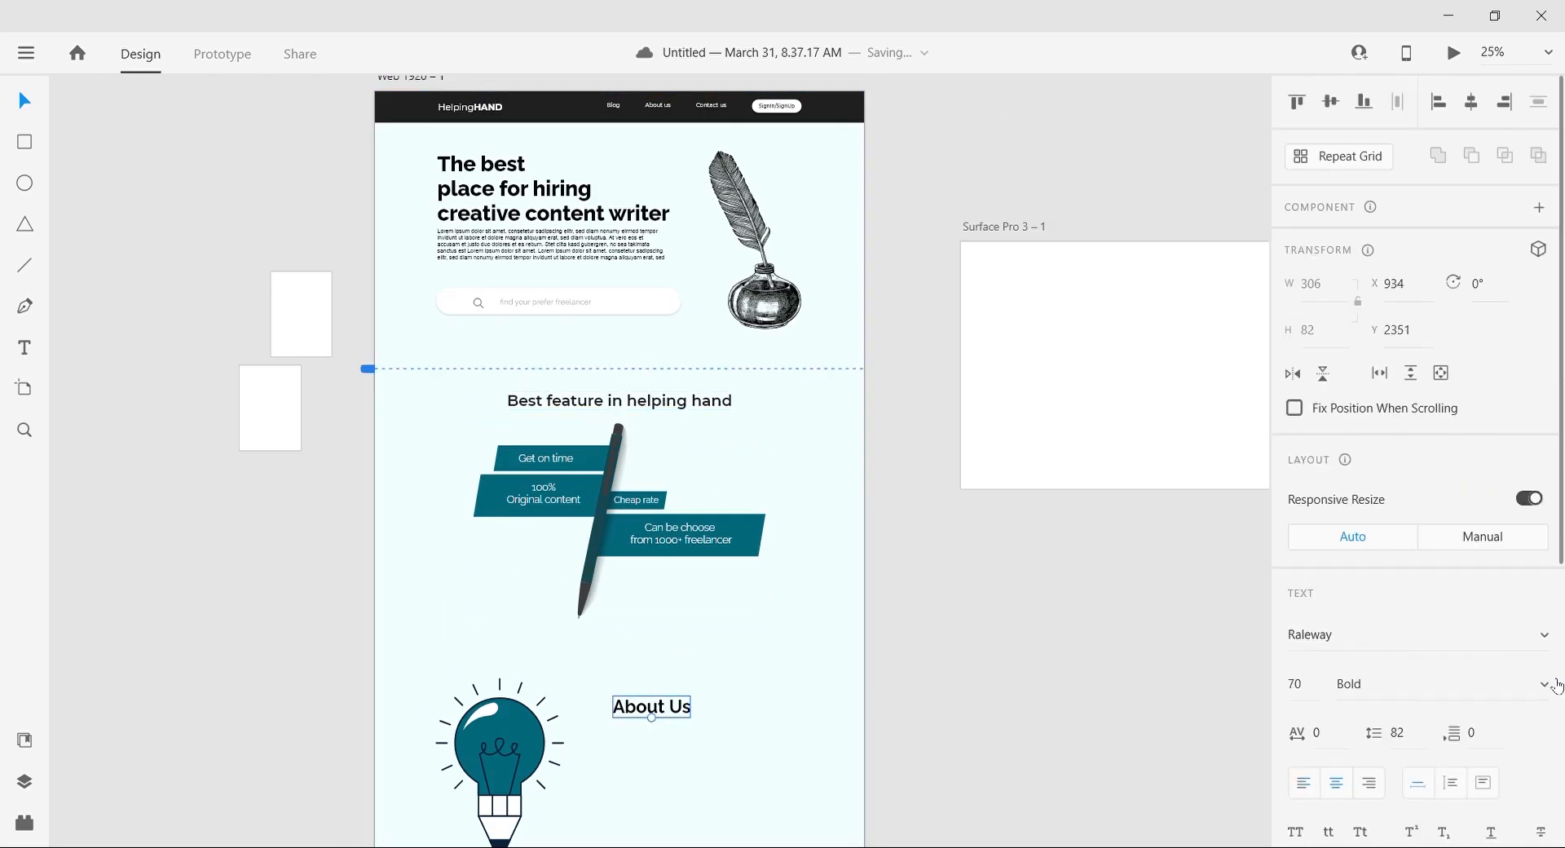
{"action": "type", "text": "60"}
{"action": "key", "text": "Return"}
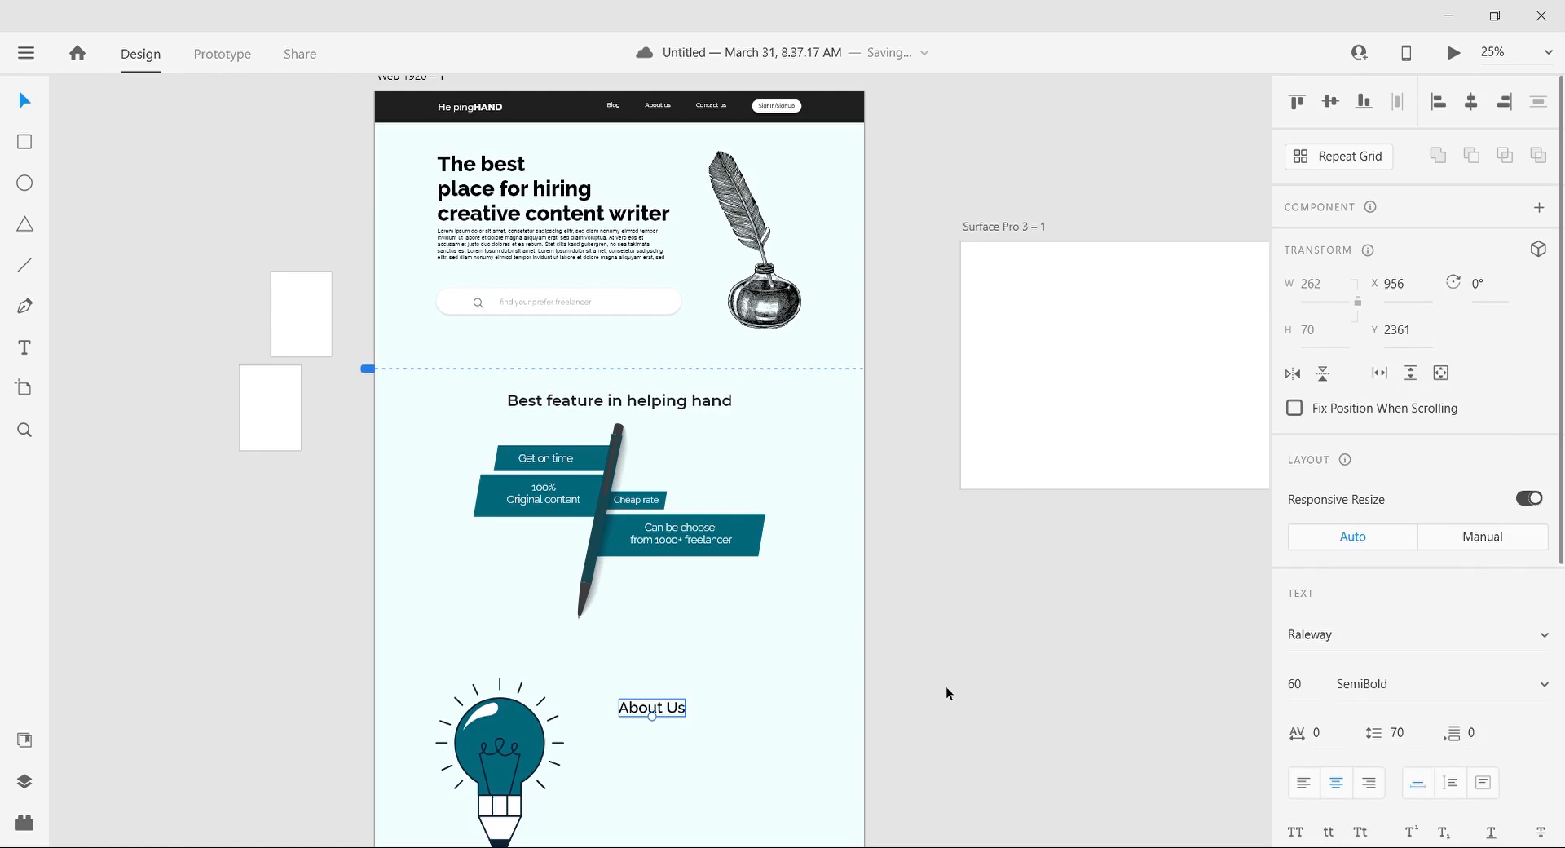
{"action": "left_click", "coordinate": [946, 686]}
Step: Draw a rectangle about 717 by 461 beneath the "About Us" heading and fill it with Lorem Ipsum placeholder text
{"action": "scroll", "coordinate": [946, 686], "scroll_direction": "down", "scroll_amount": 3}
{"action": "left_click", "coordinate": [25, 142]}
{"action": "left_click_drag", "start_coordinate": [618, 538], "coordinate": [811, 664]}
{"action": "left_click", "coordinate": [26, 823]}
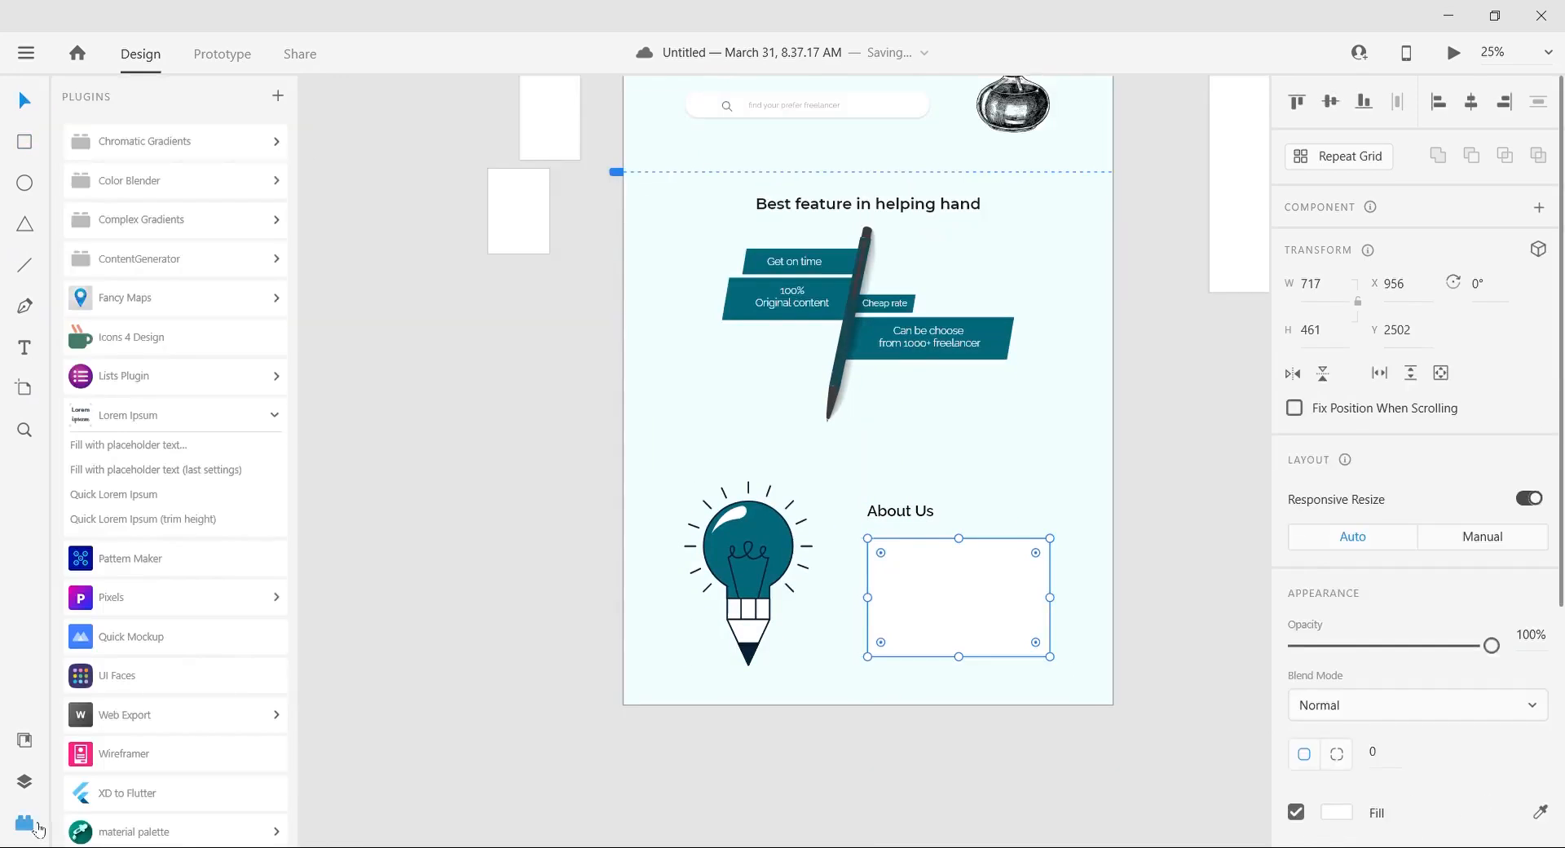
{"action": "left_click", "coordinate": [193, 446]}
{"action": "left_click", "coordinate": [919, 569]}
Step: Set the text size of the placeholder paragraph under "About Us" to 30
{"action": "left_click", "coordinate": [1321, 689]}
{"action": "key", "text": "BackSpace"}
{"action": "key", "text": "BackSpace"}
{"action": "type", "text": "22"}
{"action": "key", "text": "Return"}
{"action": "left_click", "coordinate": [1322, 689]}
{"action": "type", "text": "25"}
{"action": "key", "text": "Return"}
{"action": "left_click", "coordinate": [1322, 689]}
{"action": "type", "text": "28"}
{"action": "key", "text": "ctrl+plus"}
{"action": "left_click", "coordinate": [1322, 688]}
{"action": "type", "text": "30"}
{"action": "key", "text": "Return"}
{"action": "left_click", "coordinate": [1079, 490]}
Step: Move the "About Us" heading and paragraph up together, and raise the bulb illustration so its tip aligns with the paragraph's lower edge
{"action": "left_click", "coordinate": [823, 601]}
{"action": "left_click", "coordinate": [775, 535]}
{"action": "left_click", "coordinate": [777, 601]}
{"action": "left_click", "coordinate": [748, 531], "text": "shift"}
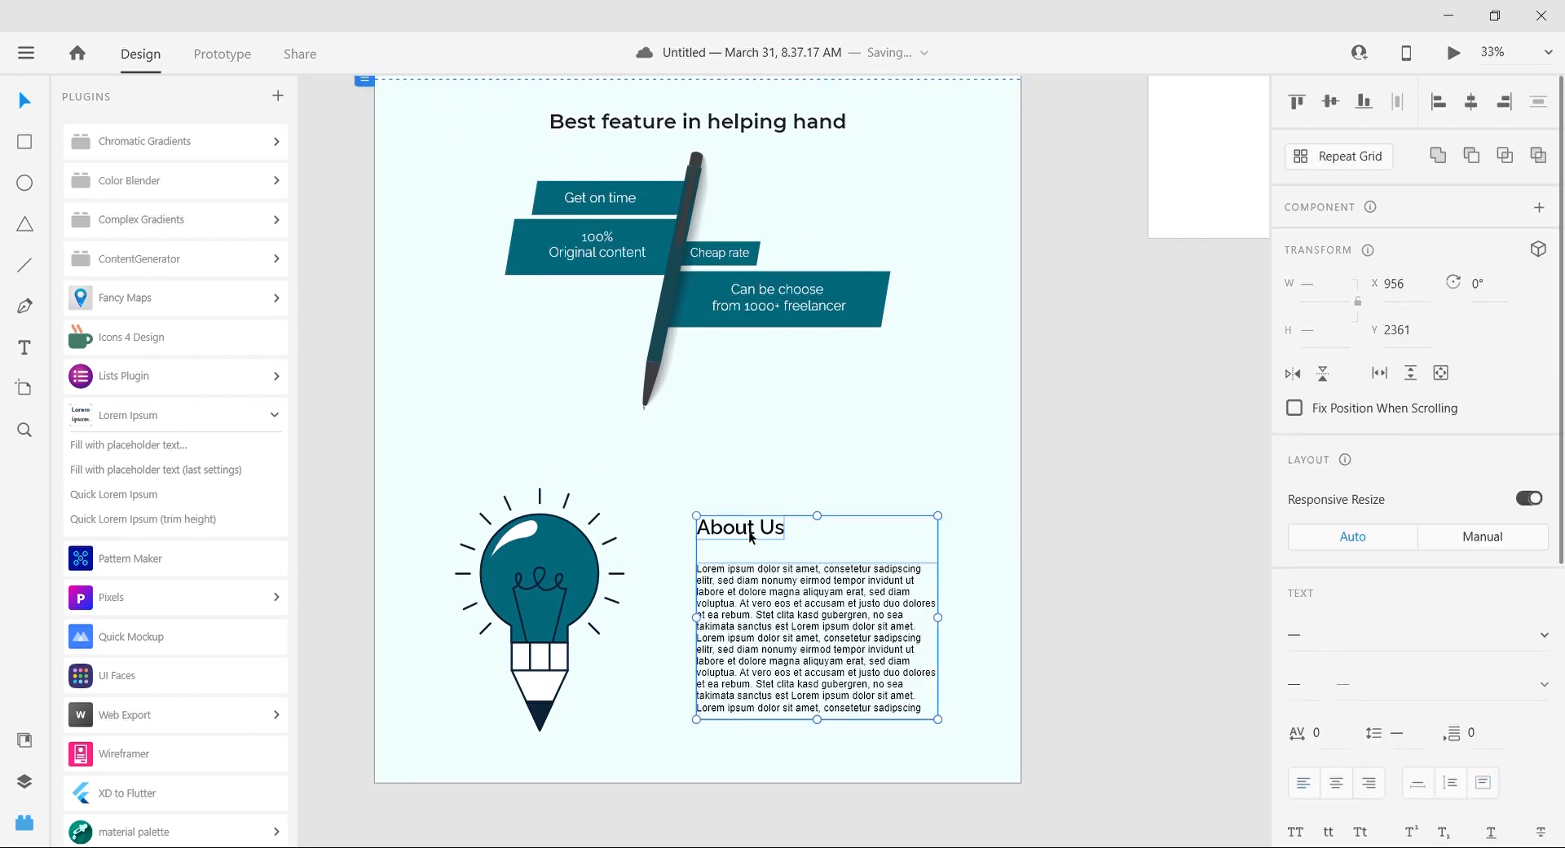
{"action": "key", "text": "shift+Up"}
{"action": "key", "text": "shift+Up"}
{"action": "key", "text": "shift+Up"}
{"action": "key", "text": "shift+Up"}
{"action": "key", "text": "shift+Up"}
{"action": "key", "text": "shift+Up"}
{"action": "key", "text": "shift+Up"}
{"action": "key", "text": "shift+Up"}
{"action": "left_click_drag", "start_coordinate": [517, 588], "coordinate": [516, 547]}
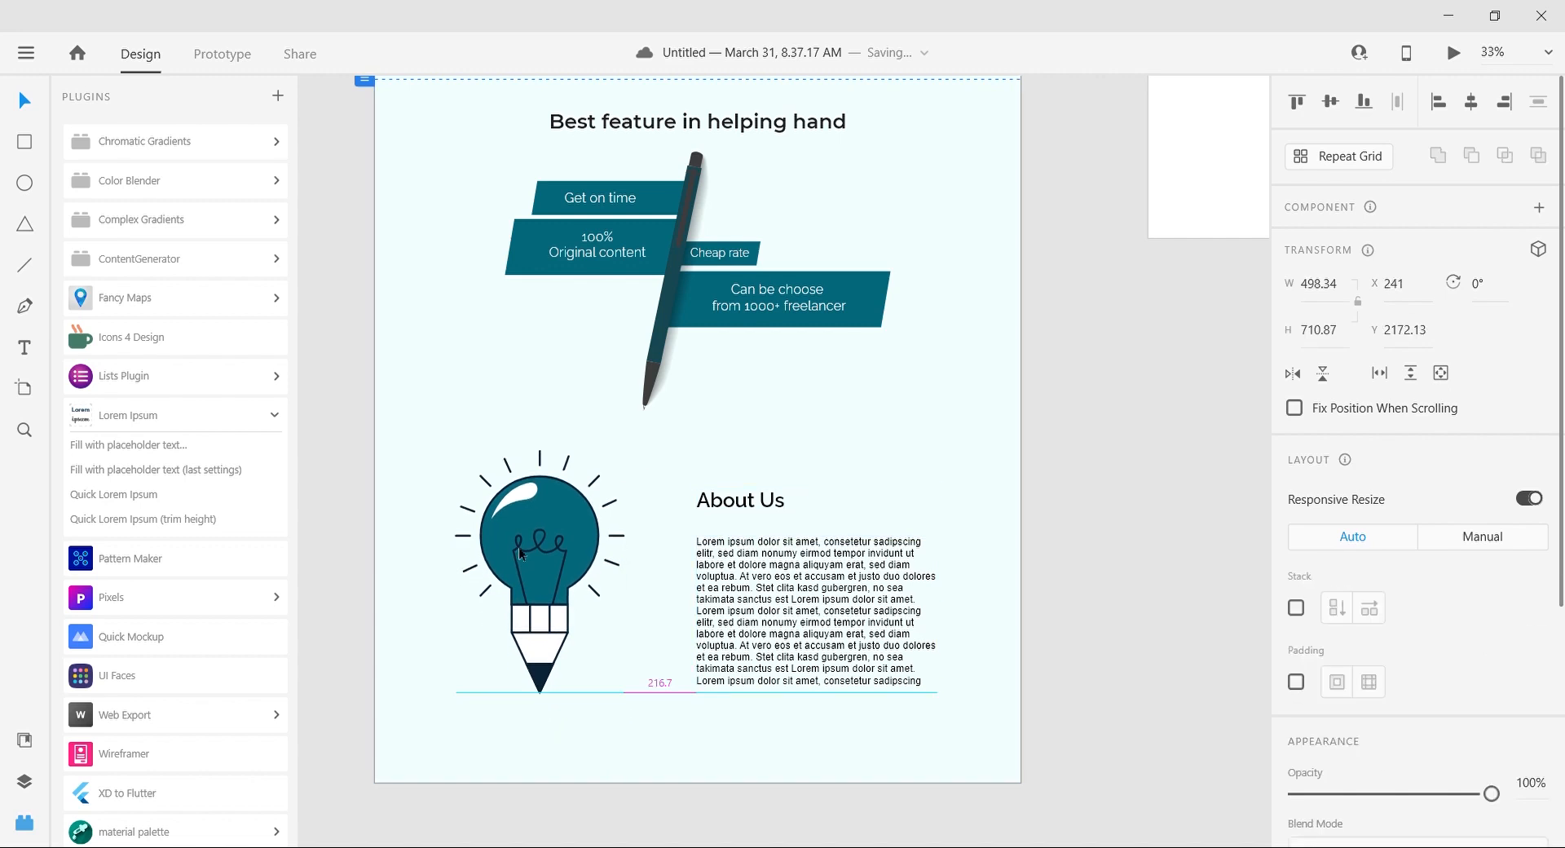
Step: Extend the artboard and its background rectangle downward to about 3520 high, leaving room below the About Us section
{"action": "left_click", "coordinate": [1106, 570]}
{"action": "key", "text": "ctrl+minus"}
{"action": "key", "text": "ctrl+minus"}
{"action": "key", "text": "ctrl+minus"}
{"action": "key", "text": "ctrl+plus"}
{"action": "scroll", "coordinate": [753, 738], "scroll_direction": "right", "scroll_amount": 1}
{"action": "left_click", "coordinate": [639, 593]}
{"action": "left_click_drag", "start_coordinate": [683, 607], "coordinate": [683, 666]}
{"action": "left_click", "coordinate": [688, 596]}
{"action": "left_click", "coordinate": [683, 570]}
{"action": "left_click_drag", "start_coordinate": [684, 580], "coordinate": [688, 673]}
{"action": "left_click", "coordinate": [442, 530]}
{"action": "key", "text": "ctrl+plus"}
{"action": "scroll", "coordinate": [442, 531], "scroll_direction": "up", "scroll_amount": 3}
{"action": "scroll", "coordinate": [442, 530], "scroll_direction": "left", "scroll_amount": 2}
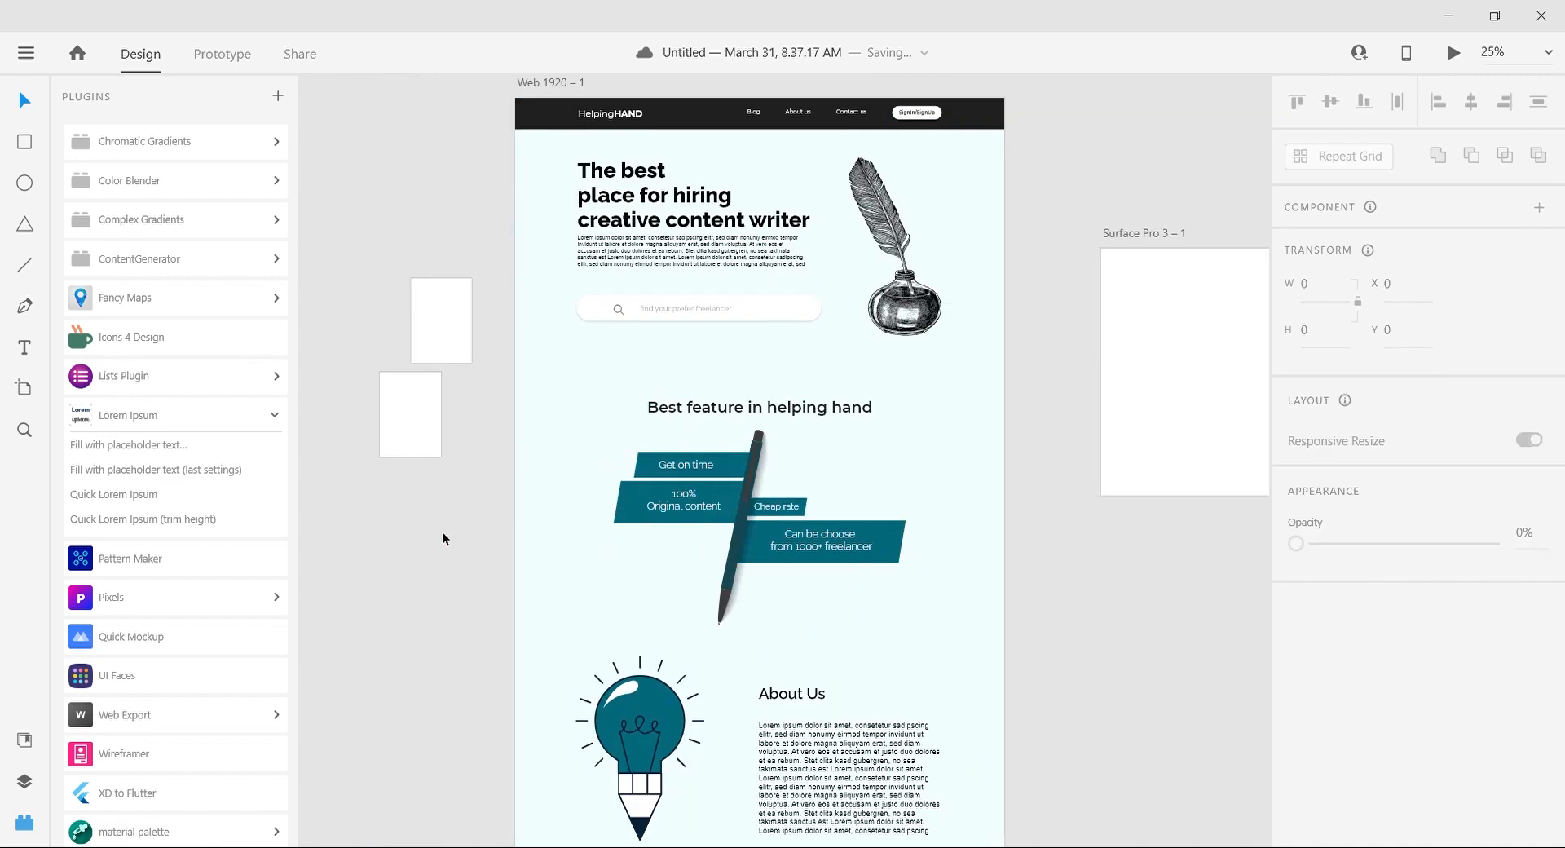
Step: Nudge the hero's placeholder paragraph slightly down from the headline
{"action": "left_click", "coordinate": [697, 251]}
{"action": "key", "text": "Down"}
{"action": "key", "text": "Down"}
{"action": "left_click", "coordinate": [425, 198]}
Step: Review the page layout from the navigation bar down to the About Us section
{"action": "key", "text": "ctrl+plus"}
{"action": "key", "text": "ctrl+plus"}
{"action": "scroll", "coordinate": [424, 200], "scroll_direction": "up", "scroll_amount": 3}
{"action": "key", "text": "ctrl+minus"}
{"action": "scroll", "coordinate": [425, 200], "scroll_direction": "up", "scroll_amount": 1}
{"action": "scroll", "coordinate": [425, 200], "scroll_direction": "left", "scroll_amount": 1}
{"action": "scroll", "coordinate": [431, 207], "scroll_direction": "right", "scroll_amount": 2}
{"action": "scroll", "coordinate": [1136, 383], "scroll_direction": "down", "scroll_amount": 5}
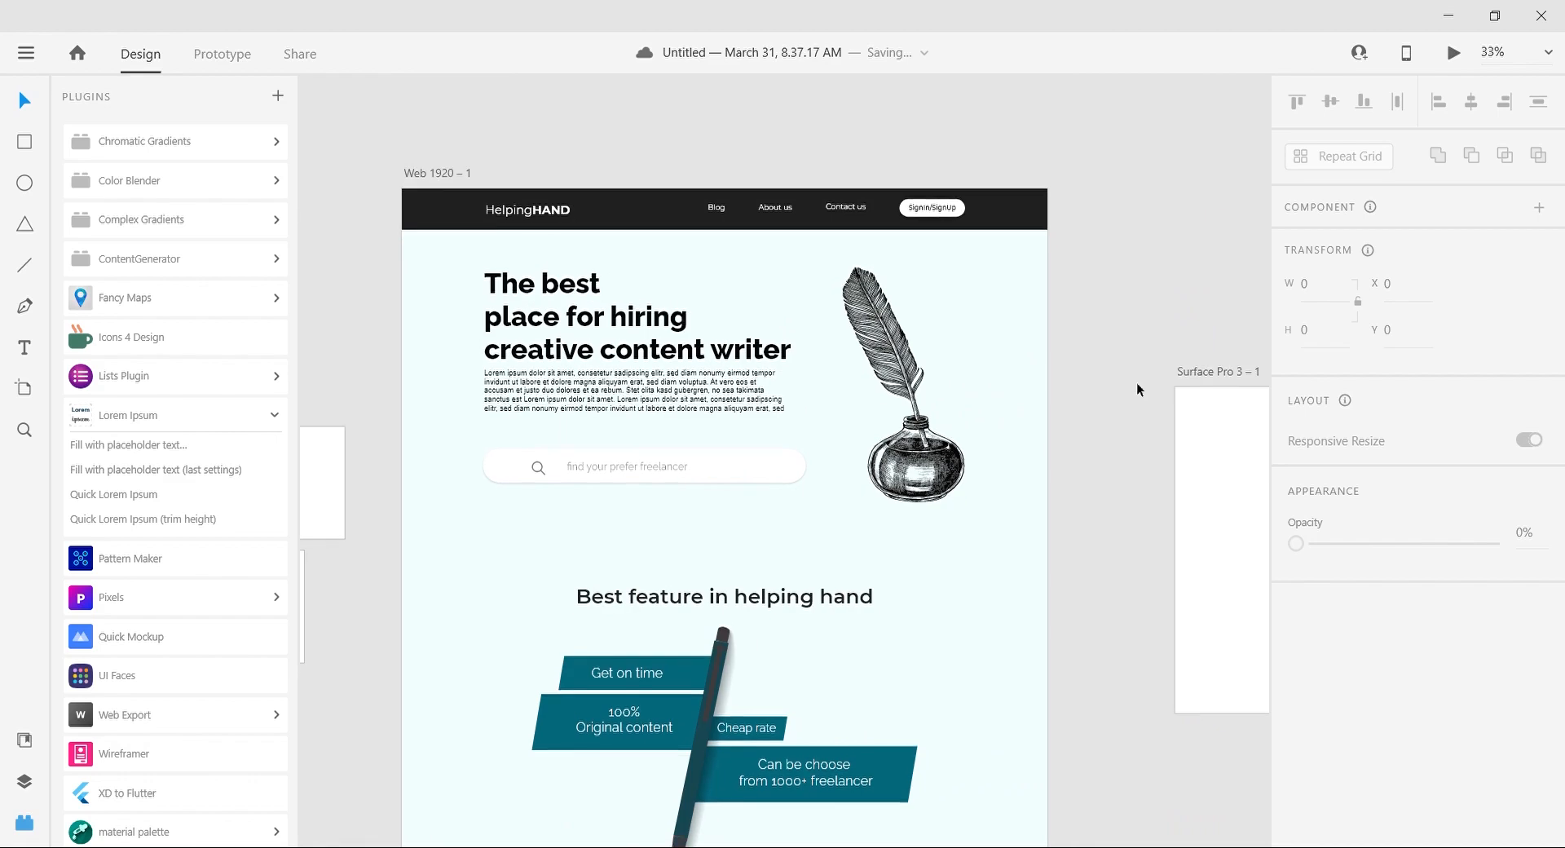
{"action": "scroll", "coordinate": [1136, 383], "scroll_direction": "up", "scroll_amount": 5}
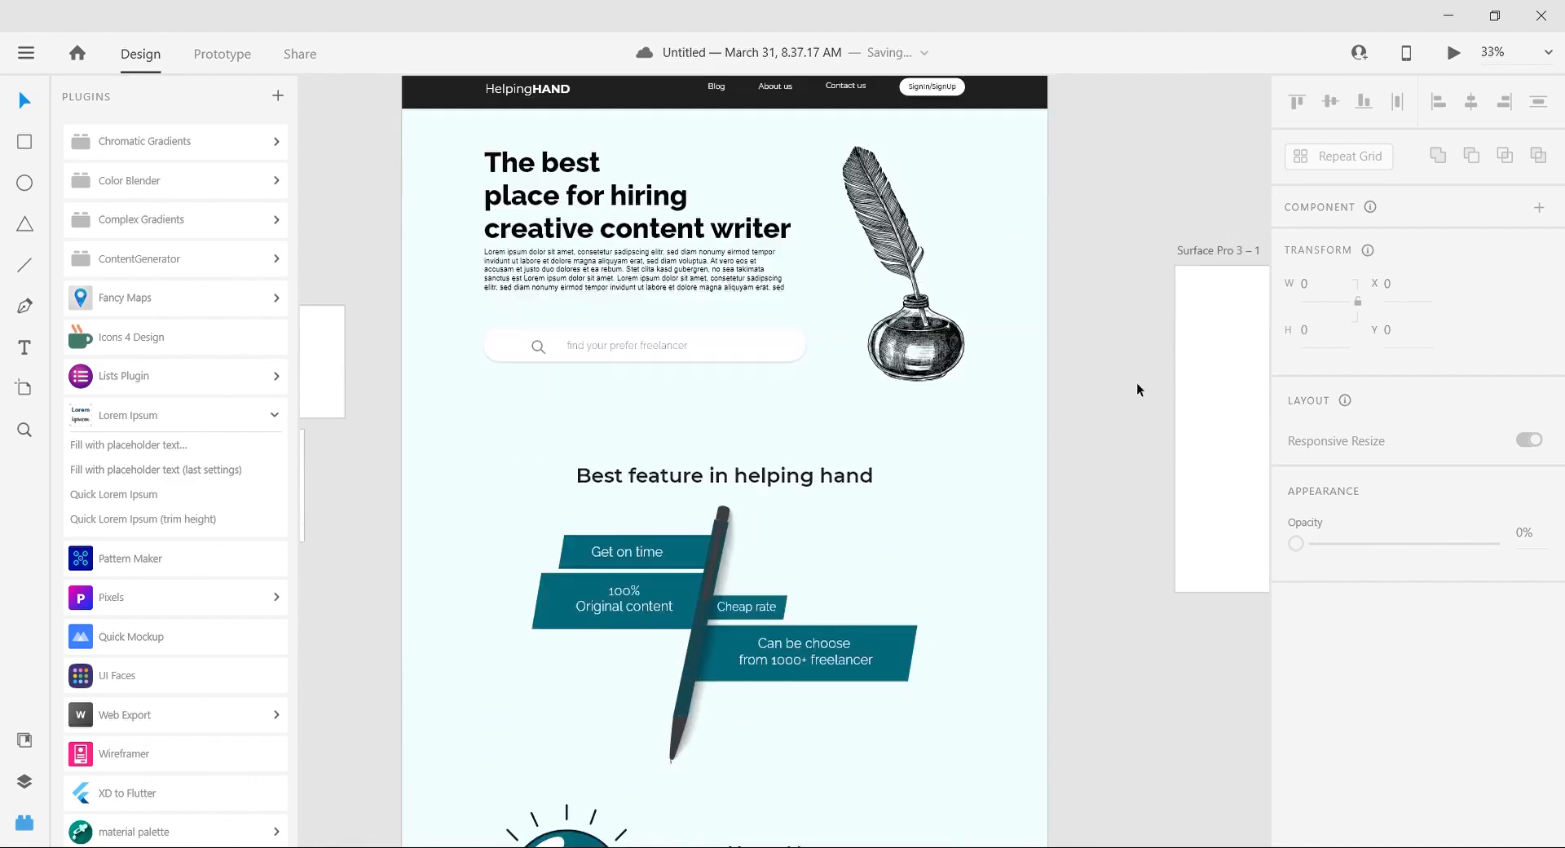
{"action": "scroll", "coordinate": [1136, 383], "scroll_direction": "down", "scroll_amount": 1}
{"action": "scroll", "coordinate": [1136, 383], "scroll_direction": "down", "scroll_amount": 5}
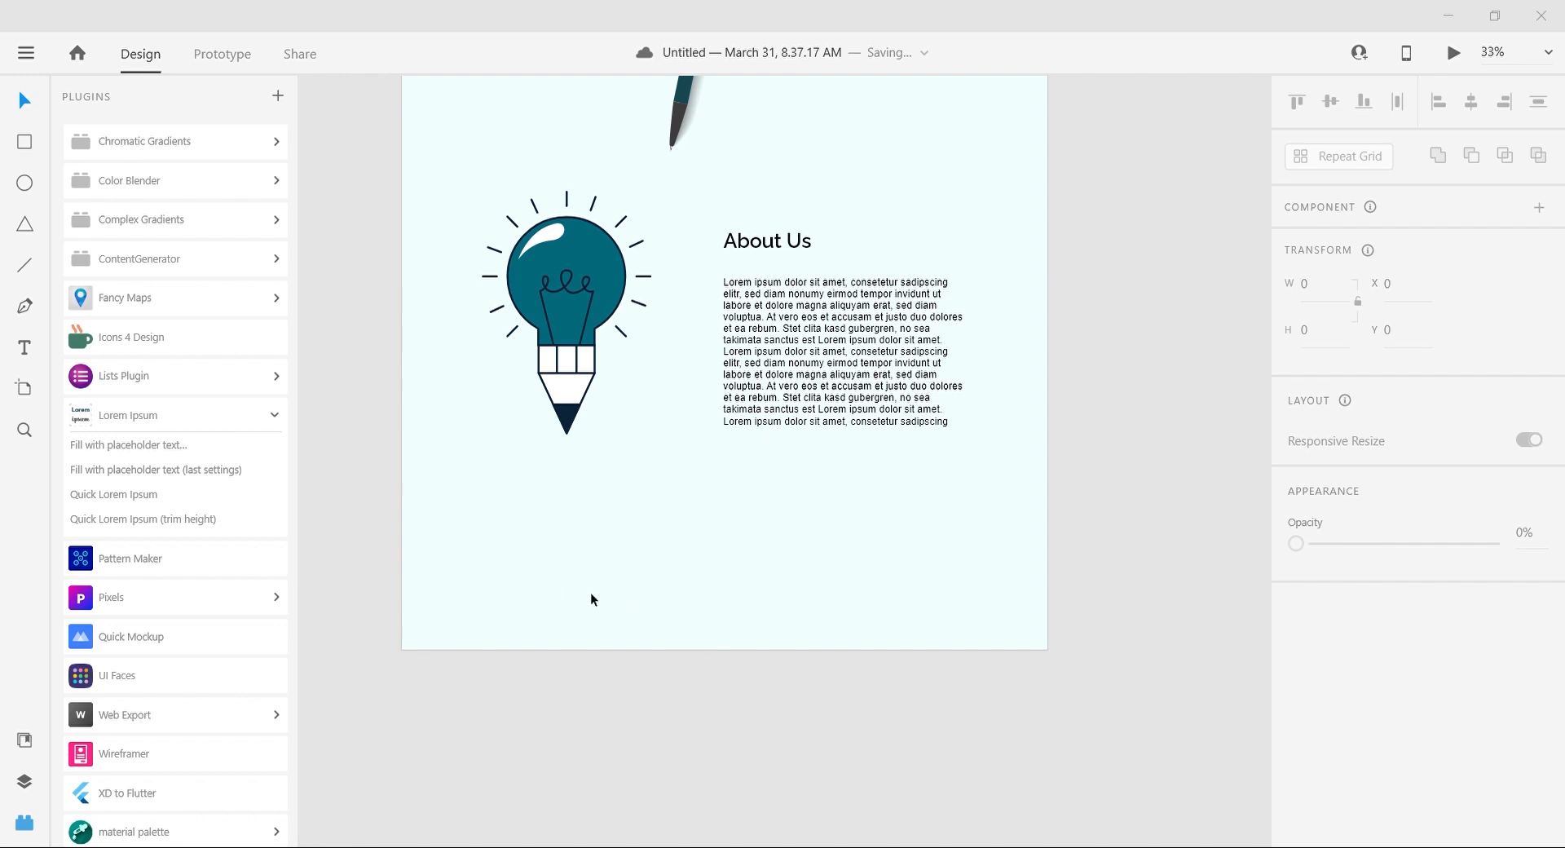
Step: Paste the copied footer group below the artboard and remove its thick blue border
{"action": "key", "text": "ctrl+v"}
{"action": "left_click_drag", "start_coordinate": [876, 494], "coordinate": [811, 634]}
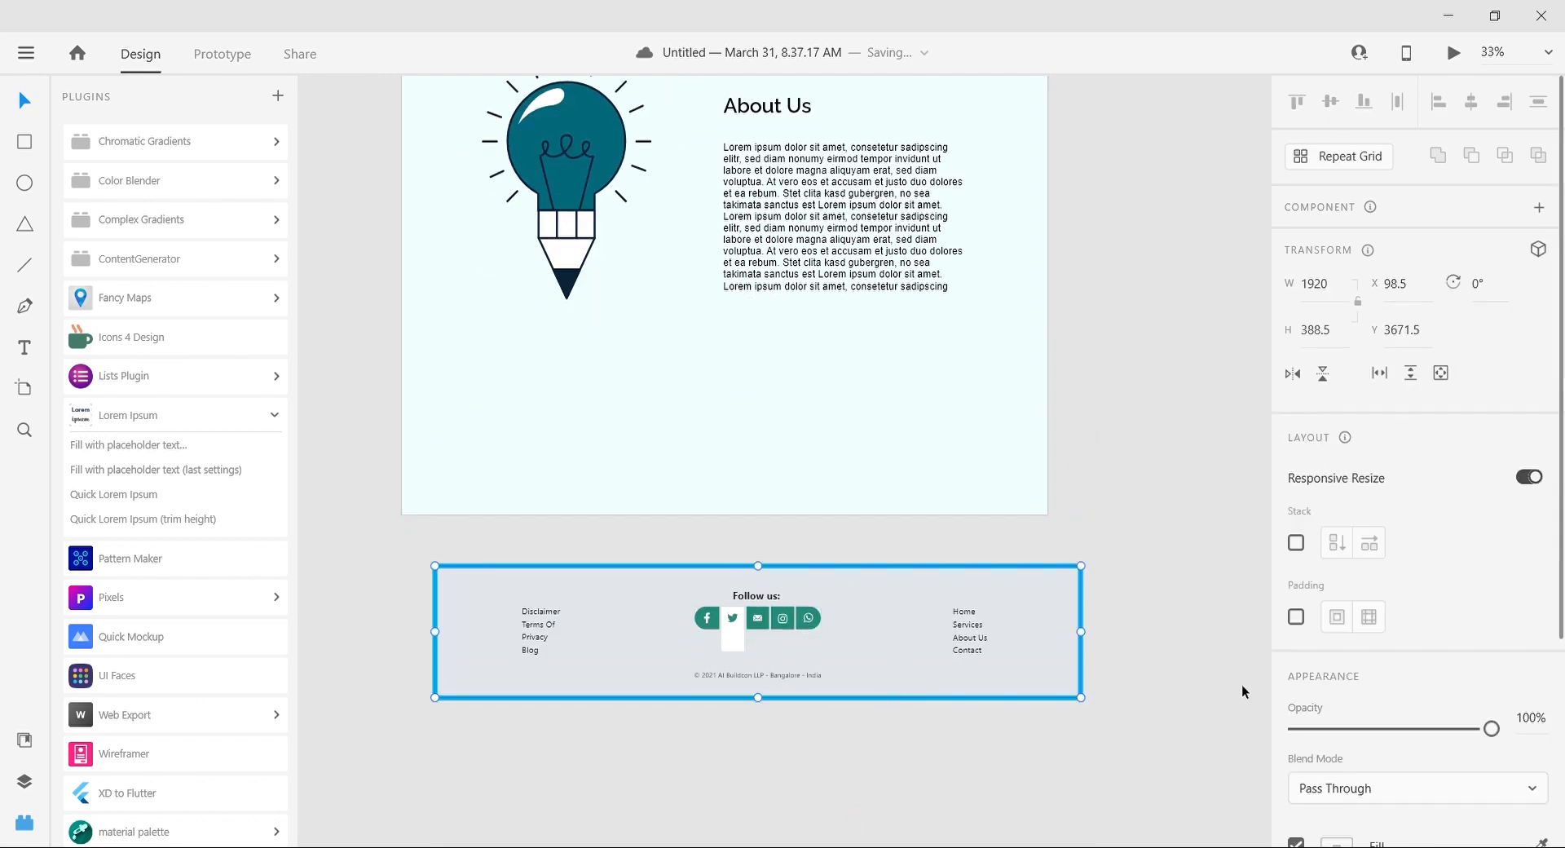
{"action": "scroll", "coordinate": [1302, 662], "scroll_direction": "down", "scroll_amount": 4}
{"action": "left_click", "coordinate": [1297, 630]}
{"action": "left_click", "coordinate": [1165, 647]}
{"action": "left_click_drag", "start_coordinate": [924, 649], "coordinate": [930, 638]}
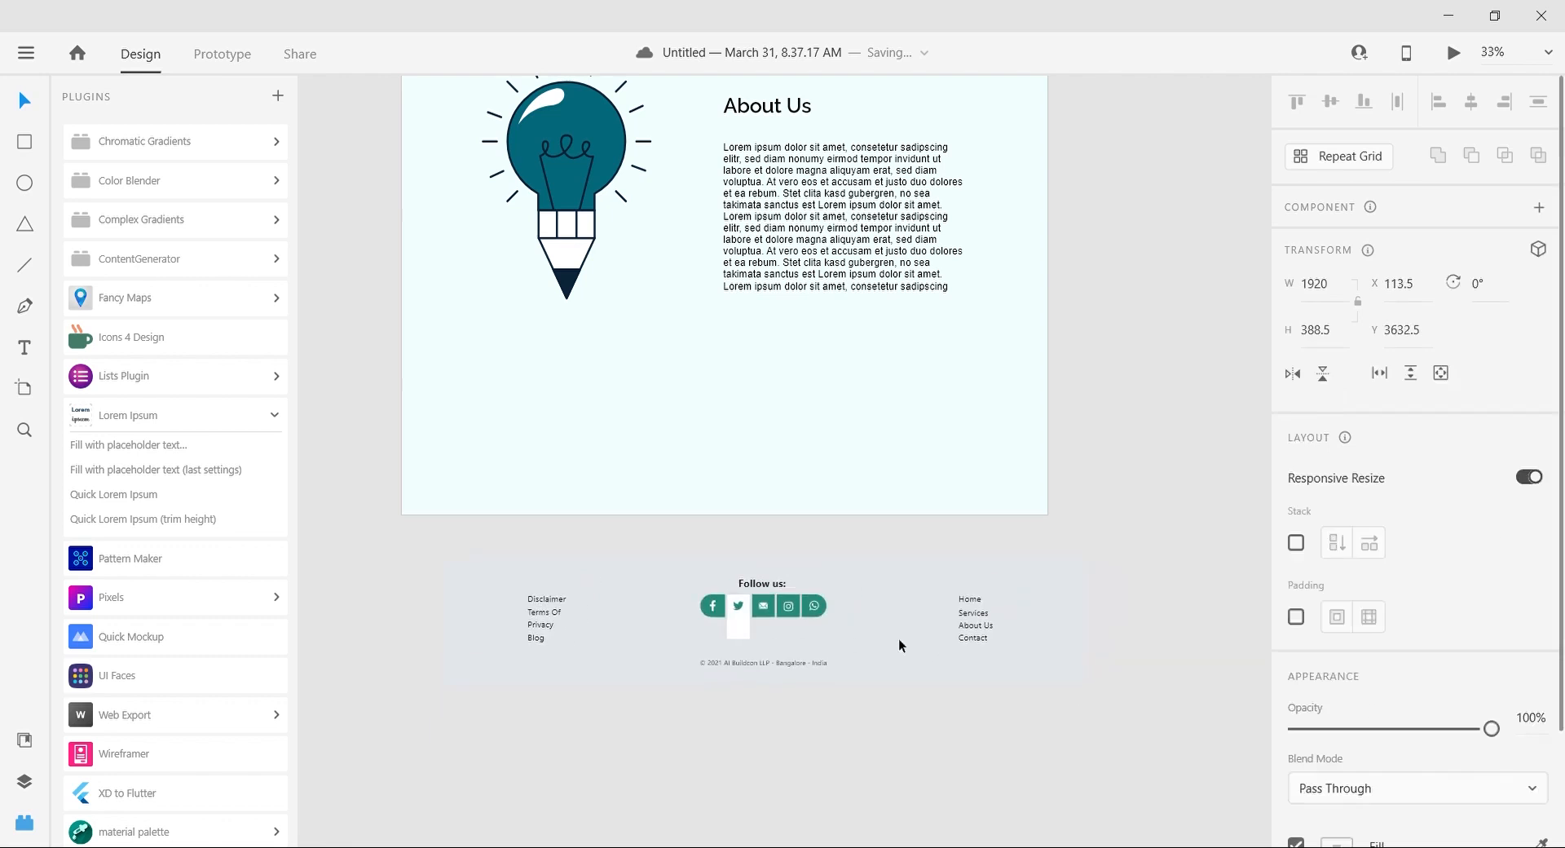
Step: Move the footer's links, social icons and copyright line onto the artboard, beneath the About Us section
{"action": "left_click_drag", "start_coordinate": [487, 558], "coordinate": [842, 675]}
{"action": "left_click_drag", "start_coordinate": [763, 597], "coordinate": [728, 394]}
{"action": "left_click", "coordinate": [749, 646]}
{"action": "scroll", "coordinate": [748, 646], "scroll_direction": "up", "scroll_amount": 2}
{"action": "scroll", "coordinate": [749, 646], "scroll_direction": "up", "scroll_amount": 1}
{"action": "left_click", "coordinate": [726, 678]}
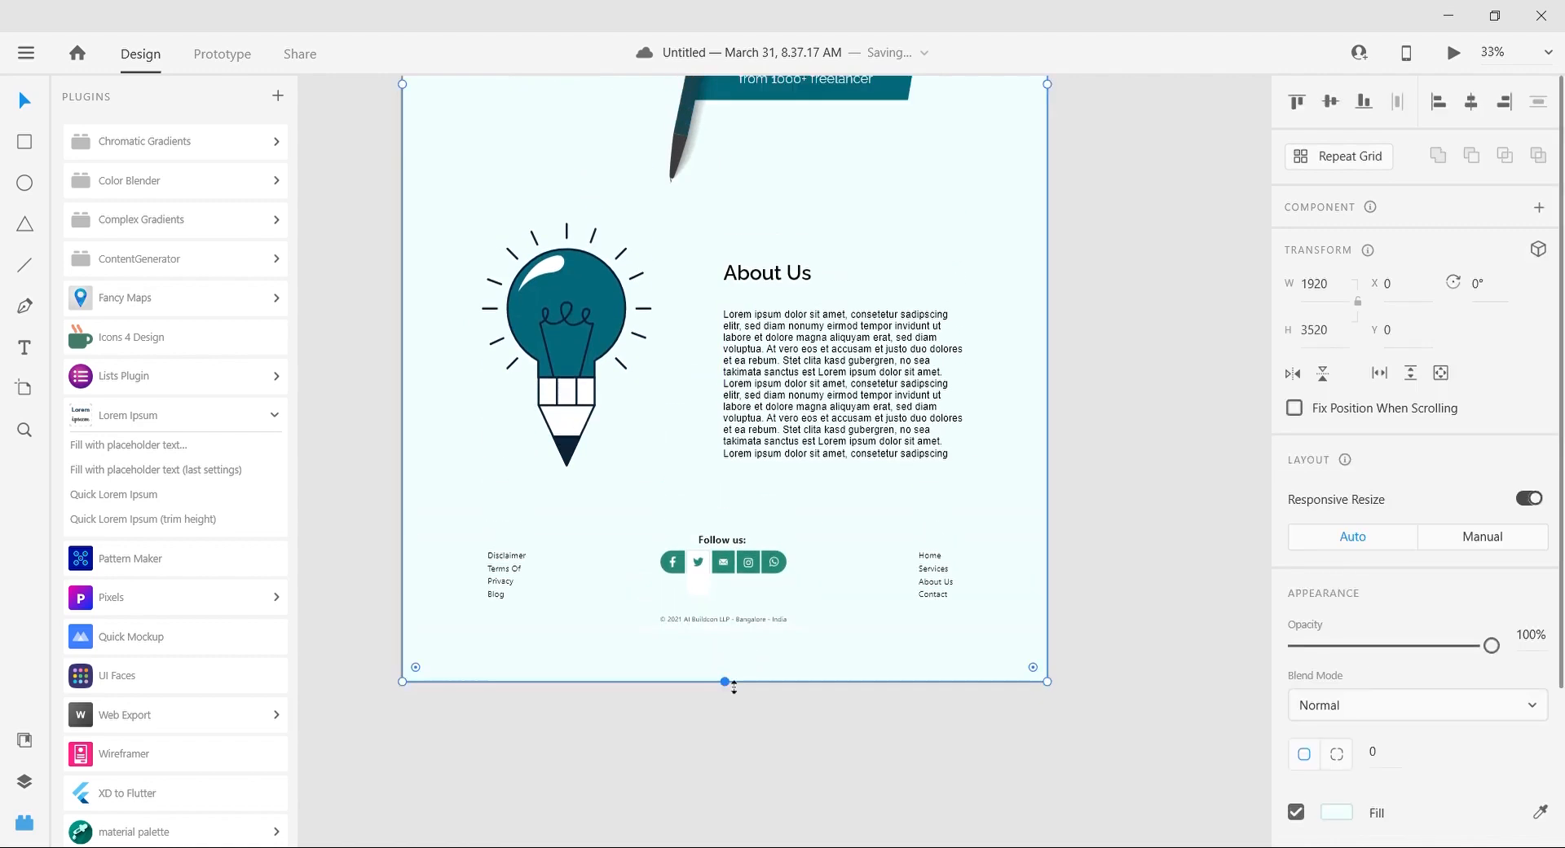
Step: Recolor the green backgrounds of the Facebook, mail, Instagram and WhatsApp icons in the page's teal
{"action": "key", "text": "ctrl+="}
{"action": "scroll", "coordinate": [726, 678], "scroll_direction": "left", "scroll_amount": 1}
{"action": "double_click", "coordinate": [831, 622]}
{"action": "left_click", "coordinate": [860, 624], "text": "shift"}
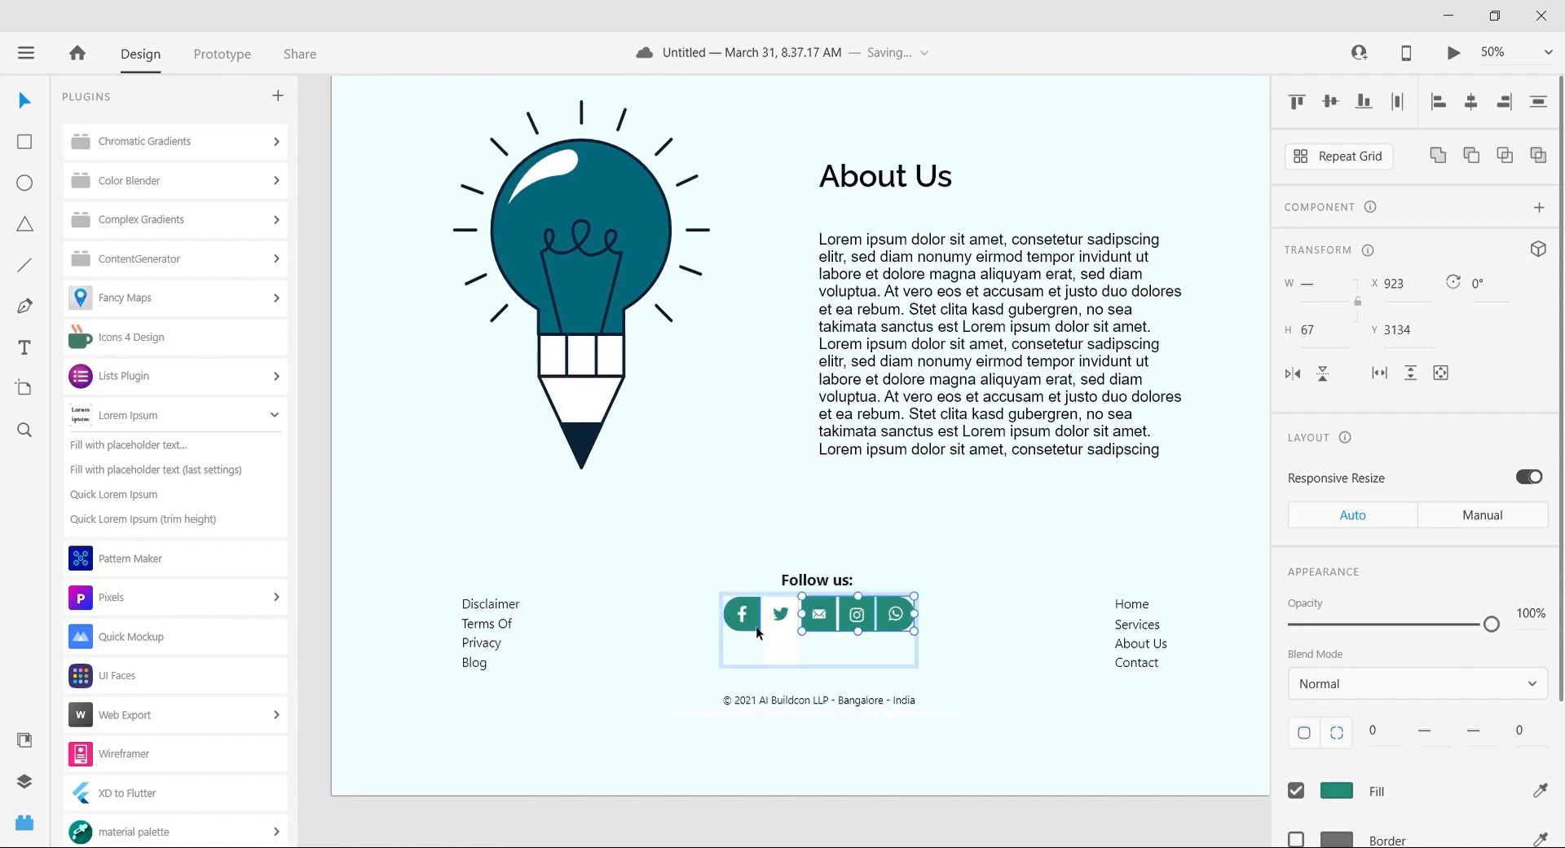
Step: Recolor both footer link columns with the black sampled from the "About Us" heading
{"action": "left_click", "coordinate": [487, 623]}
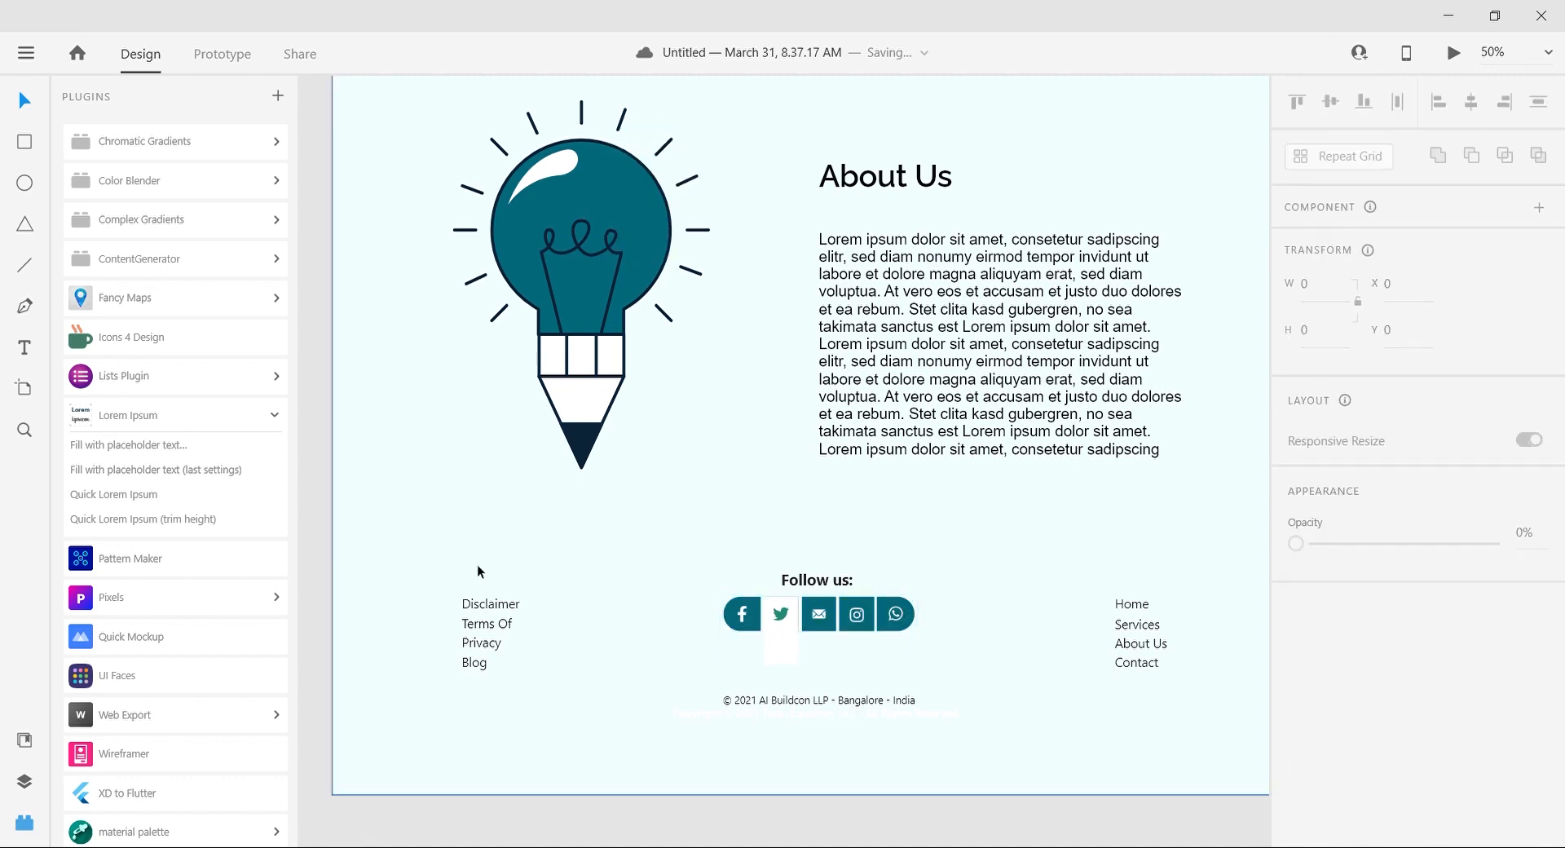
{"action": "left_click", "coordinate": [1149, 661], "text": "shift"}
{"action": "scroll", "coordinate": [1391, 662], "scroll_direction": "down", "scroll_amount": 3}
{"action": "left_click", "coordinate": [1539, 711]}
{"action": "left_click", "coordinate": [919, 172]}
Step: Recolor the footer's copyright line and "Follow us:" heading with the black sampled from the "About Us" heading
{"action": "left_click", "coordinate": [777, 703]}
{"action": "scroll", "coordinate": [1426, 636], "scroll_direction": "down", "scroll_amount": 3}
{"action": "left_click", "coordinate": [1540, 610]}
{"action": "left_click", "coordinate": [918, 180]}
{"action": "left_click", "coordinate": [818, 581]}
{"action": "left_click", "coordinate": [1541, 612]}
{"action": "left_click", "coordinate": [842, 176]}
{"action": "left_click", "coordinate": [752, 839]}
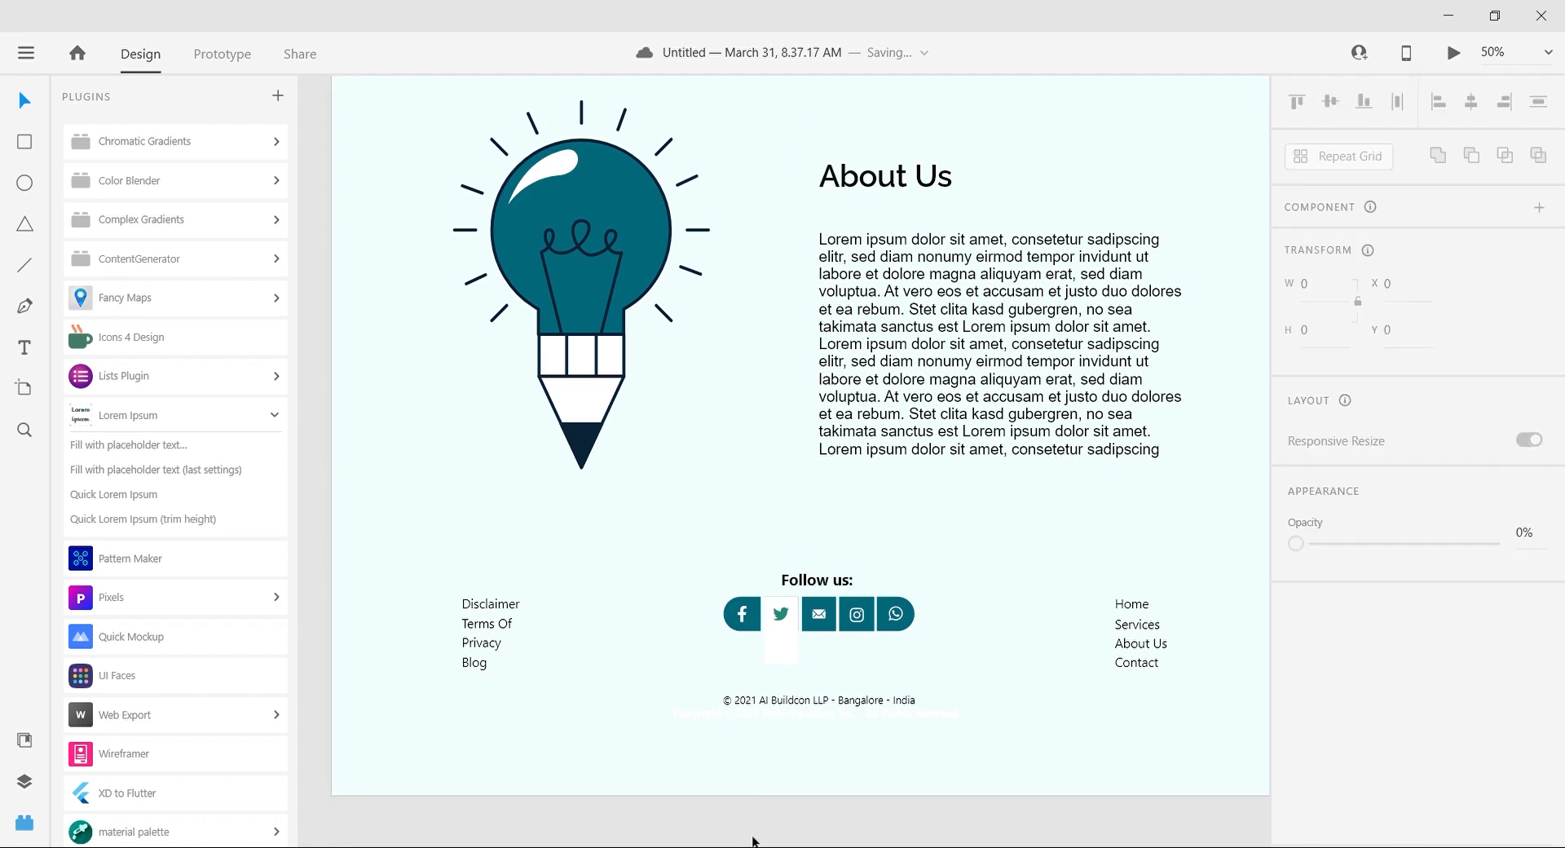
Step: Recolor the footer's Twitter bird icon with the black sampled from the "About Us" heading
{"action": "double_click", "coordinate": [783, 614]}
{"action": "left_click", "coordinate": [1540, 746]}
{"action": "left_click", "coordinate": [927, 185]}
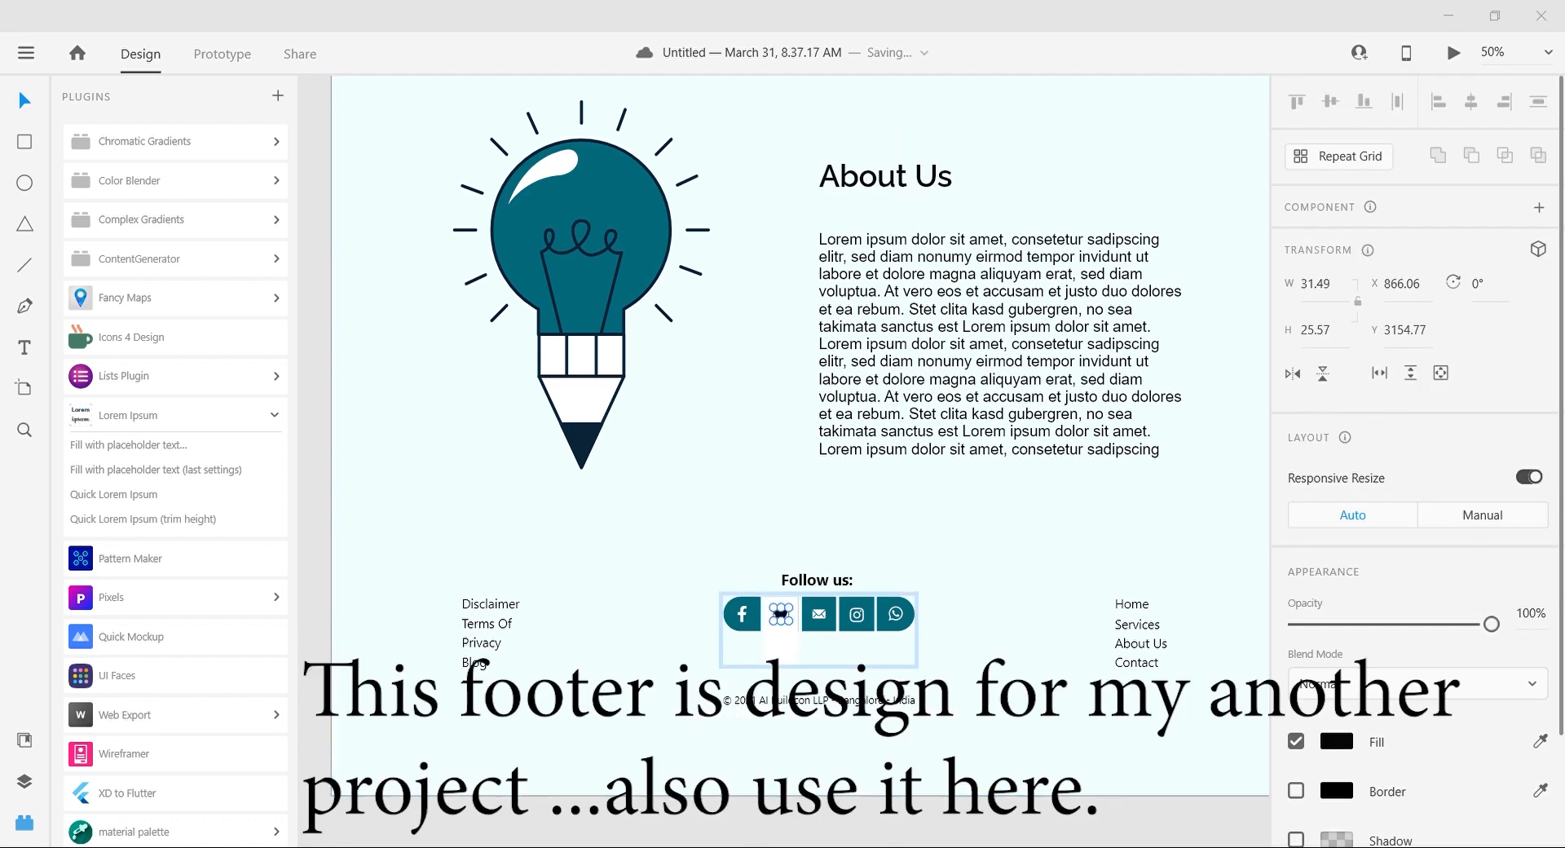
Step: Rewrite the footer's copyright line as "© 2021 All right reserved by helpingHAND"
{"action": "left_click", "coordinate": [738, 701]}
{"action": "left_click_drag", "start_coordinate": [873, 717], "coordinate": [933, 719]}
{"action": "key", "text": "BackSpace"}
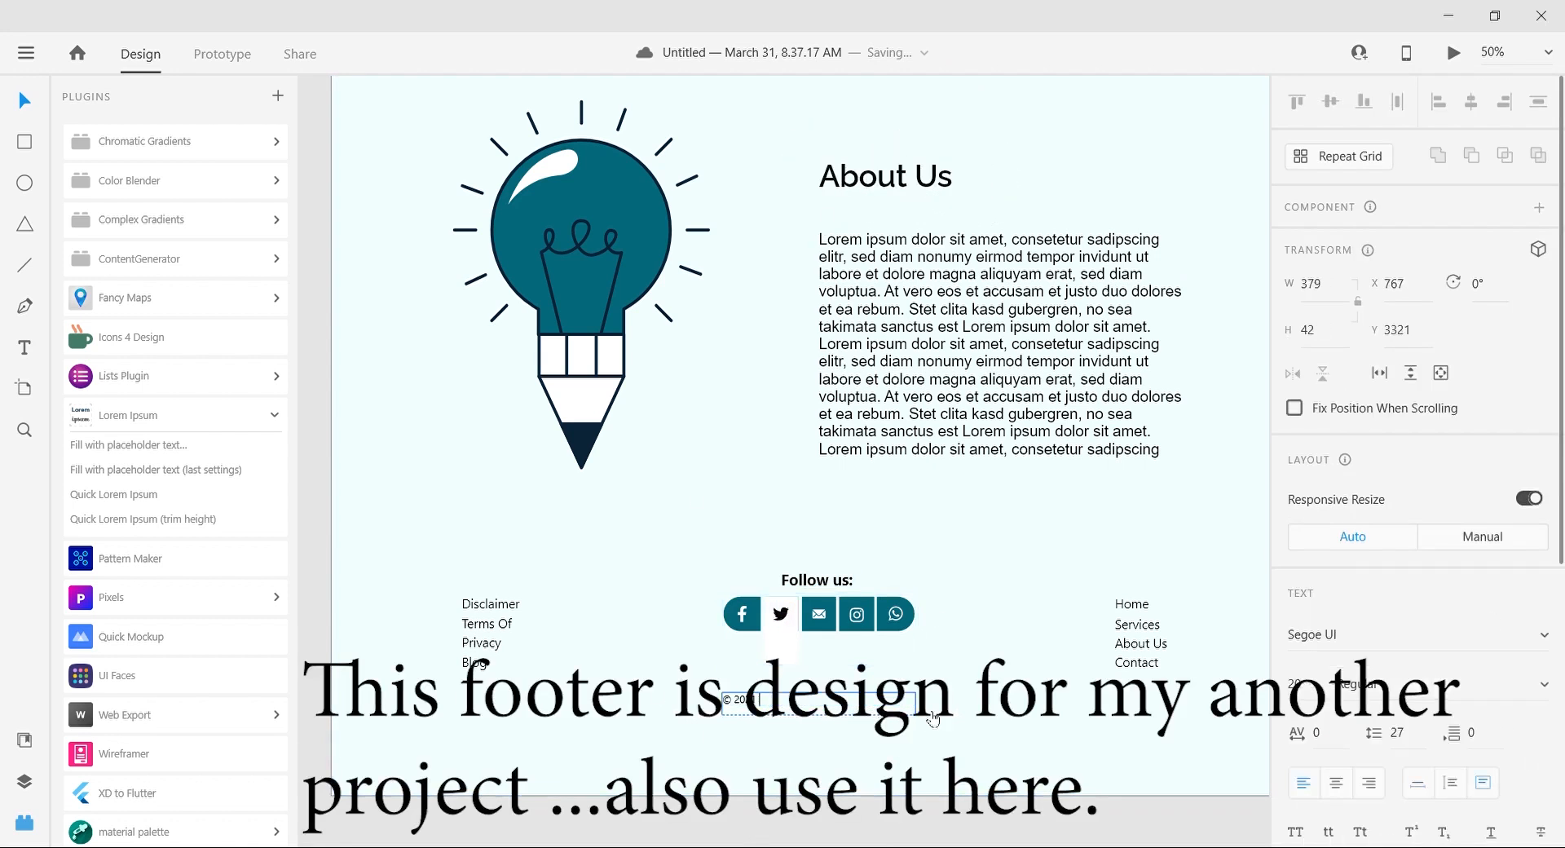
{"action": "type", "text": "21 All rights reserv"}
{"action": "key", "text": "ctrl+z"}
{"action": "key", "text": "ctrl+z"}
{"action": "key", "text": "y"}
{"action": "key", "text": "ctrl+z"}
{"action": "left_click", "coordinate": [28, 111]}
{"action": "double_click", "coordinate": [847, 710]}
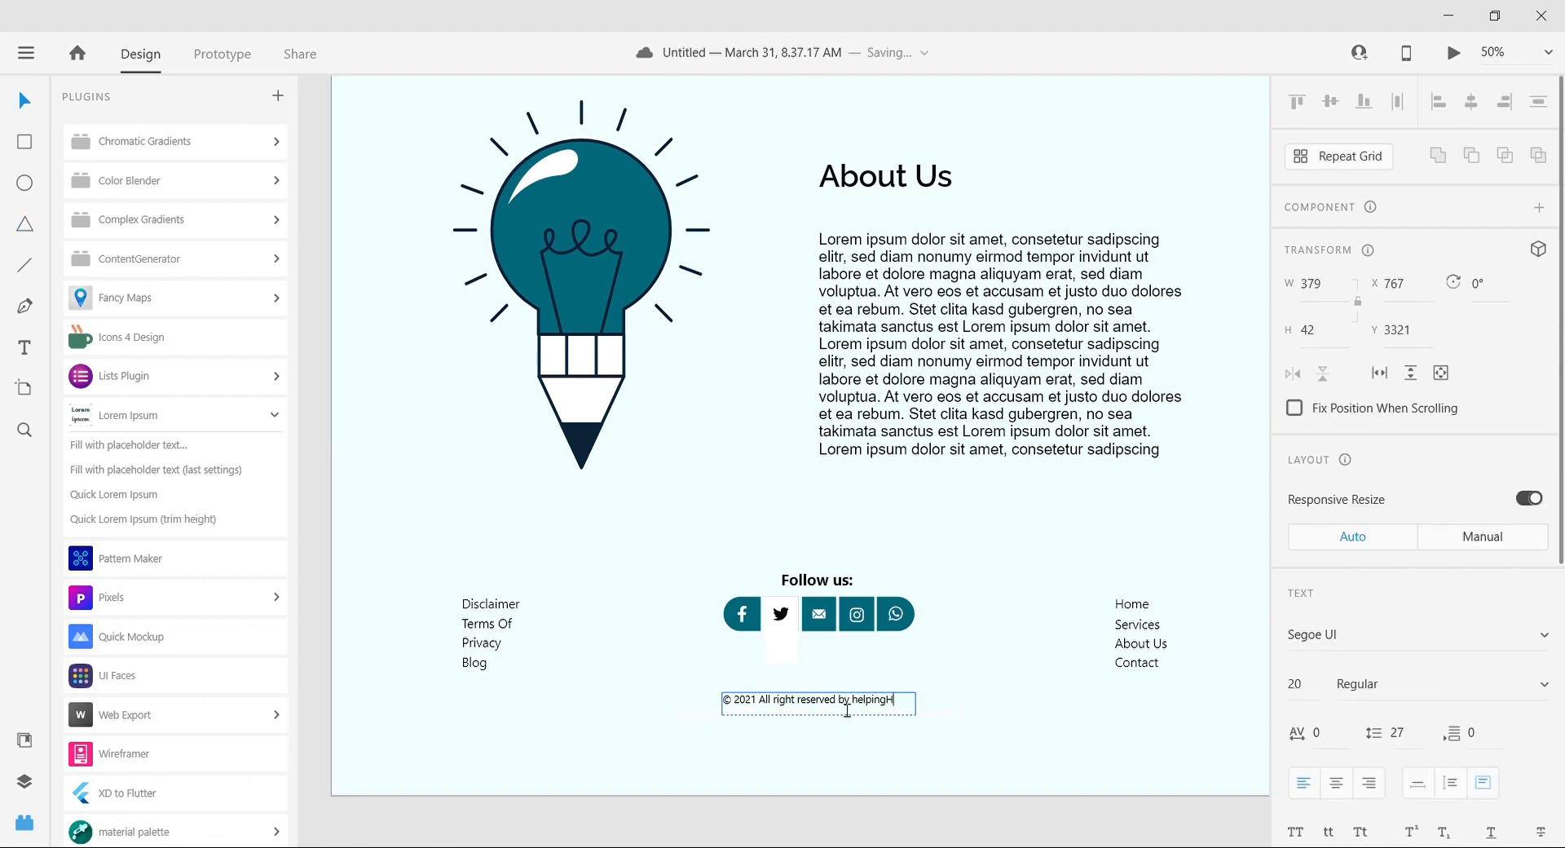
{"action": "key", "text": "Escape"}
Step: Shorten the background rectangle and the artboard to about 3414 high, ending just below the copyright line
{"action": "scroll", "coordinate": [782, 721], "scroll_direction": "down", "scroll_amount": 5}
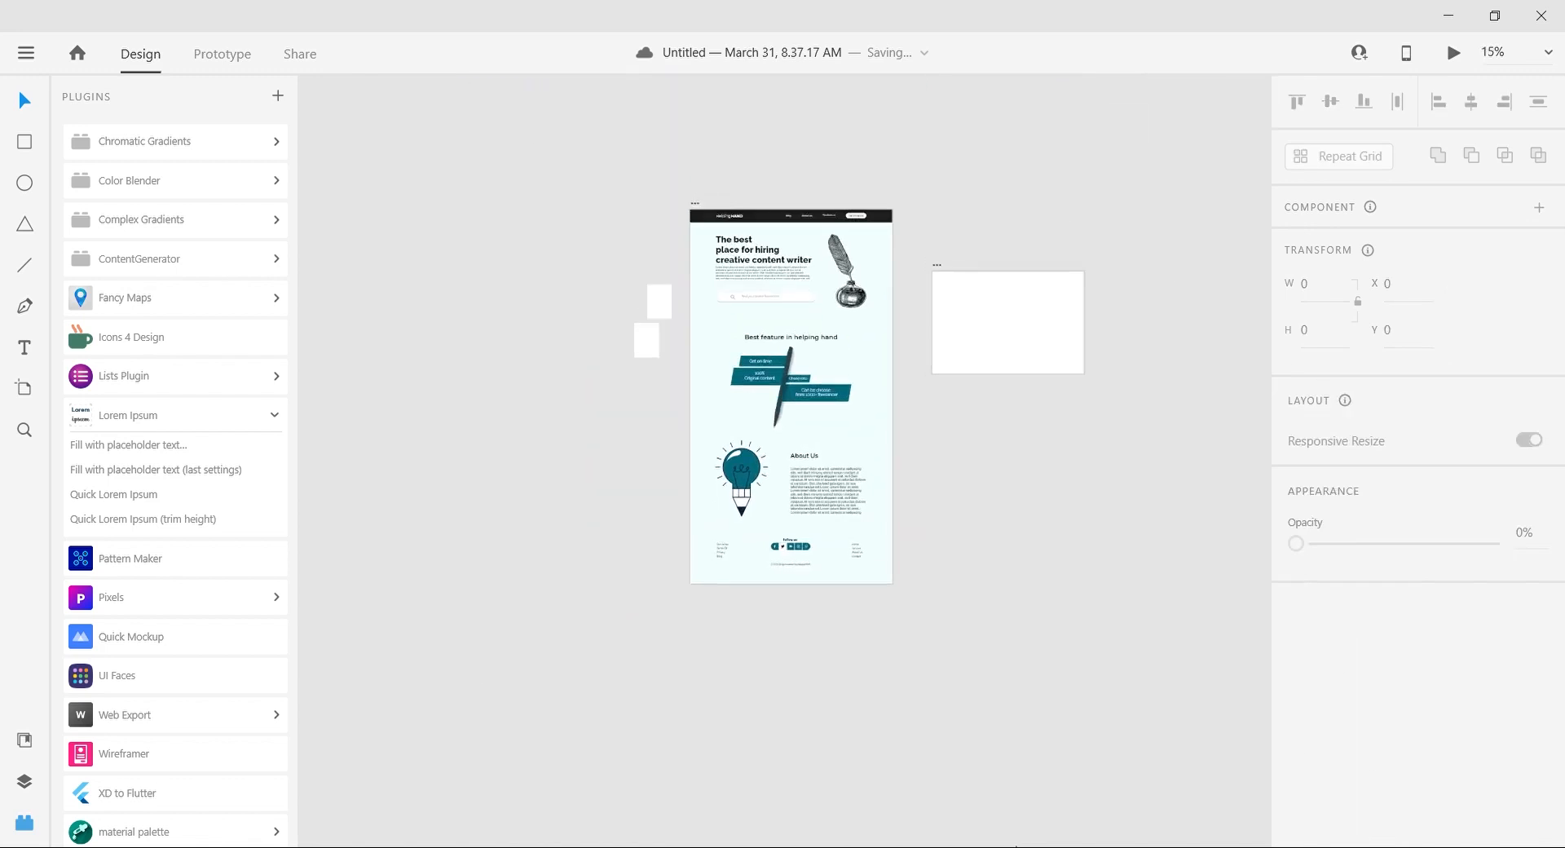
{"action": "left_click", "coordinate": [800, 751]}
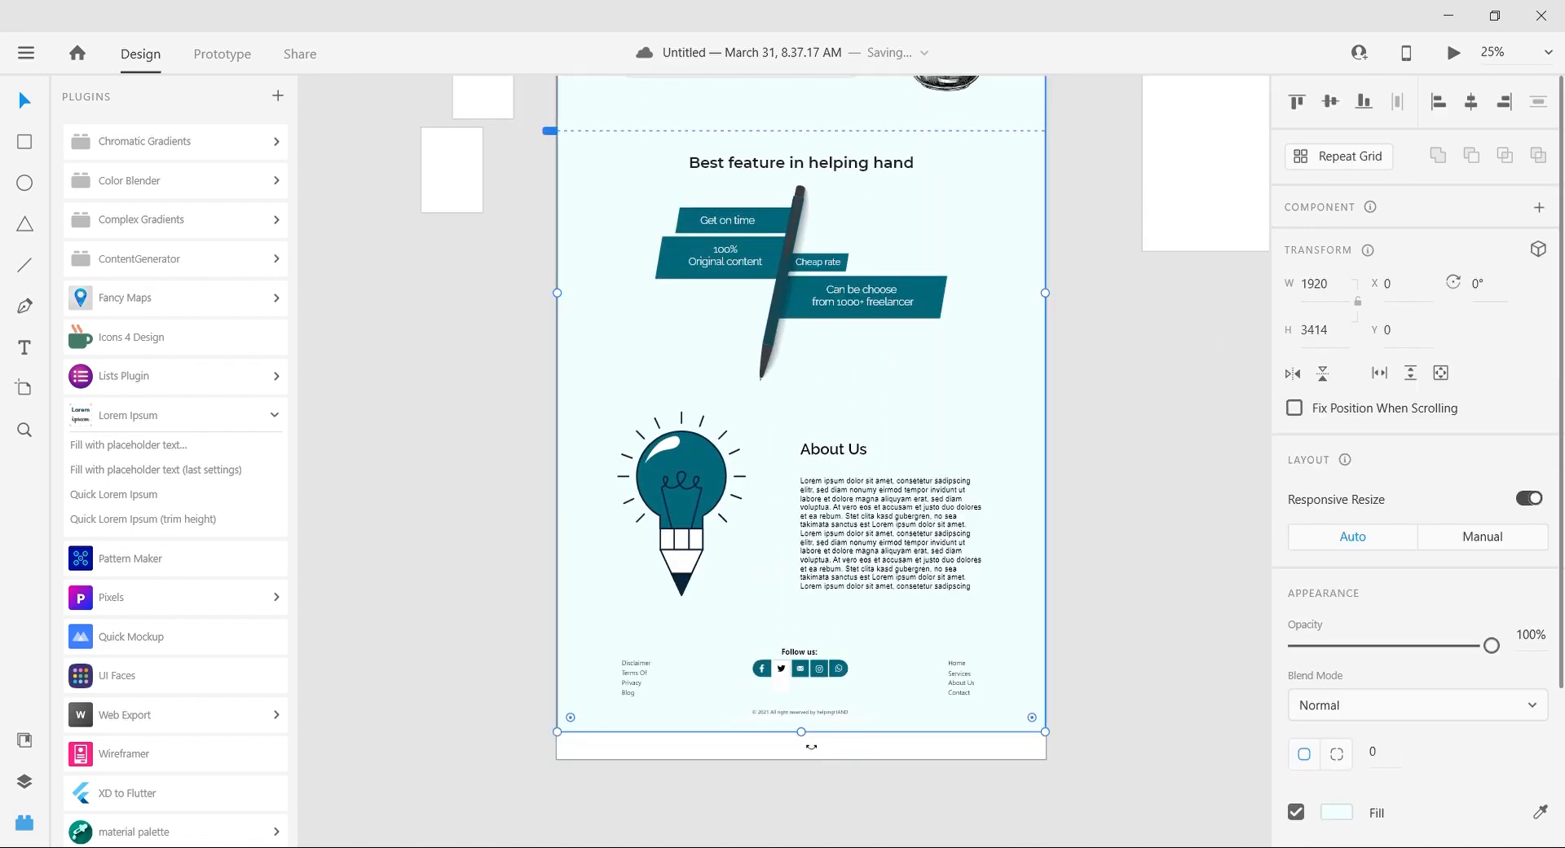
{"action": "mouse_move", "coordinate": [810, 735]}
{"action": "left_mouse_down"}
{"action": "mouse_move", "coordinate": [796, 753]}
{"action": "mouse_move", "coordinate": [812, 726]}
{"action": "mouse_move", "coordinate": [882, 727]}
{"action": "mouse_move", "coordinate": [810, 734]}
{"action": "left_mouse_up"}
{"action": "left_click", "coordinate": [888, 761]}
Step: Unlock the black background rectangle of the navigation bar
{"action": "key", "text": "ctrl+plus"}
{"action": "key", "text": "ctrl+plus"}
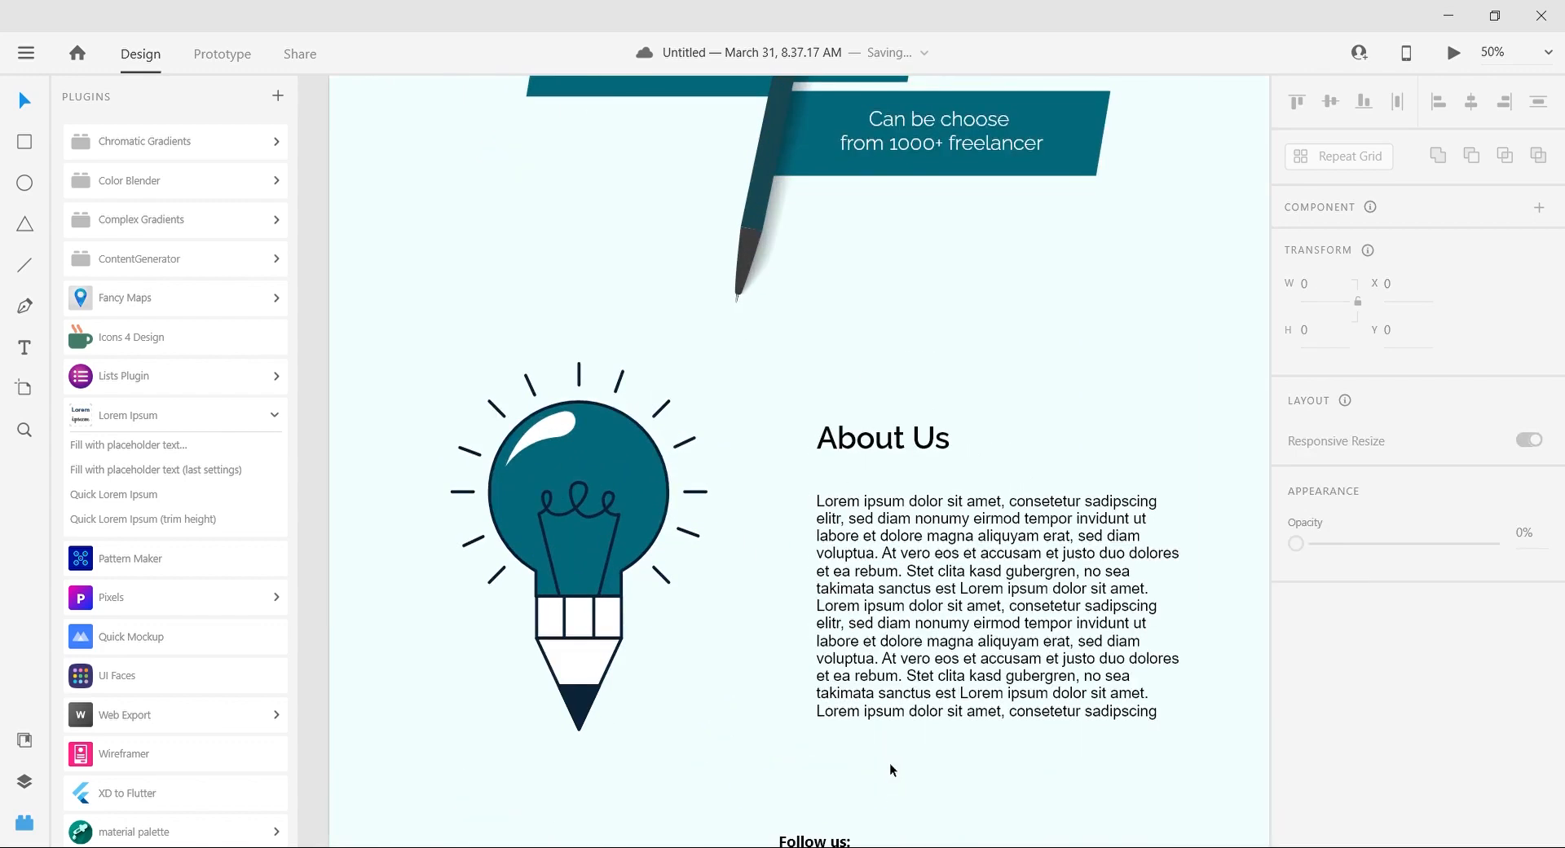
{"action": "key", "text": "ctrl+minus"}
{"action": "scroll", "coordinate": [889, 761], "scroll_direction": "up", "scroll_amount": 8}
{"action": "scroll", "coordinate": [888, 762], "scroll_direction": "down", "scroll_amount": 3}
{"action": "left_click", "coordinate": [714, 260]}
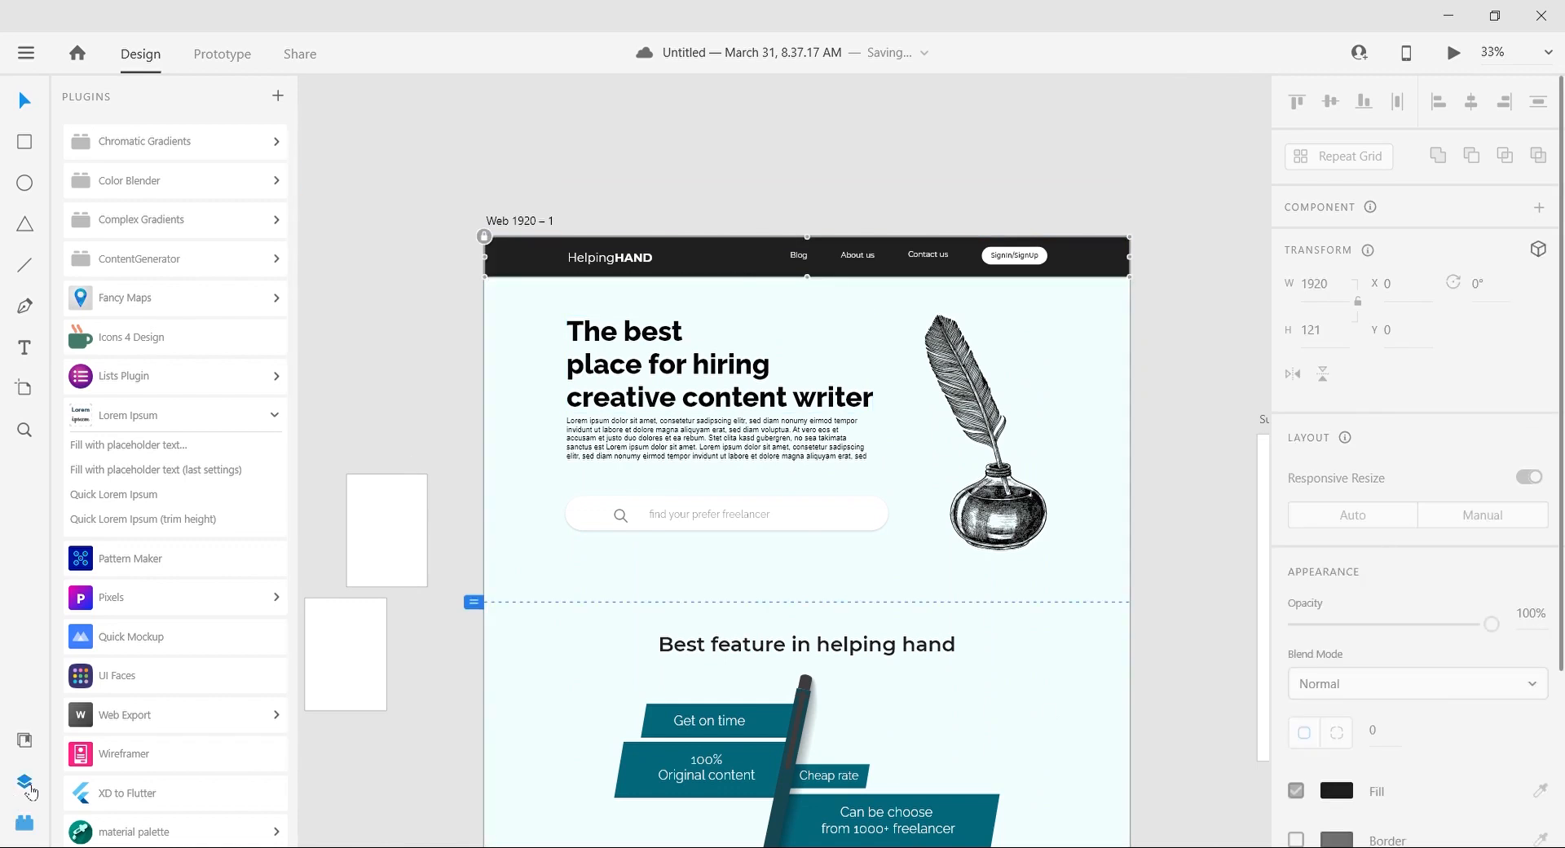
{"action": "left_click", "coordinate": [24, 781]}
{"action": "left_click", "coordinate": [245, 797]}
Step: Recolor the navigation bar's background with the teal sampled from the feature bars
{"action": "scroll", "coordinate": [1259, 770], "scroll_direction": "down", "scroll_amount": 2}
{"action": "scroll", "coordinate": [1261, 771], "scroll_direction": "up", "scroll_amount": 1}
{"action": "scroll", "coordinate": [1355, 646], "scroll_direction": "down", "scroll_amount": 4}
{"action": "left_click", "coordinate": [1539, 561]}
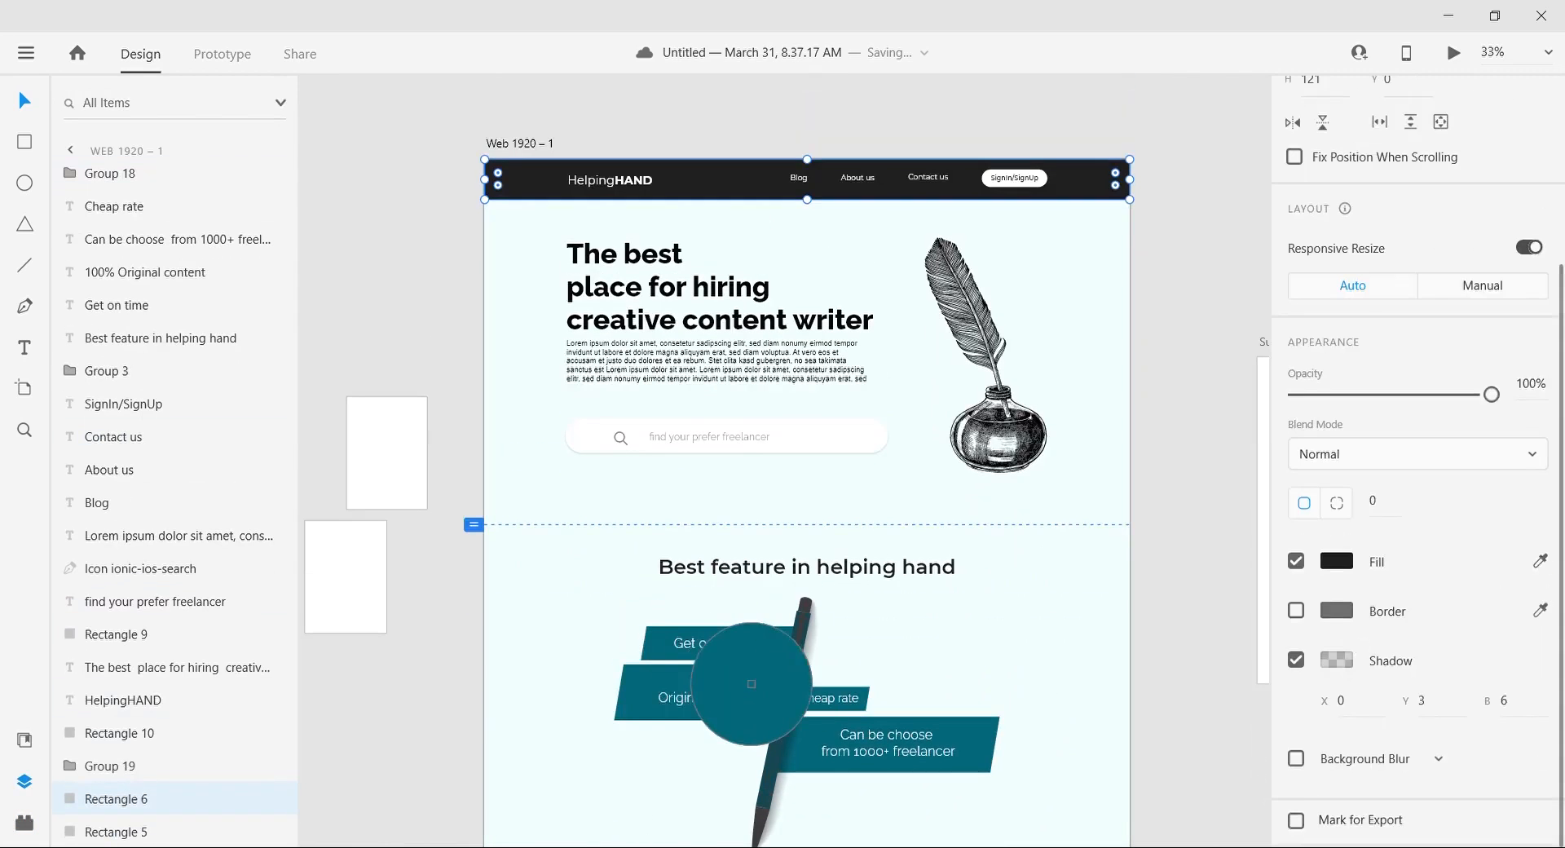
{"action": "left_click", "coordinate": [752, 684]}
{"action": "left_click", "coordinate": [399, 267]}
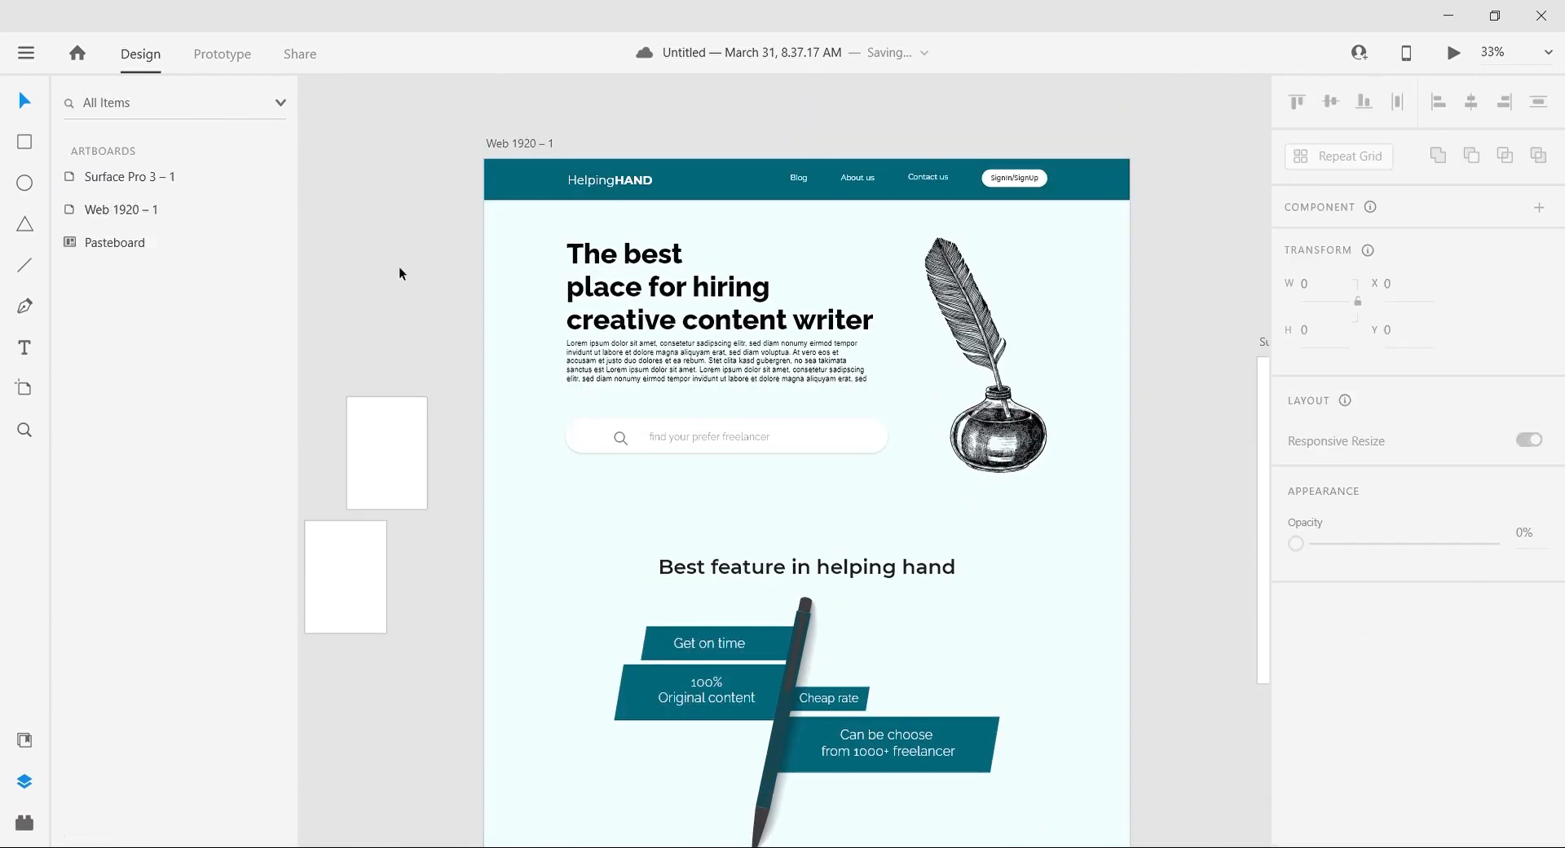
Step: Extend the artboard and its background rectangle downward to about 3632 high and lock the background rectangle
{"action": "key", "text": "ctrl+0"}
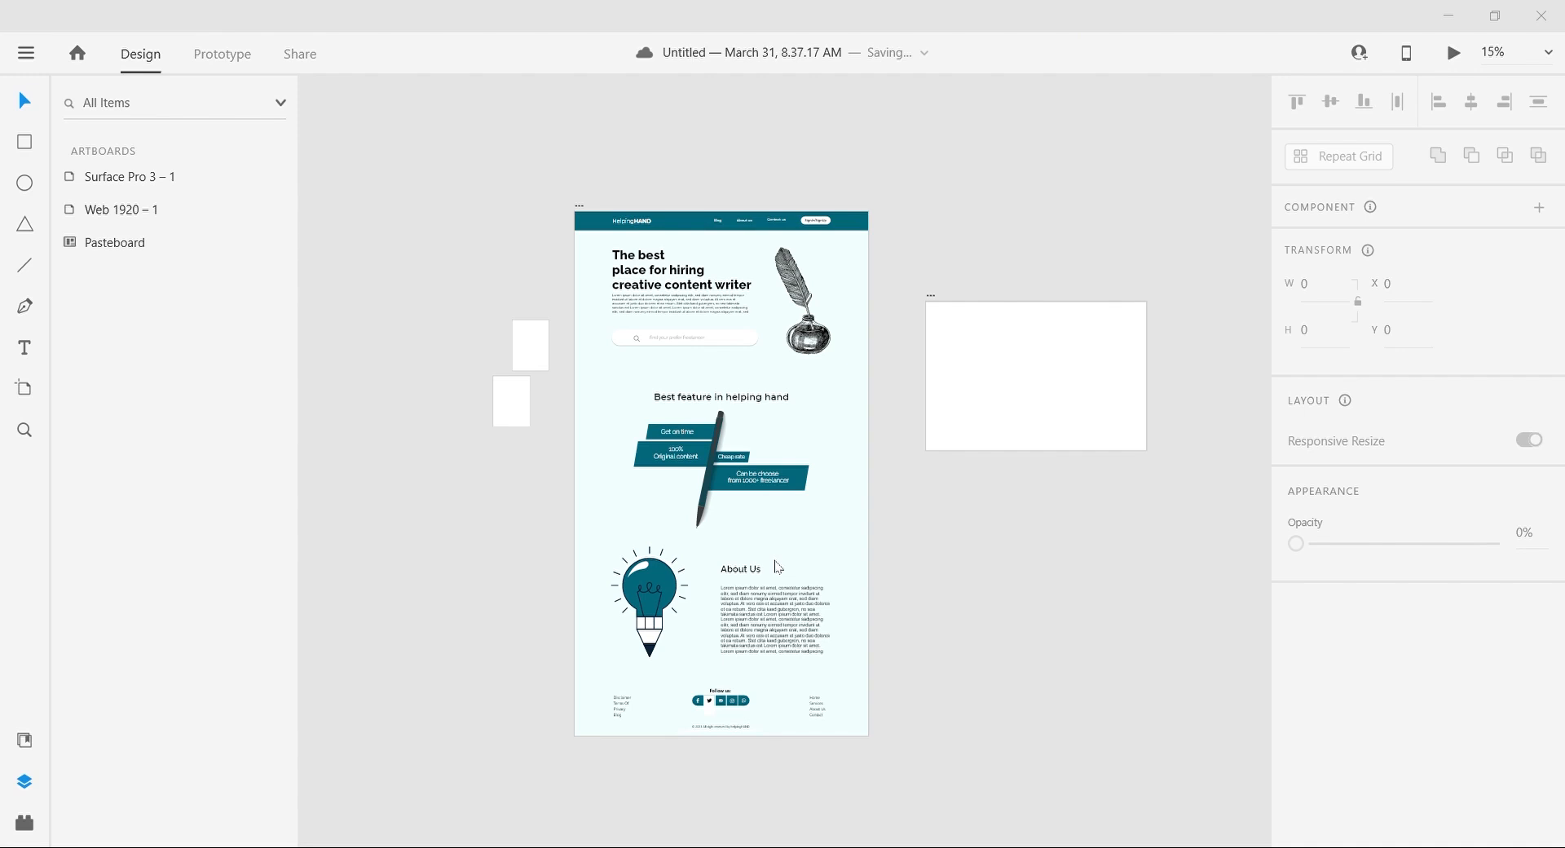
{"action": "left_click", "coordinate": [810, 666]}
{"action": "double_click", "coordinate": [660, 728]}
{"action": "left_click_drag", "start_coordinate": [731, 729], "coordinate": [726, 782]}
{"action": "left_click", "coordinate": [675, 712]}
{"action": "left_click_drag", "start_coordinate": [722, 717], "coordinate": [731, 784]}
{"action": "left_click", "coordinate": [251, 829]}
Step: Group all footer elements and move the group down to Y 3180
{"action": "left_click_drag", "start_coordinate": [598, 685], "coordinate": [815, 751]}
{"action": "key", "text": "ctrl+g"}
{"action": "key", "text": "shift+Down"}
{"action": "key", "text": "shift+Down"}
{"action": "key", "text": "shift+Down"}
{"action": "key", "text": "shift+Down"}
{"action": "key", "text": "shift+Down"}
{"action": "key", "text": "shift+Down"}
{"action": "key", "text": "shift+Down"}
{"action": "key", "text": "shift+Down"}
{"action": "key", "text": "shift+Down"}
{"action": "key", "text": "shift+Down"}
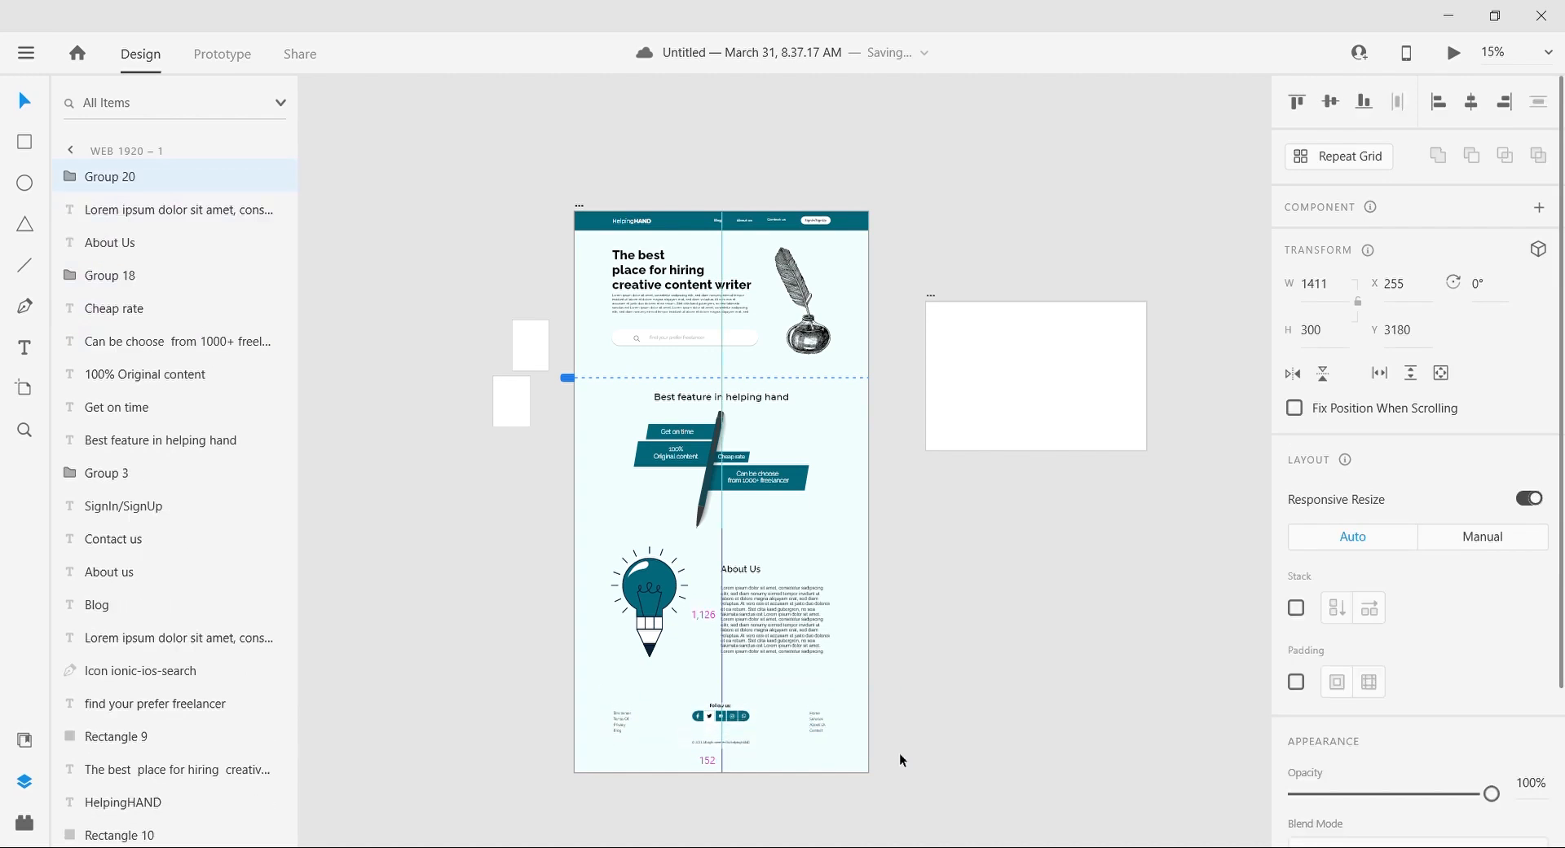
{"action": "left_click", "coordinate": [898, 751]}
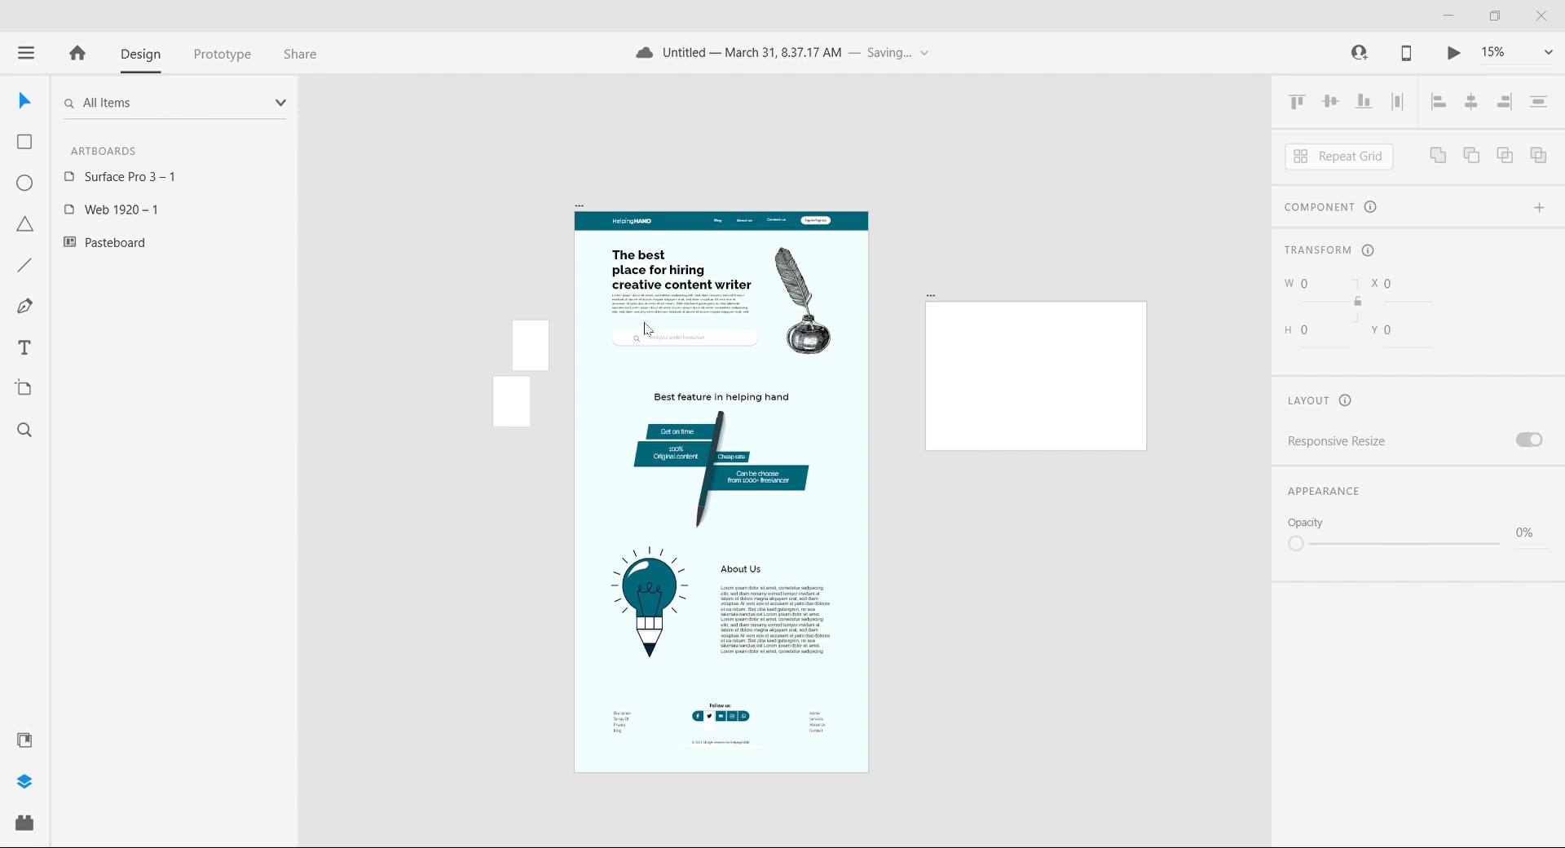
Step: Move the bulb illustration, "About Us" heading and paragraph down together by 40, to Y 2212.13
{"action": "left_click", "coordinate": [1442, 4]}
{"action": "left_click", "coordinate": [656, 597]}
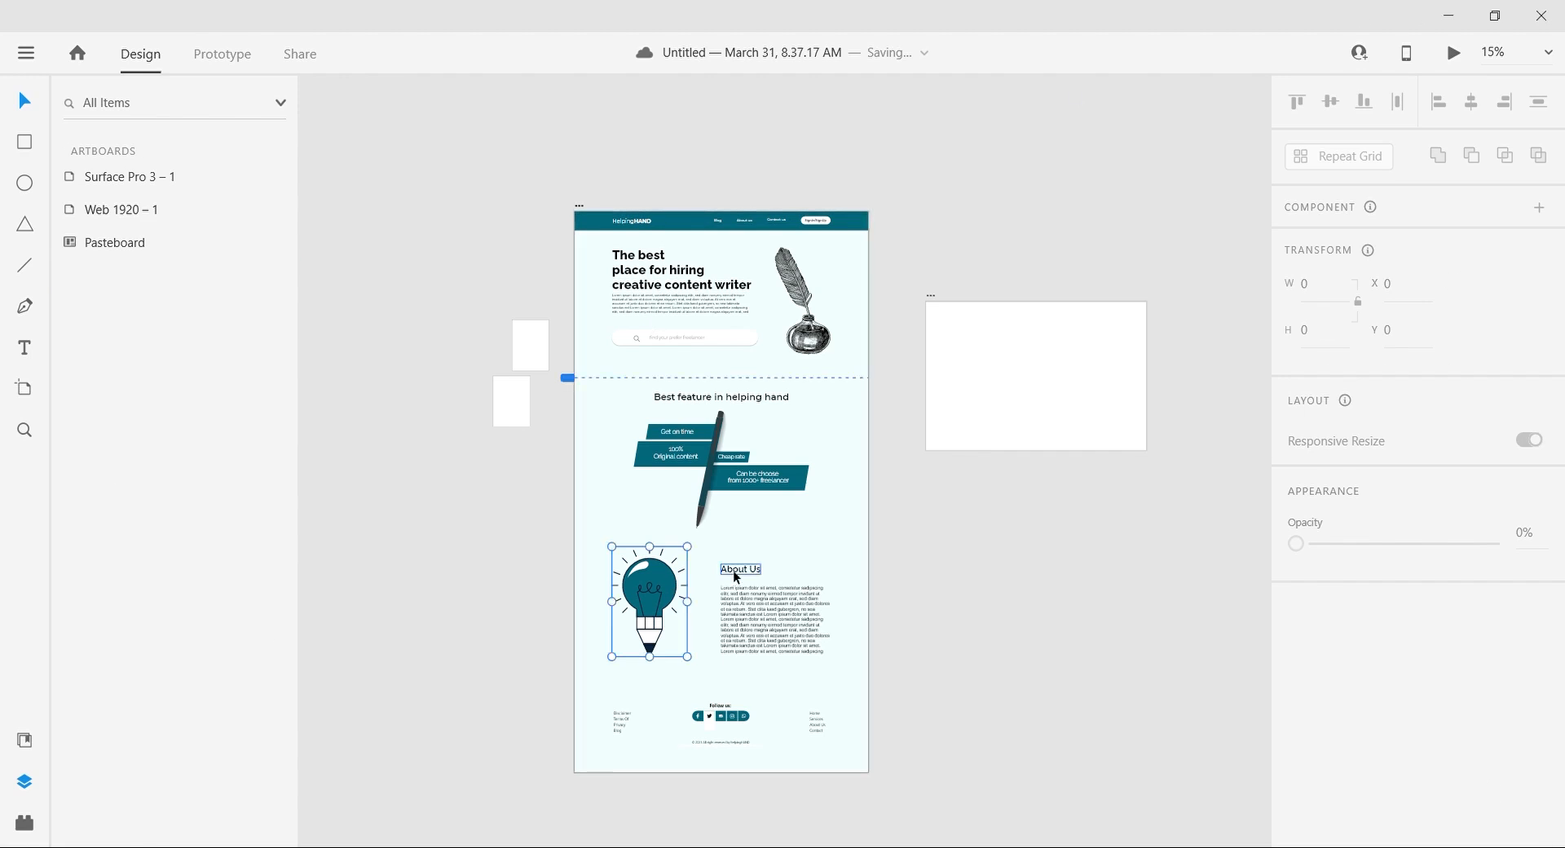
{"action": "left_click", "coordinate": [731, 572], "text": "shift"}
{"action": "left_click", "coordinate": [791, 605], "text": "shift"}
{"action": "key", "text": "shift+Down"}
{"action": "key", "text": "shift+Down"}
{"action": "key", "text": "shift+Down"}
{"action": "key", "text": "shift+Down"}
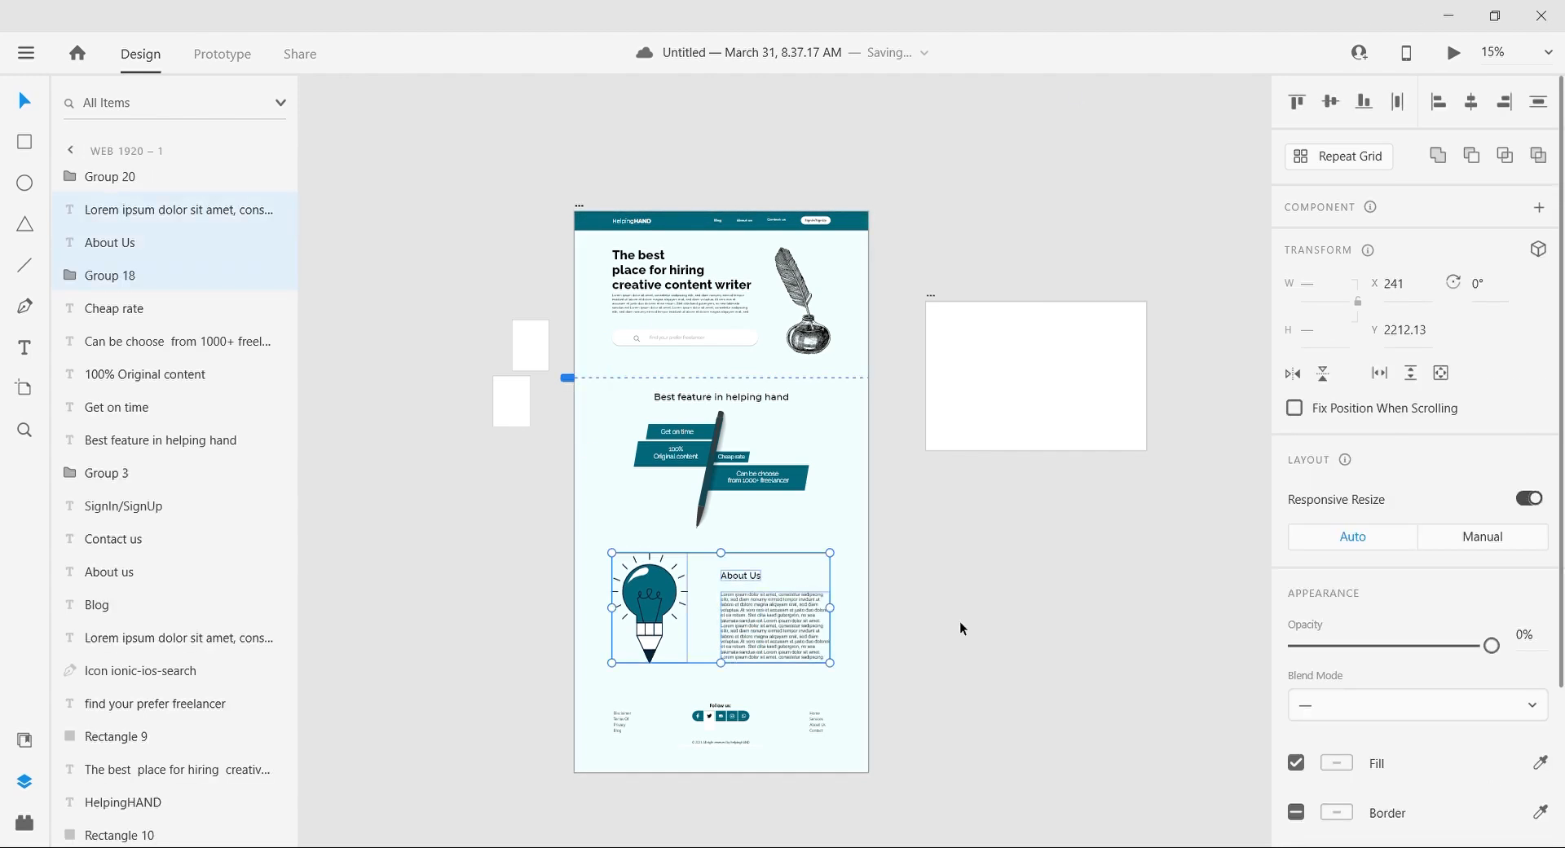
{"action": "left_click", "coordinate": [961, 621]}
{"action": "scroll", "coordinate": [960, 621], "scroll_direction": "down", "scroll_amount": 3}
{"action": "left_click", "coordinate": [791, 678]}
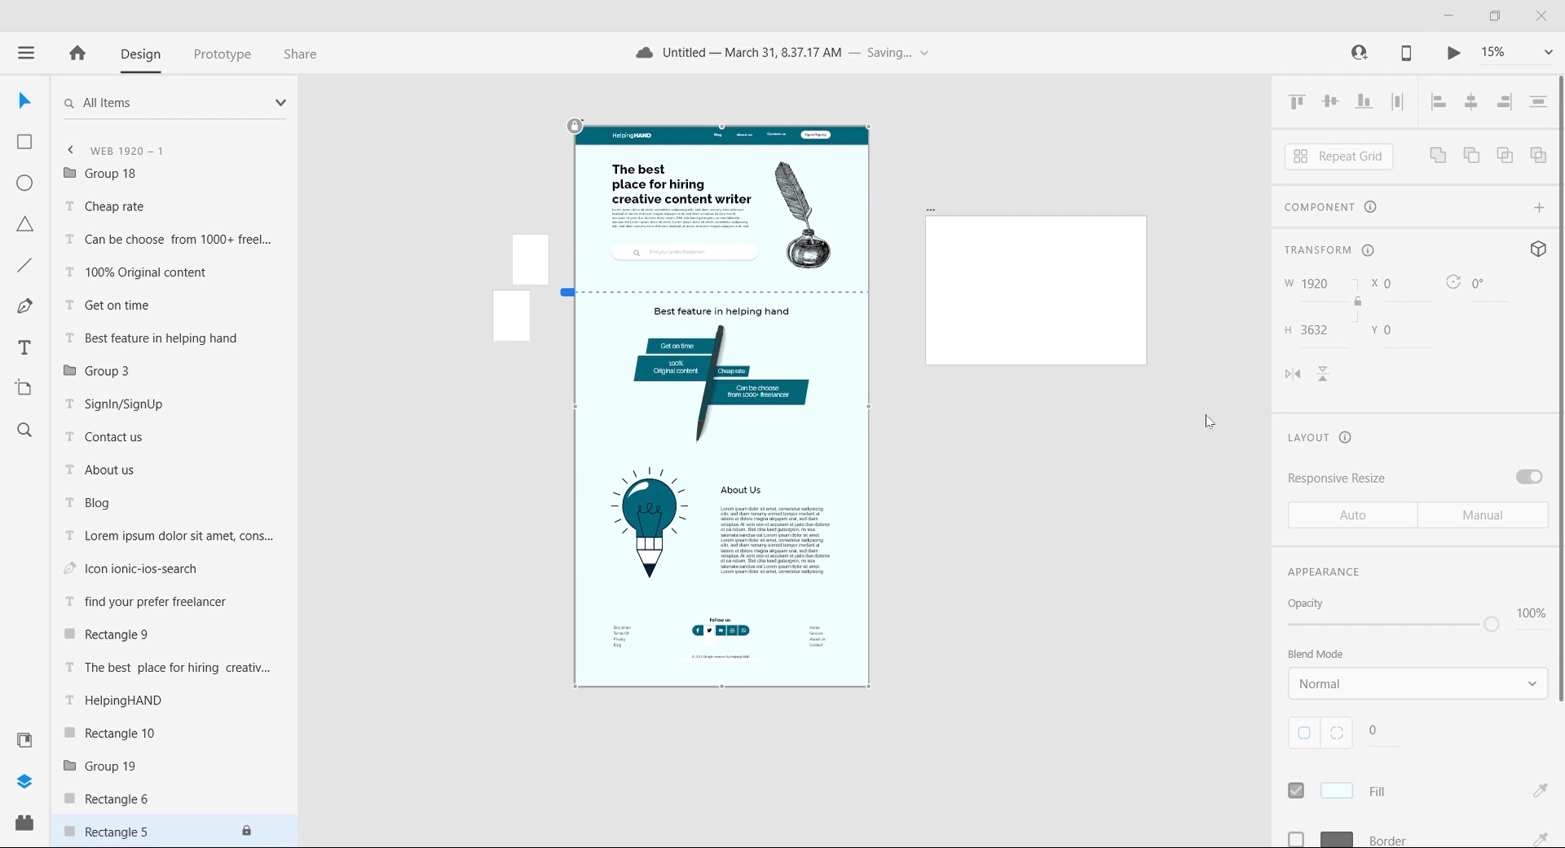
Step: Unlock the page's background rectangle and shorten it so it ends just below the footer's copyright line
{"action": "left_click", "coordinate": [791, 668]}
{"action": "left_click", "coordinate": [246, 830]}
{"action": "left_click", "coordinate": [428, 833]}
{"action": "left_click", "coordinate": [788, 666]}
{"action": "key", "text": "ctrl+equal"}
{"action": "key", "text": "ctrl+equal"}
{"action": "key", "text": "ctrl+equal"}
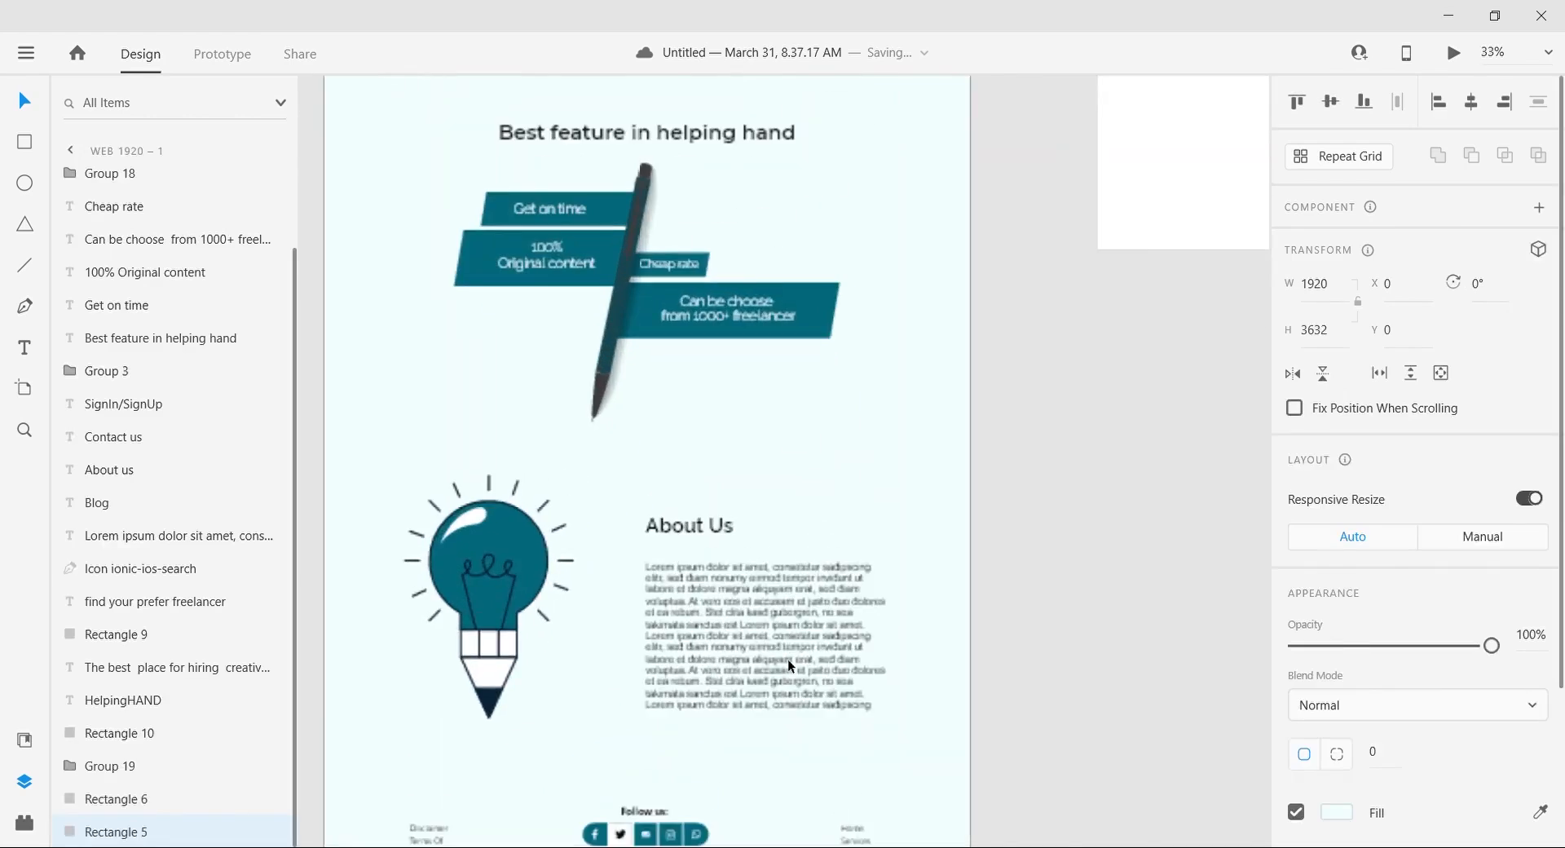
{"action": "scroll", "coordinate": [789, 667], "scroll_direction": "down", "scroll_amount": 6}
{"action": "scroll", "coordinate": [788, 666], "scroll_direction": "left", "scroll_amount": 3}
{"action": "left_click_drag", "start_coordinate": [813, 693], "coordinate": [822, 637]}
Step: Shorten the artboard so its lower edge meets the end of the background rectangle beneath the footer
{"action": "double_click", "coordinate": [812, 609]}
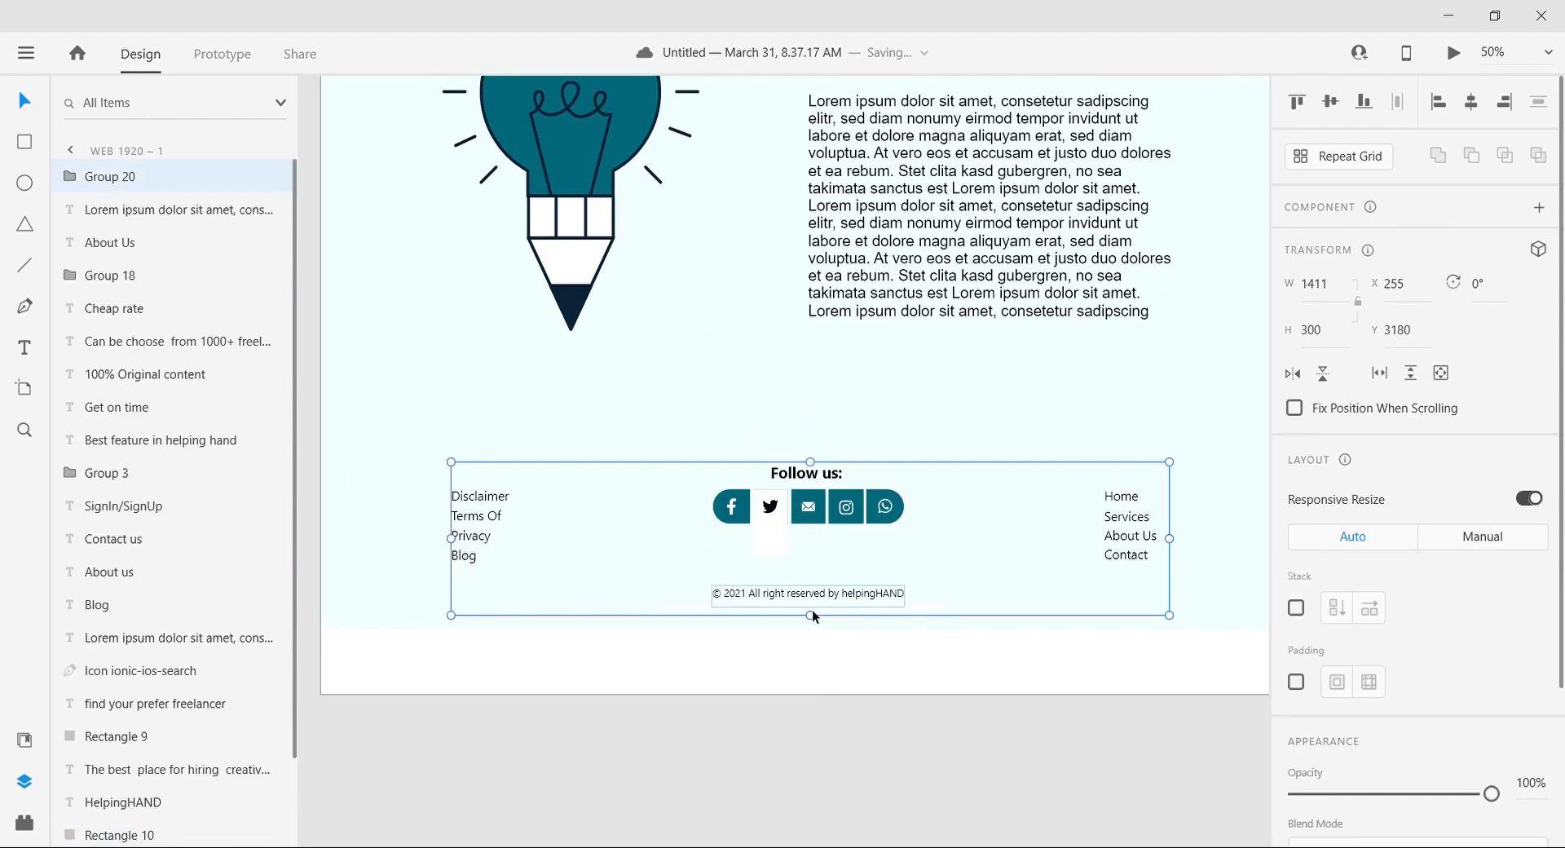
{"action": "double_click", "coordinate": [700, 611]}
{"action": "key", "text": "BackSpace"}
{"action": "left_click", "coordinate": [928, 657]}
{"action": "left_click_drag", "start_coordinate": [815, 694], "coordinate": [814, 628]}
{"action": "left_click", "coordinate": [793, 694]}
Step: Delete the blank white artboard and the two small white rectangles lying beside the landing page
{"action": "key", "text": "ctrl+minus"}
{"action": "key", "text": "ctrl+minus"}
{"action": "key", "text": "ctrl+minus"}
{"action": "key", "text": "ctrl+minus"}
{"action": "scroll", "coordinate": [791, 688], "scroll_direction": "up", "scroll_amount": 1}
{"action": "left_click", "coordinate": [936, 340]}
{"action": "key", "text": "Delete"}
{"action": "left_click_drag", "start_coordinate": [653, 282], "coordinate": [601, 365]}
{"action": "key", "text": "Delete"}
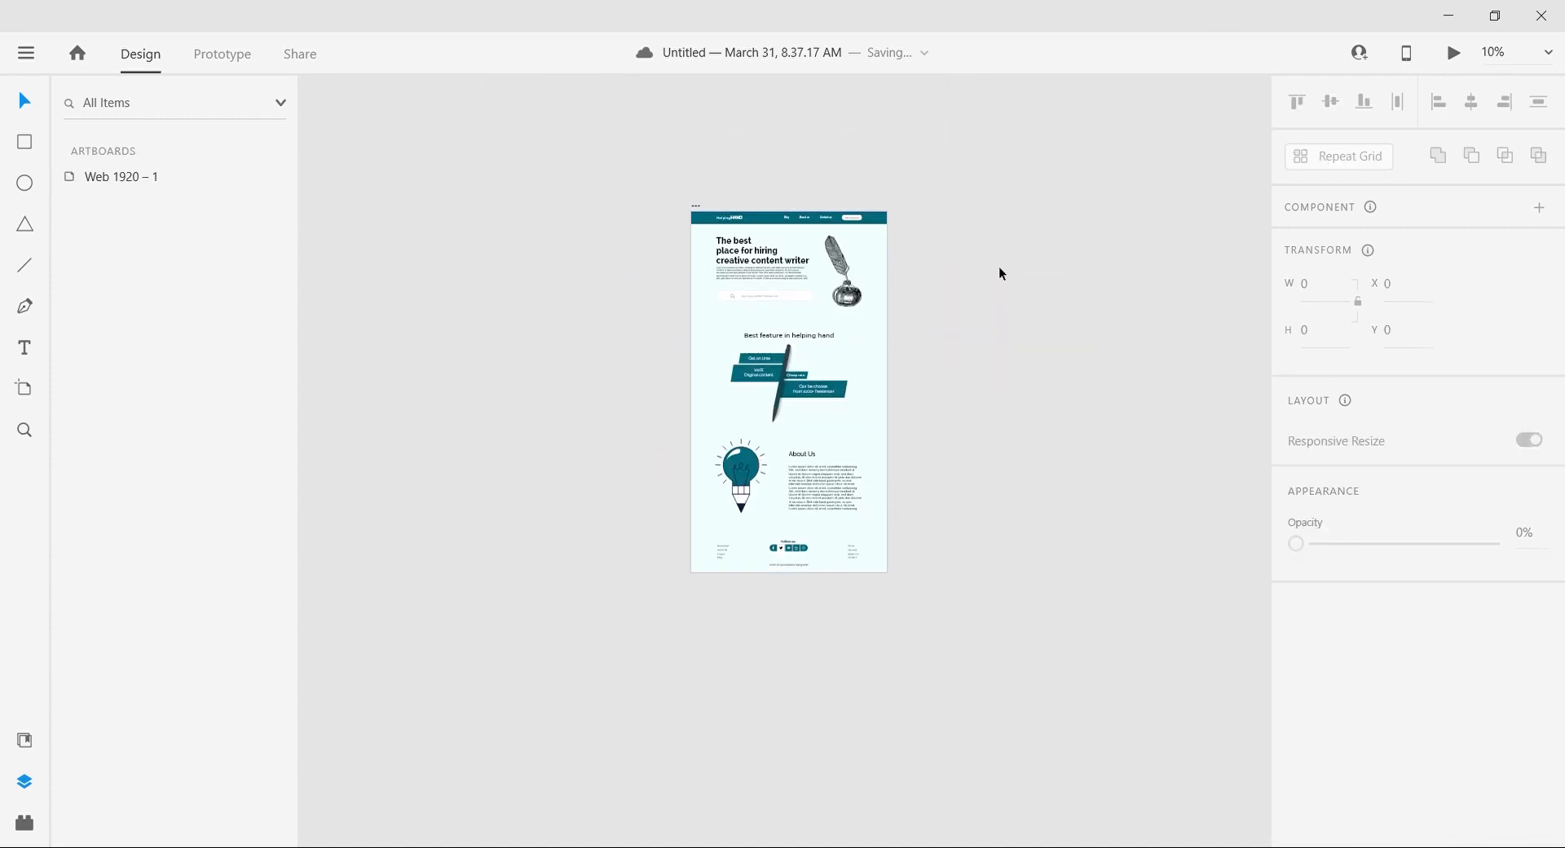
Step: Try to wire the navigation bar's "About us" link to the About Us section as a prototype interaction, and undo it
{"action": "scroll", "coordinate": [999, 266], "scroll_direction": "up", "scroll_amount": 1}
{"action": "key", "text": "ctrl+plus"}
{"action": "key", "text": "ctrl+plus"}
{"action": "scroll", "coordinate": [999, 266], "scroll_direction": "right", "scroll_amount": 1}
{"action": "scroll", "coordinate": [999, 266], "scroll_direction": "up", "scroll_amount": 2}
{"action": "left_click", "coordinate": [222, 54]}
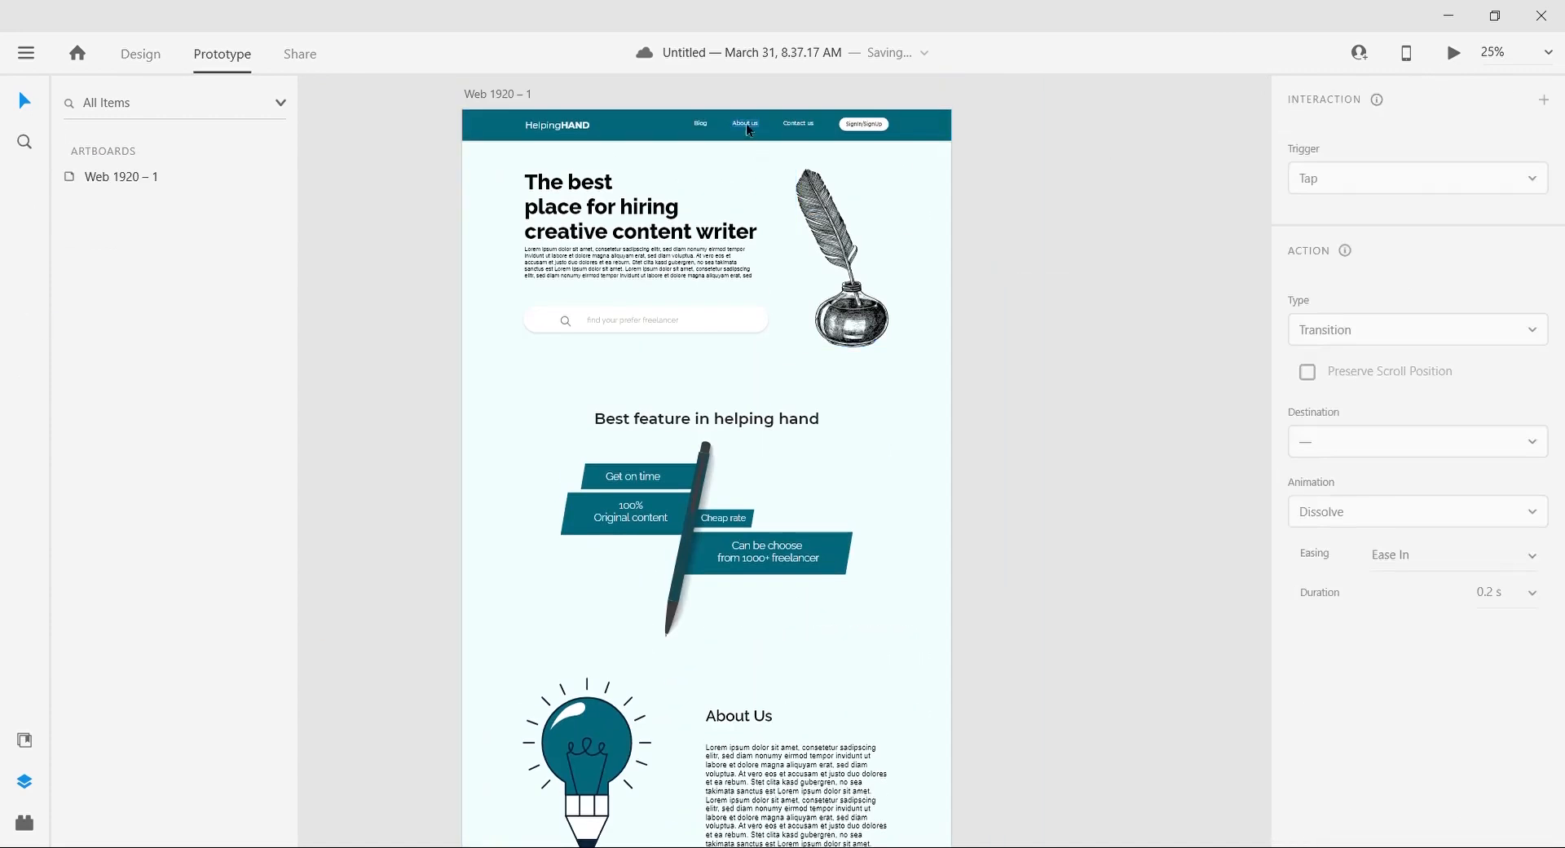
{"action": "left_click", "coordinate": [745, 123]}
{"action": "left_click_drag", "start_coordinate": [767, 124], "coordinate": [782, 823]}
{"action": "key", "text": "ctrl+z"}
Step: Try again to connect the "About us" navigation link to the "About Us" heading in prototype mode
{"action": "scroll", "coordinate": [770, 457], "scroll_direction": "up", "scroll_amount": 3}
{"action": "left_click_drag", "start_coordinate": [766, 141], "coordinate": [808, 709]}
{"action": "left_click", "coordinate": [141, 54]}
{"action": "scroll", "coordinate": [1044, 448], "scroll_direction": "down", "scroll_amount": 1}
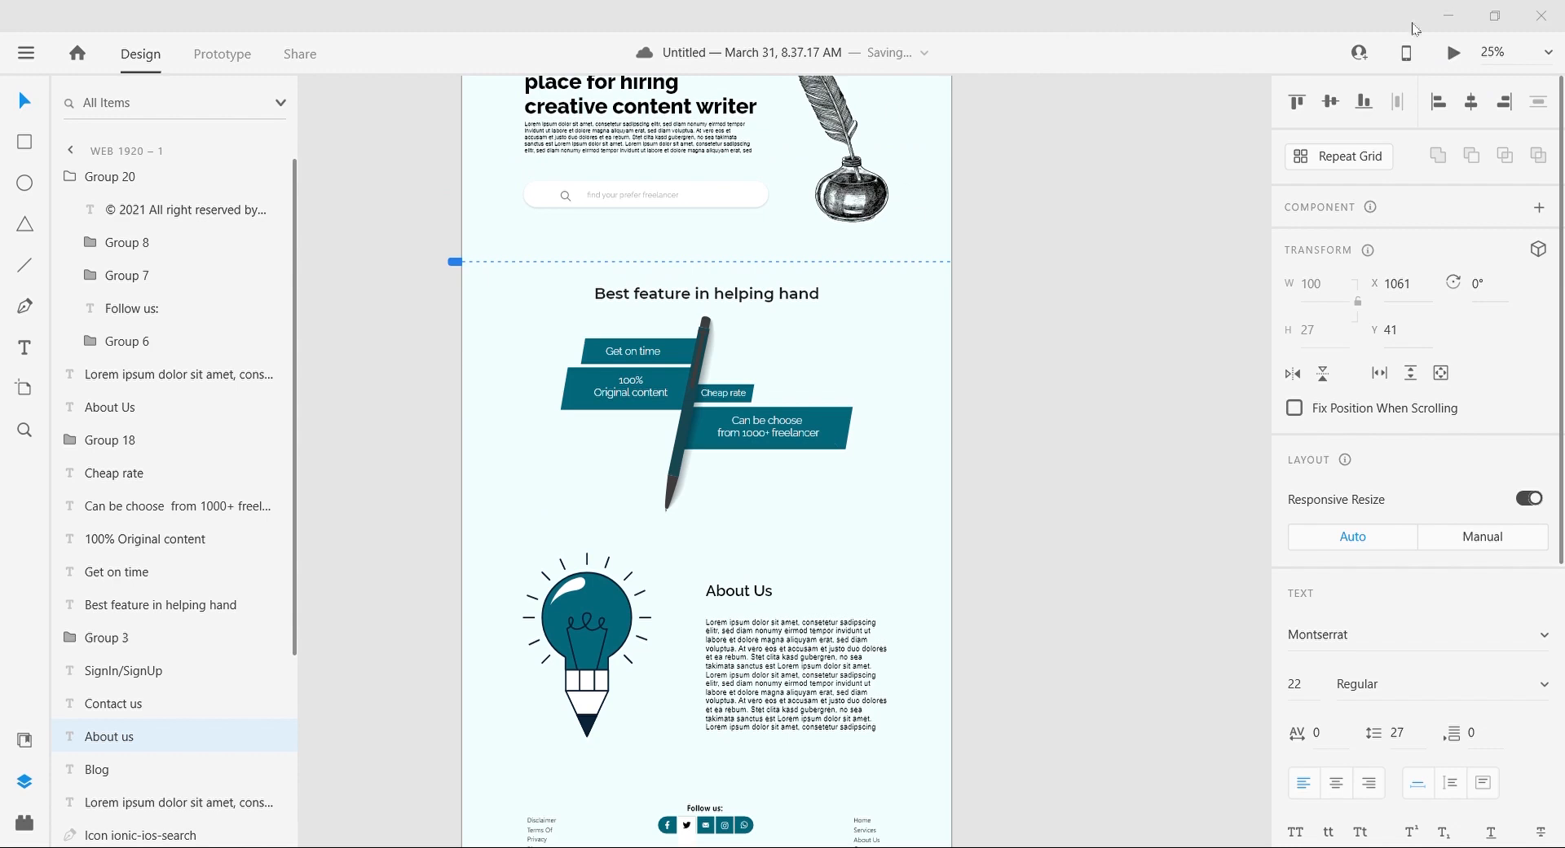
{"action": "left_click", "coordinate": [223, 54]}
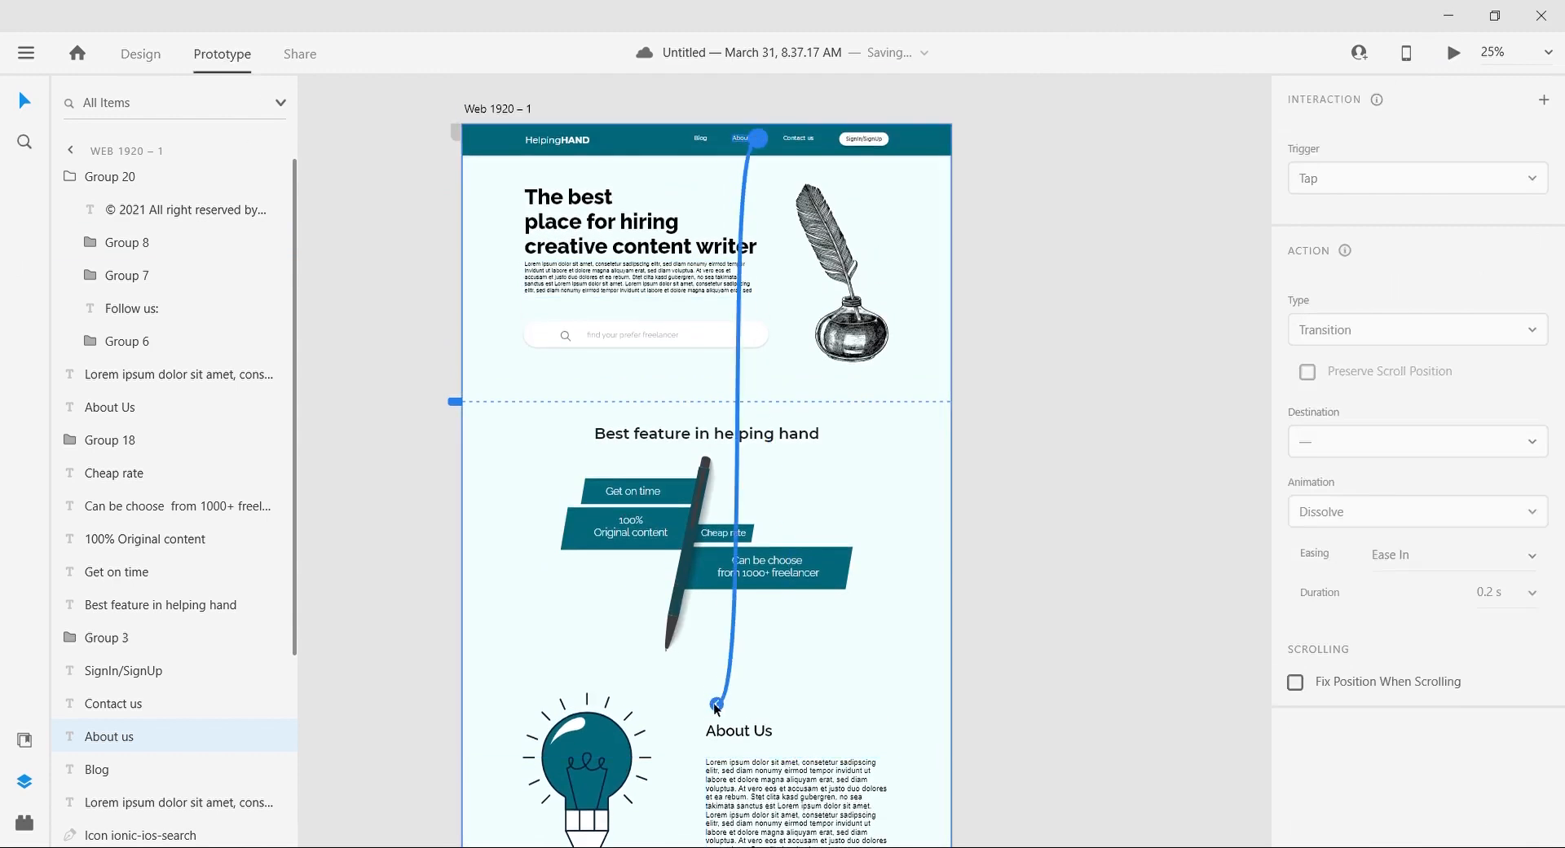
{"action": "left_click", "coordinate": [141, 53]}
{"action": "left_click", "coordinate": [220, 55]}
{"action": "left_click", "coordinate": [141, 54]}
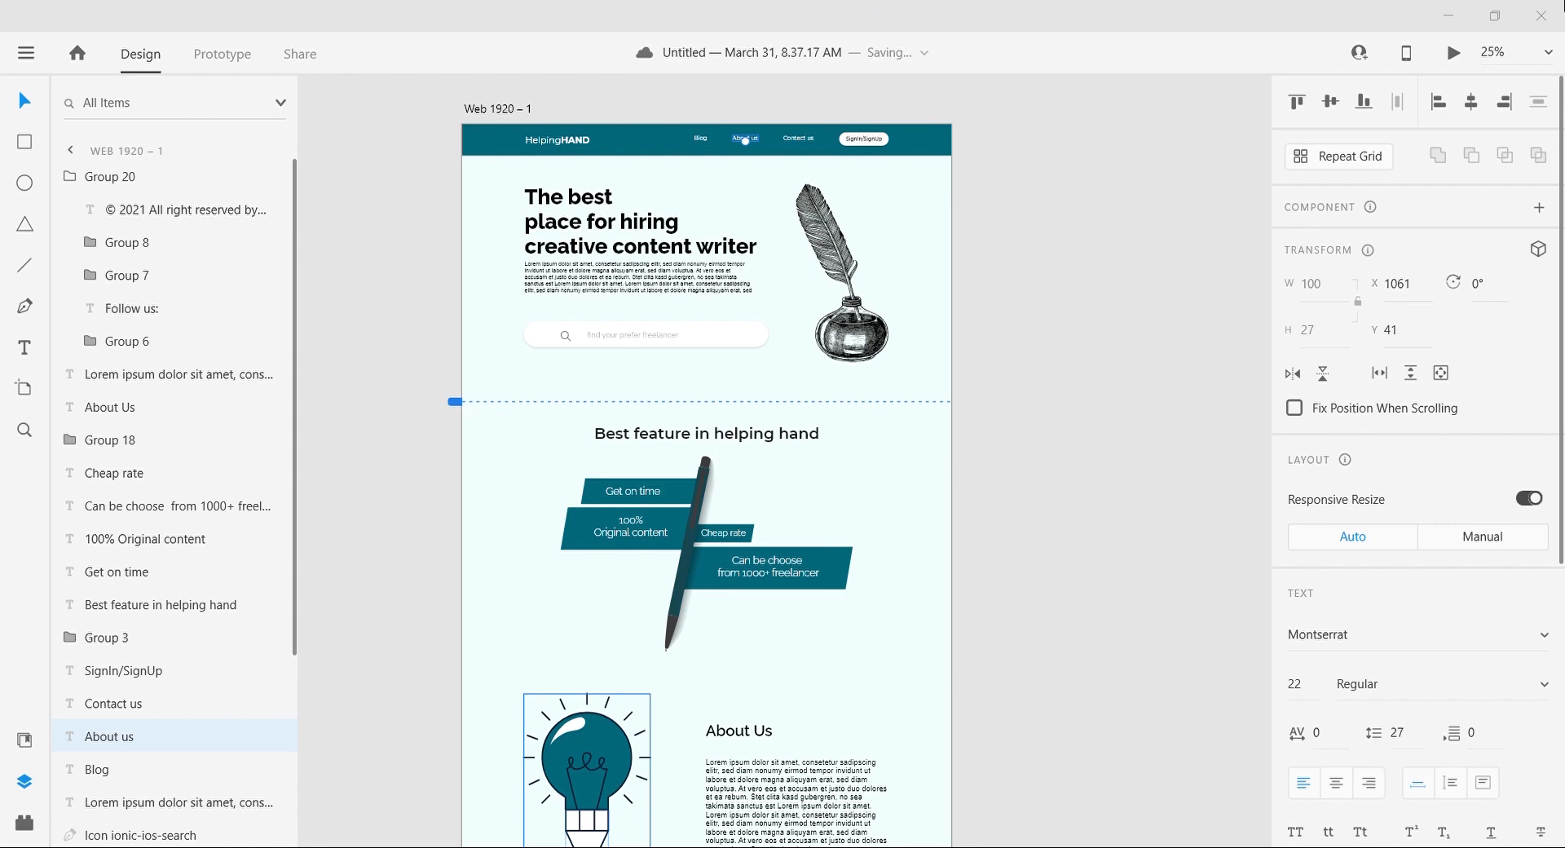
Step: Preview the landing page and look through it from the hero section down to the feature section
{"action": "scroll", "coordinate": [1021, 547], "scroll_direction": "down", "scroll_amount": 3}
{"action": "scroll", "coordinate": [1020, 548], "scroll_direction": "up", "scroll_amount": 3}
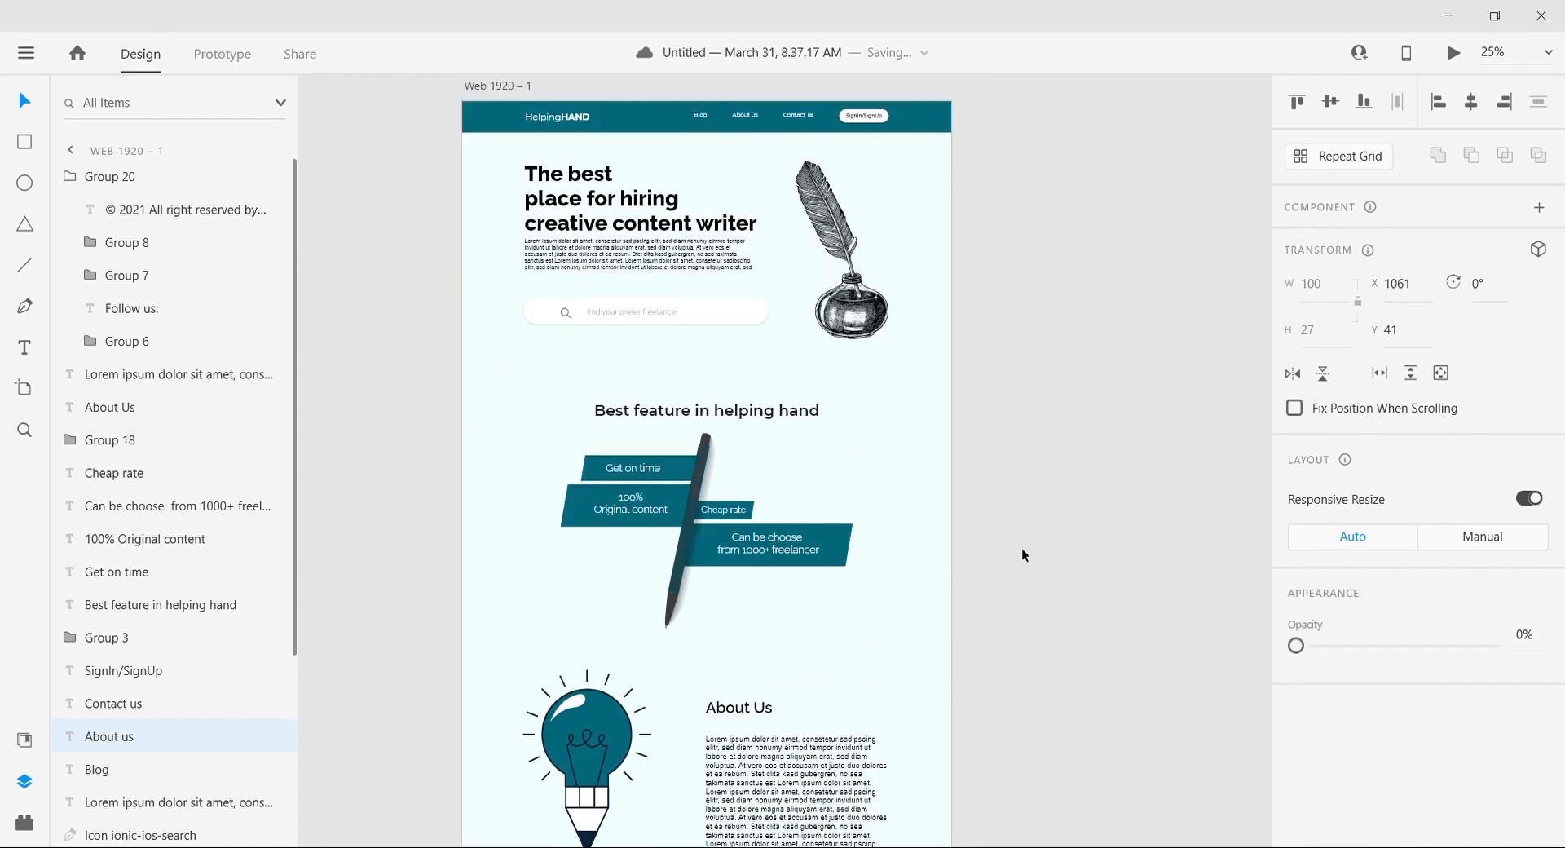
{"action": "left_click", "coordinate": [1021, 548]}
{"action": "scroll", "coordinate": [393, 316], "scroll_direction": "up", "scroll_amount": 1}
{"action": "scroll", "coordinate": [393, 316], "scroll_direction": "down", "scroll_amount": 2}
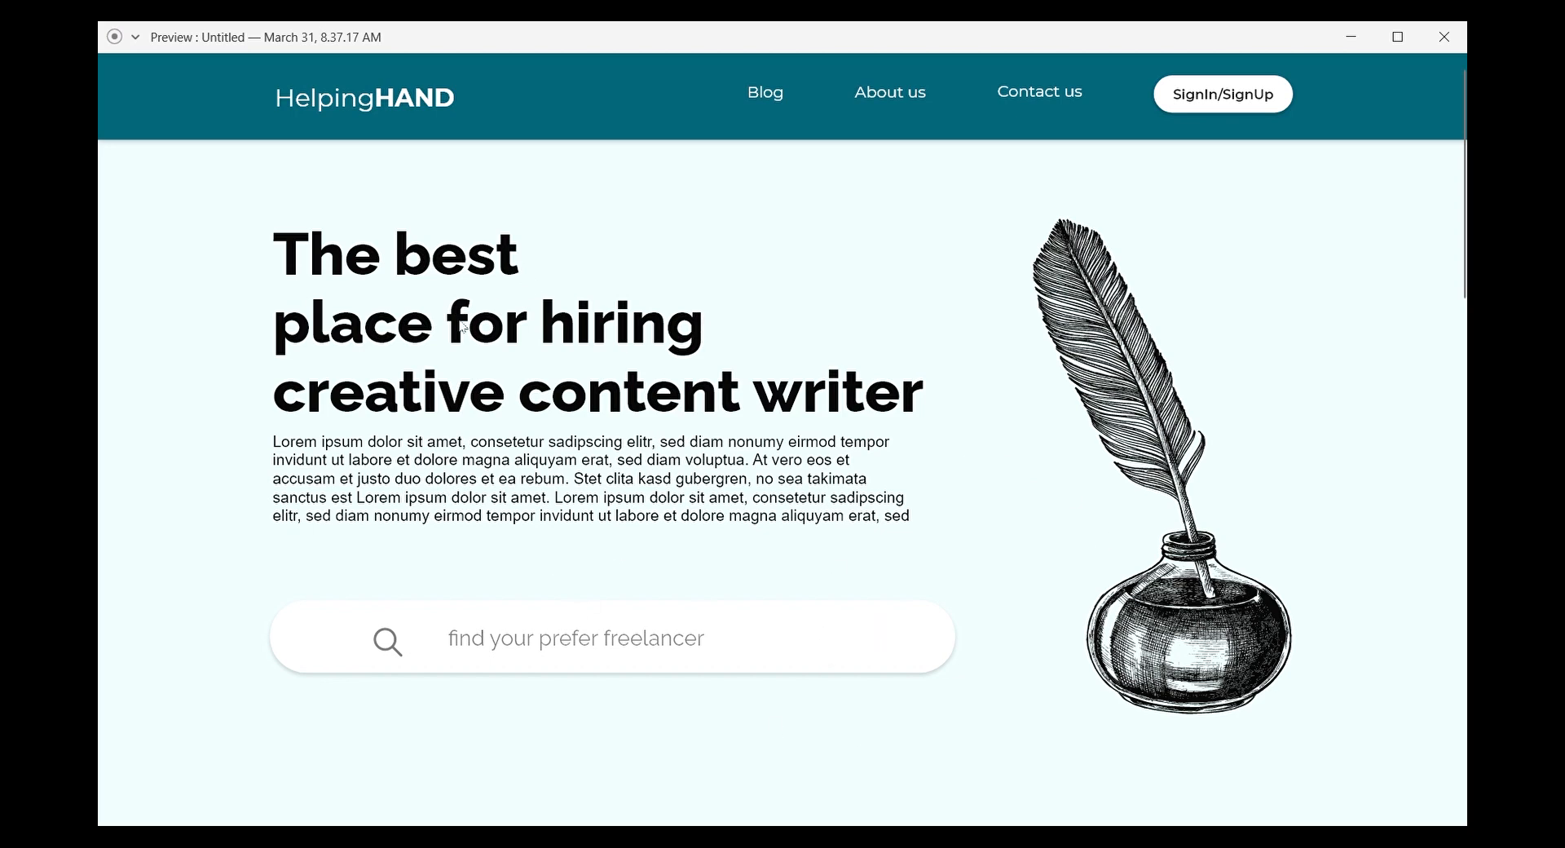
{"action": "scroll", "coordinate": [1025, 632], "scroll_direction": "down", "scroll_amount": 8}
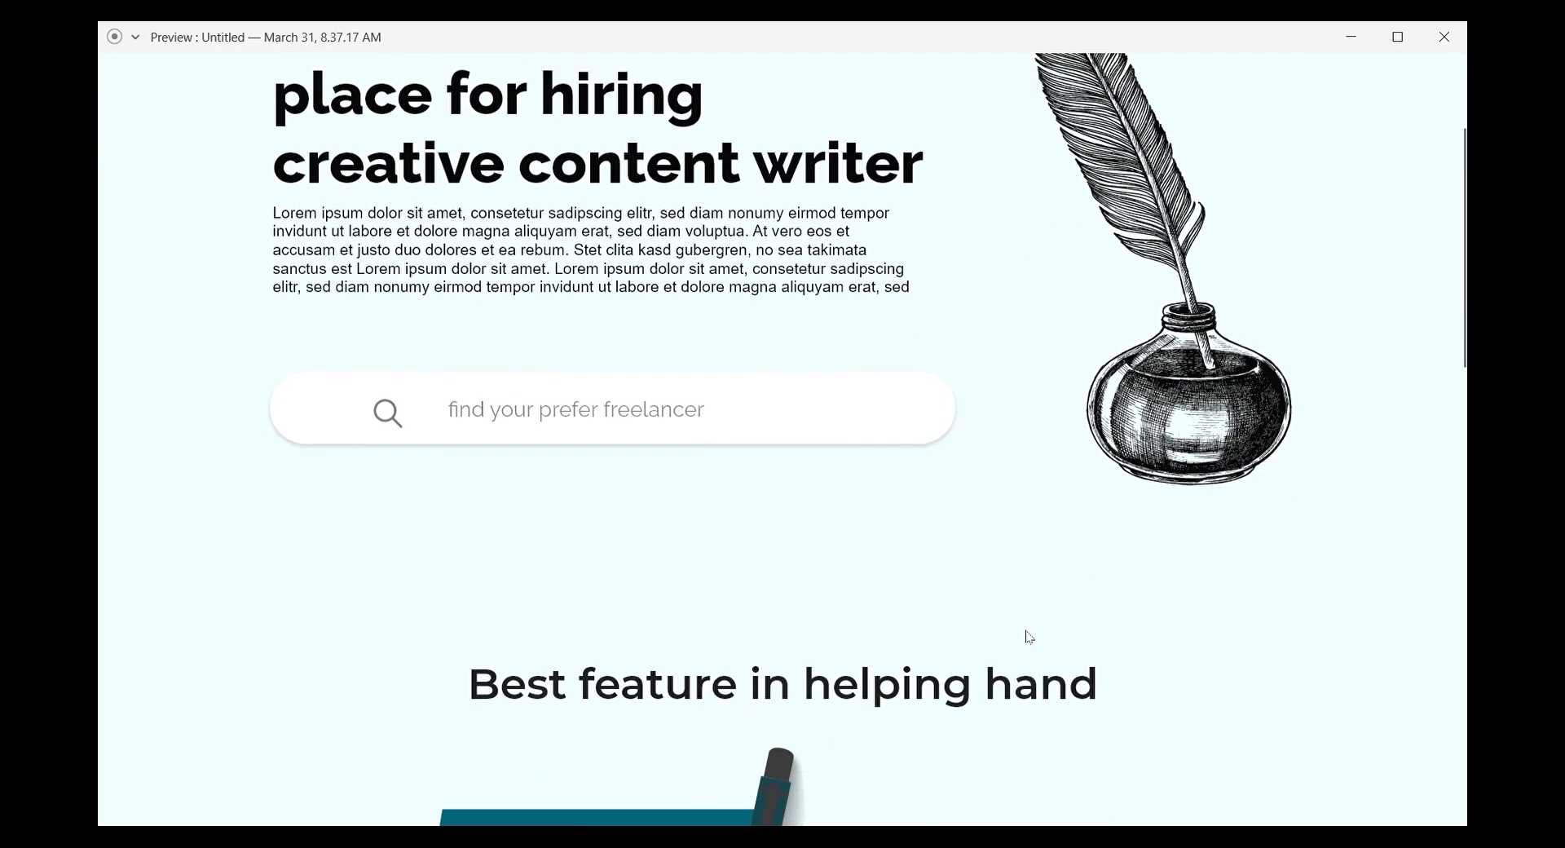